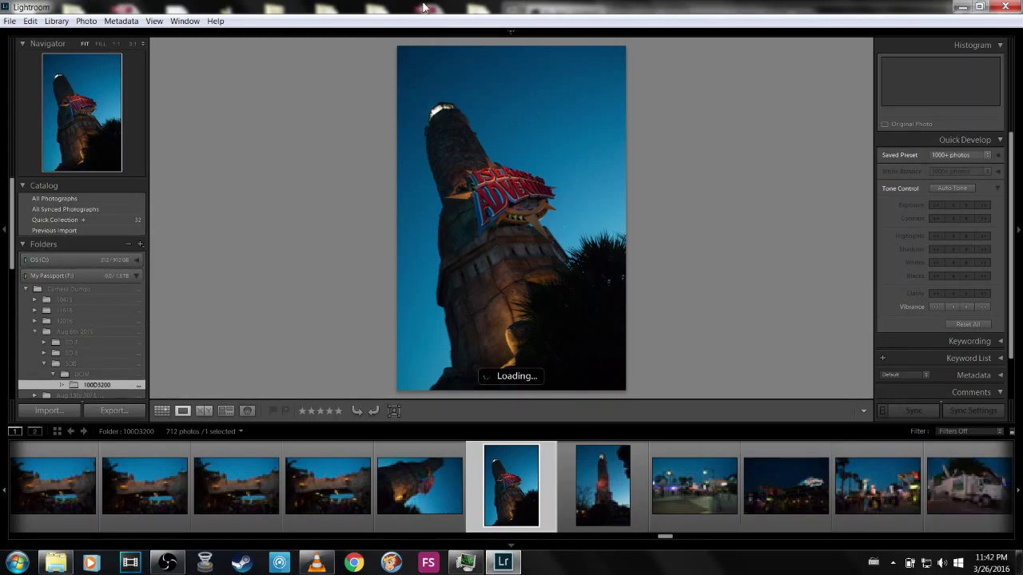
- Look through the neighbouring and earlier shots of the 100D3200 folder in the filmstrip
scroll(674, 501, down, 3)
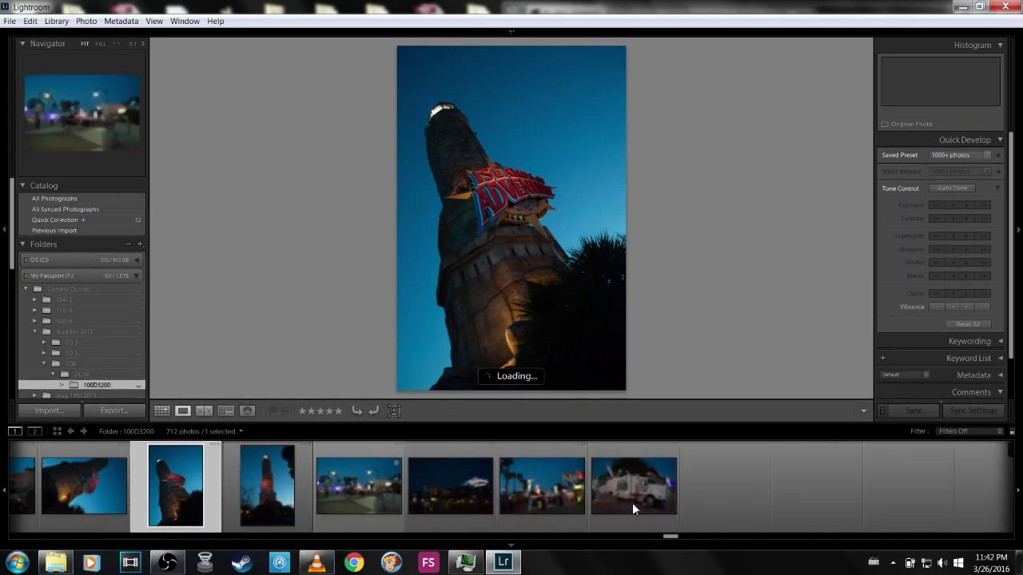
scroll(632, 503, up, 5)
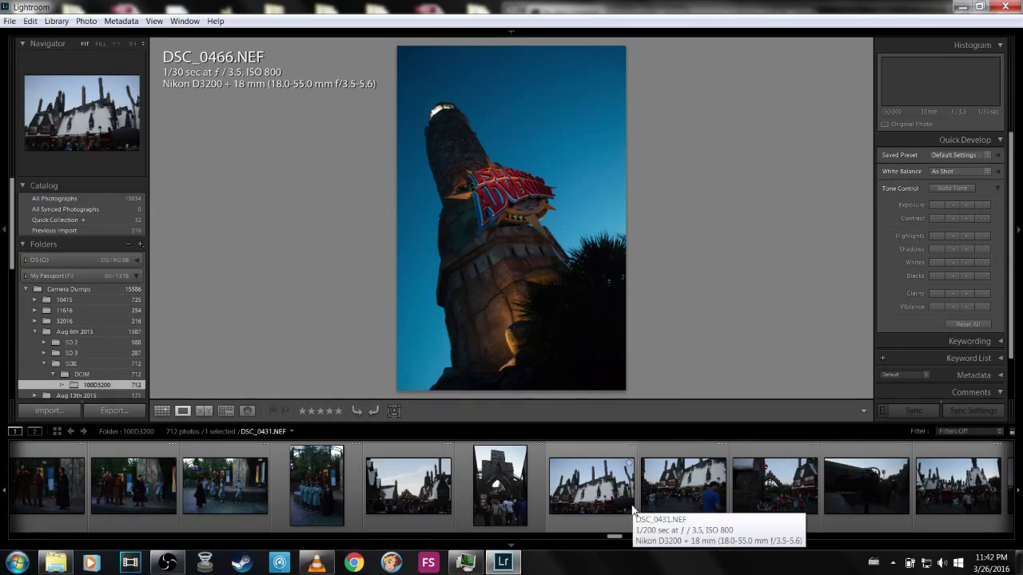
scroll(600, 477, up, 4)
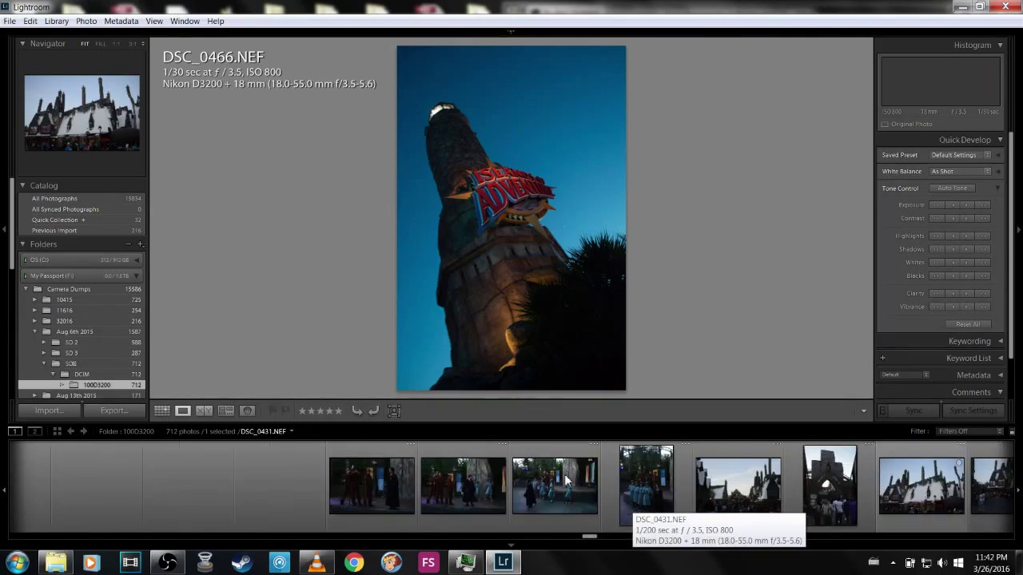
scroll(564, 480, up, 5)
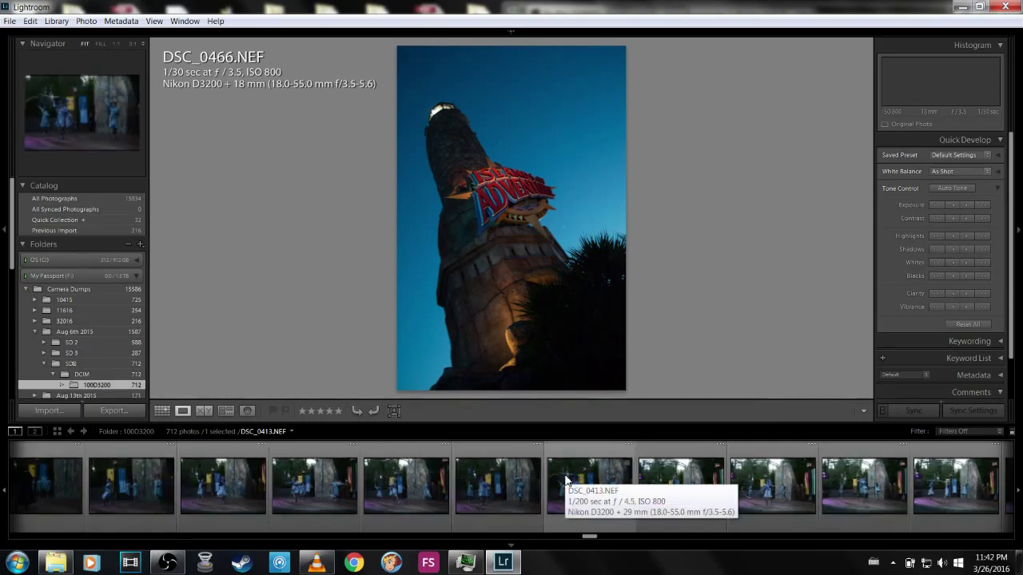
scroll(566, 484, left, 3)
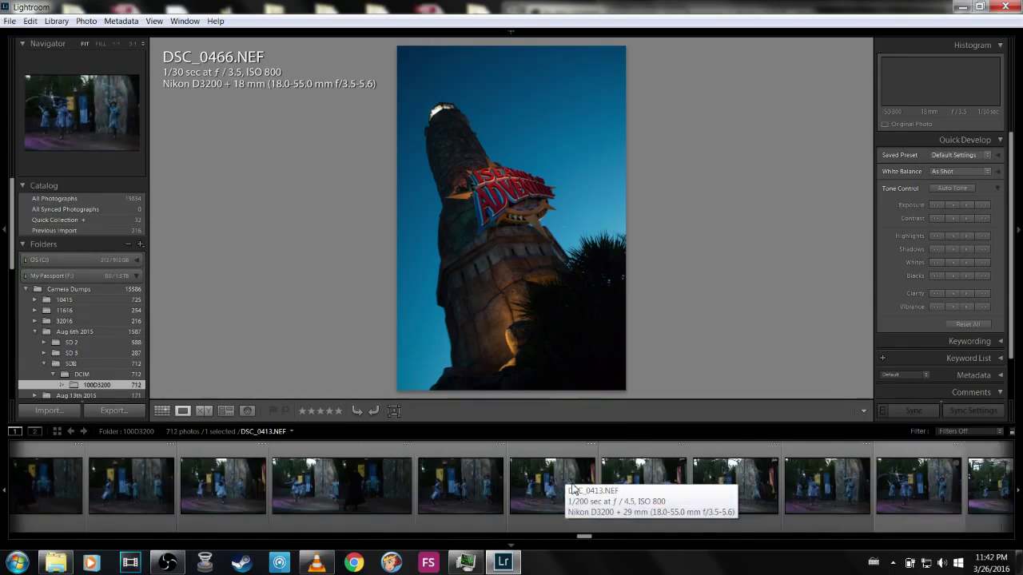
scroll(560, 488, left, 2)
scroll(549, 511, left, 3)
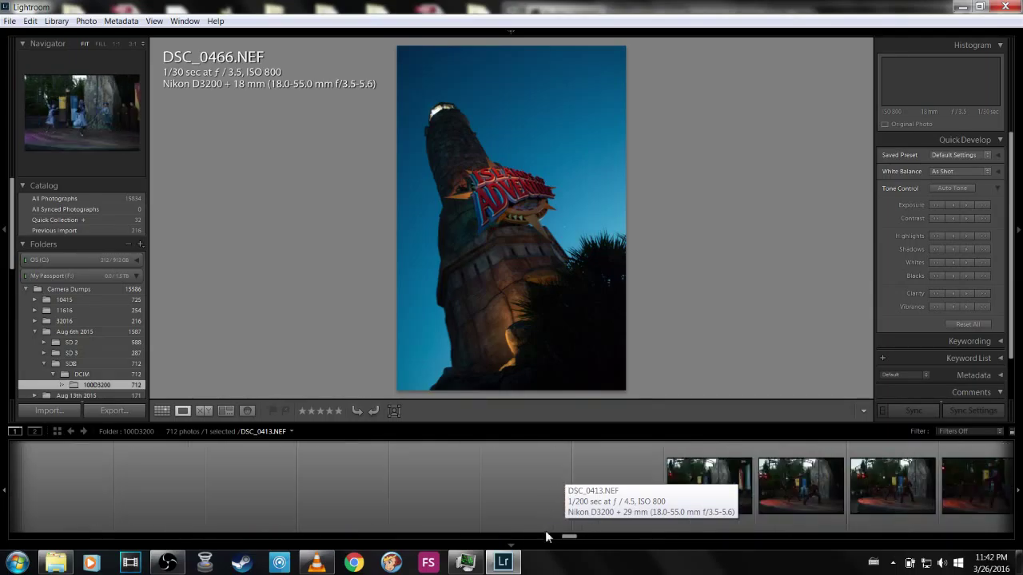
- Show the 100D3200 photos as a thumbnail grid and go back to the earlier daytime roller coaster shots
click(166, 409)
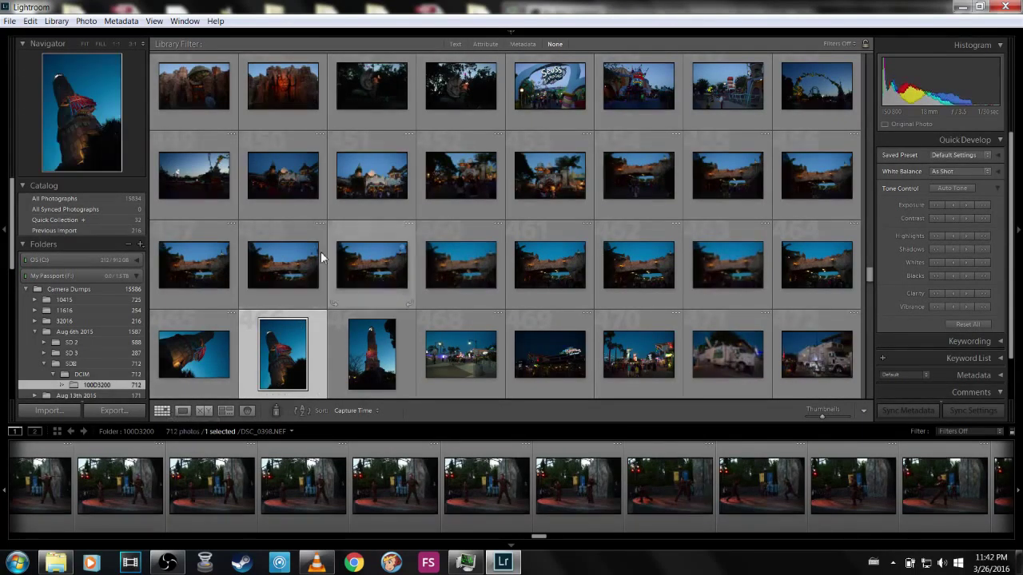
scroll(696, 207, up, 2)
scroll(867, 273, up, 10)
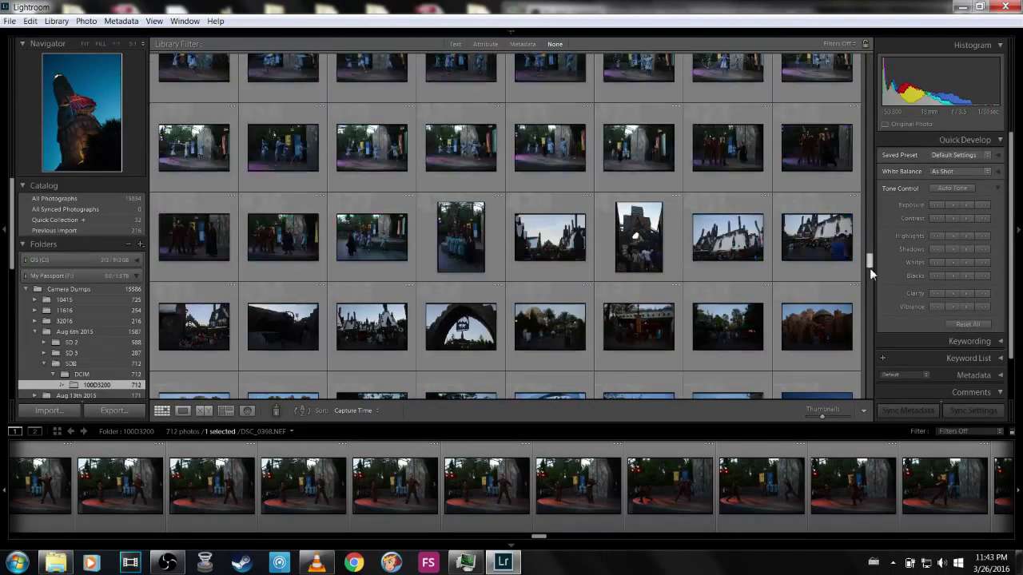
scroll(869, 267, up, 2)
click(867, 122)
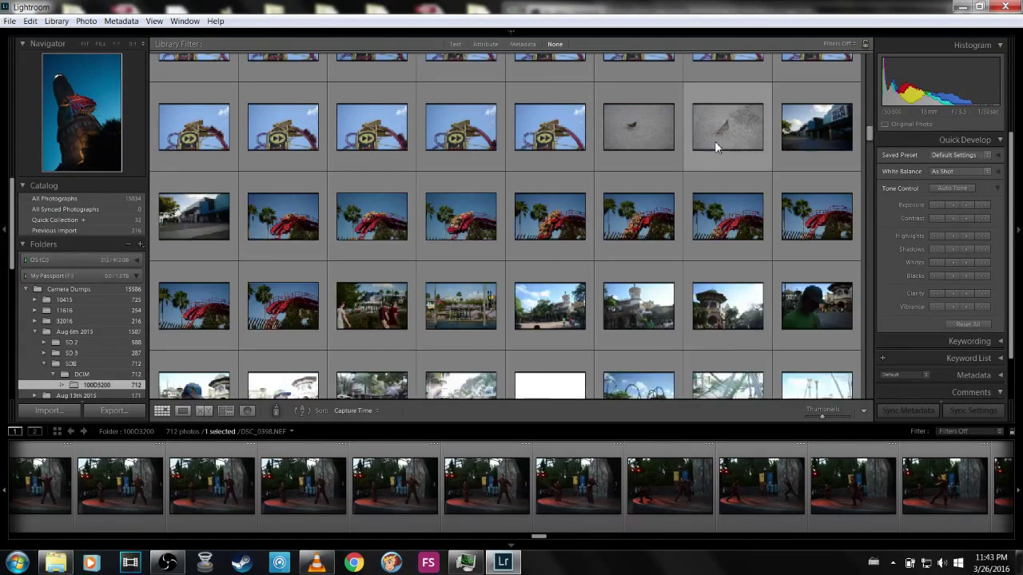
- Examine the 100D3200 thumbnails from the roller coaster shots through to the folder's last photos, and return to its first photo
scroll(649, 131, down, 1)
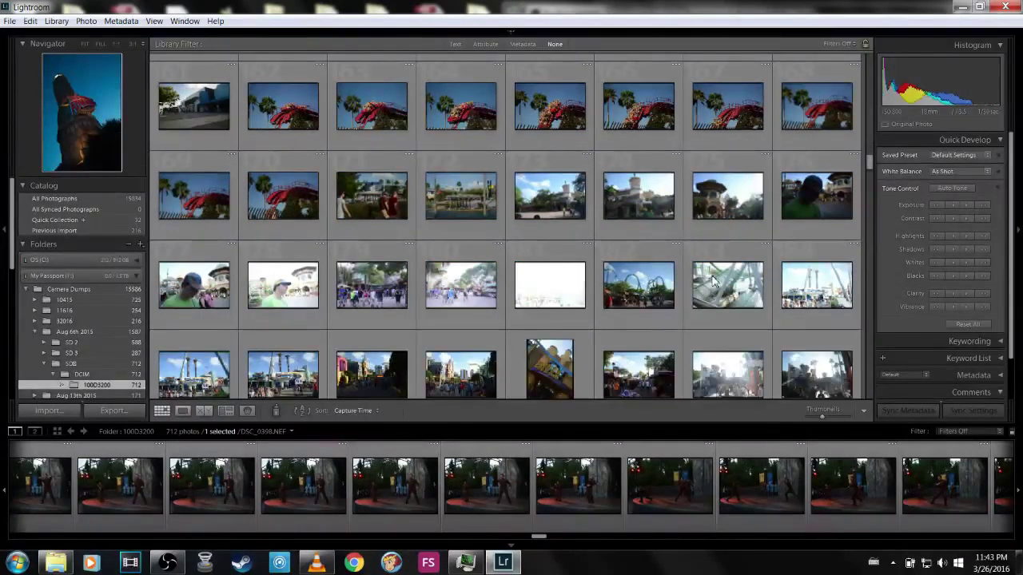
scroll(715, 278, down, 3)
scroll(713, 279, down, 5)
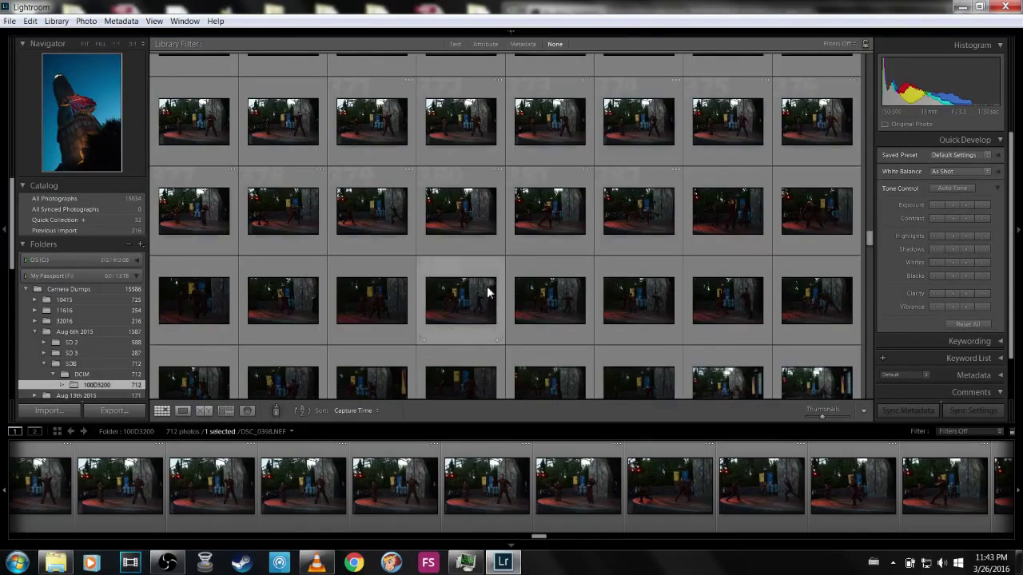
scroll(480, 228, up, 3)
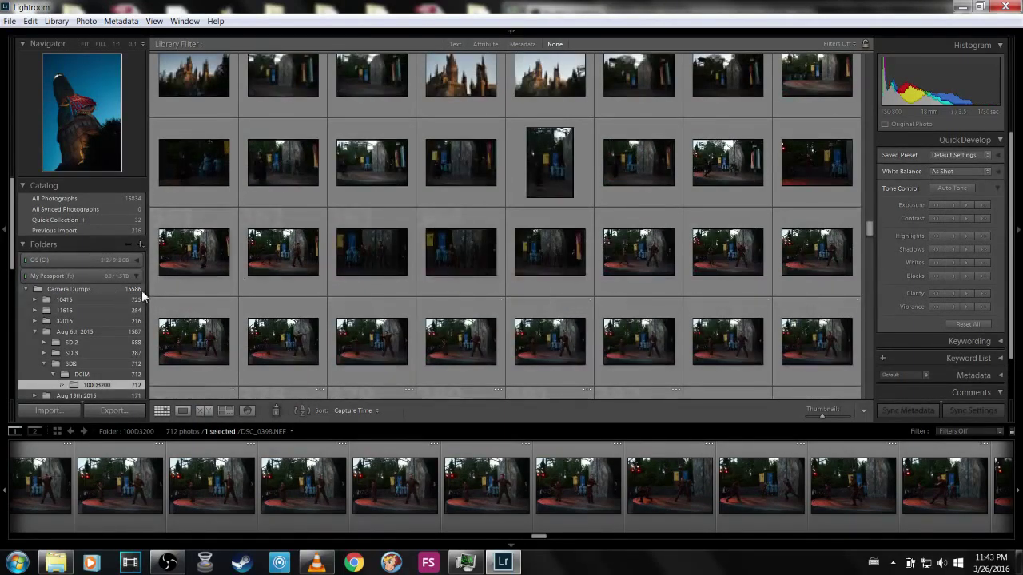
scroll(339, 254, up, 3)
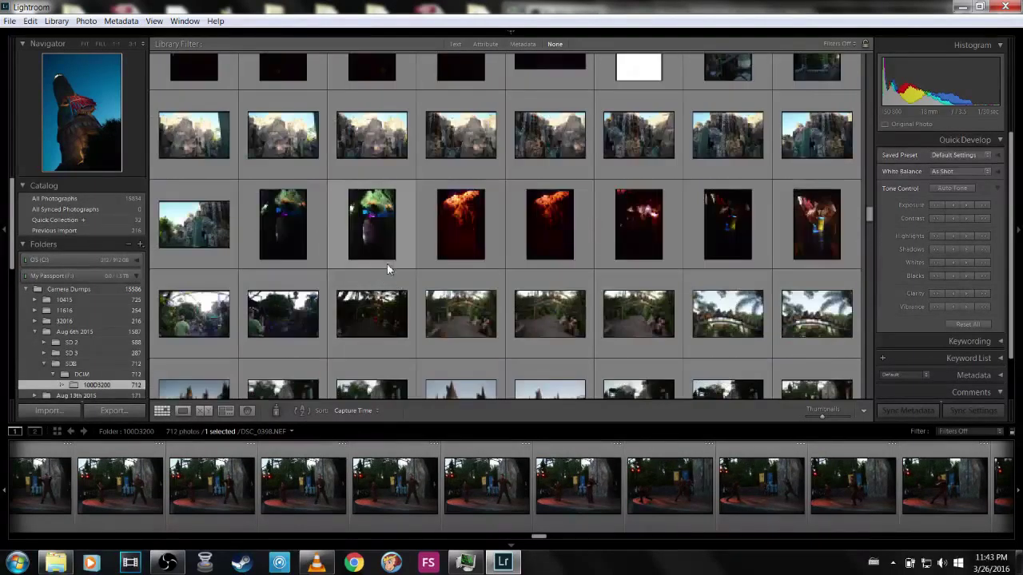
scroll(802, 264, down, 2)
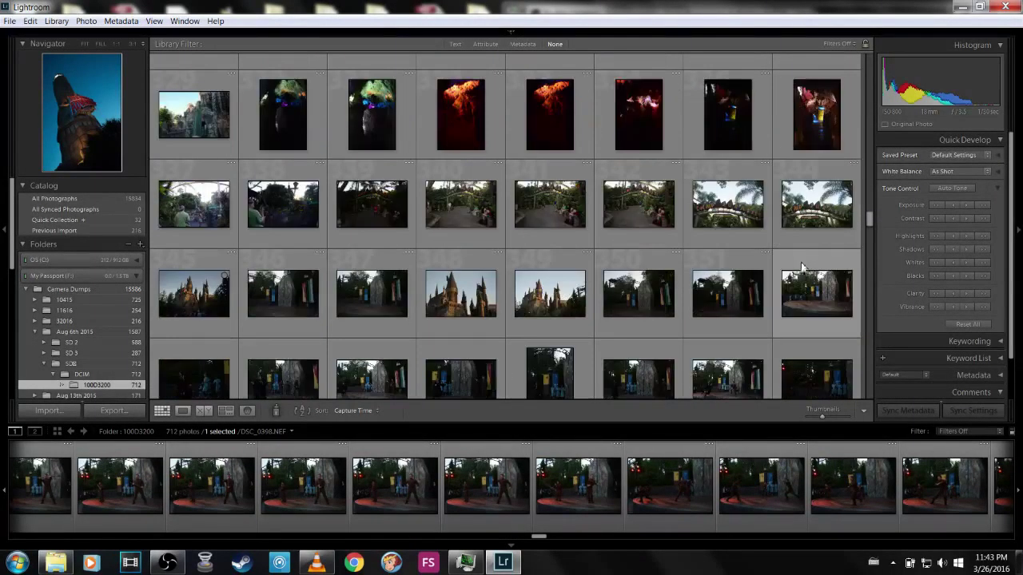
scroll(801, 267, down, 10)
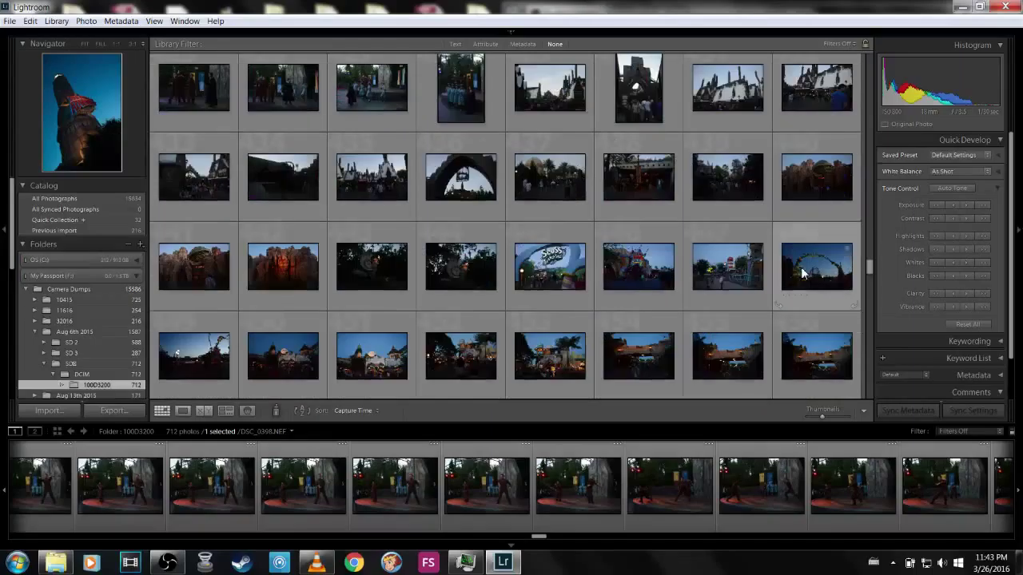
scroll(803, 274, down, 8)
scroll(803, 273, up, 2)
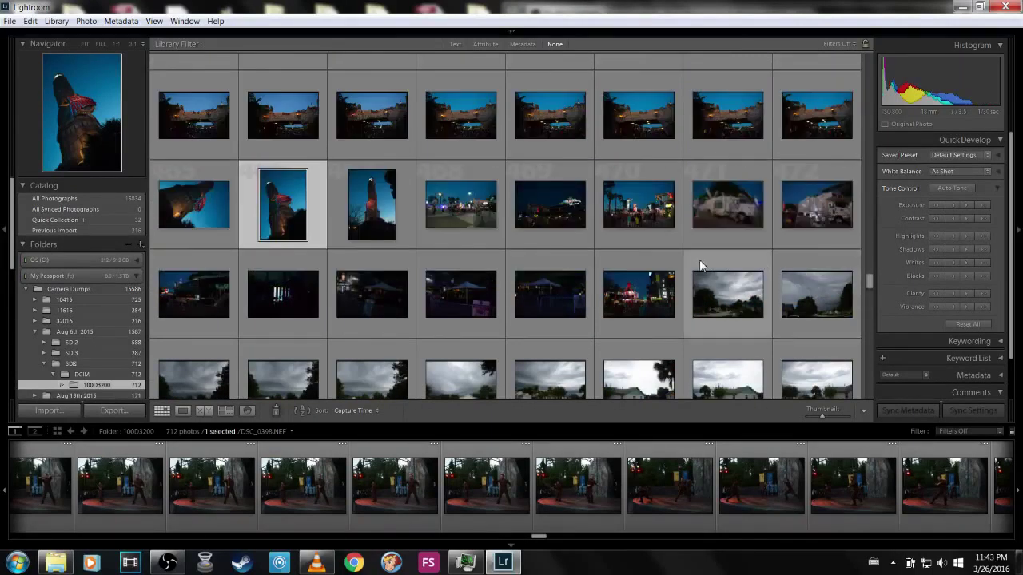
scroll(619, 229, down, 6)
scroll(644, 242, down, 10)
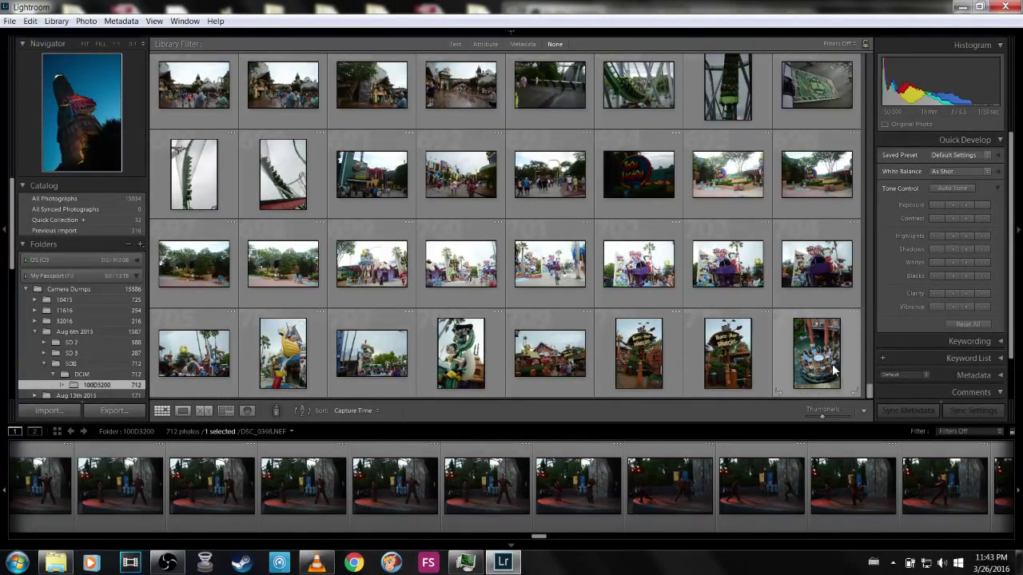
drag(870, 391, 866, 61)
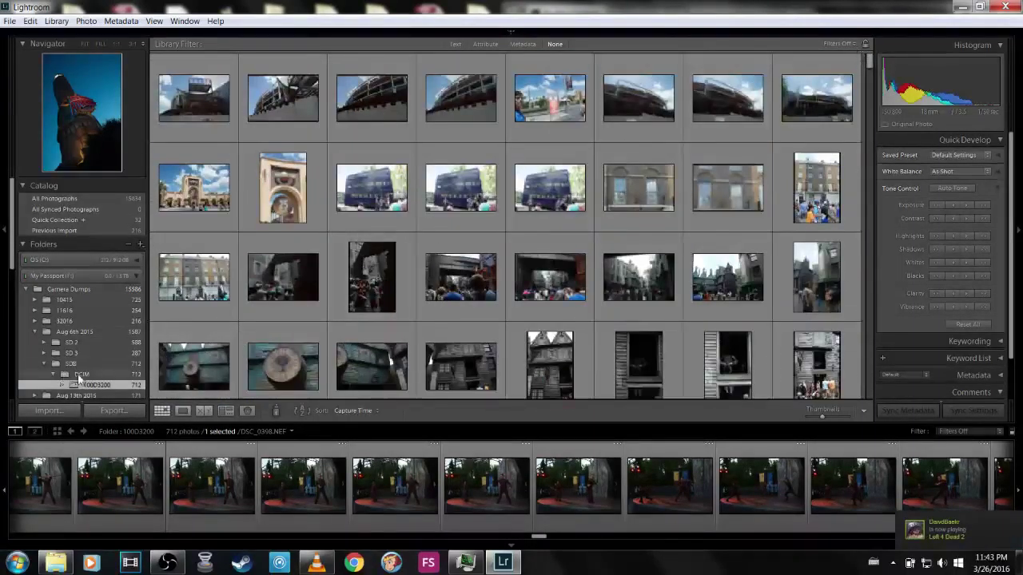
- Show the whole Aug 6th 2015 folder and examine its thumbnails from the opening daytime park shots through the storm, sunset and night photos
click(67, 323)
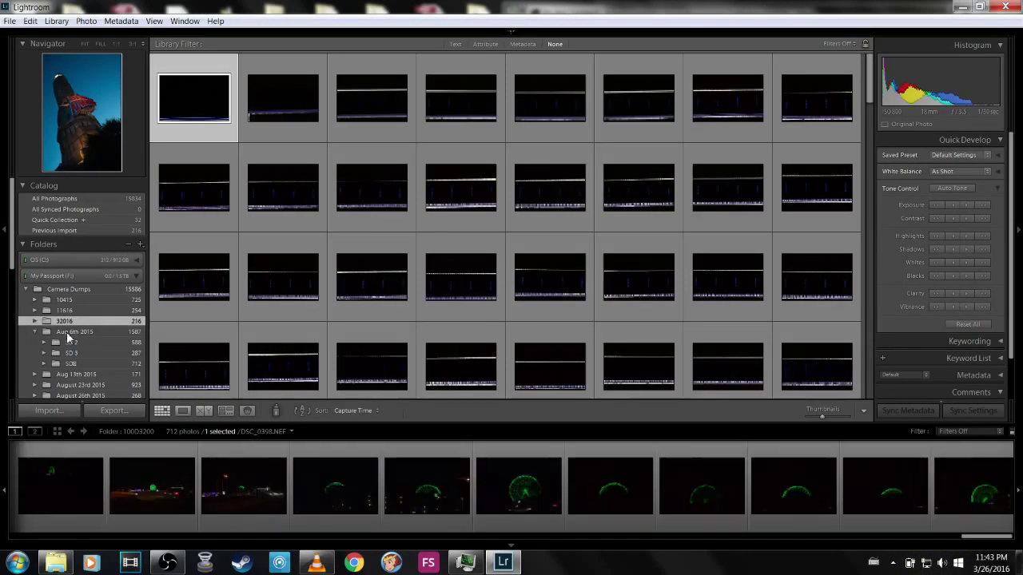
click(68, 332)
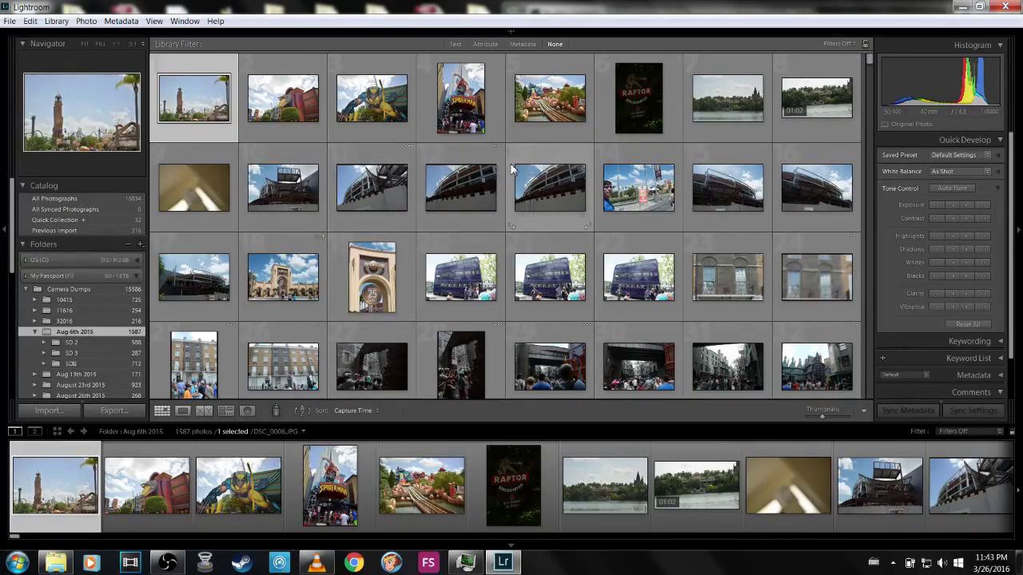
scroll(455, 261, down, 5)
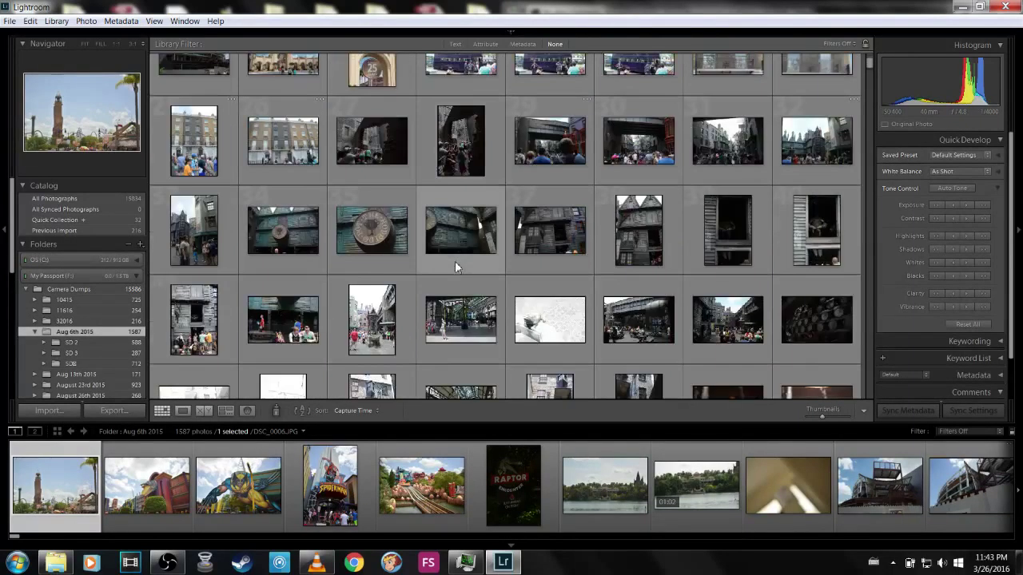
scroll(453, 265, down, 5)
scroll(453, 266, down, 10)
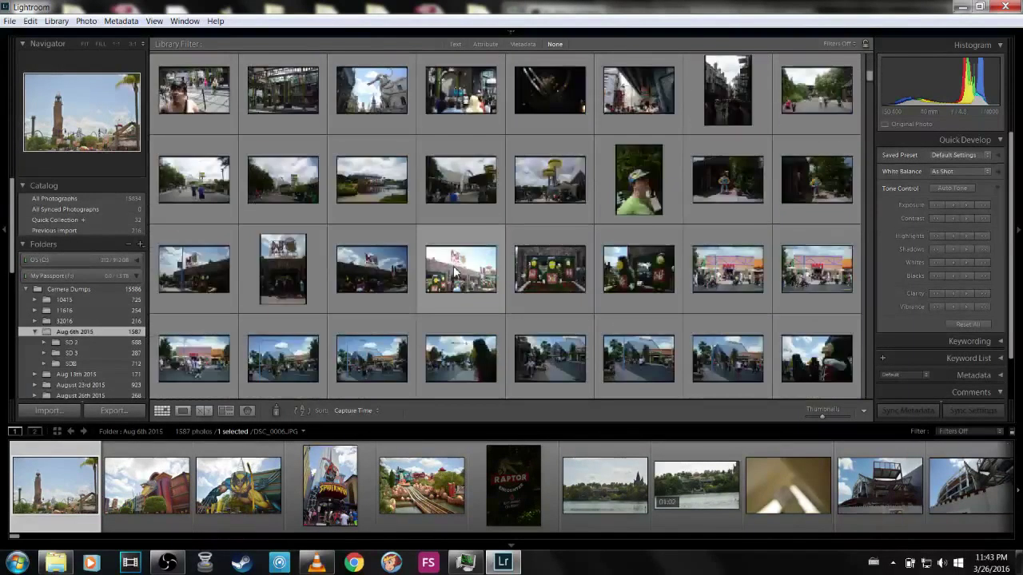
scroll(453, 272, down, 10)
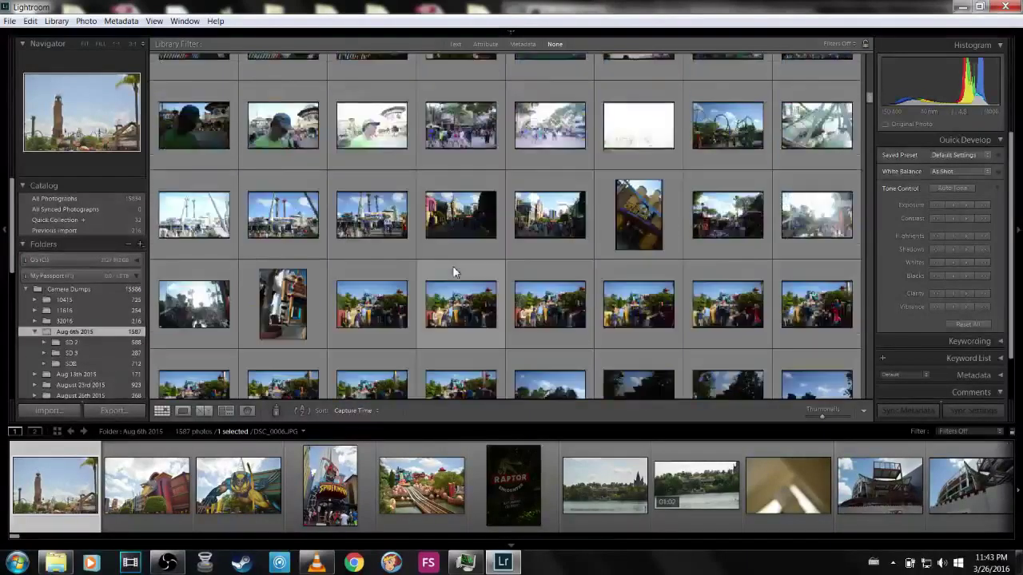
scroll(452, 275, down, 10)
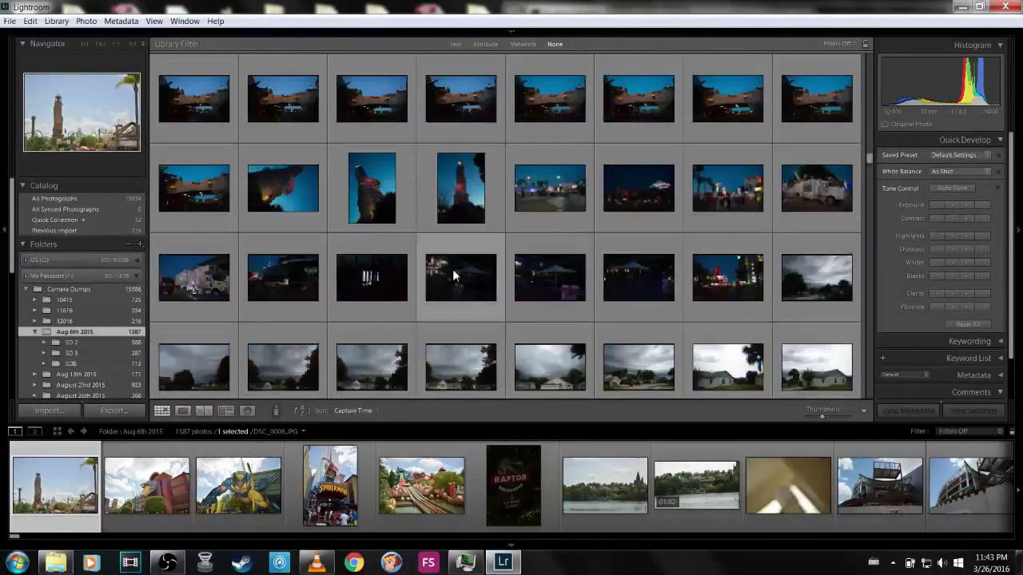
scroll(452, 276, down, 10)
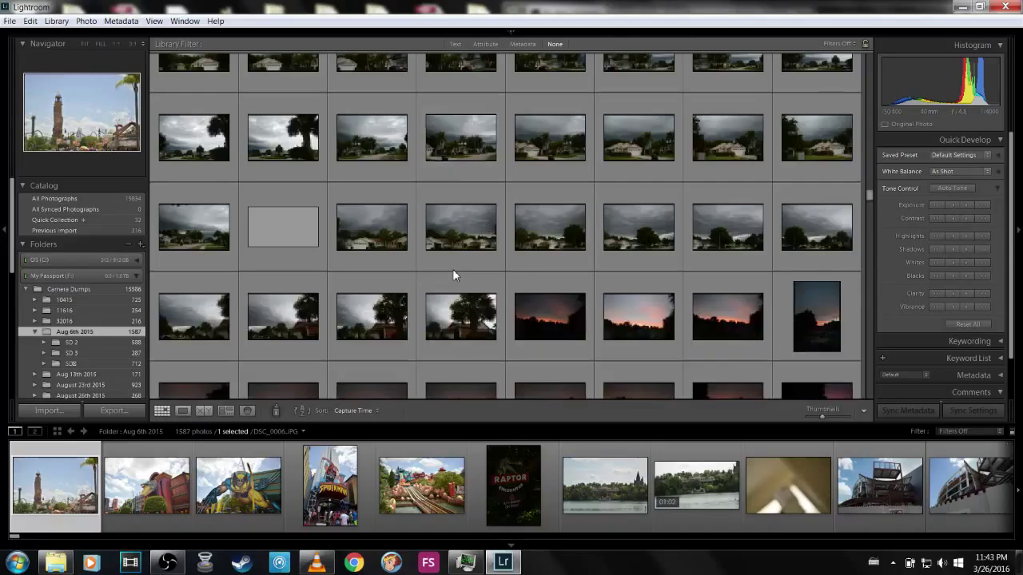
scroll(452, 276, down, 10)
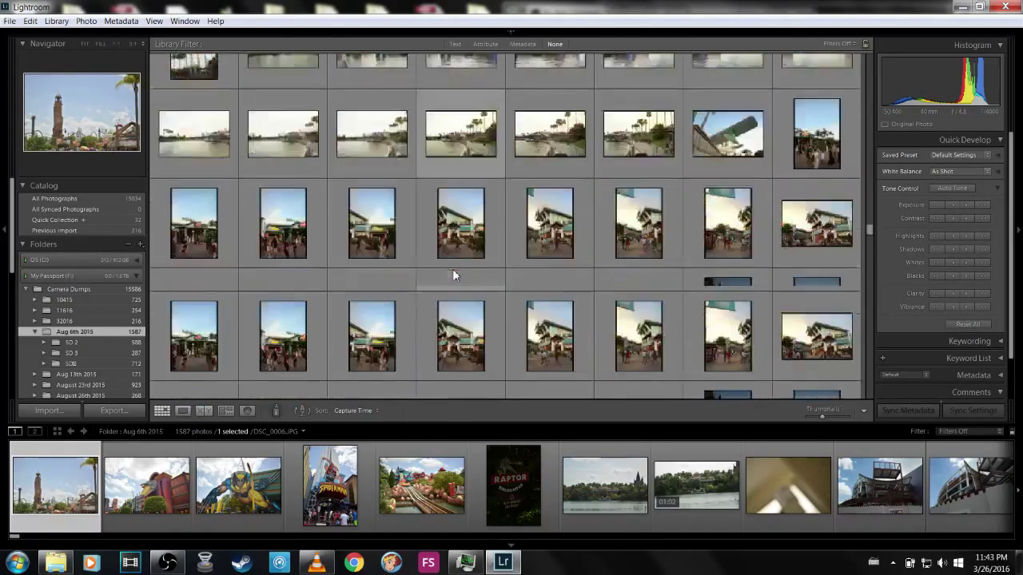
scroll(452, 276, down, 8)
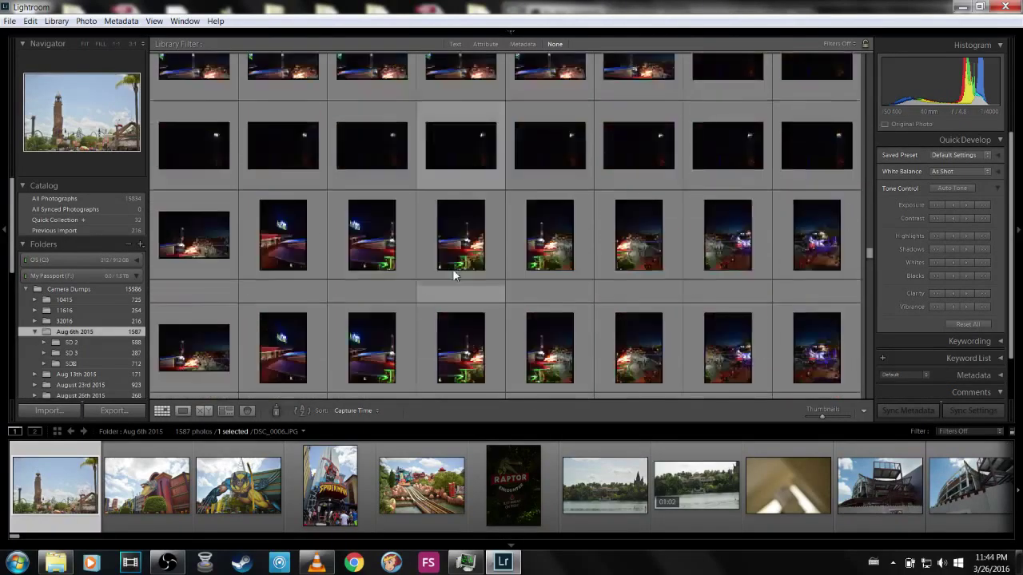
scroll(453, 276, down, 10)
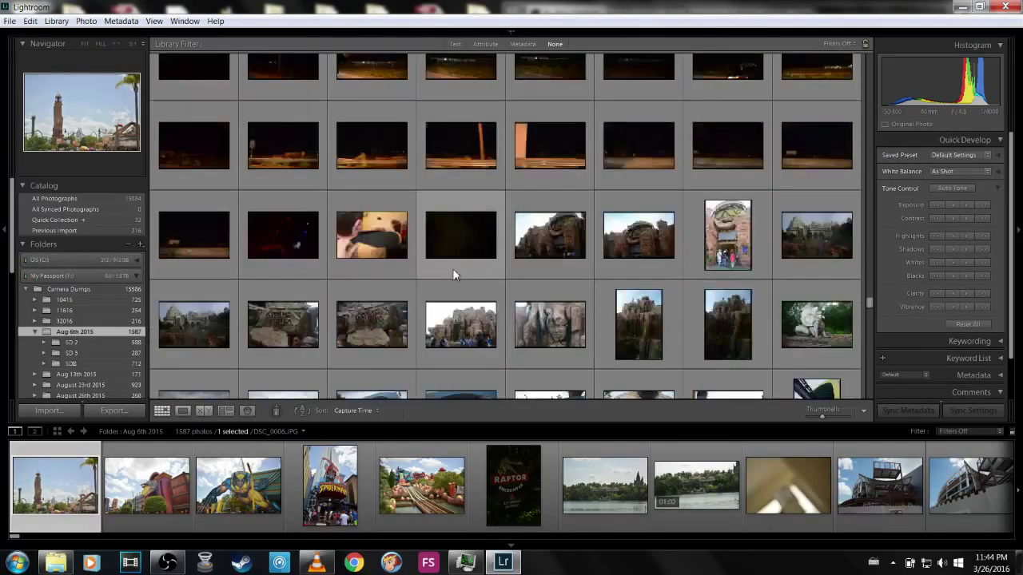
- Examine the remaining Aug 6th 2015 thumbnails from the rock-faced park entrance shots through to the moon photos at the folder's end
scroll(452, 275, down, 2)
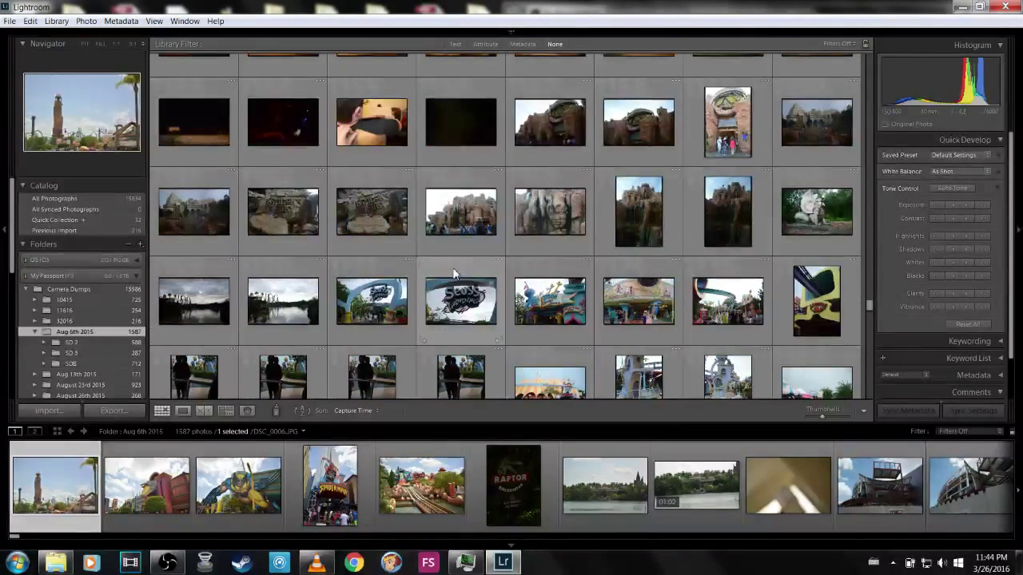
scroll(452, 274, down, 4)
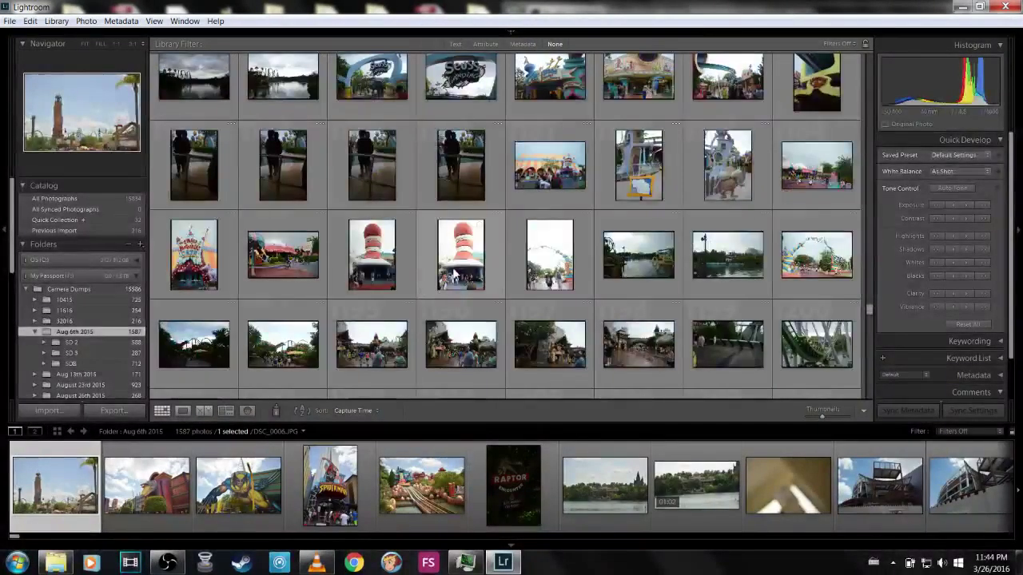
scroll(452, 274, down, 2)
scroll(453, 275, down, 8)
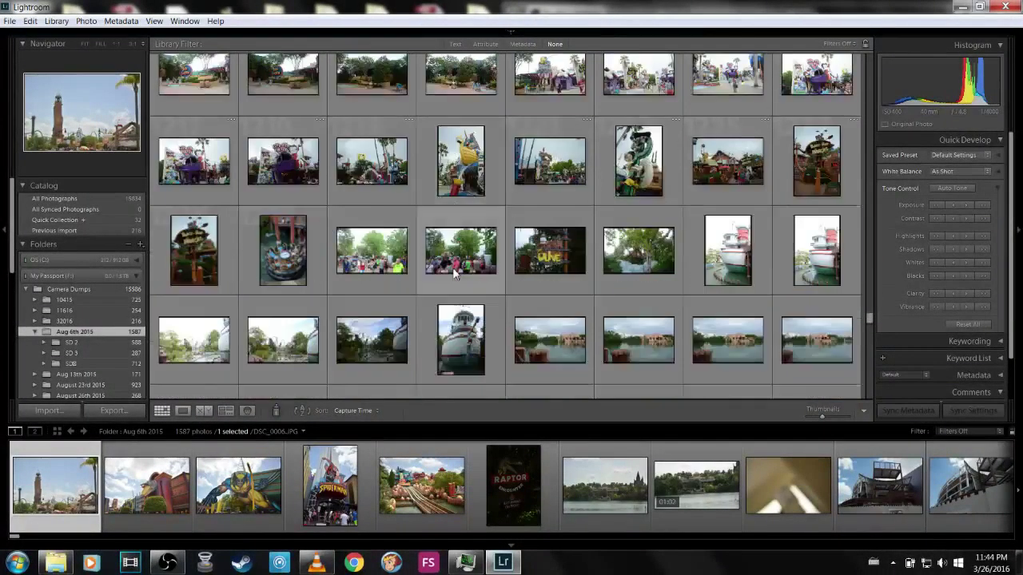
scroll(452, 273, down, 6)
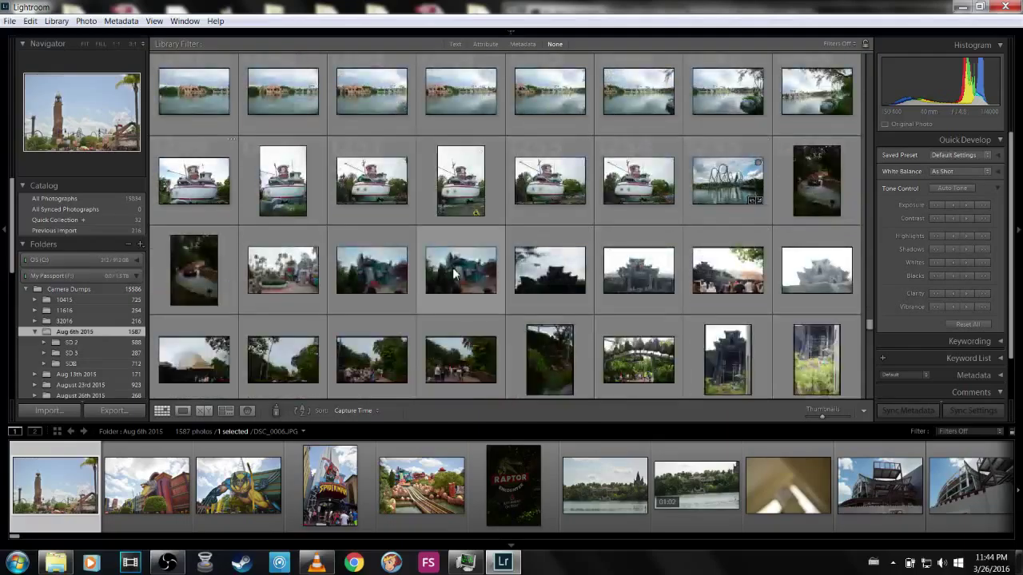
scroll(452, 273, down, 6)
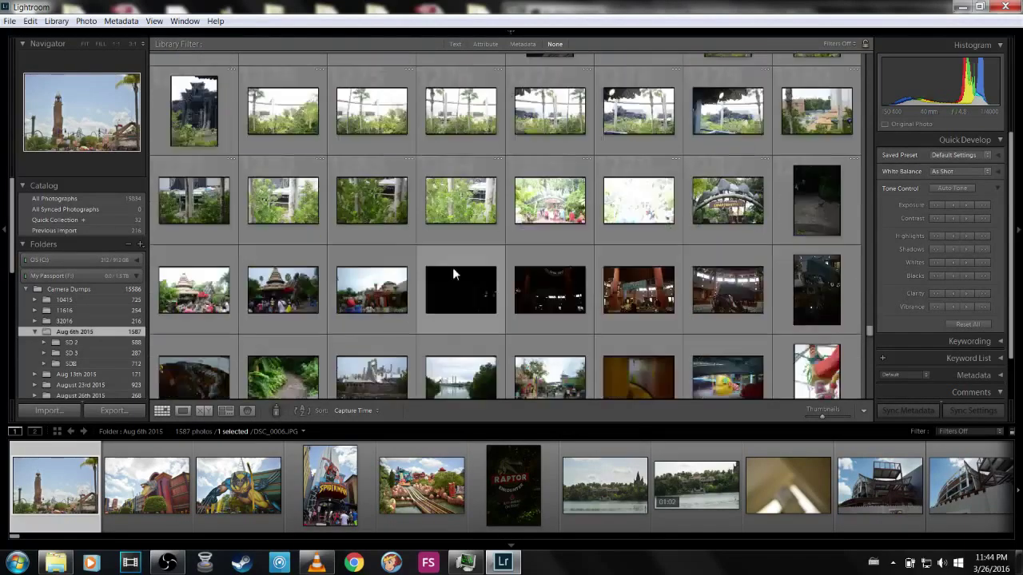
scroll(454, 272, down, 6)
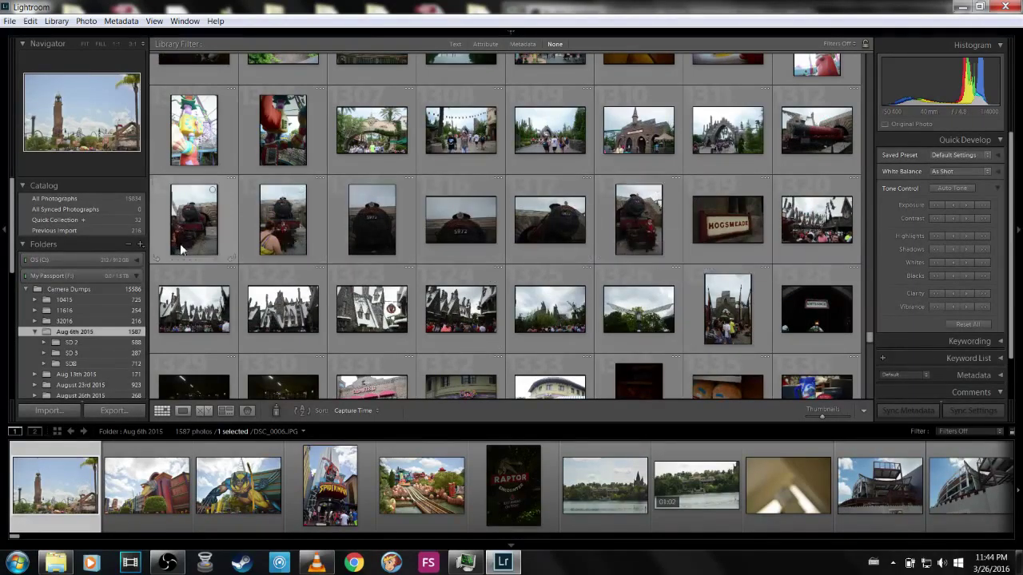
scroll(669, 292, down, 8)
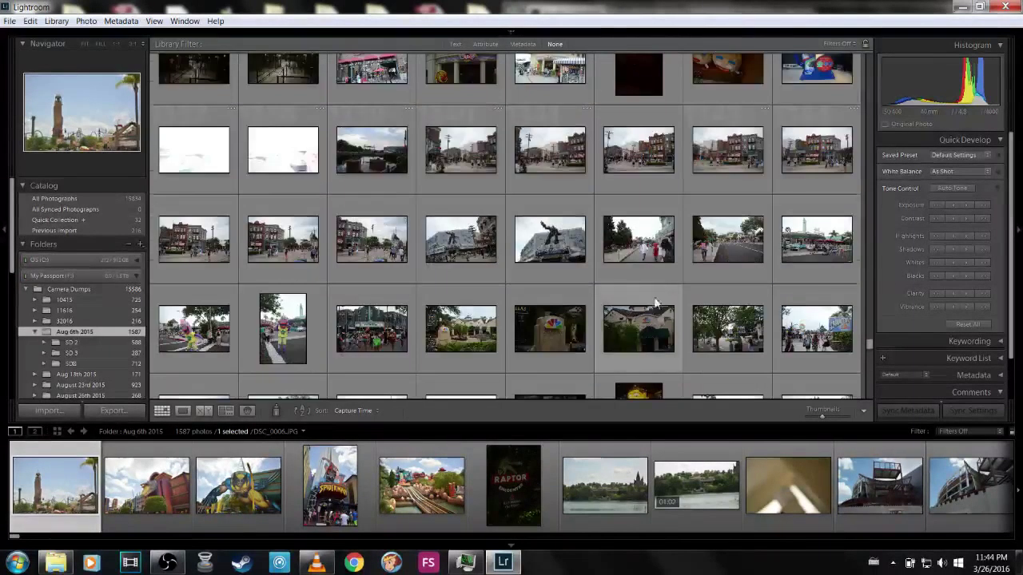
scroll(599, 305, down, 10)
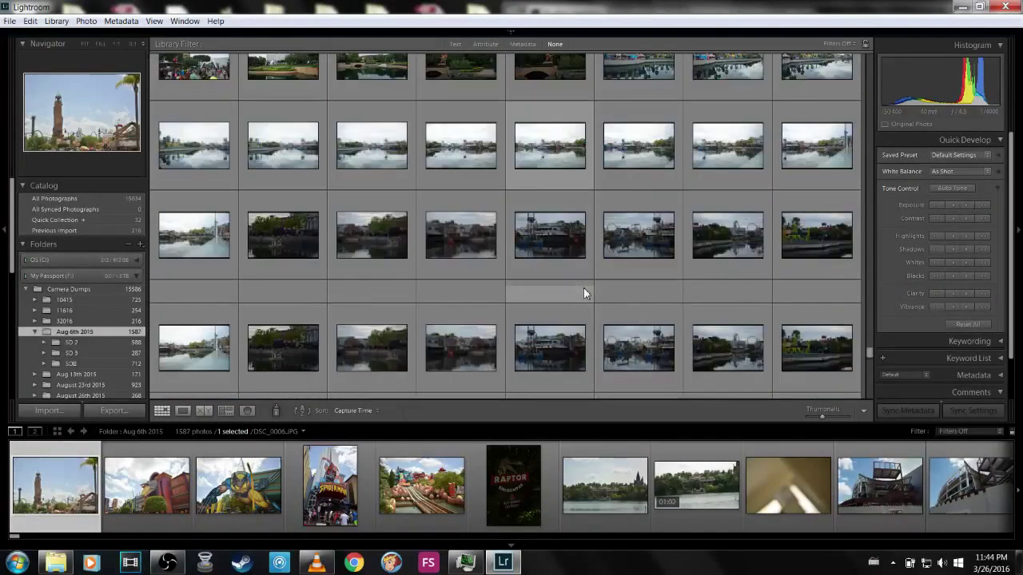
scroll(583, 294, down, 10)
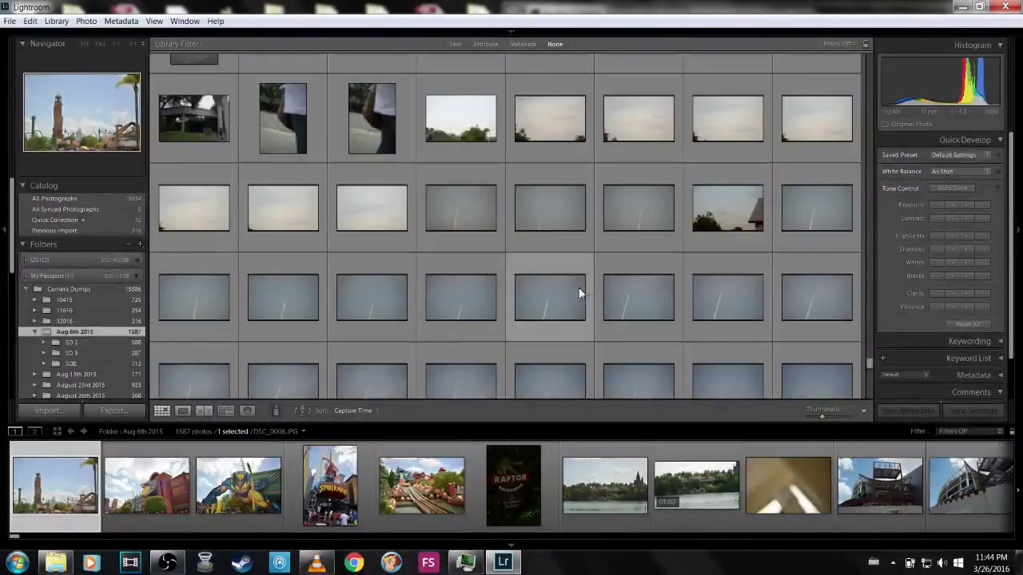
scroll(575, 288, down, 6)
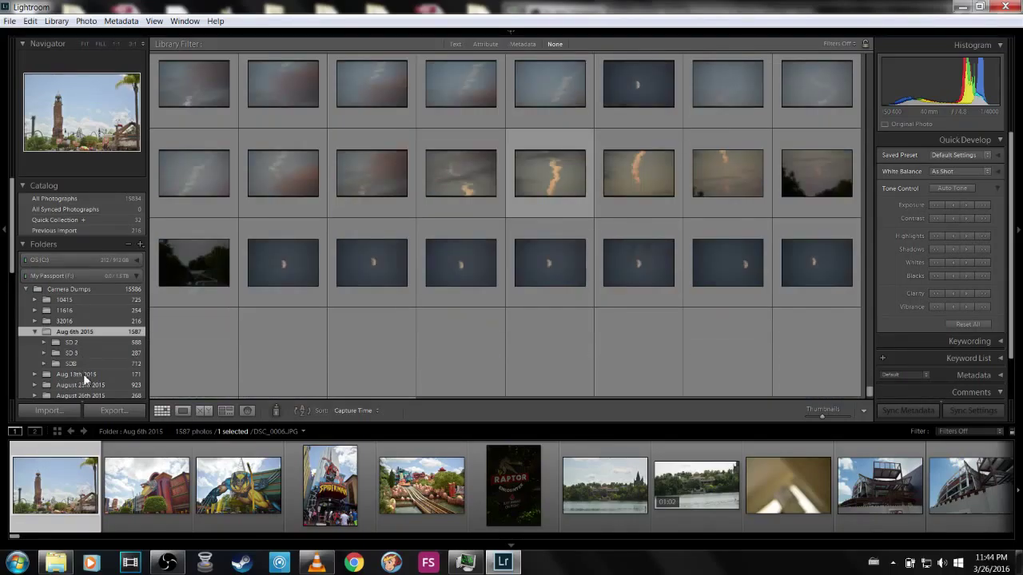
- Show the Aug 13th 2015 folder and look through its thumbnails from the outdoor stage shots to the night photos
scroll(83, 359, down, 5)
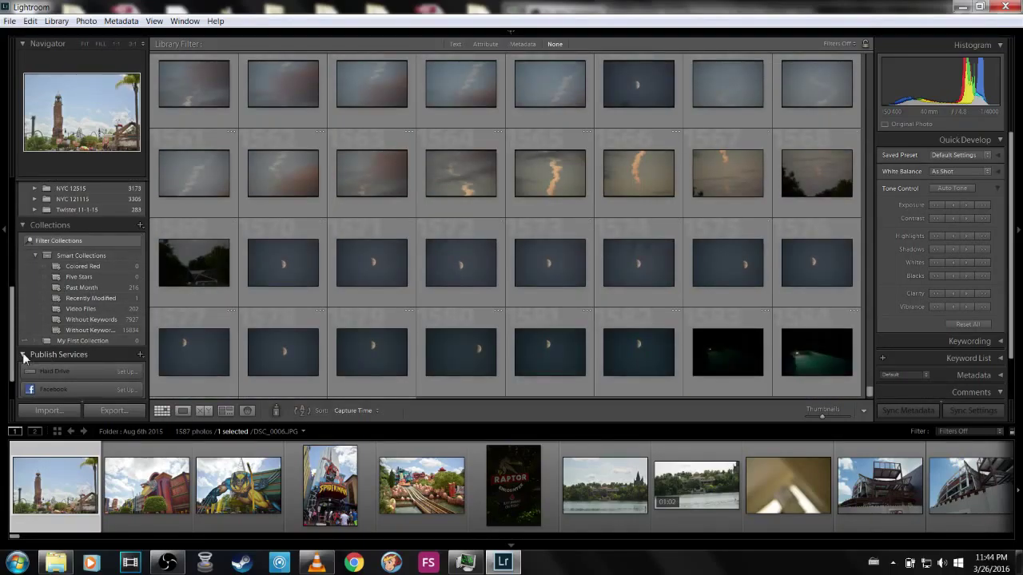
scroll(64, 212, up, 4)
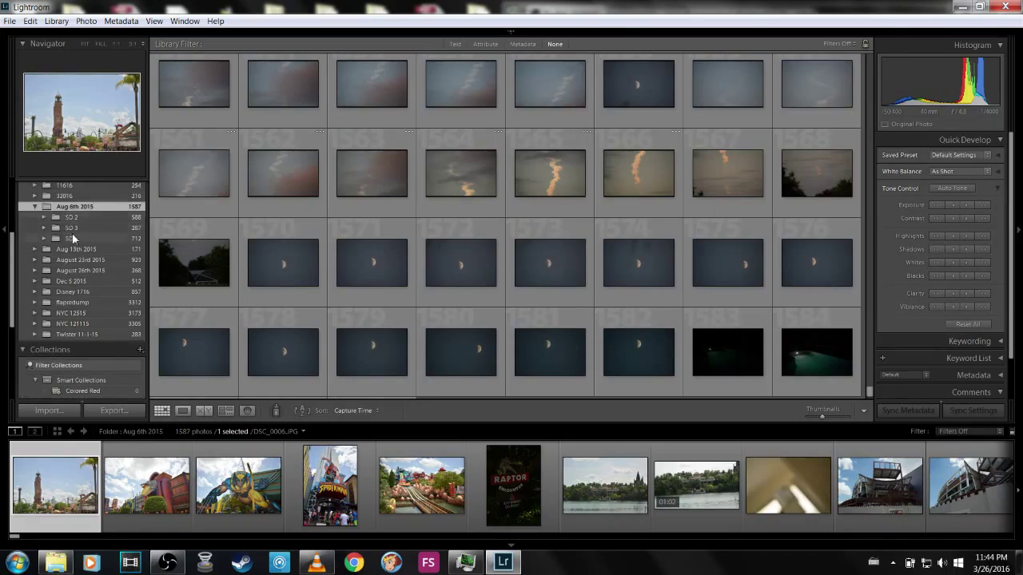
click(75, 250)
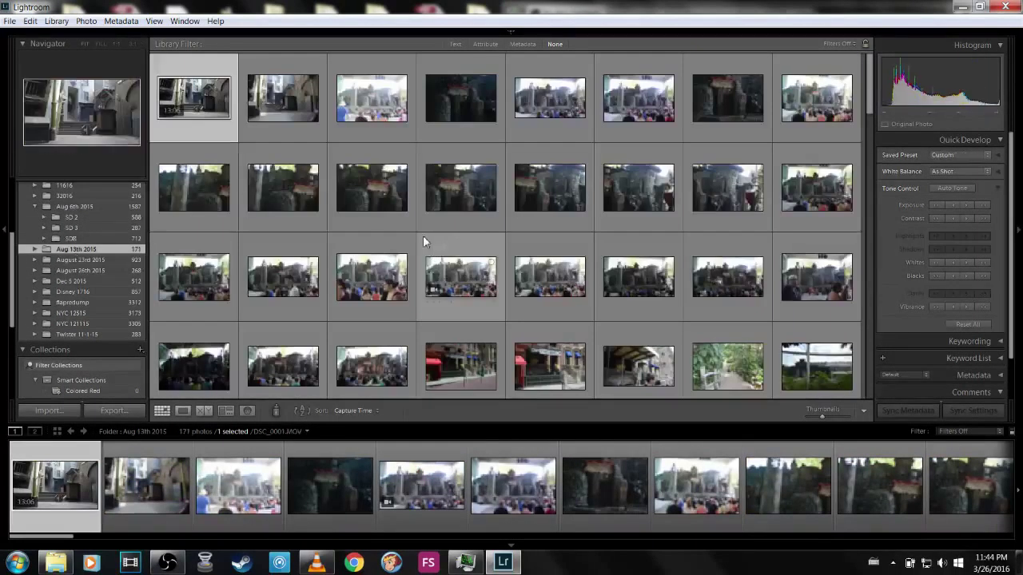
scroll(454, 240, down, 10)
scroll(449, 260, down, 1)
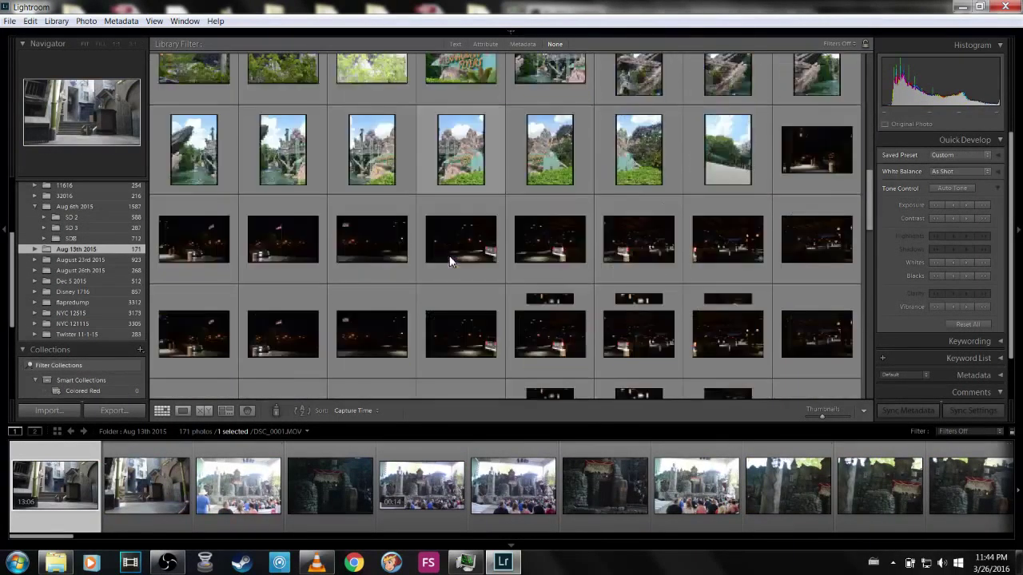
scroll(447, 256, down, 5)
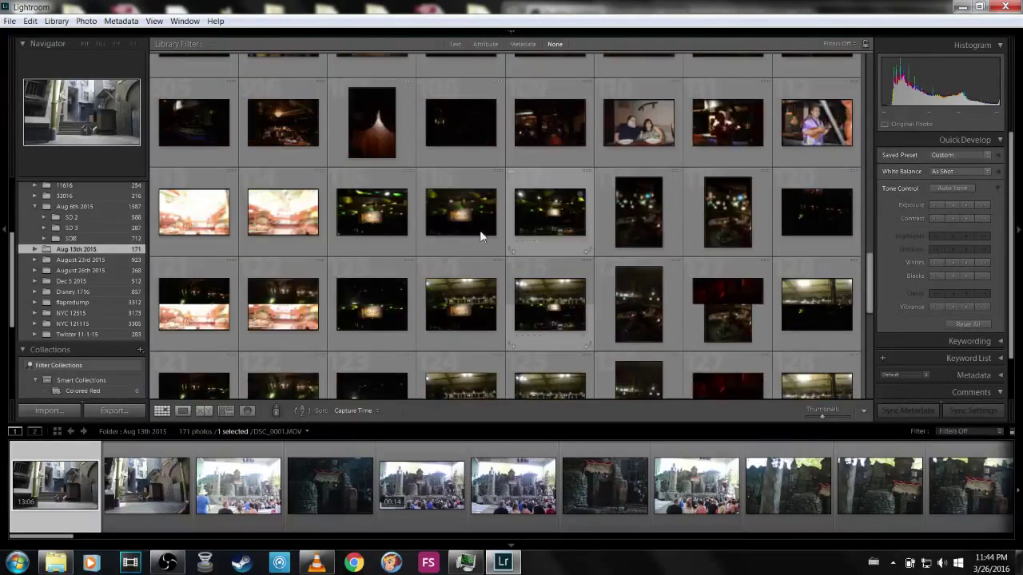
scroll(511, 281, down, 3)
- Show the August 23rd 2015 folder and examine its thumbnails from the fireworks and waterfall shots to the Toon Lagoon and water ride photos
click(81, 260)
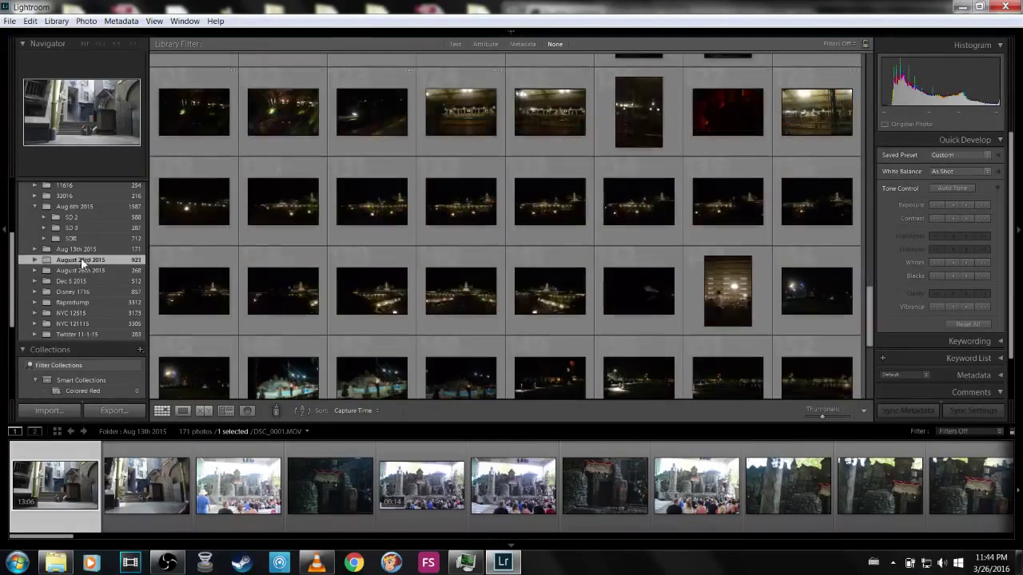
scroll(493, 272, down, 5)
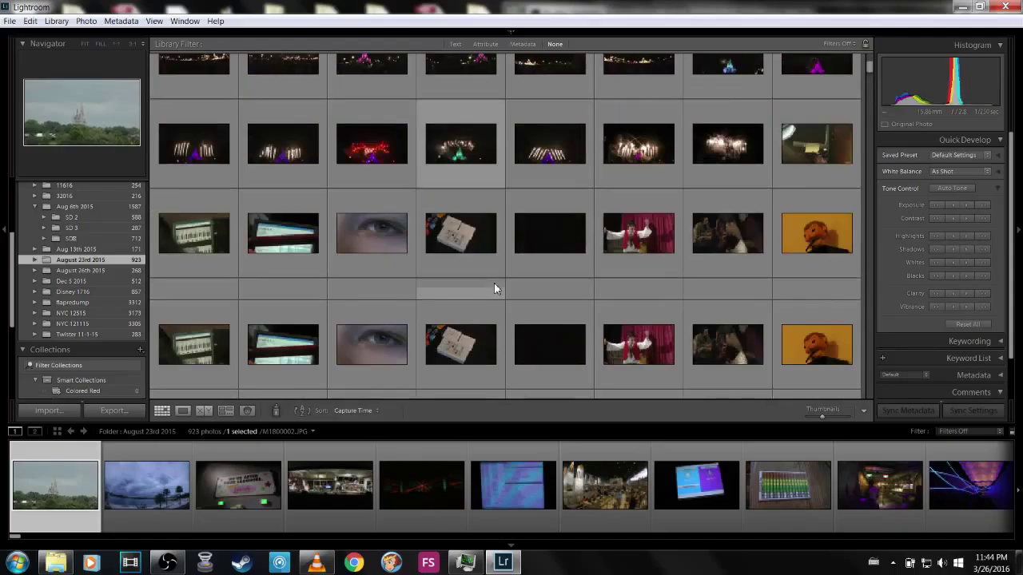
scroll(363, 234, down, 5)
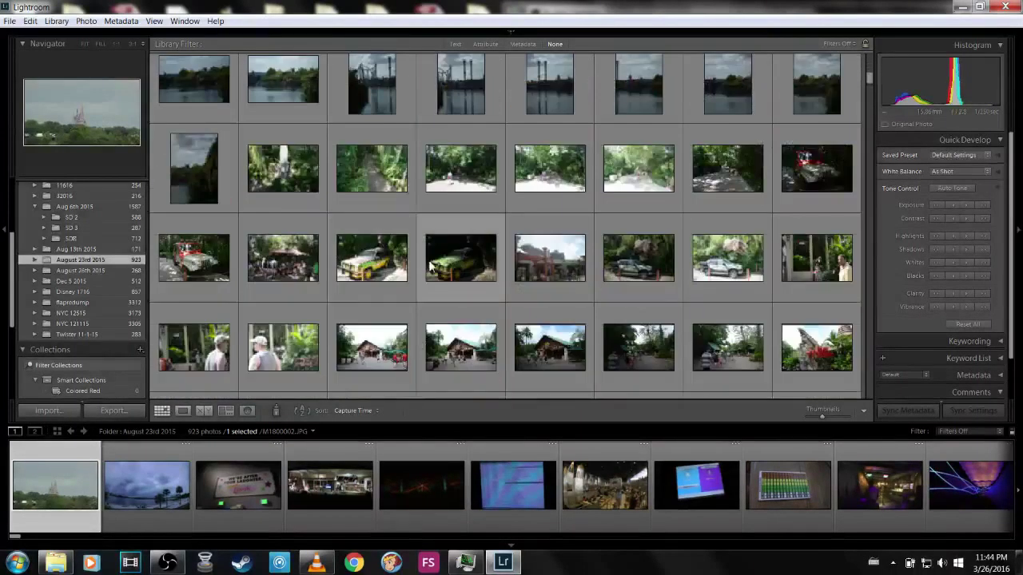
scroll(463, 211, up, 1)
scroll(559, 228, down, 8)
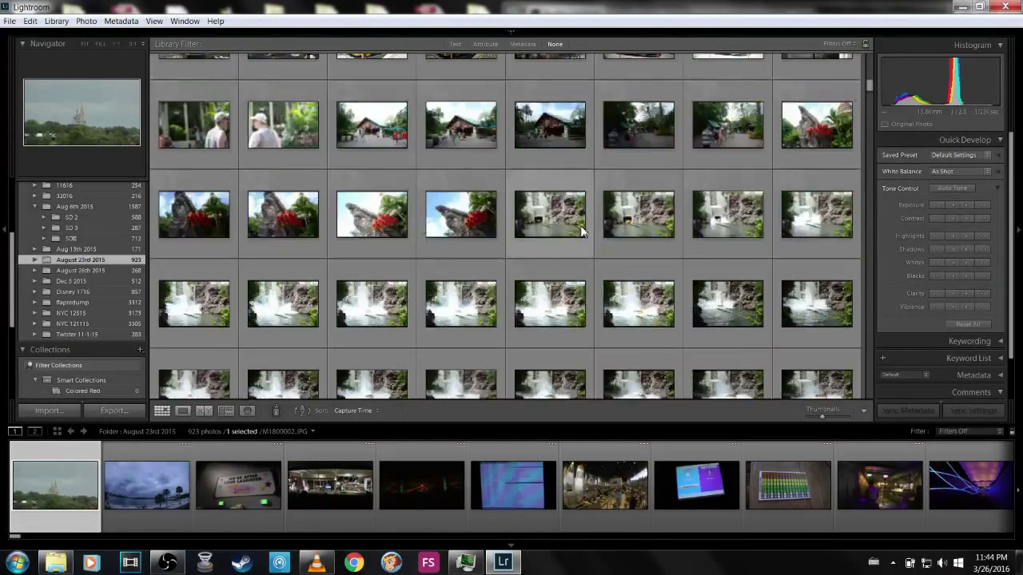
scroll(583, 264, down, 1)
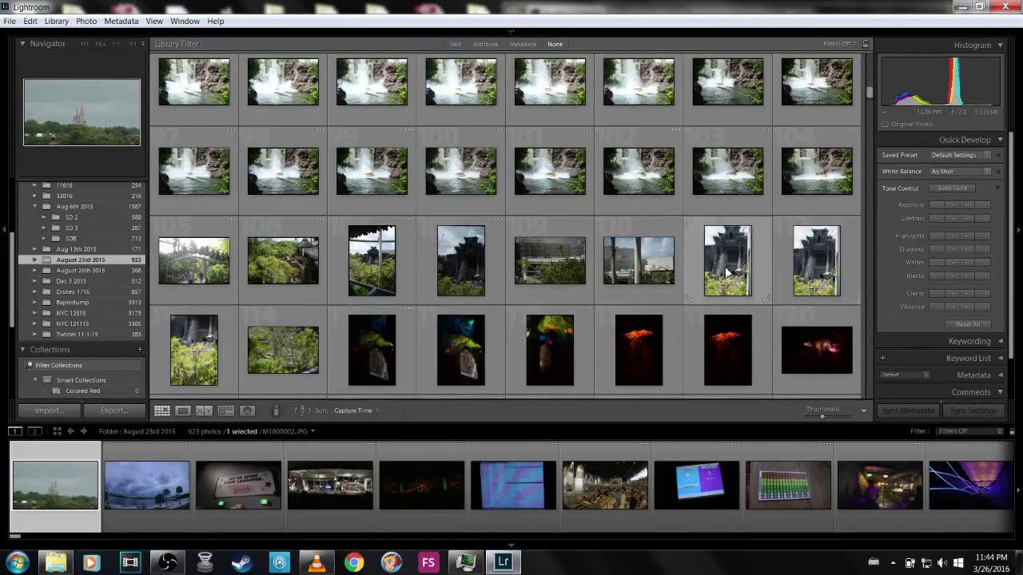
scroll(407, 281, down, 10)
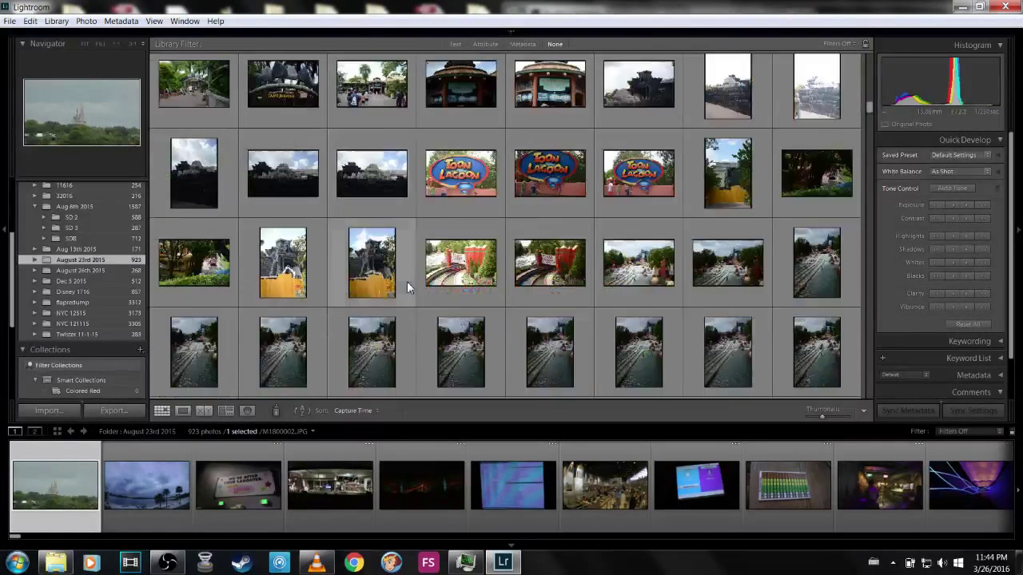
scroll(406, 281, up, 1)
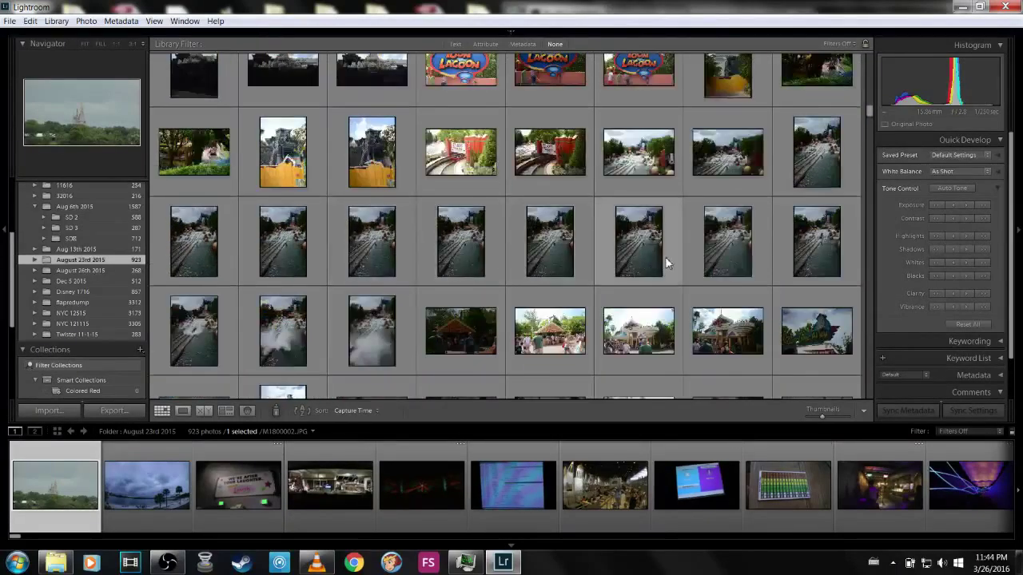
- Find the Toon Lagoon ship photos in the August 23rd 2015 folder and open DSC_0146.NEF in the large single-photo view
scroll(663, 256, down, 4)
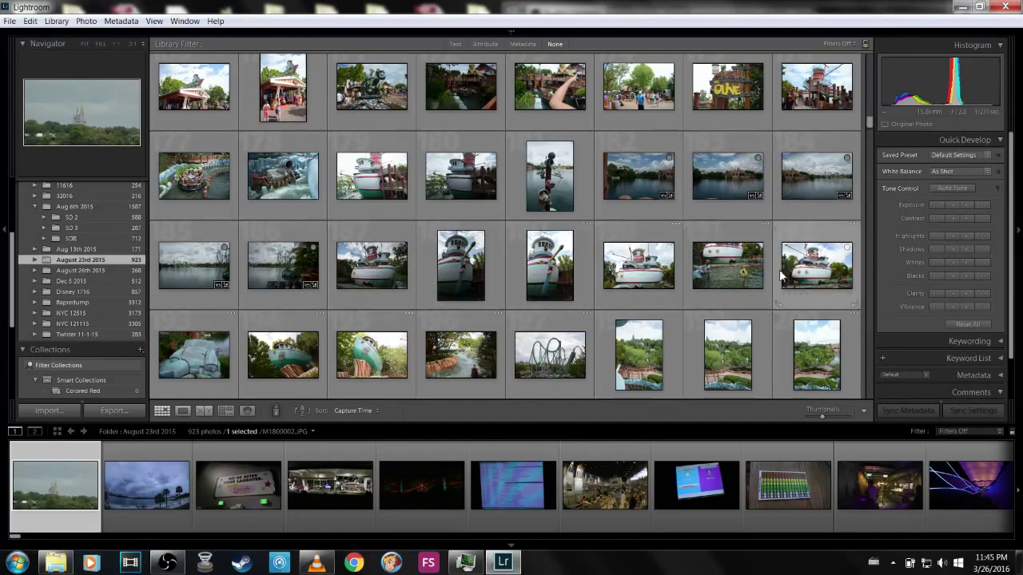
scroll(817, 280, down, 1)
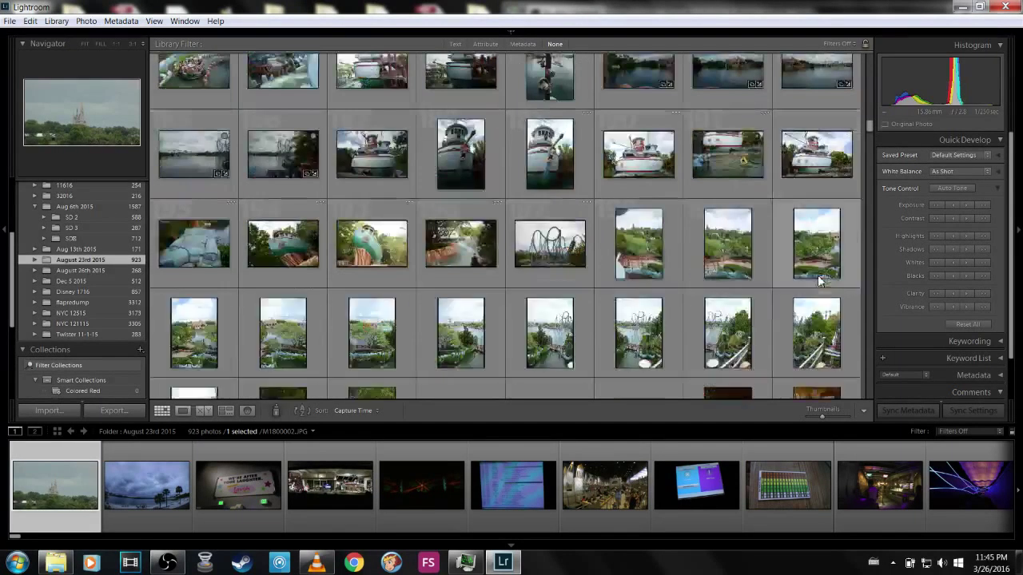
double_click(807, 168)
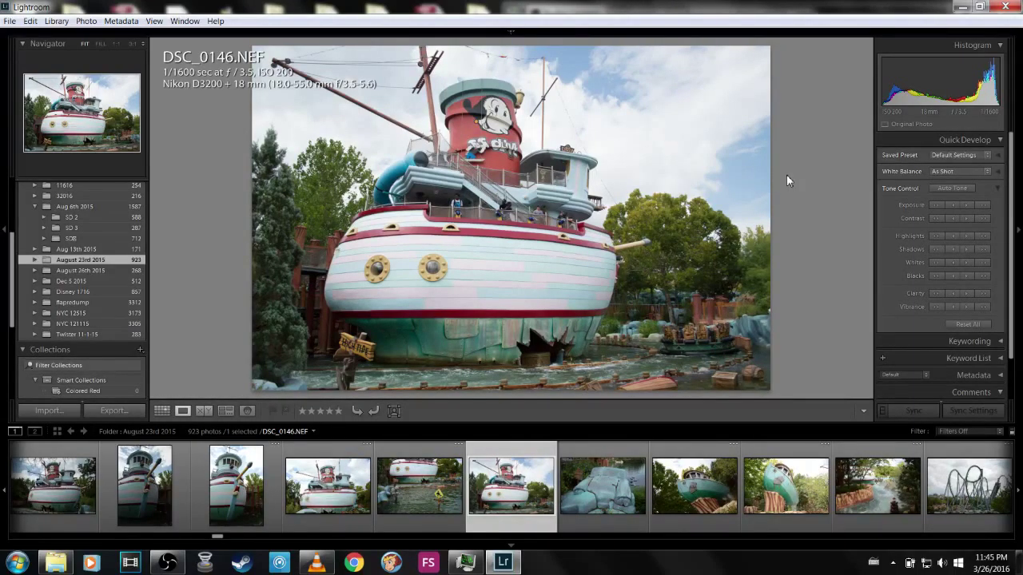
- Inspect the people on the ship's upper deck at 1:1 and return to the fitted photo view
click(557, 223)
drag(357, 230, 446, 222)
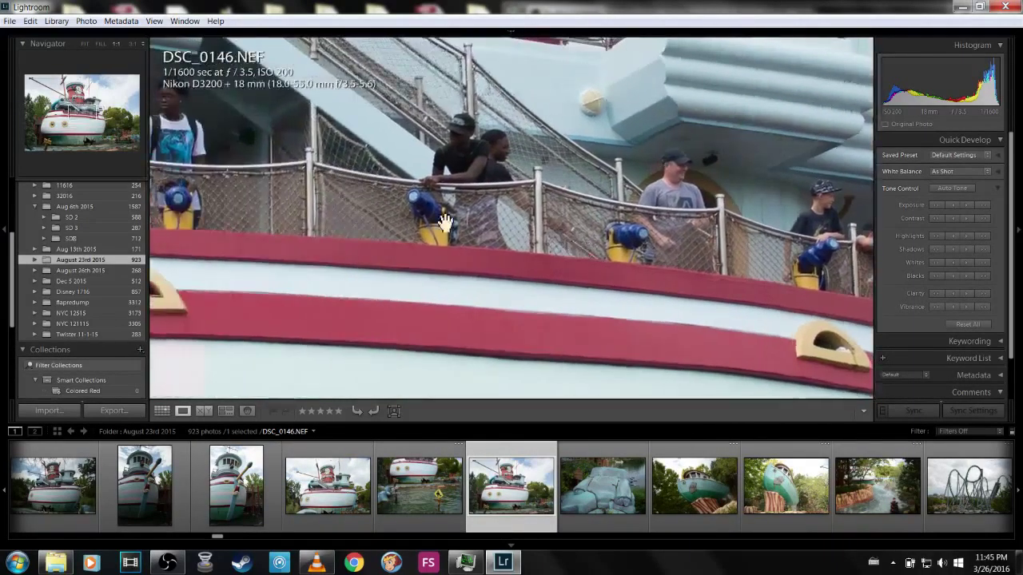
click(84, 44)
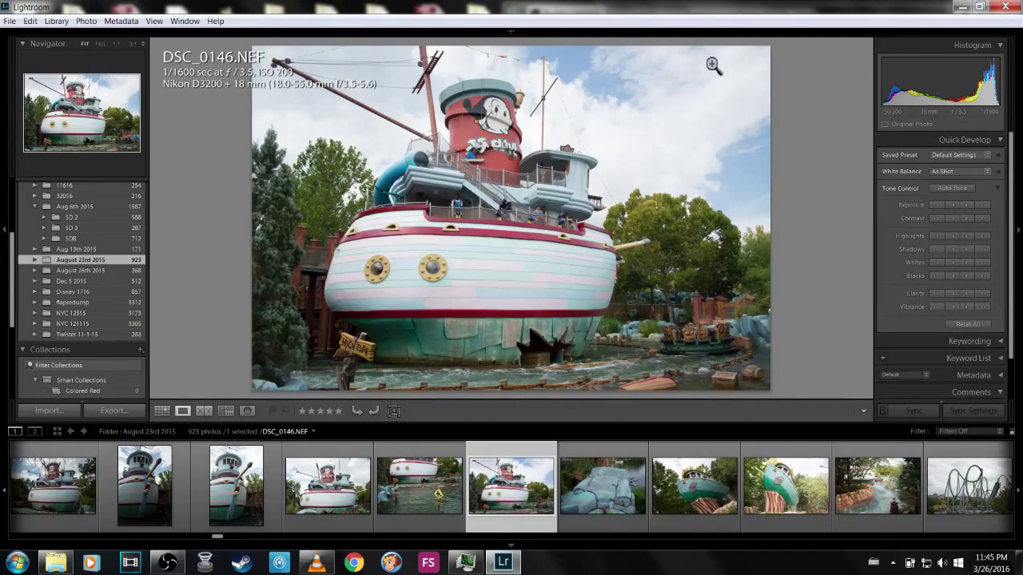
- Reveal the hidden module bar and set the identity plate to the Lightroom option
click(511, 31)
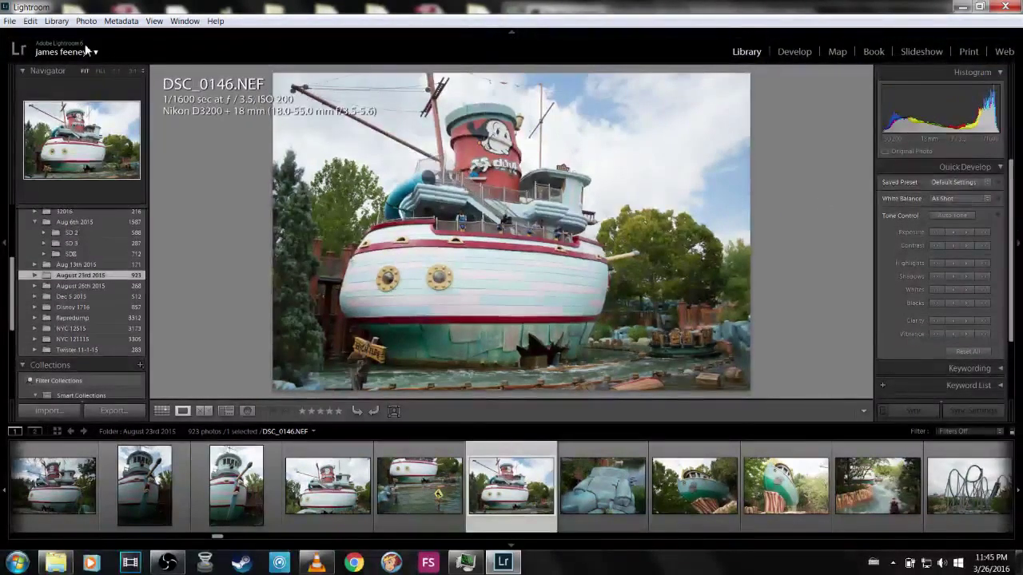
click(96, 52)
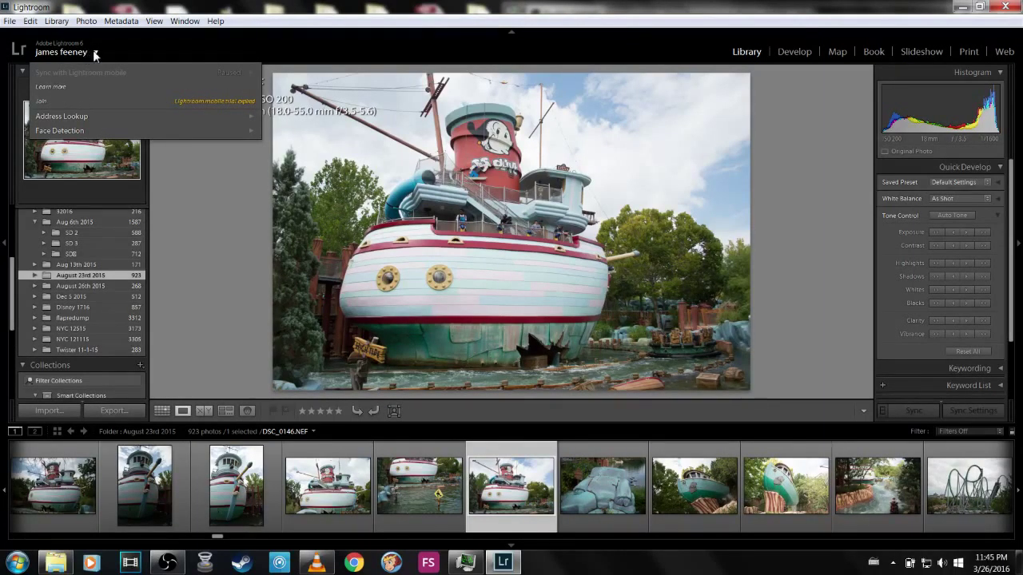
click(95, 54)
right_click(82, 52)
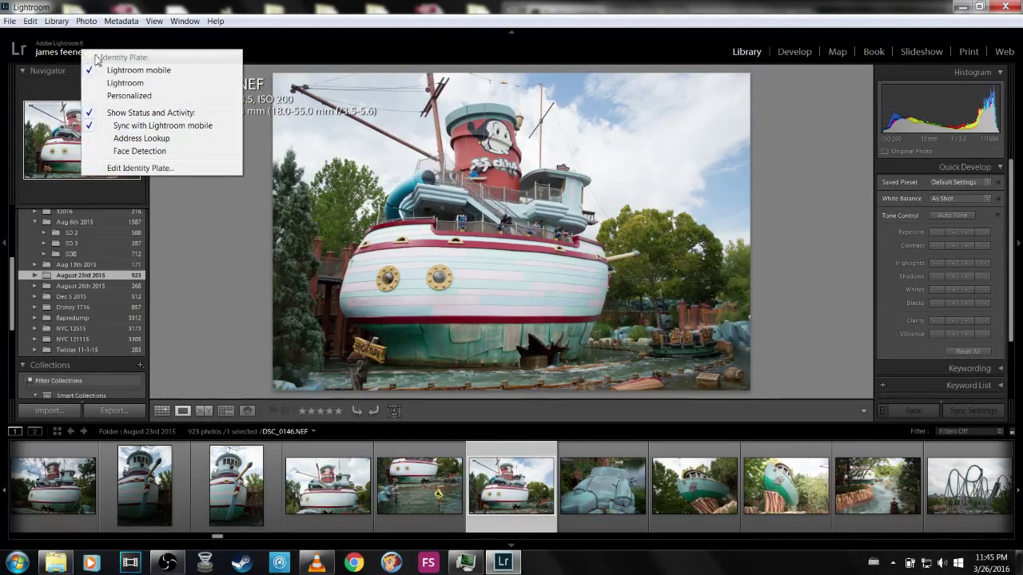
click(154, 86)
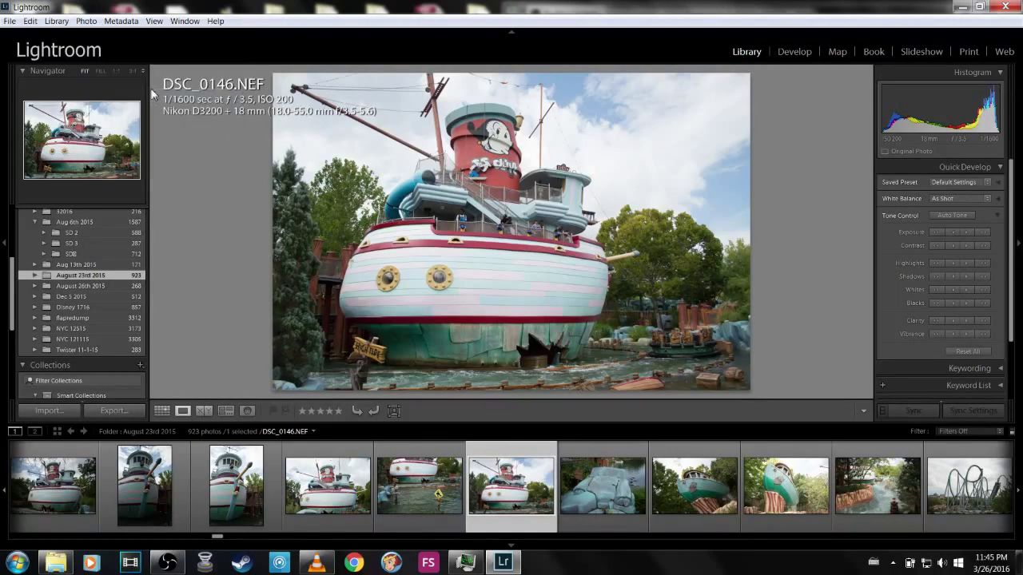
click(109, 52)
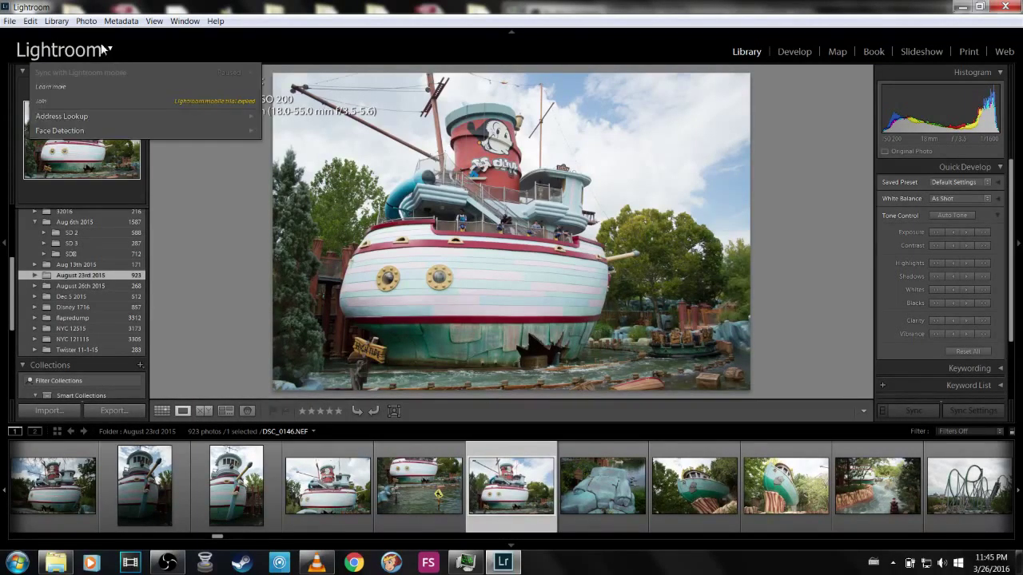
right_click(103, 50)
click(144, 72)
right_click(102, 52)
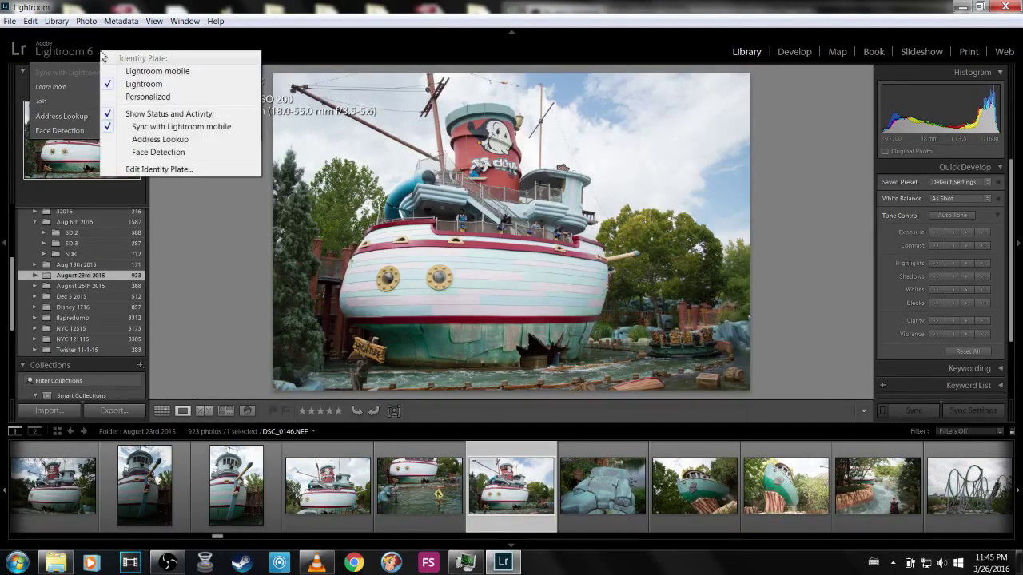
click(185, 211)
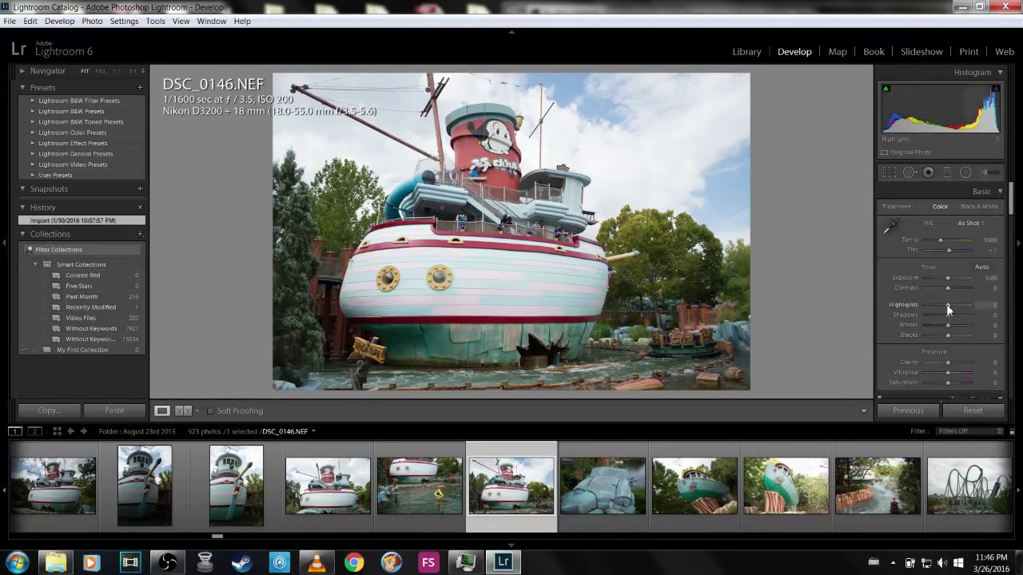
- Try a darker tone curve on the ship photo with Lights at -57, Darks at -38 and Shadows at +20
scroll(948, 309, down, 8)
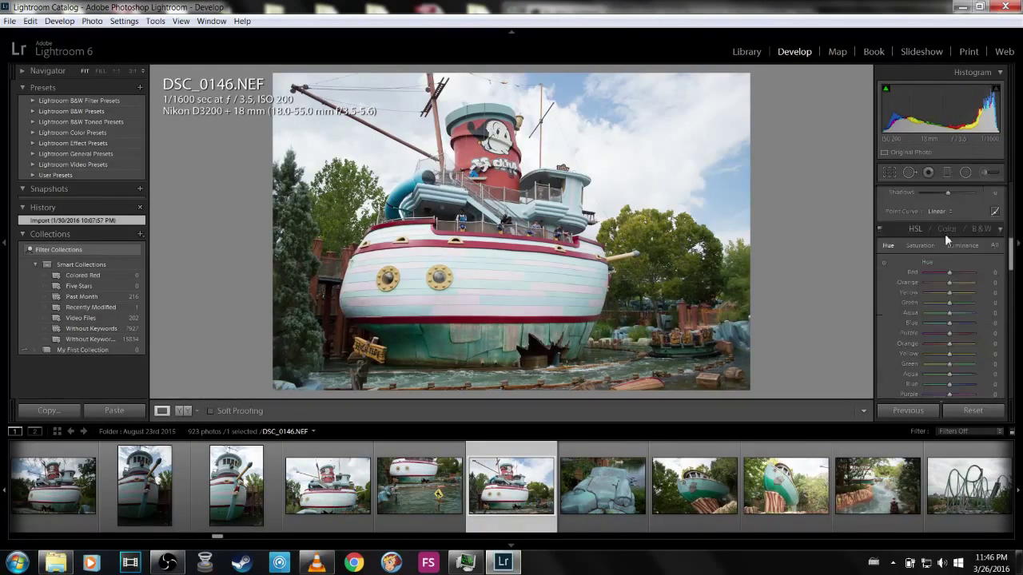
scroll(948, 260, down, 10)
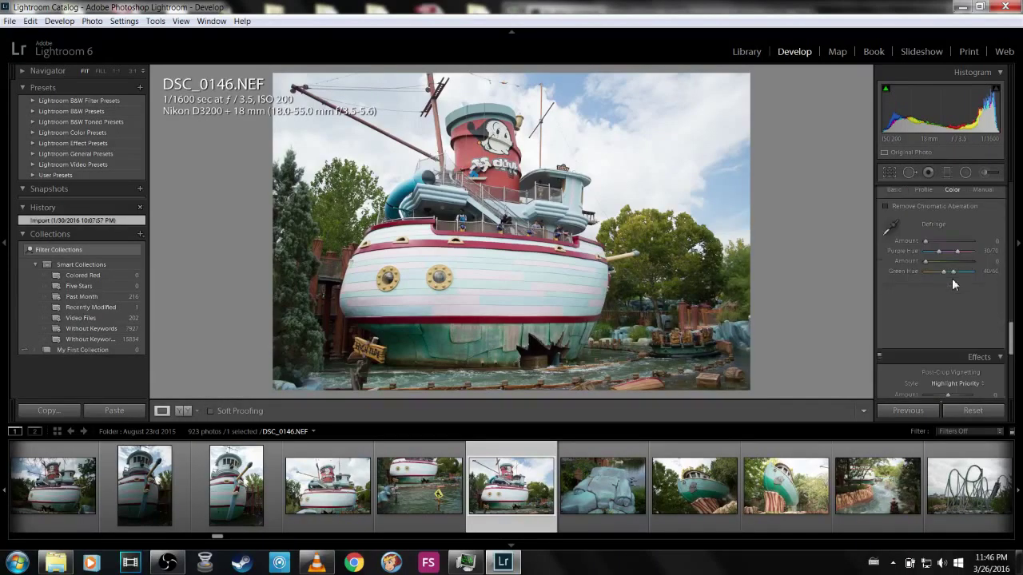
scroll(952, 278, up, 6)
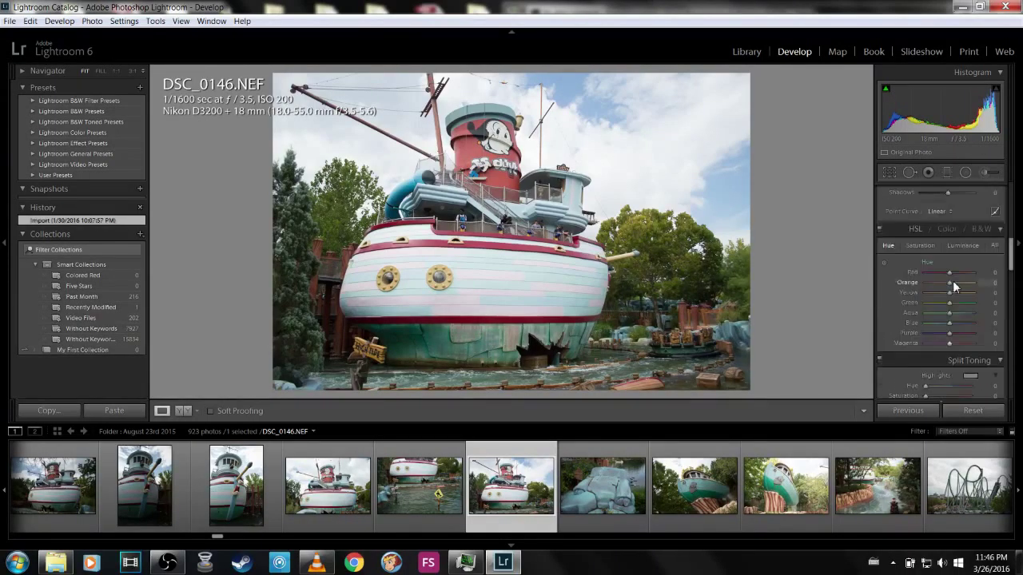
scroll(952, 281, up, 6)
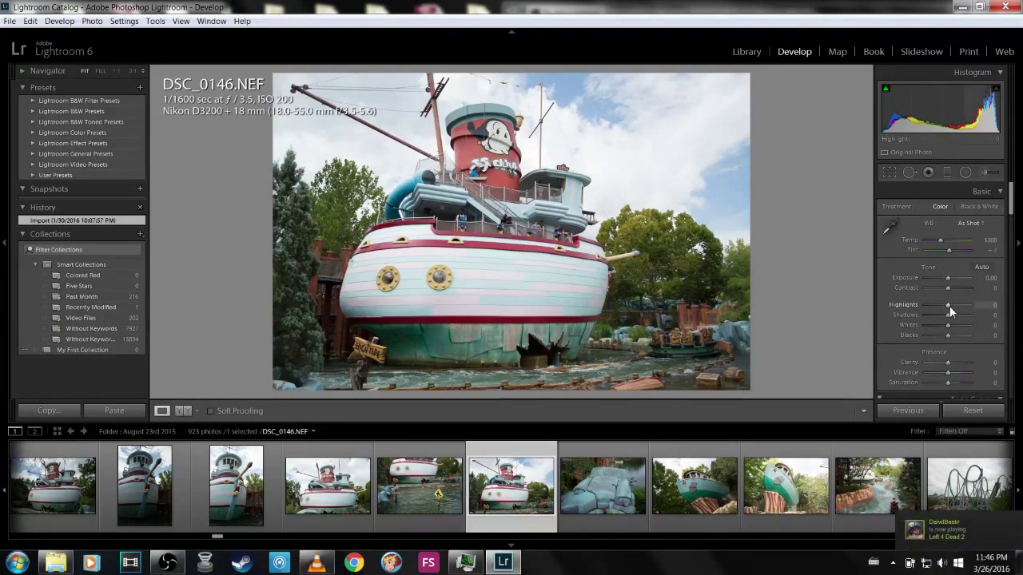
scroll(950, 305, down, 4)
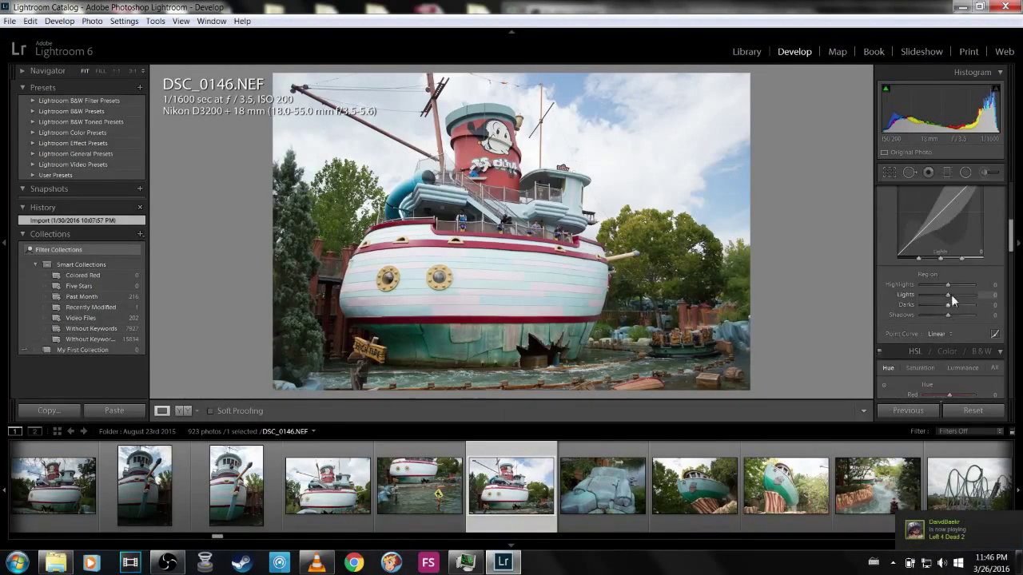
drag(949, 295, 952, 315)
double_click(945, 285)
double_click(943, 285)
drag(1012, 244, 1011, 236)
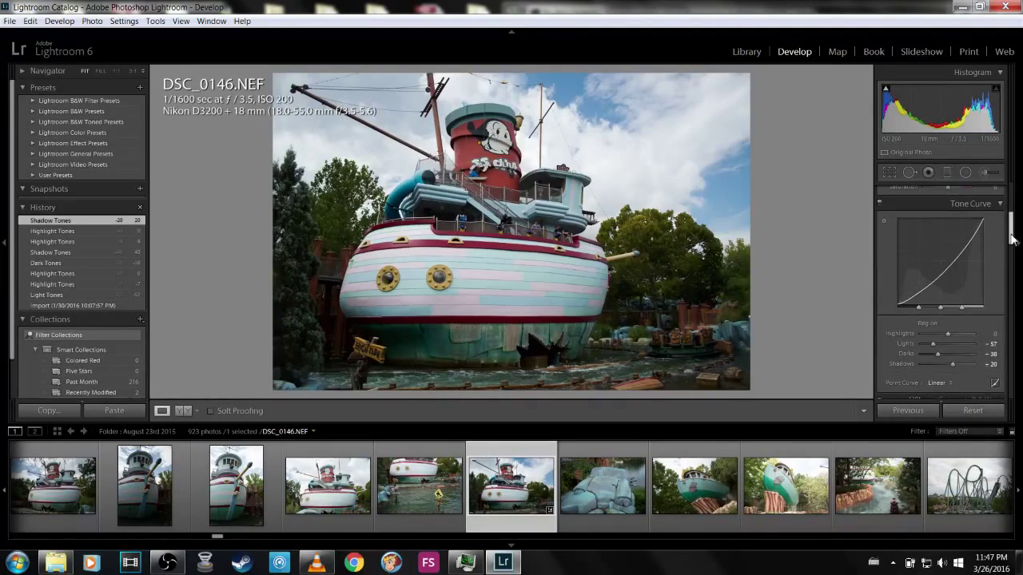
- Reshape the tone curve directly on its graph, reset its Lights to 0 and set its Highlights to -24
mouse_move(957, 256)
mouse_down()
mouse_move(972, 230)
mouse_move(947, 272)
mouse_up()
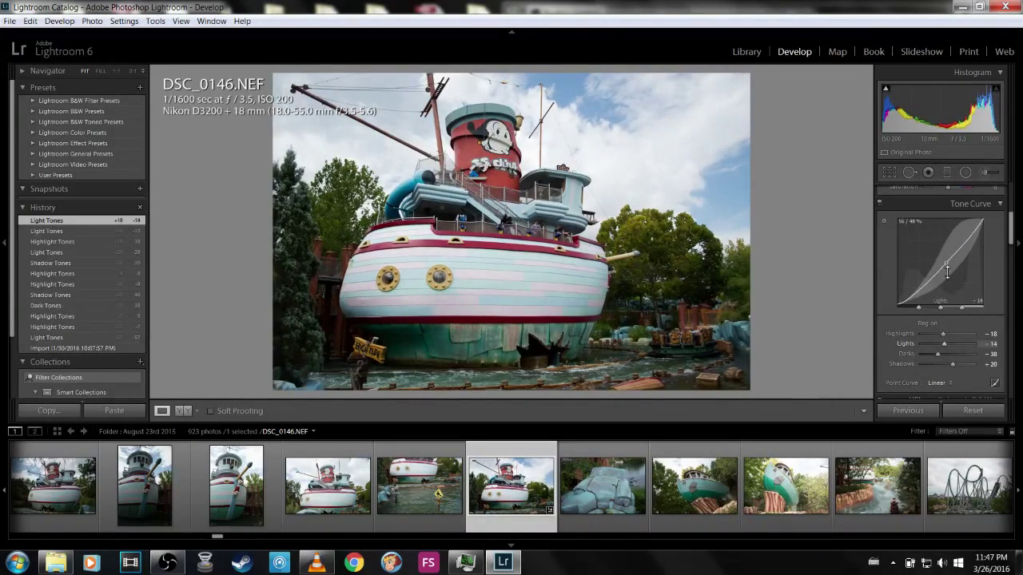
double_click(942, 334)
drag(943, 331, 940, 339)
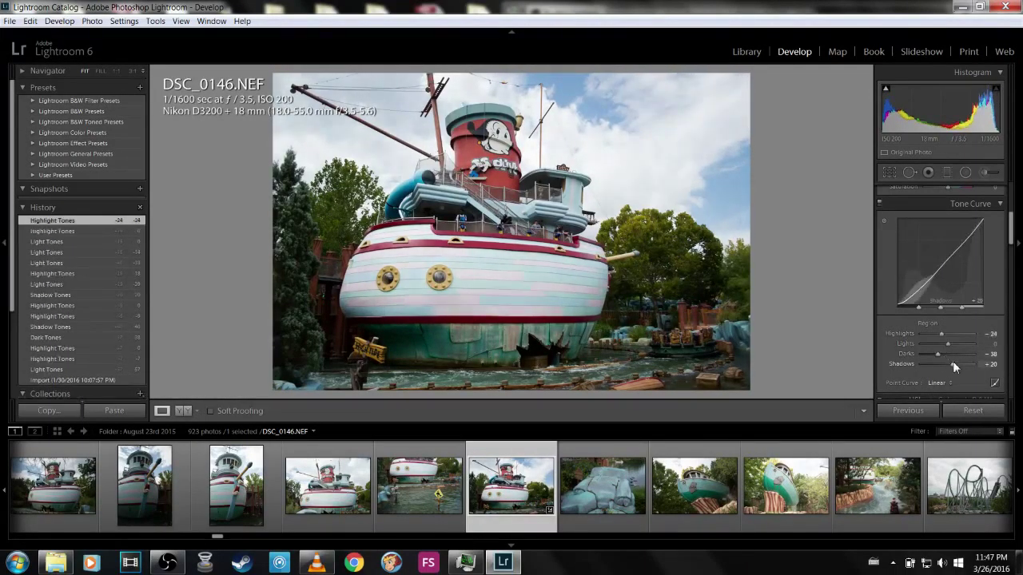
- Reset the tone curve's Shadows, Darks and Highlights to 0
double_click(952, 364)
double_click(939, 351)
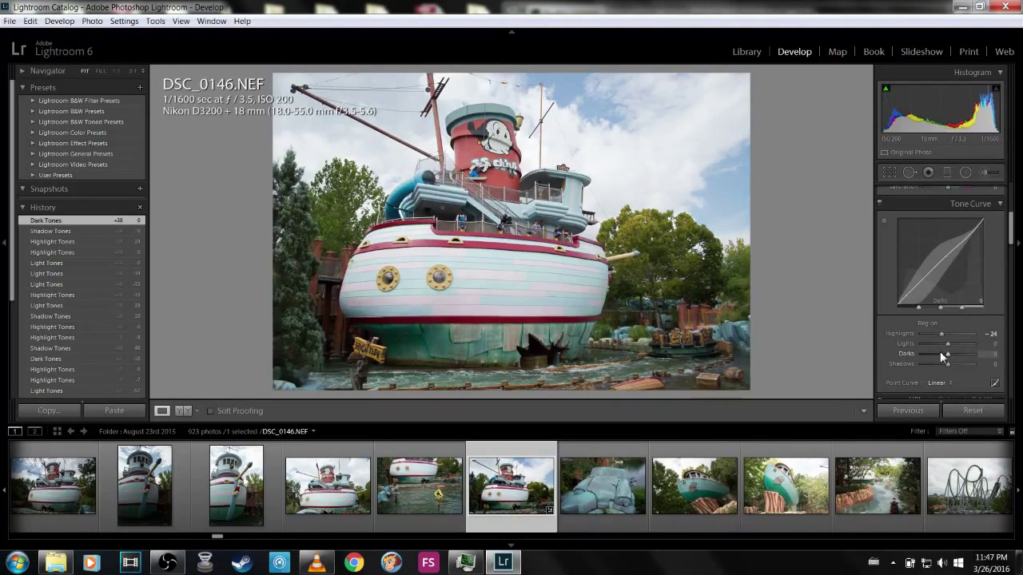
double_click(944, 334)
- Set the ship photo's basic tone to Exposure -0.60 and Contrast +17
scroll(941, 339, down, 8)
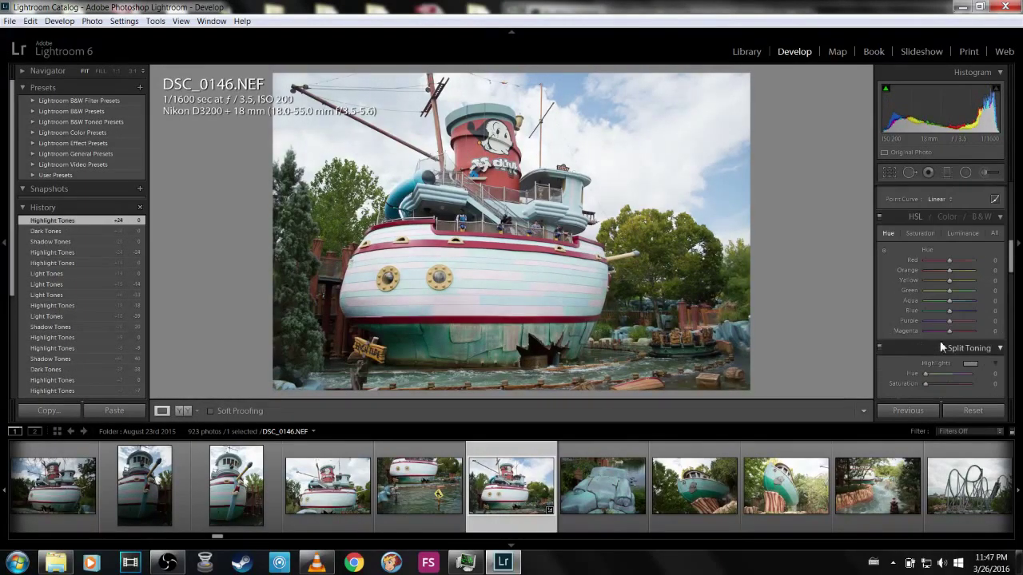
scroll(941, 337, up, 10)
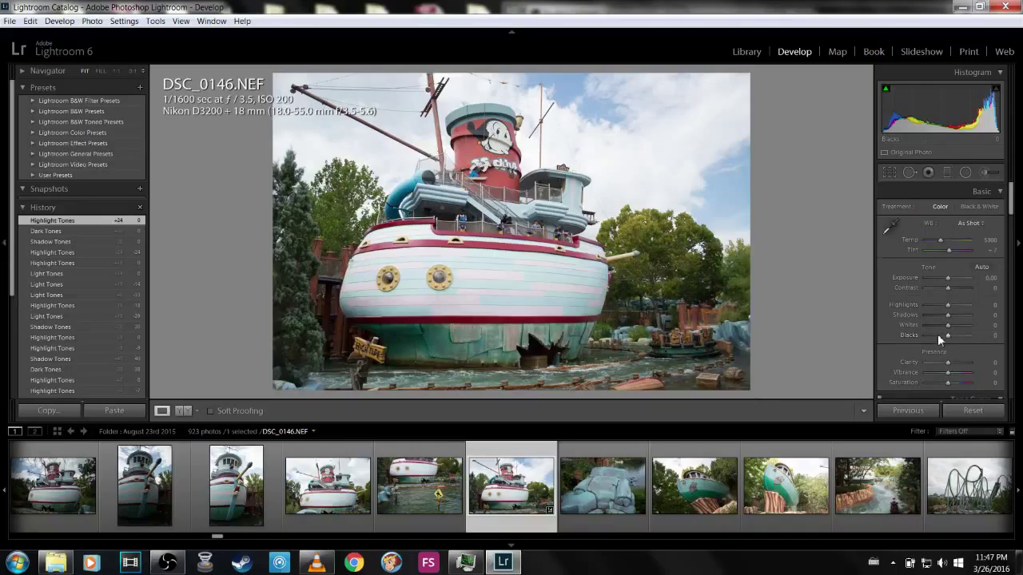
mouse_move(951, 277)
mouse_down()
mouse_move(962, 292)
mouse_move(952, 292)
mouse_up()
key(shift+Down)
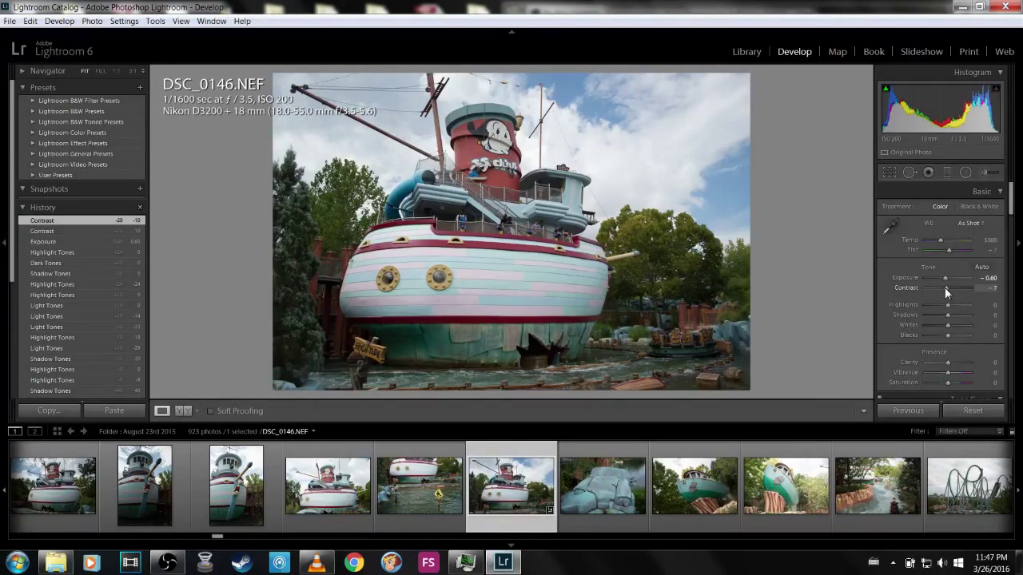
drag(945, 286, 950, 286)
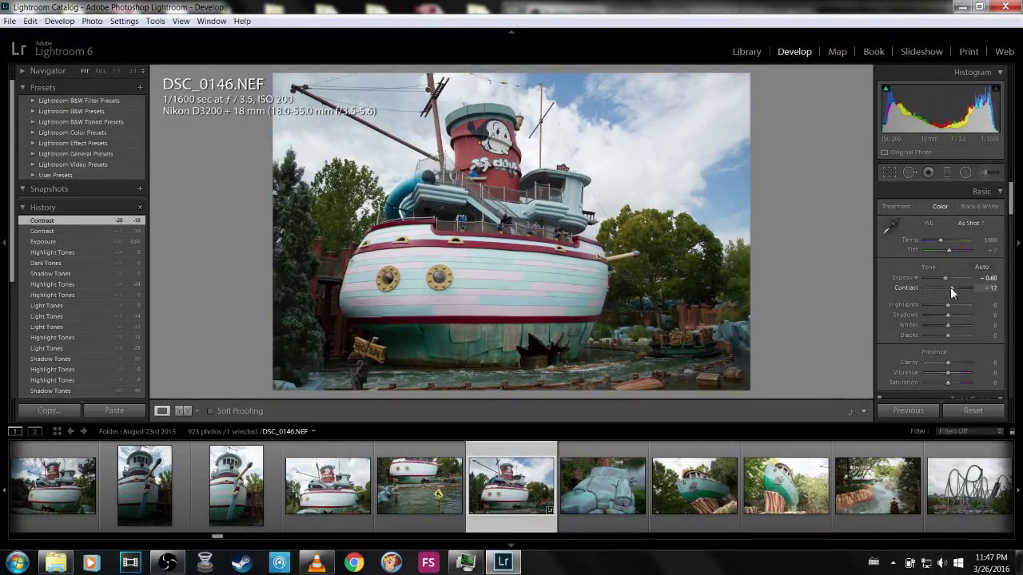
- Set the tone curve's Highlights to +3 and Lights to -42
click(1013, 235)
scroll(1013, 236, down, 2)
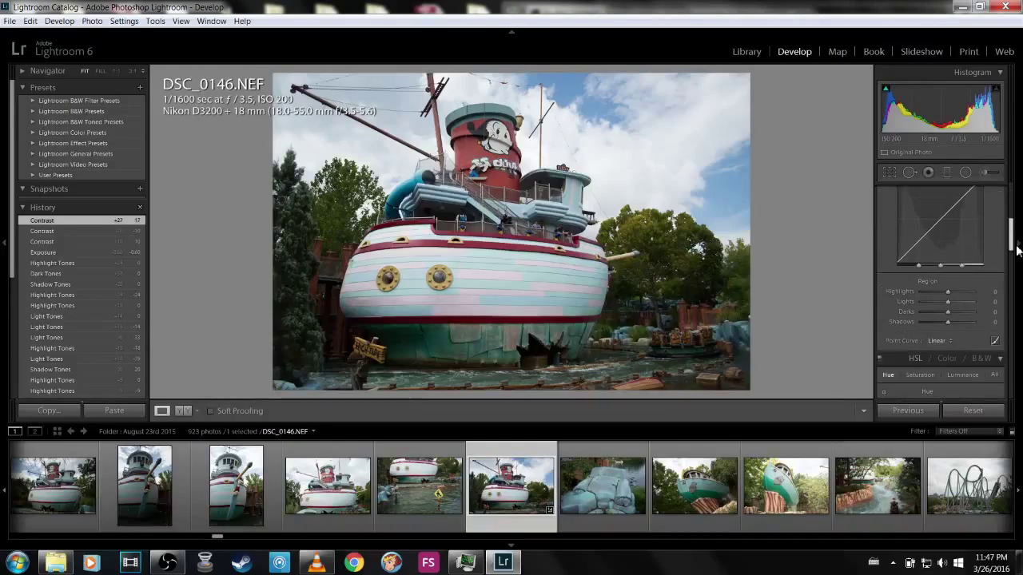
mouse_move(949, 292)
mouse_down()
mouse_move(929, 288)
mouse_move(955, 290)
mouse_move(938, 301)
mouse_up()
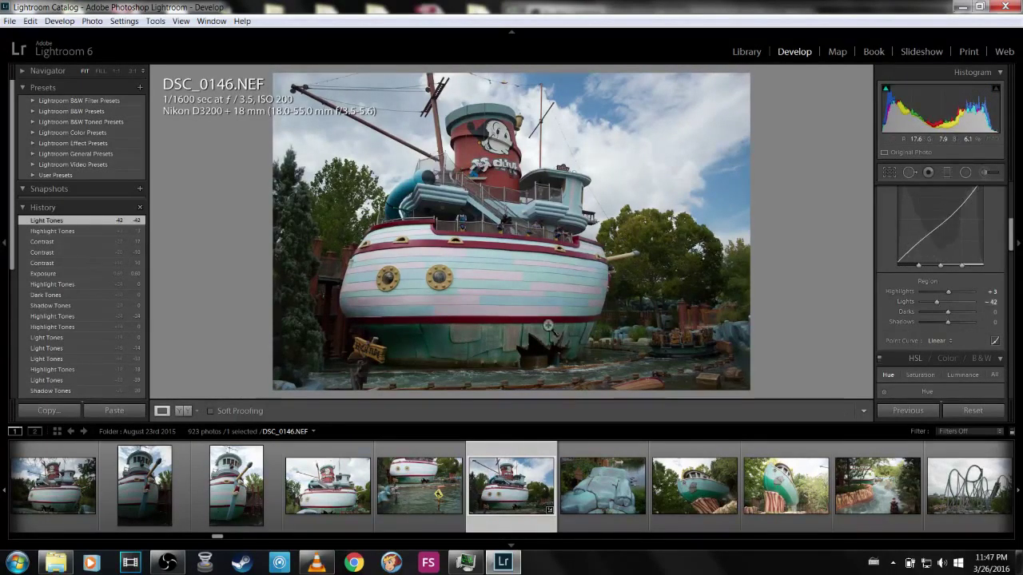
- Inspect the hull's round porthole at 1:1 in a before/after split view, then return to the single view
click(451, 272)
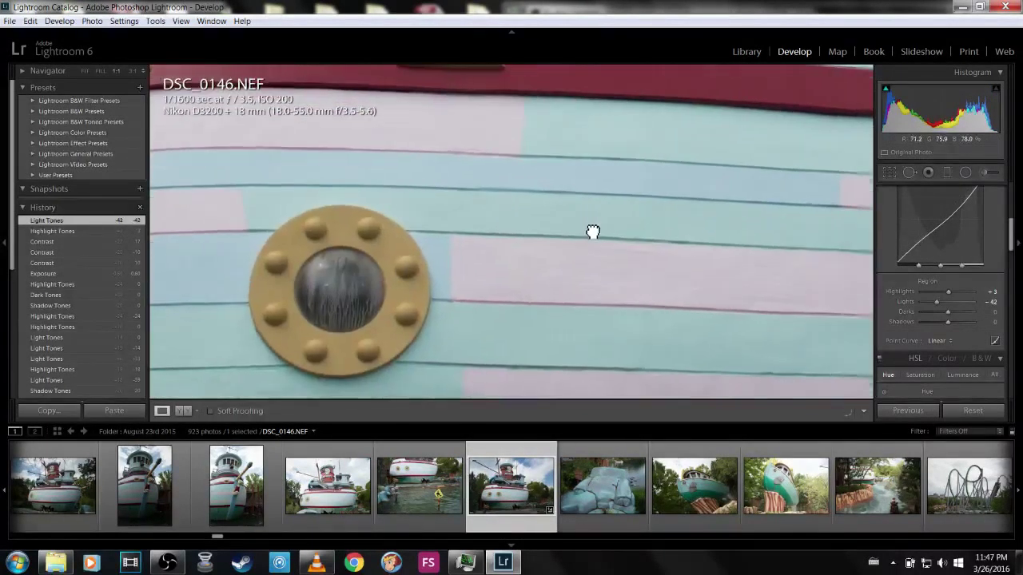
key(y)
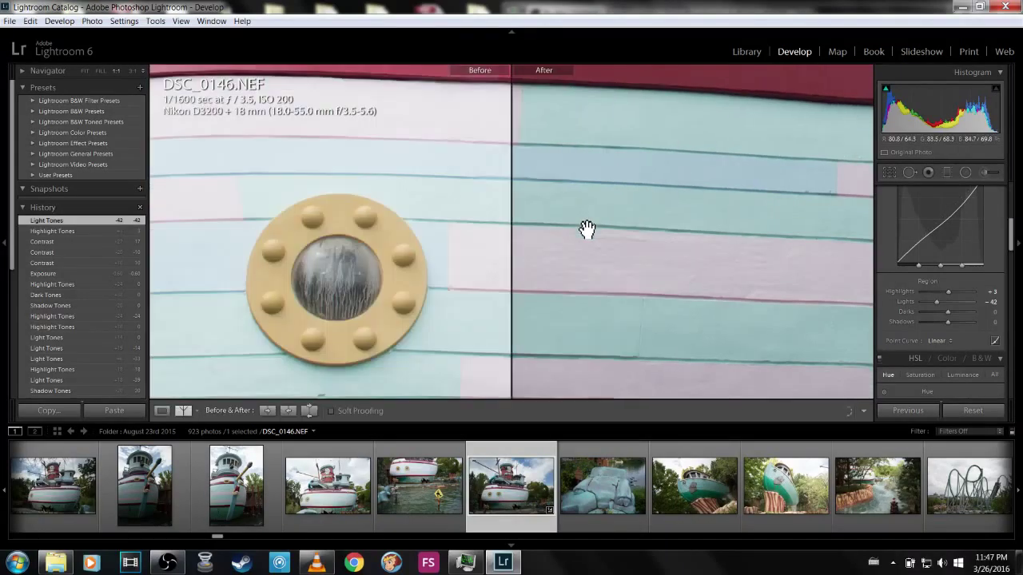
drag(623, 231, 753, 229)
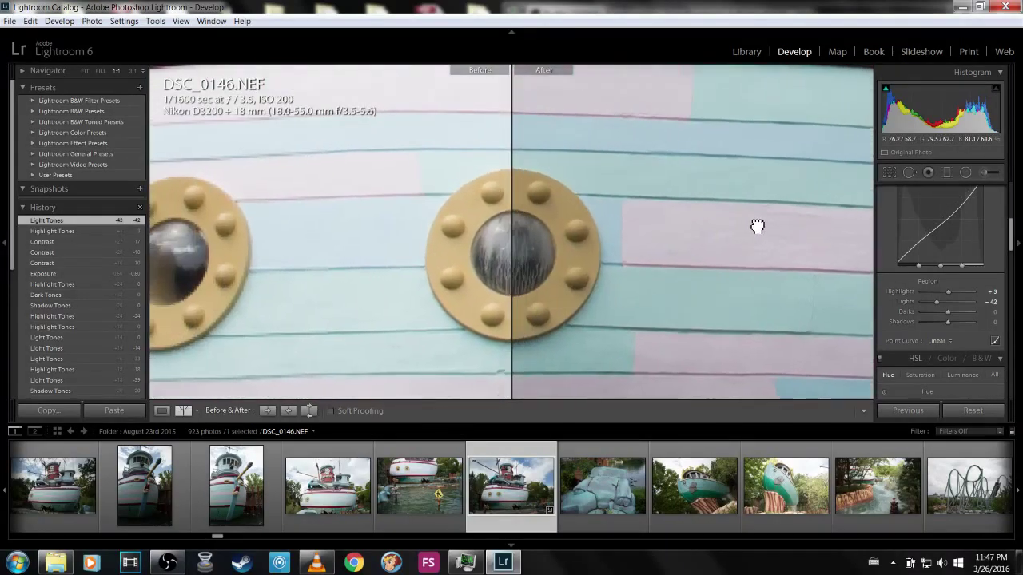
key(shift+y)
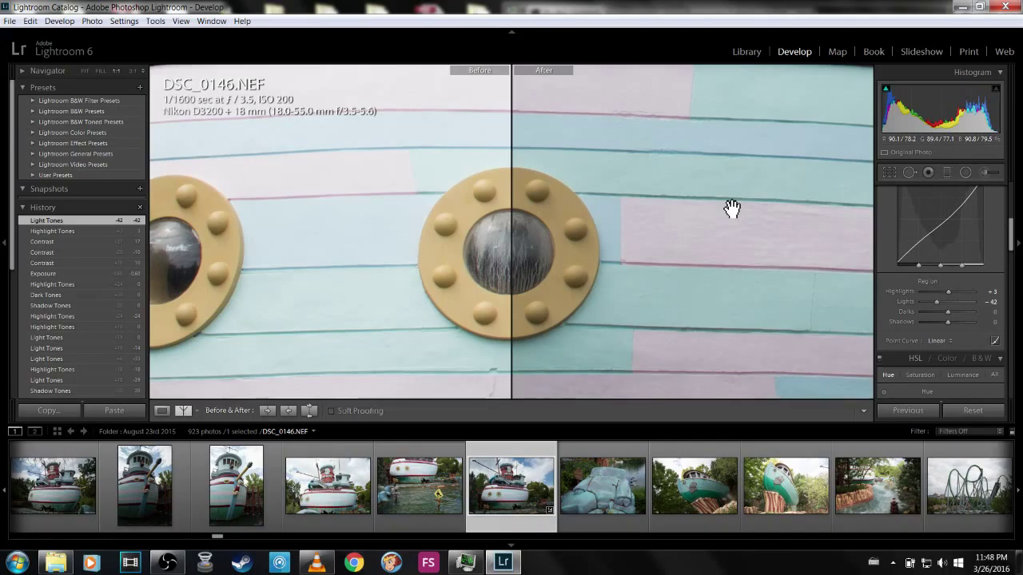
key(y)
- Compare the round raft beside the ship in a before/after split view and raise the tone curve's Darks to +38
scroll(676, 215, down, 10)
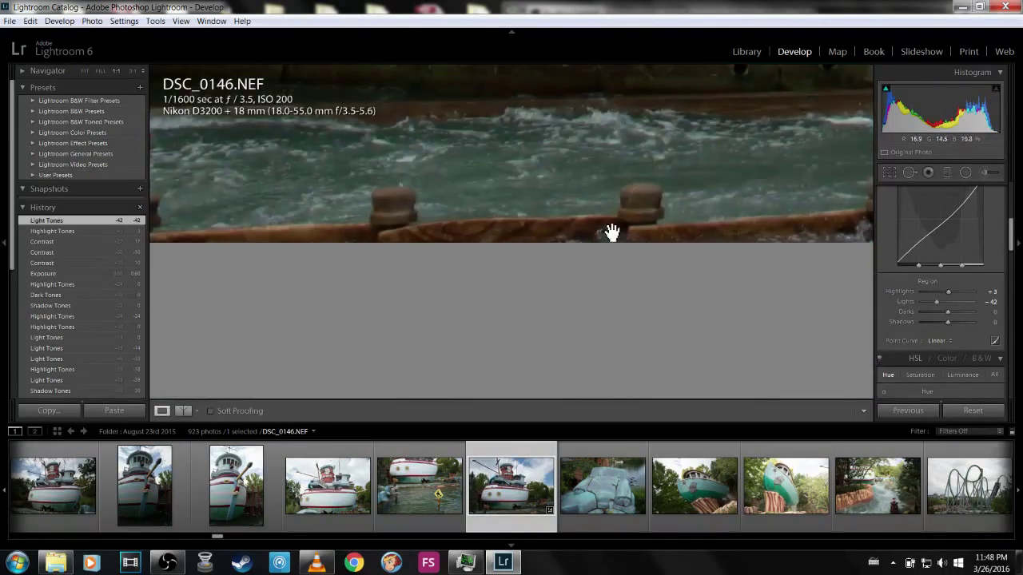
scroll(612, 231, up, 5)
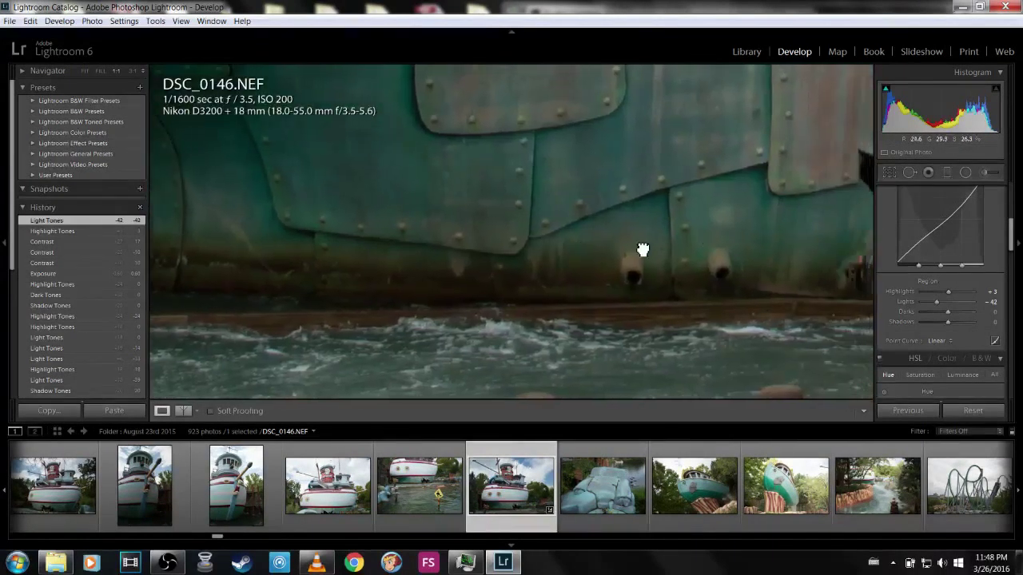
scroll(642, 250, right, 10)
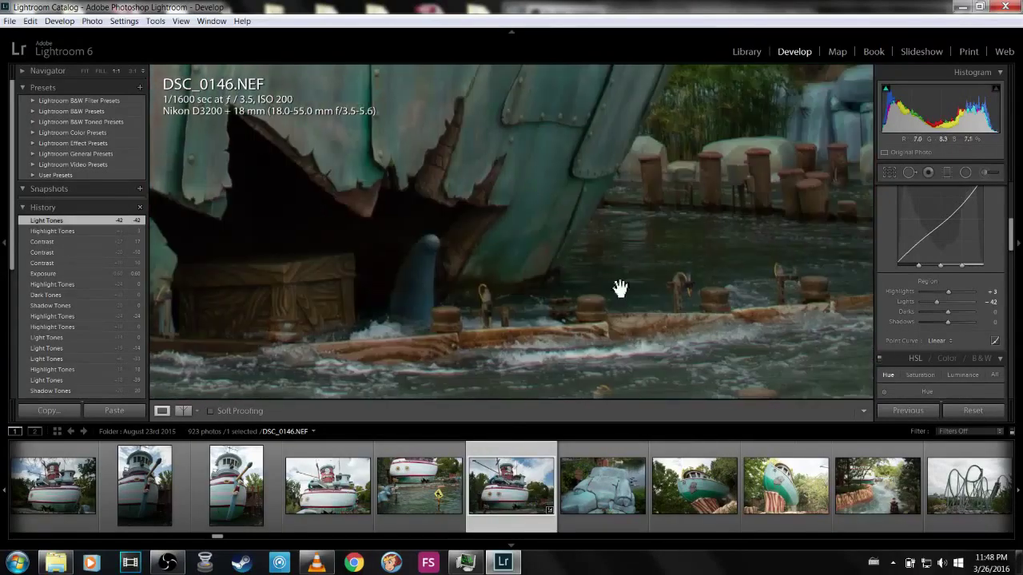
scroll(620, 288, right, 10)
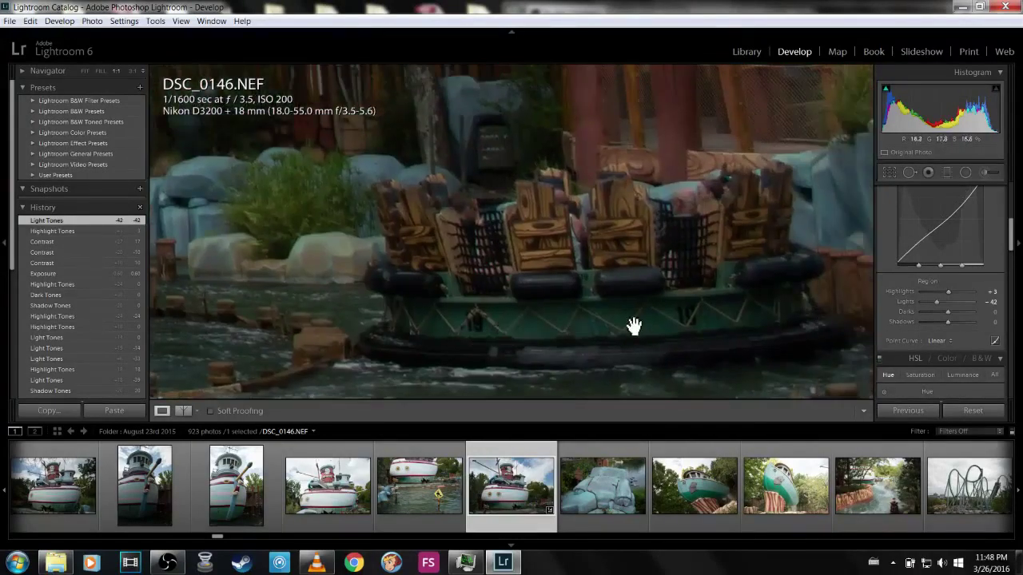
scroll(634, 326, right, 10)
key(y)
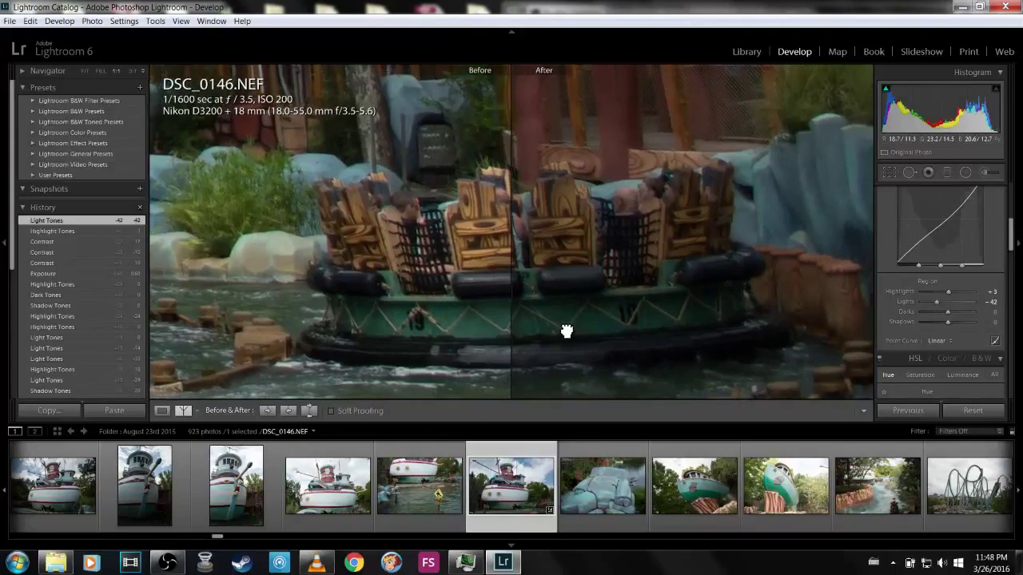
drag(566, 331, 548, 338)
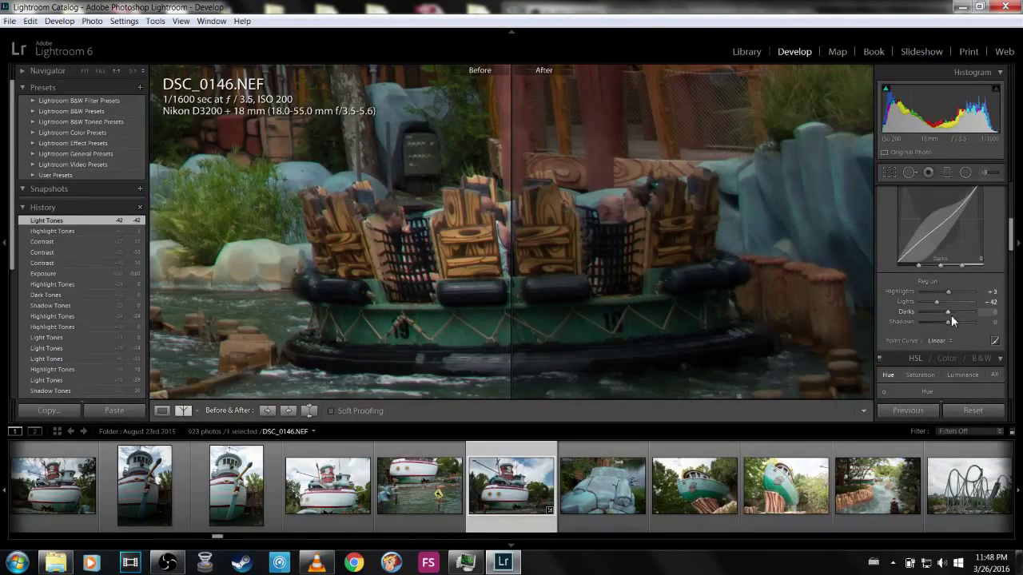
drag(947, 315, 957, 315)
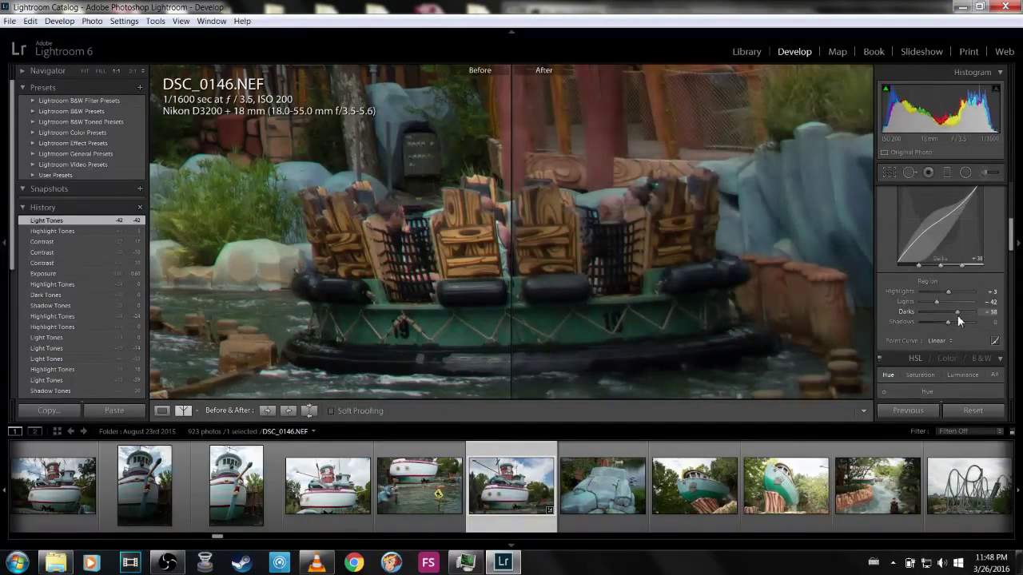
- Compare the whole ship photo in a before/after split view, swapping the before and after settings and back, then return to the single view
key(y)
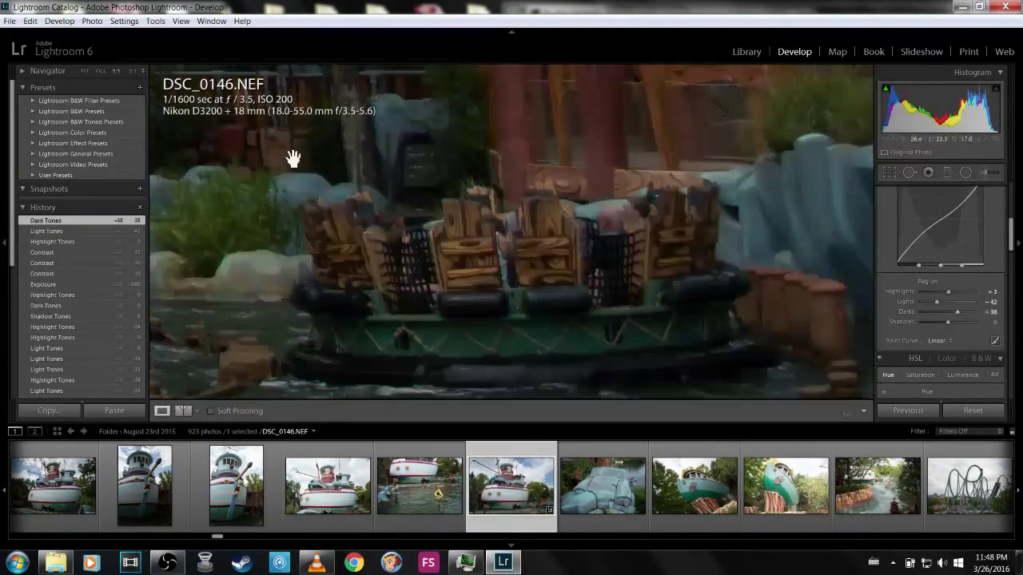
click(86, 71)
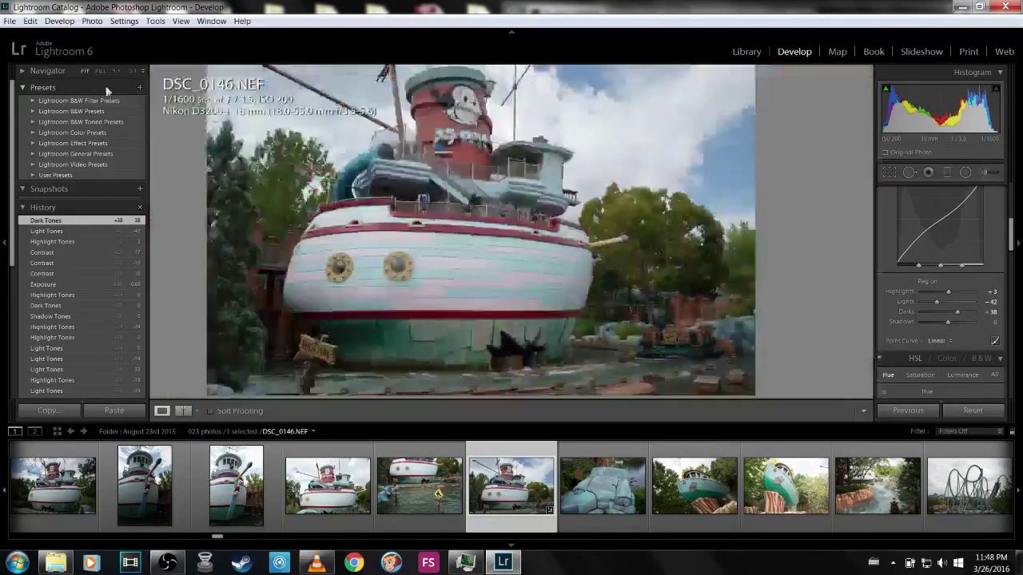
key(shift+y)
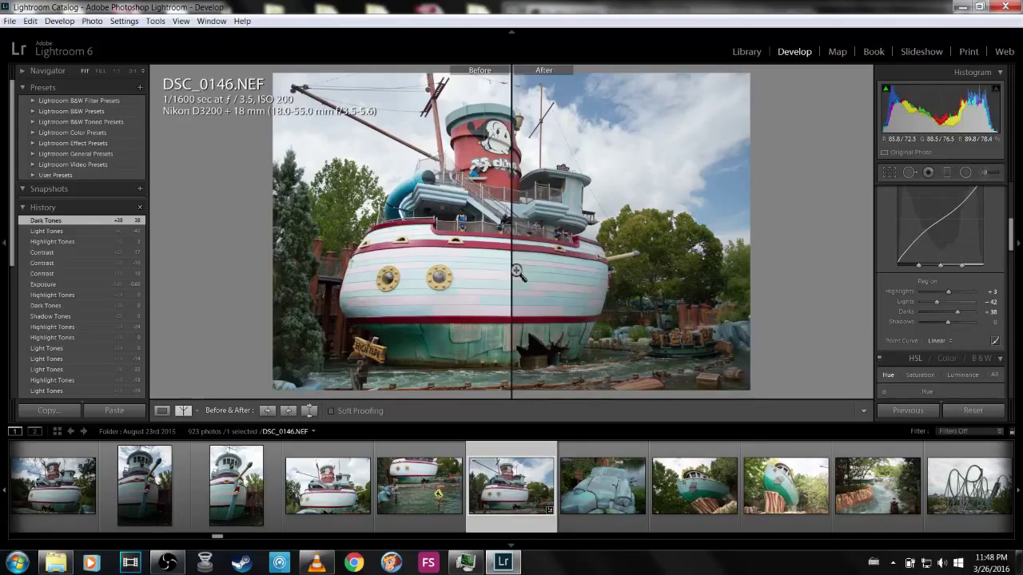
click(309, 411)
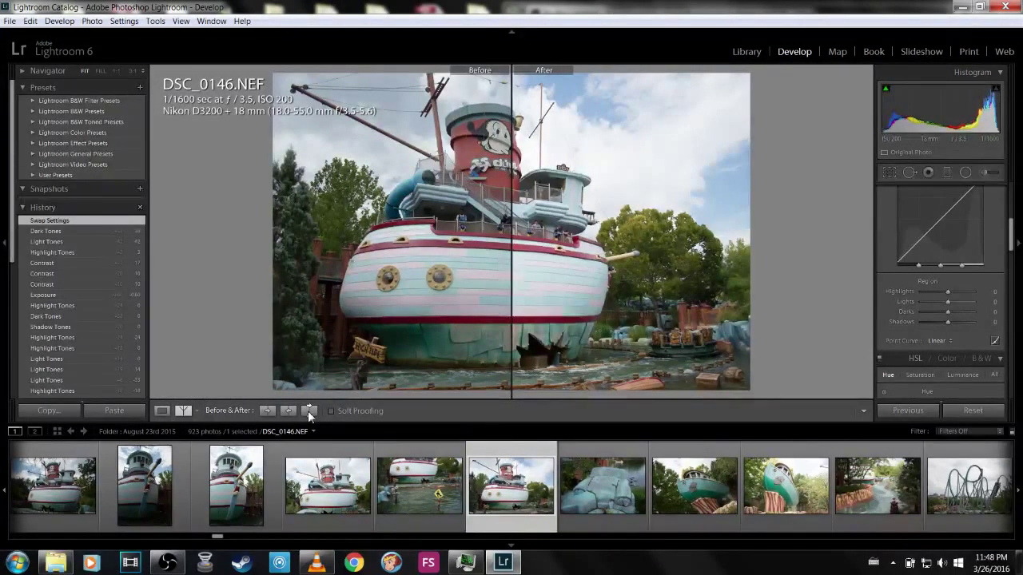
click(309, 411)
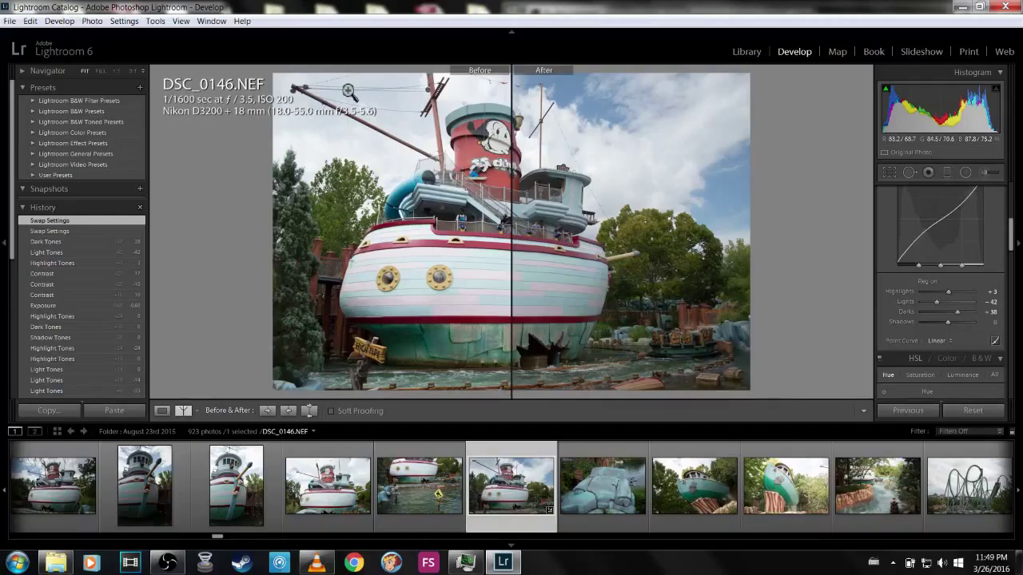
key(y)
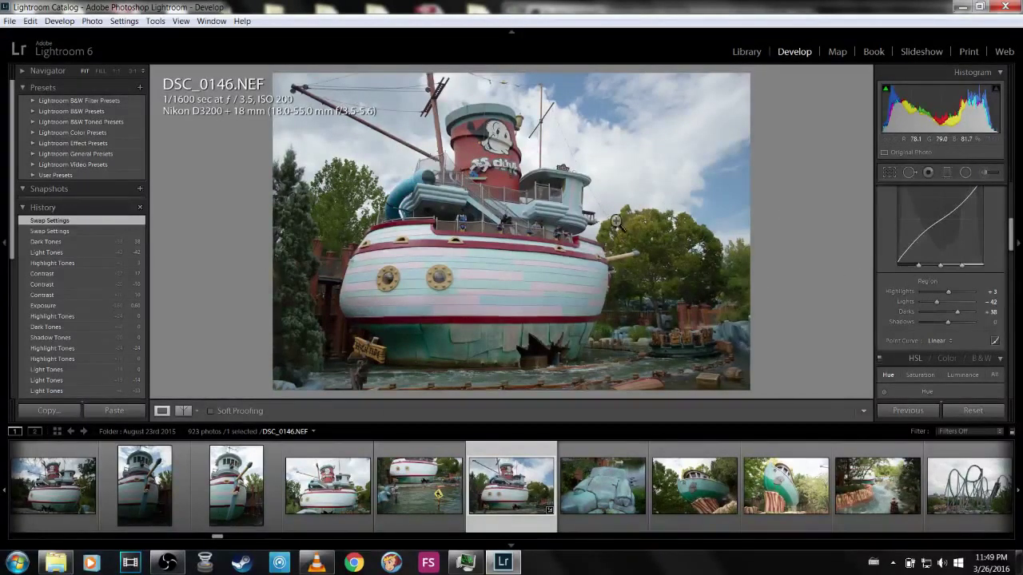
- Set the HSL saturation of all eight colors from Red to Magenta to +100 and inspect the hull planks at 1:1
scroll(943, 247, down, 3)
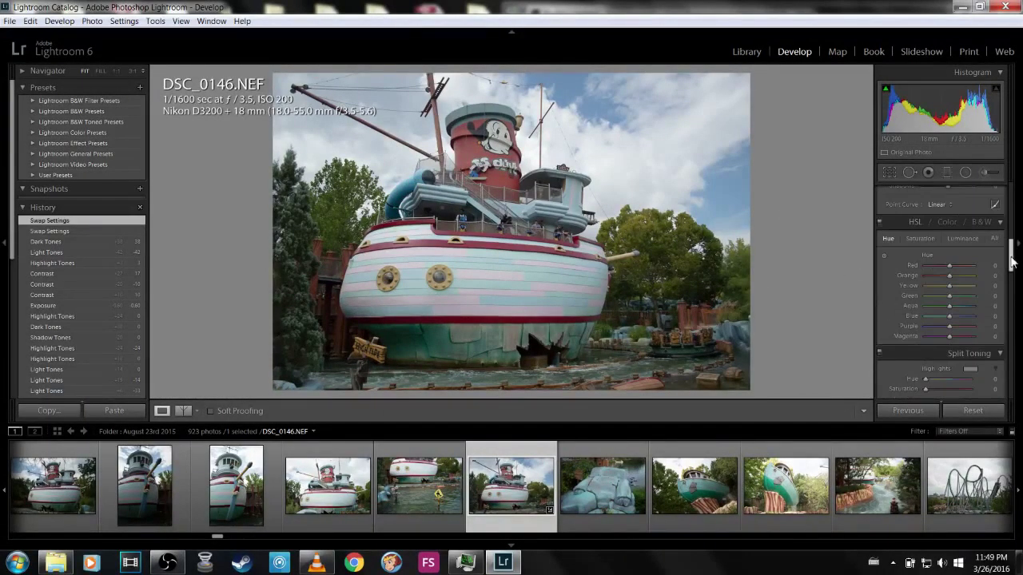
click(919, 239)
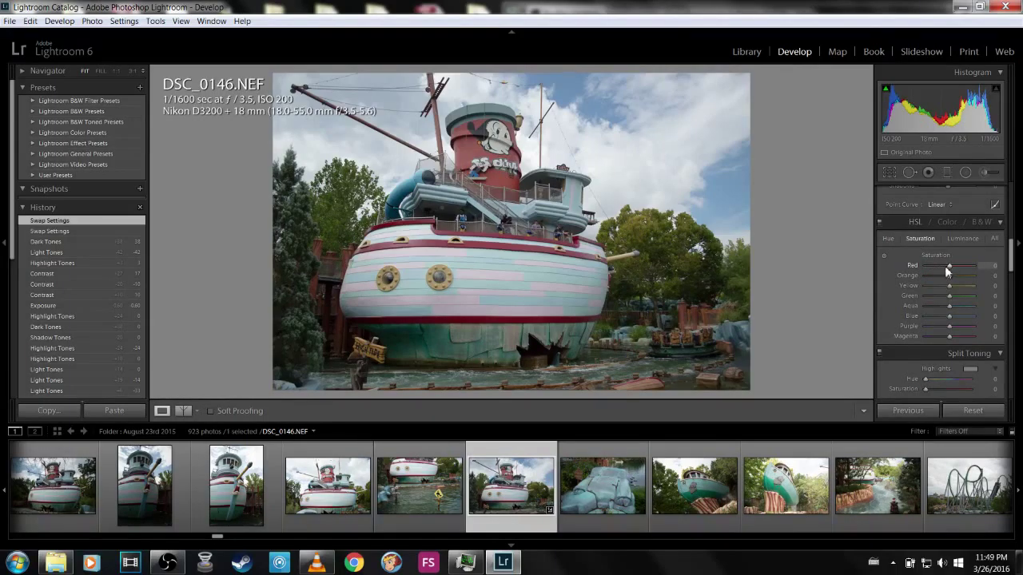
drag(948, 266, 1013, 312)
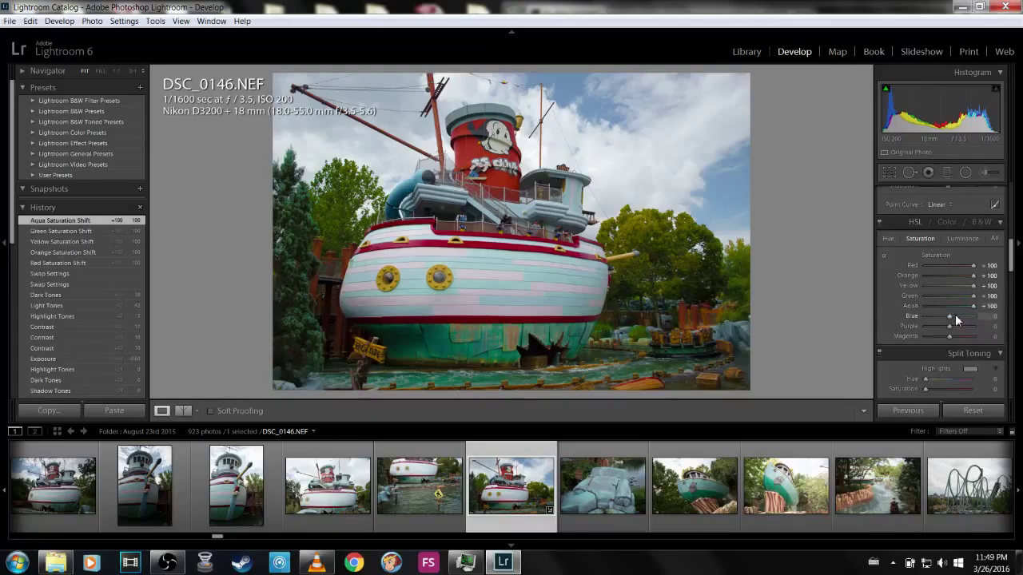
drag(951, 317, 1011, 327)
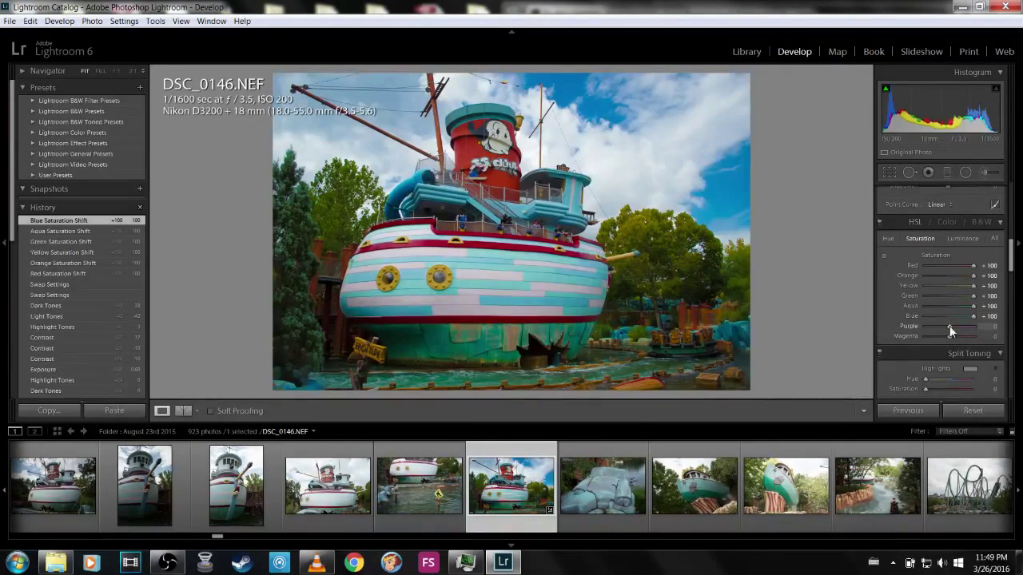
drag(950, 337, 1012, 337)
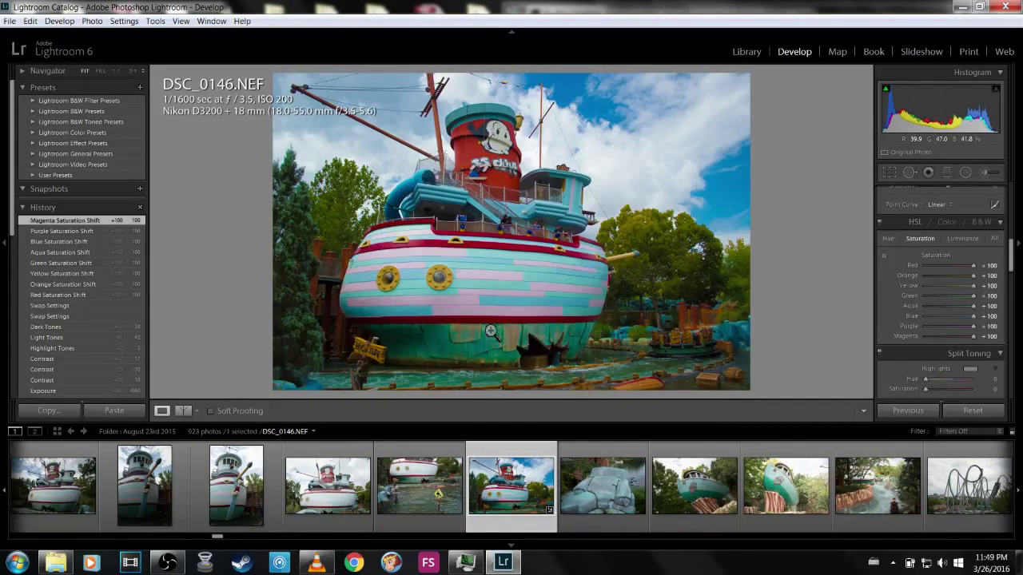
click(511, 297)
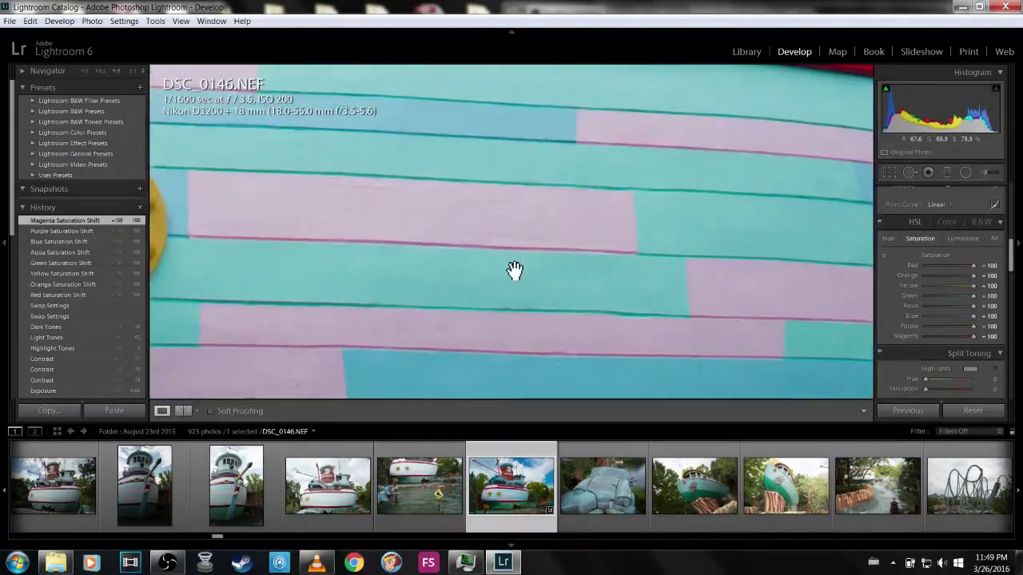
click(513, 268)
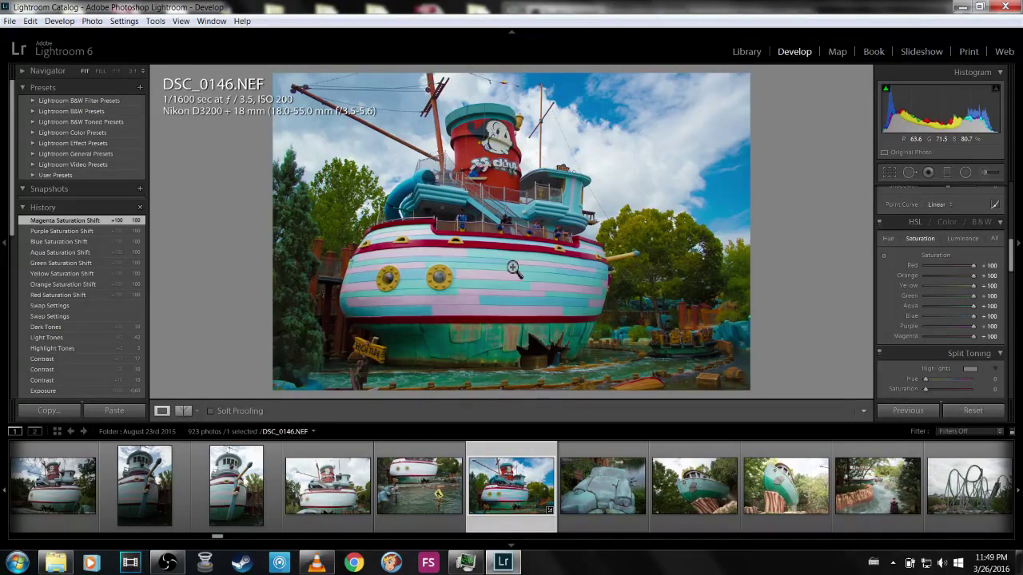
- Reset the saturation of all eight HSL colors from Red to Magenta to 0
double_click(972, 268)
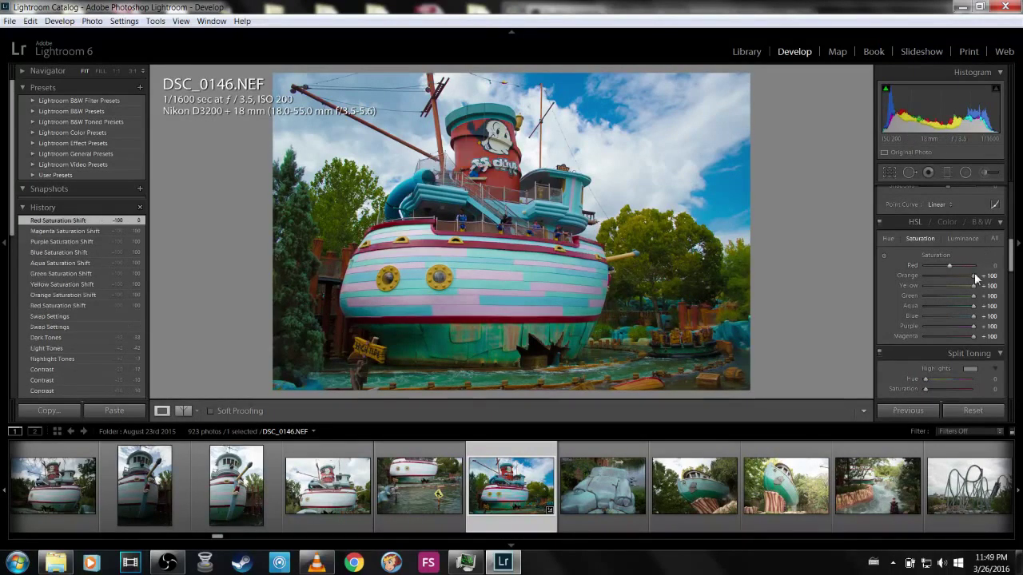
double_click(974, 275)
double_click(970, 286)
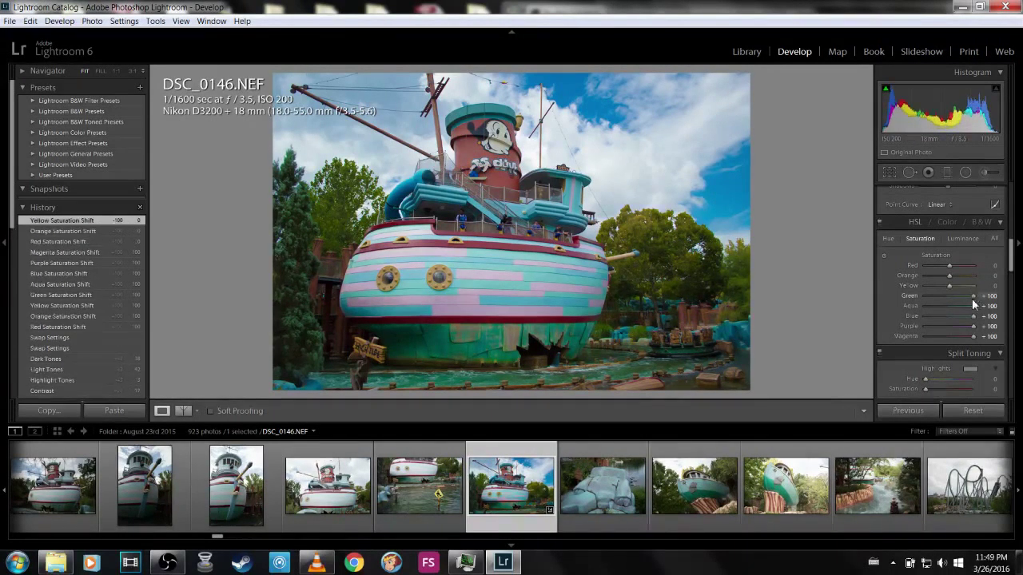
double_click(972, 297)
double_click(971, 306)
double_click(972, 317)
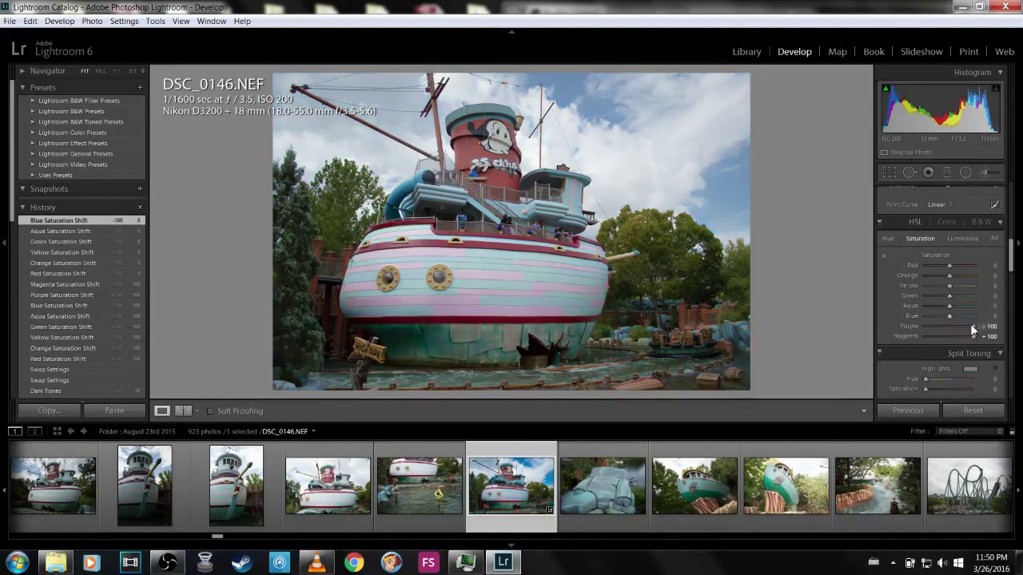
double_click(970, 325)
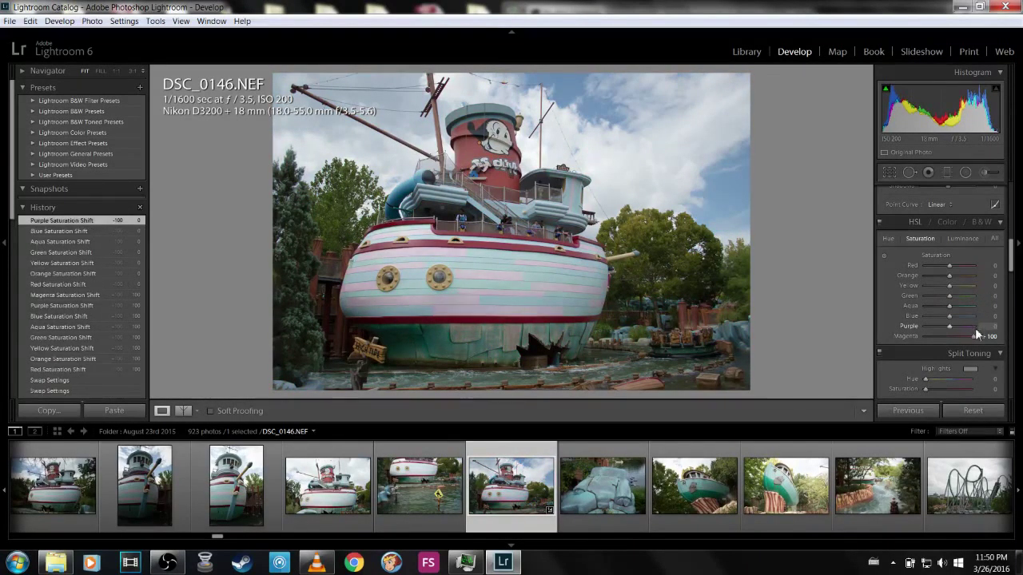
double_click(970, 337)
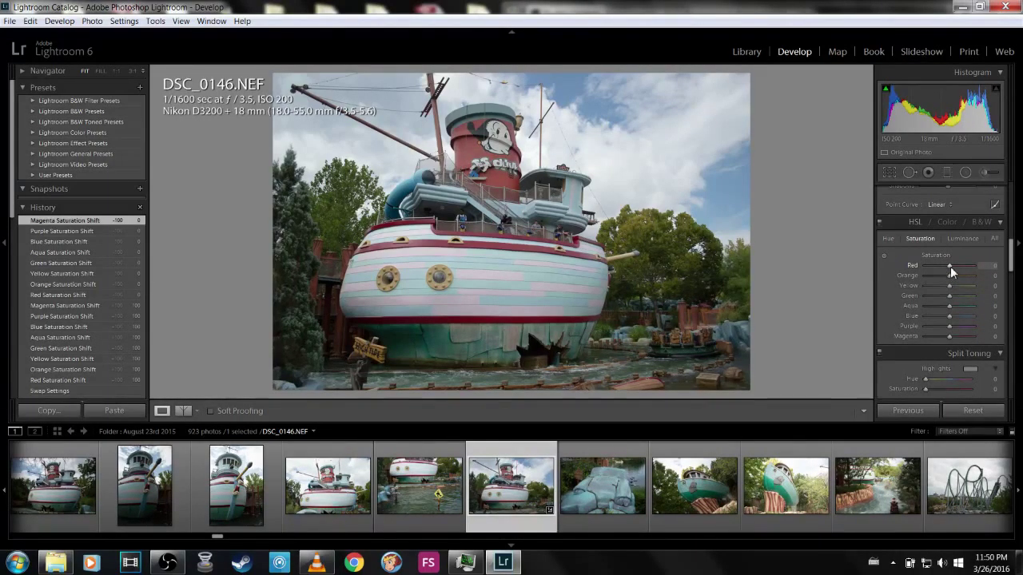
- Set the HSL saturation to Red +36, Orange +40, Yellow +69, Green +38, Aqua +62, Blue +38, Purple +36 and Magenta +58
drag(950, 266, 924, 314)
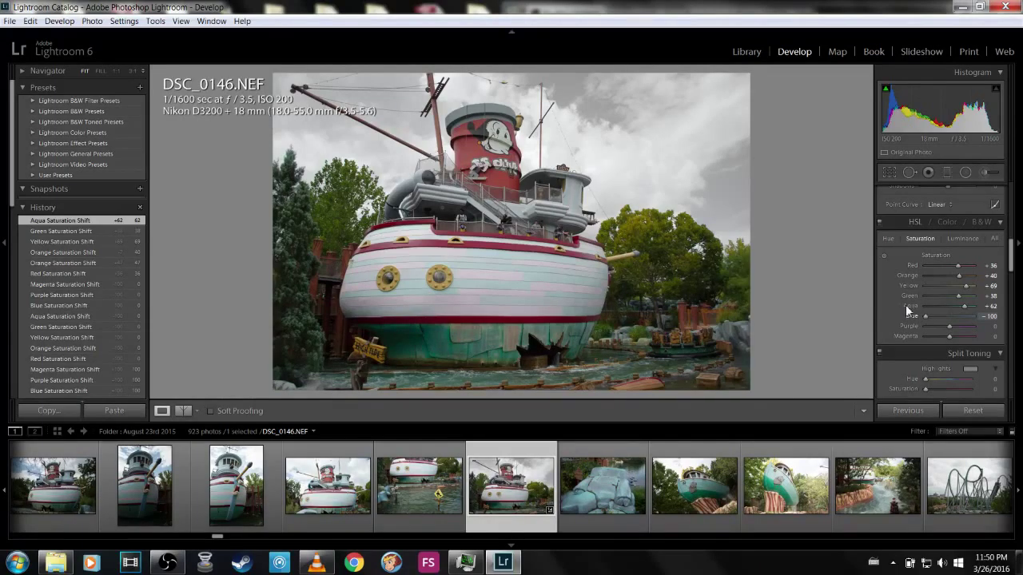
drag(907, 306, 959, 313)
drag(950, 326, 995, 335)
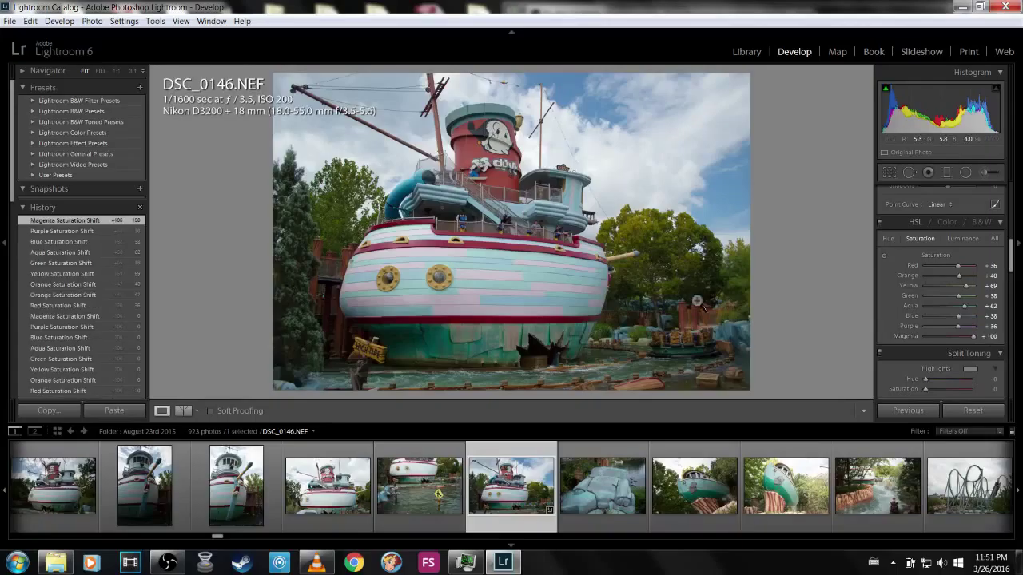
click(593, 270)
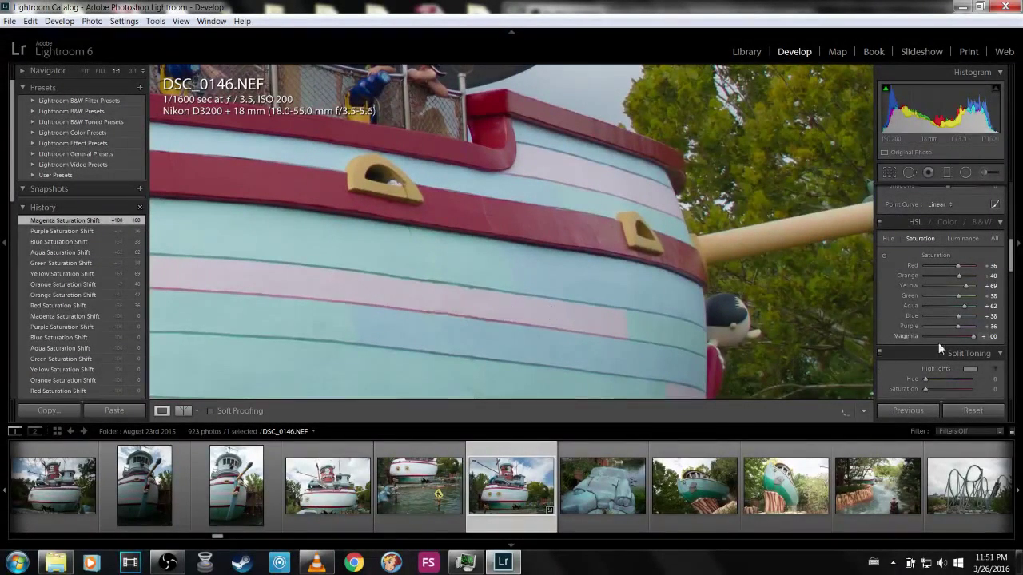
drag(978, 336, 877, 335)
drag(925, 336, 964, 338)
- Compare the hull, the red funnel and the whole photo before and after the edits, then return to the fitted single view
key(y)
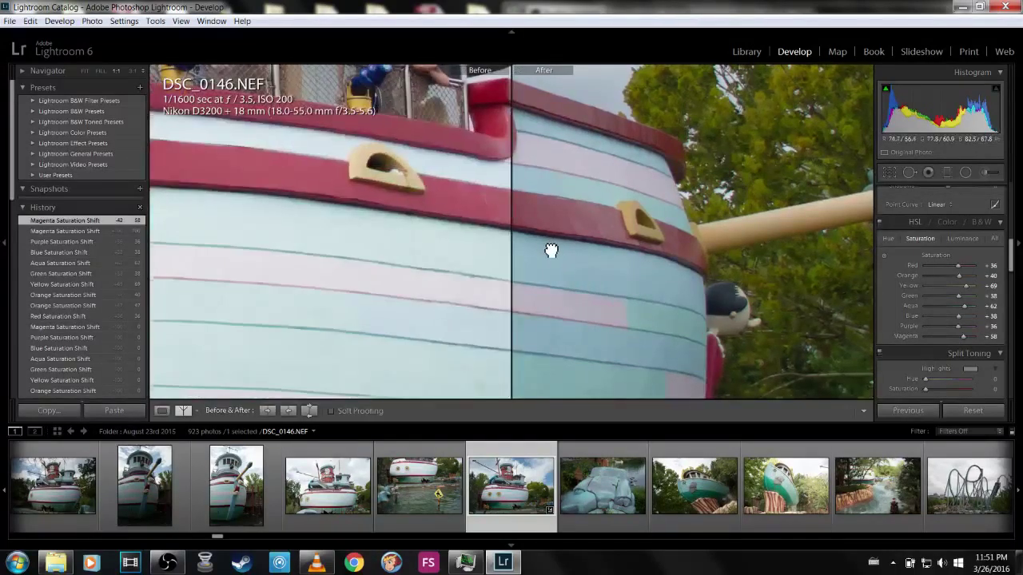
drag(552, 250, 662, 293)
key(y)
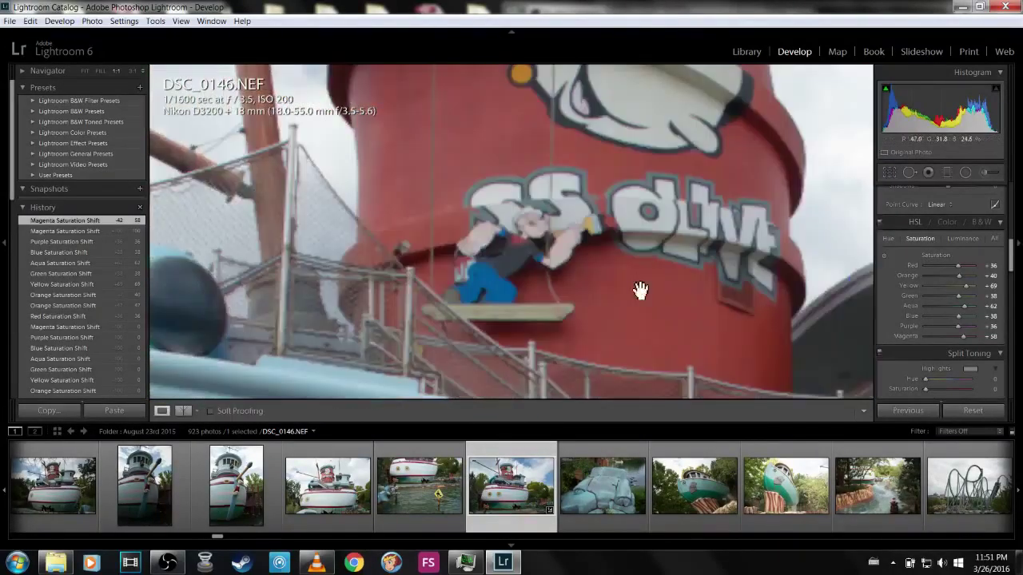
key(y)
click(628, 290)
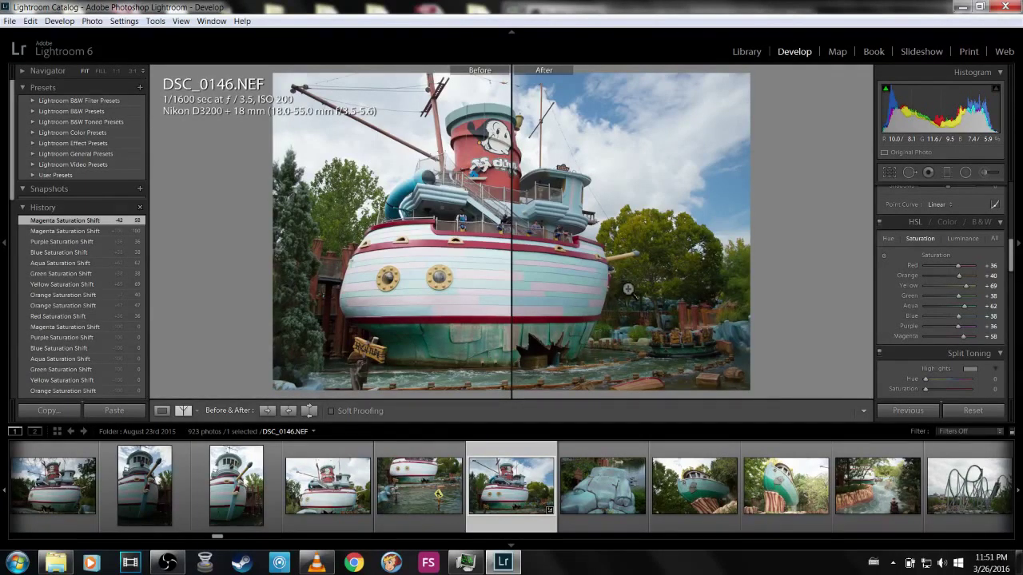
key(y)
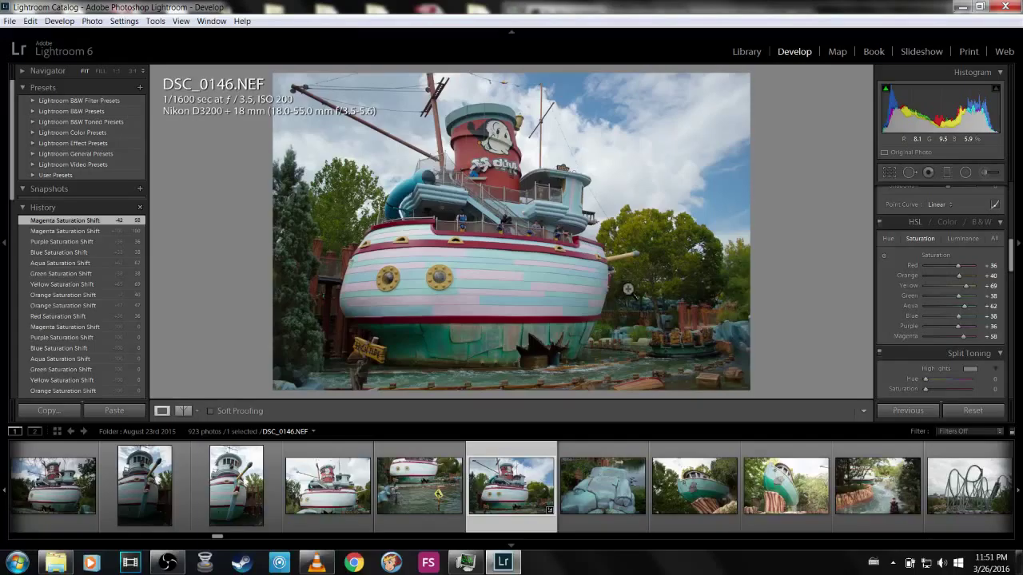
- Create a virtual copy of the edited ship photo and reset all develop settings on the original DSC_0146.NEF
right_click(524, 473)
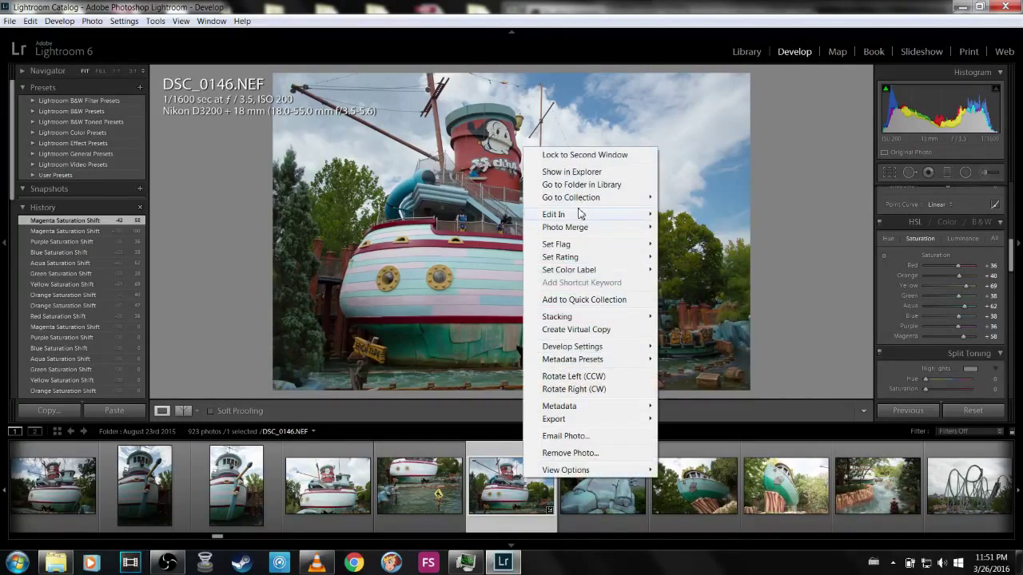
click(594, 329)
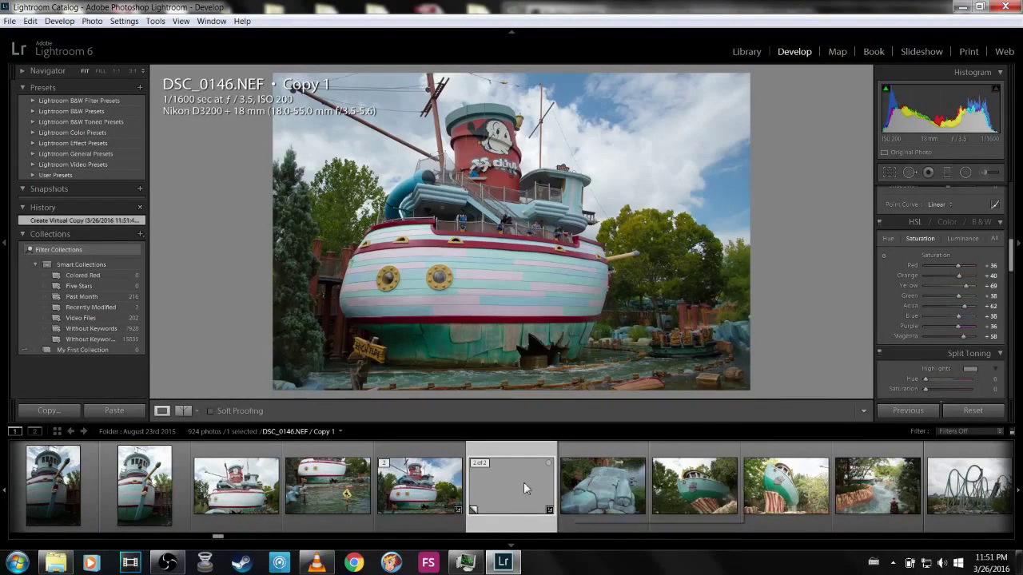
click(447, 496)
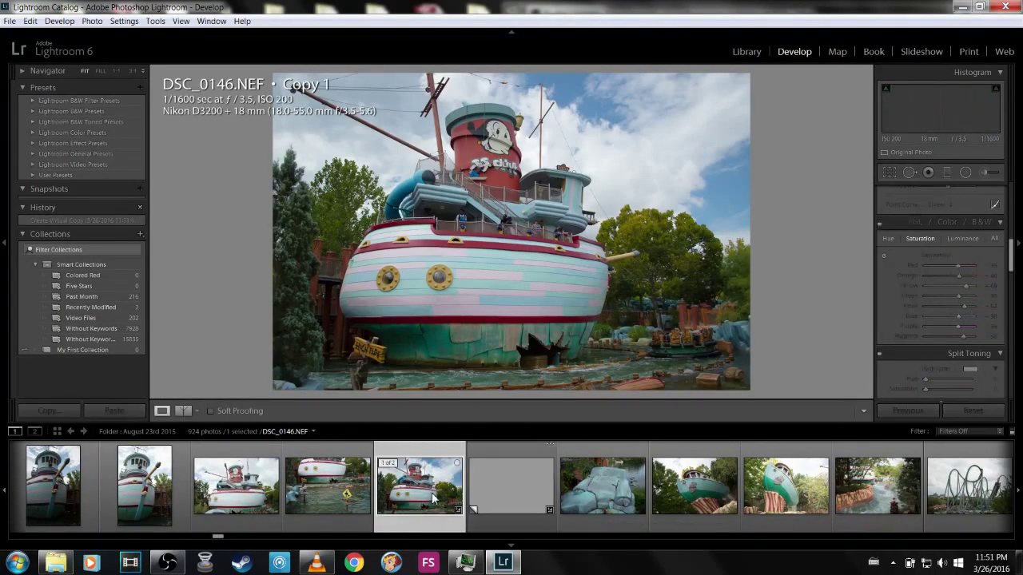
click(957, 418)
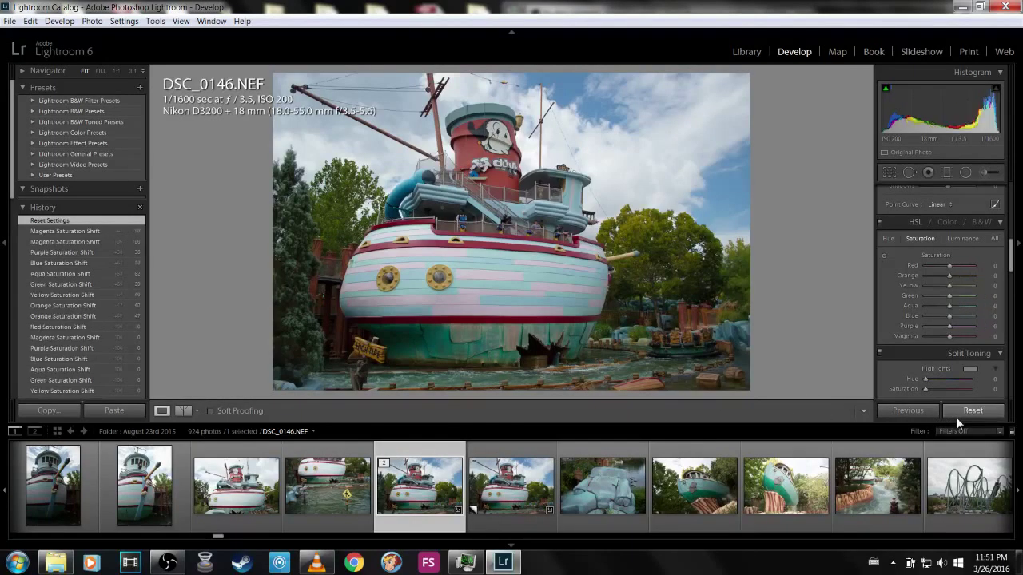
- Switch back and forth between the reset original and its edited virtual copy to compare the two versions
click(500, 497)
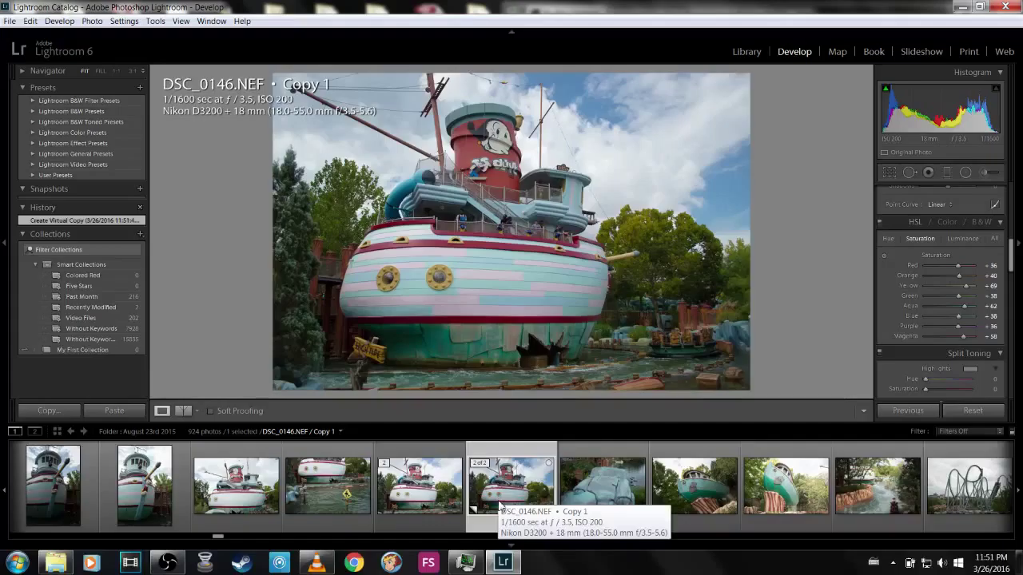
key(Left)
key(Right)
key(Right)
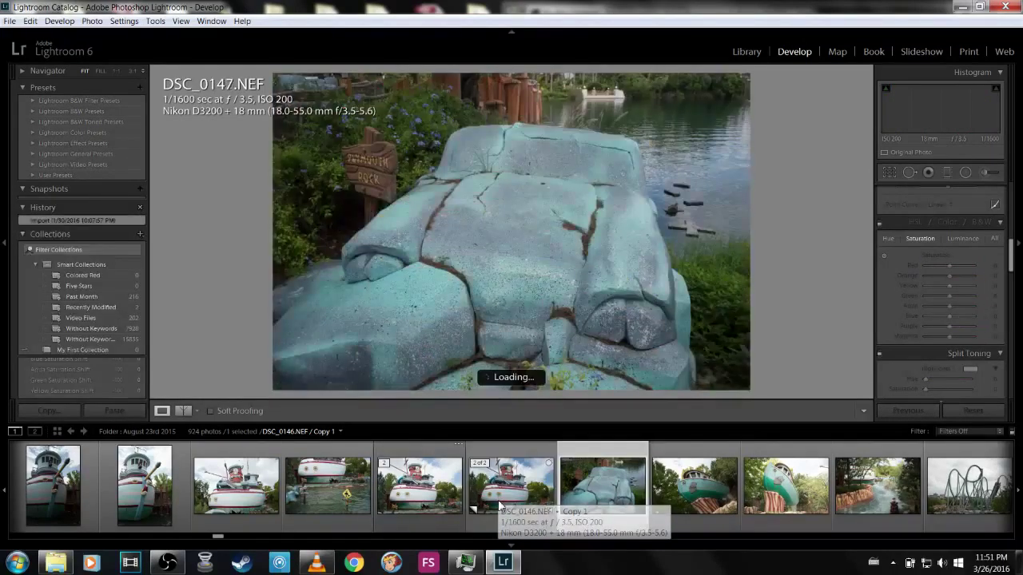
key(Left)
key(Left)
key(Left)
key(Right)
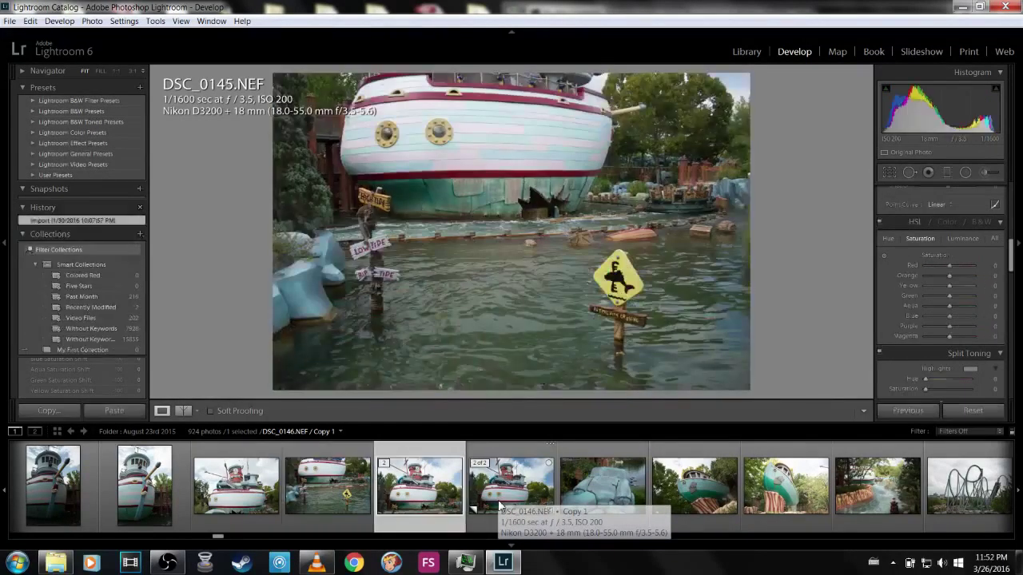
key(Right)
key(Left)
key(Right)
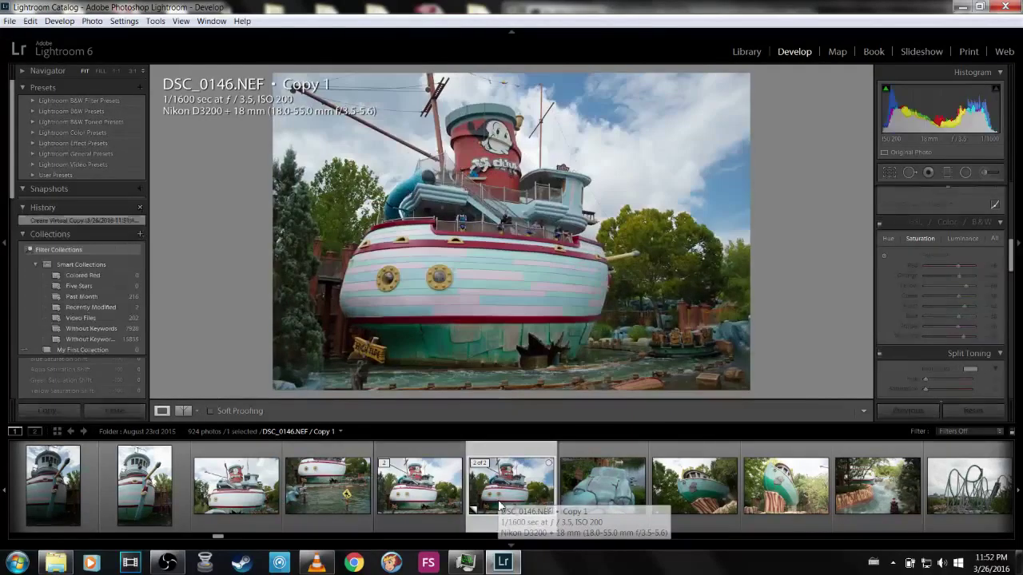
- Return to the reset original DSC_0146.NEF and send it to Adobe Photoshop CC 2015 for editing
key(Left)
right_click(442, 479)
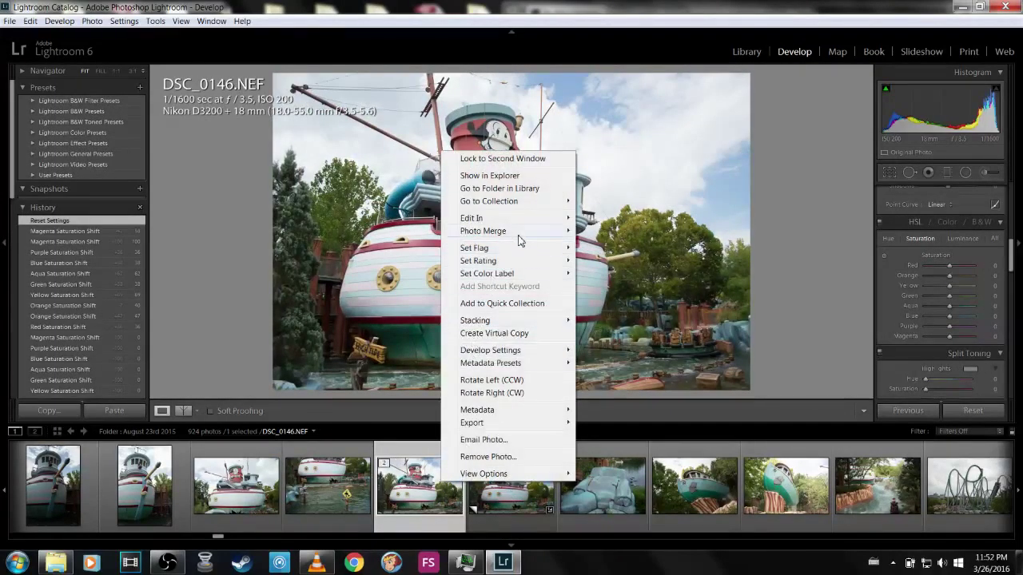
mouse_move(560, 221)
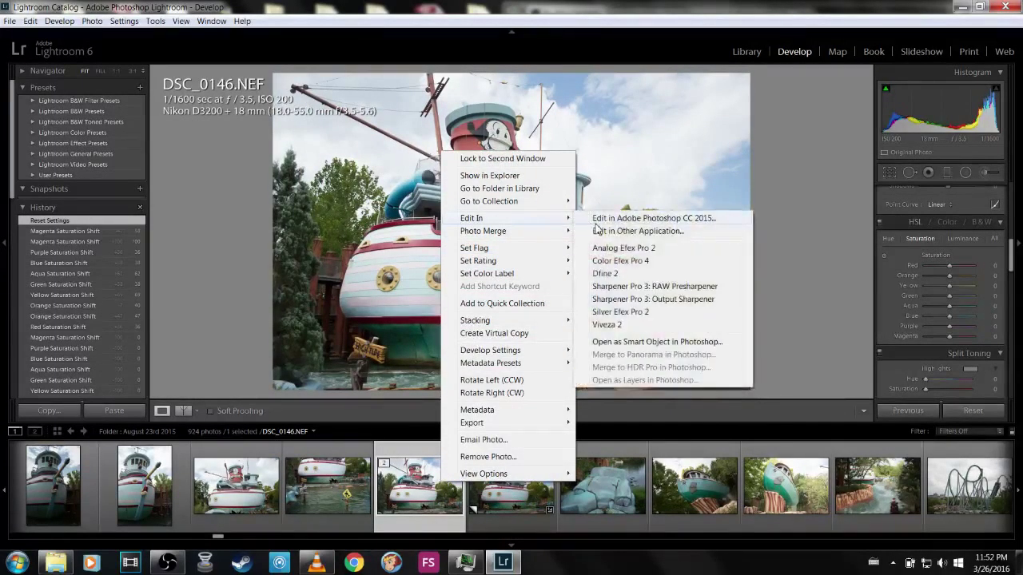
click(598, 228)
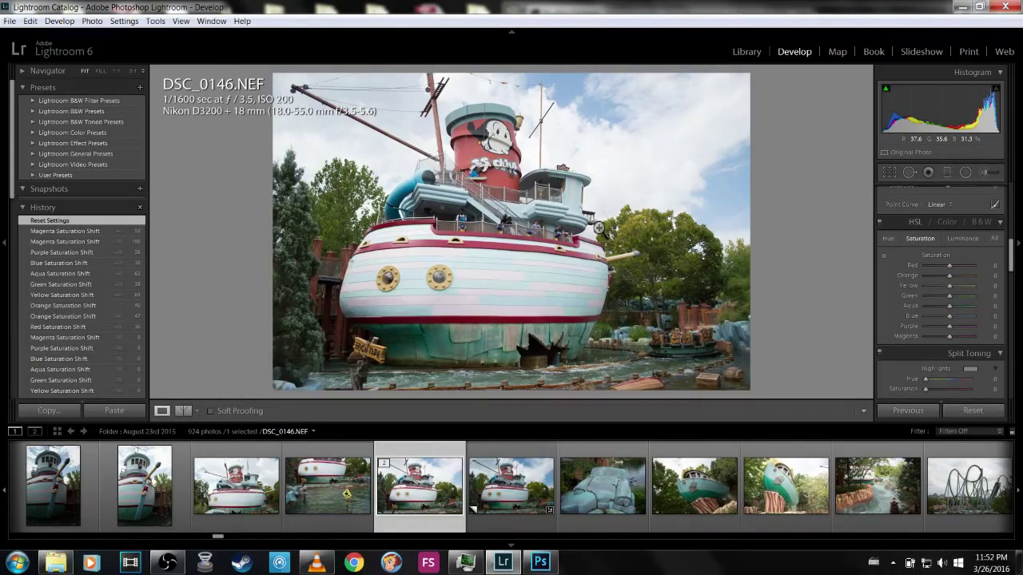
- Switch back to Lightroom from Photoshop and view the ship photo DSC_0141.NEF from the filmstrip
scroll(601, 482, down, 4)
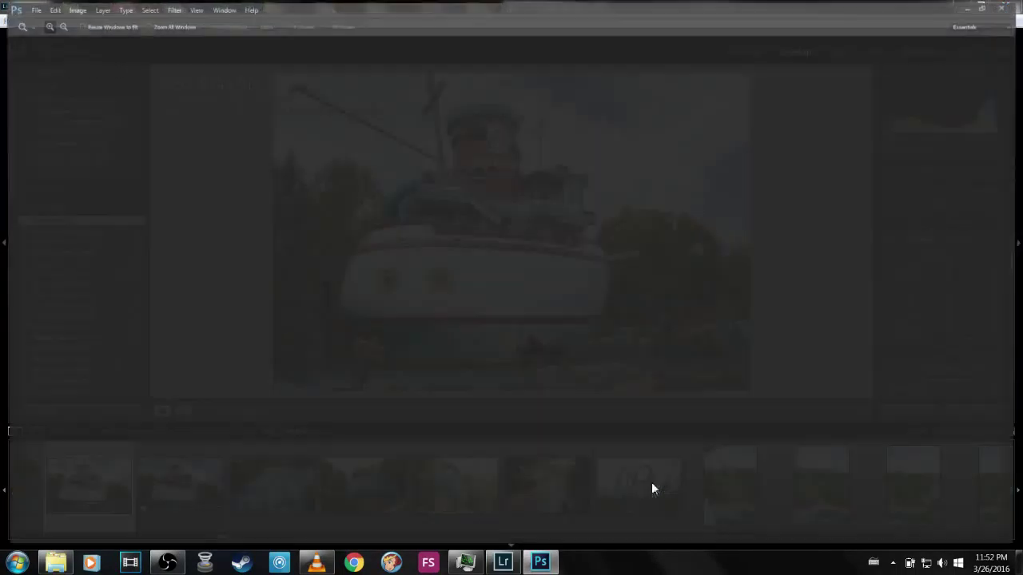
click(503, 563)
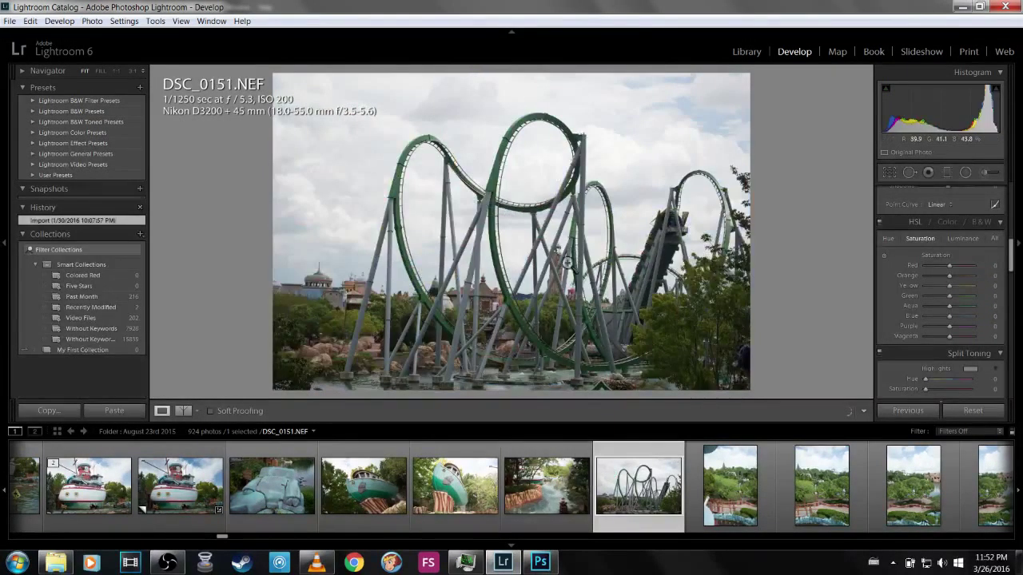
scroll(505, 499, up, 2)
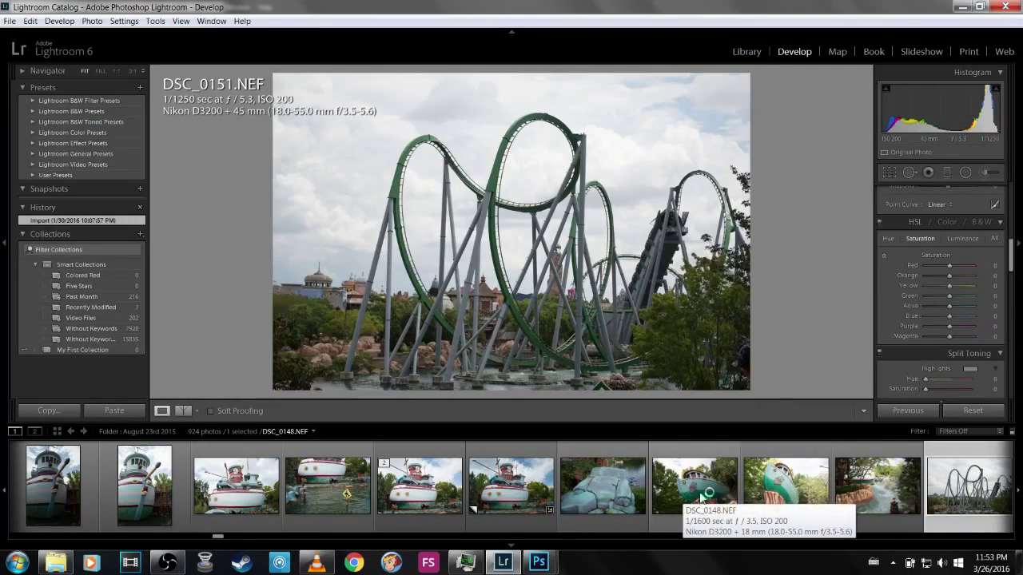
scroll(845, 510, down, 2)
scroll(762, 476, up, 6)
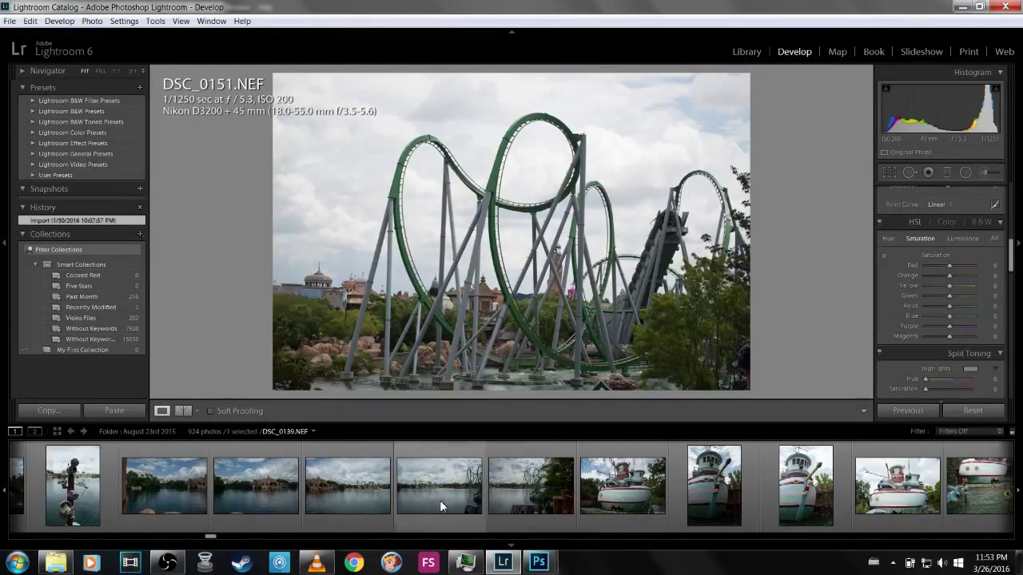
click(626, 503)
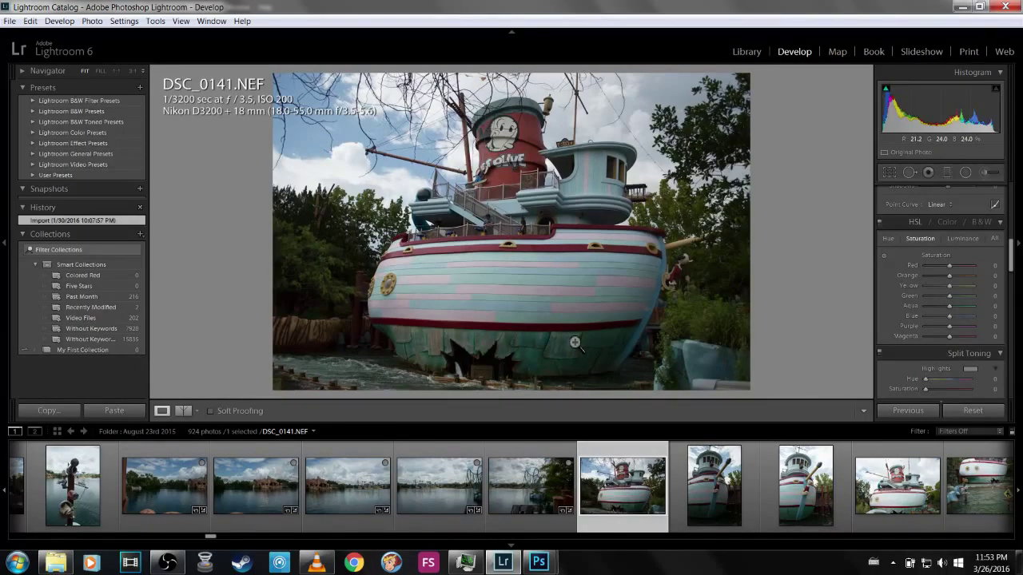
key(ctrl+e)
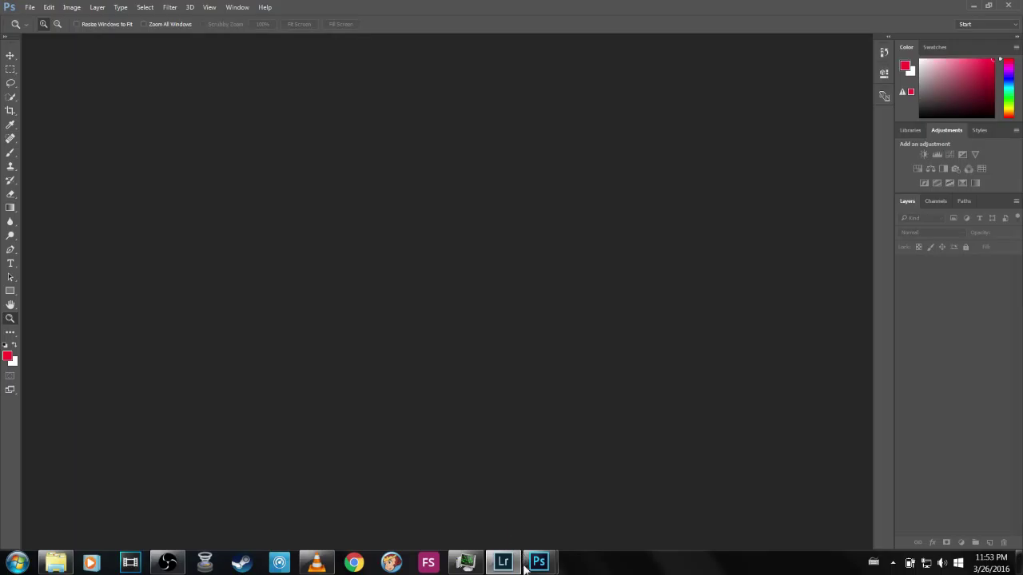
click(507, 563)
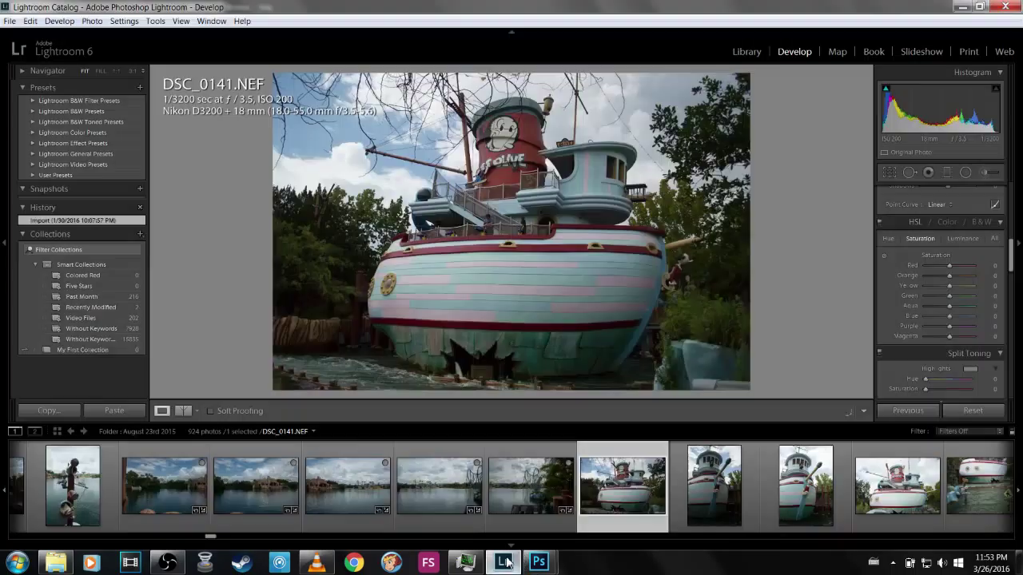
- Go back to DSC_0146.NEF in the filmstrip and compare its virtual copy with the original, ending on the original
mouse_move(507, 562)
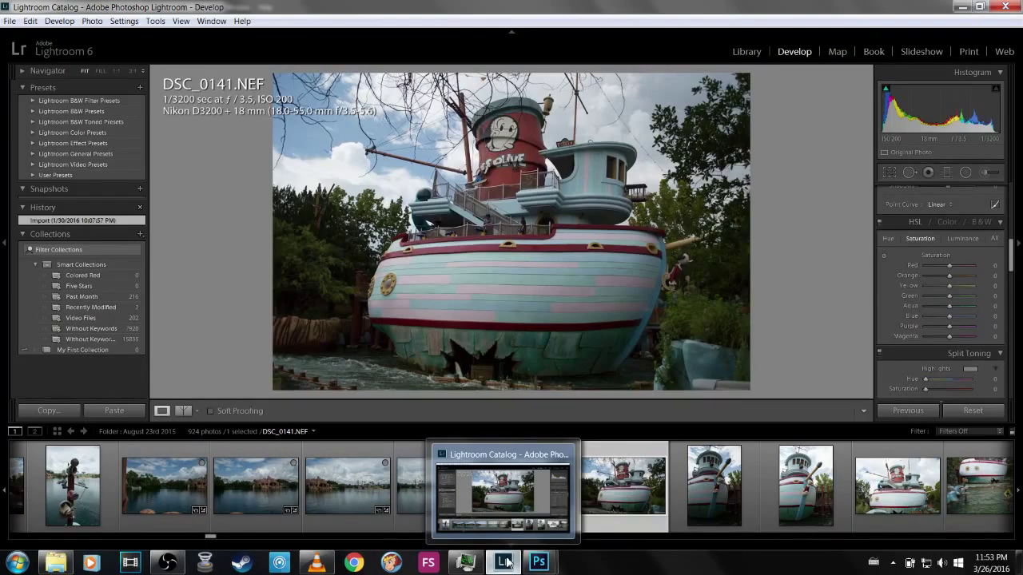
scroll(719, 495, down, 2)
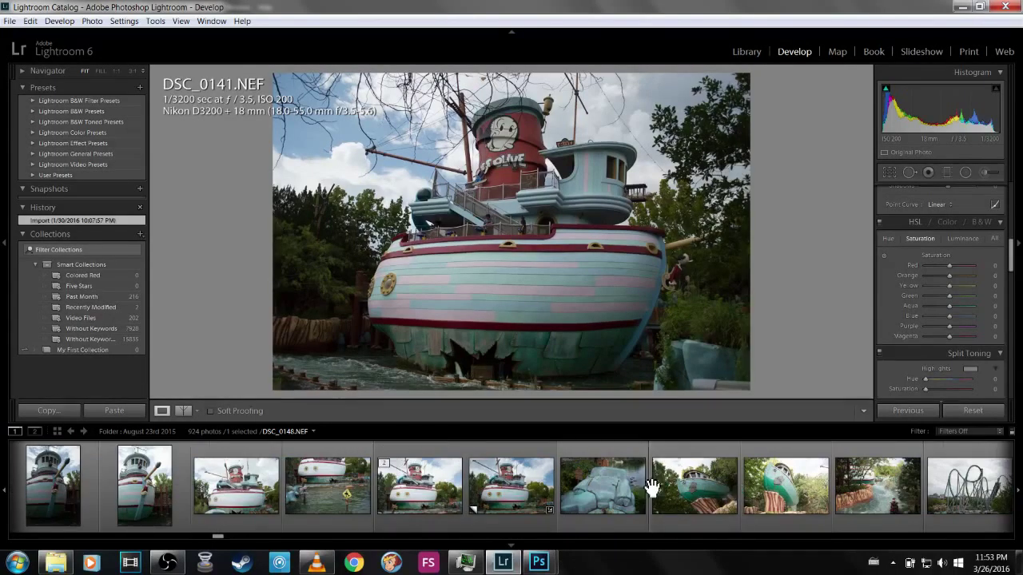
click(533, 500)
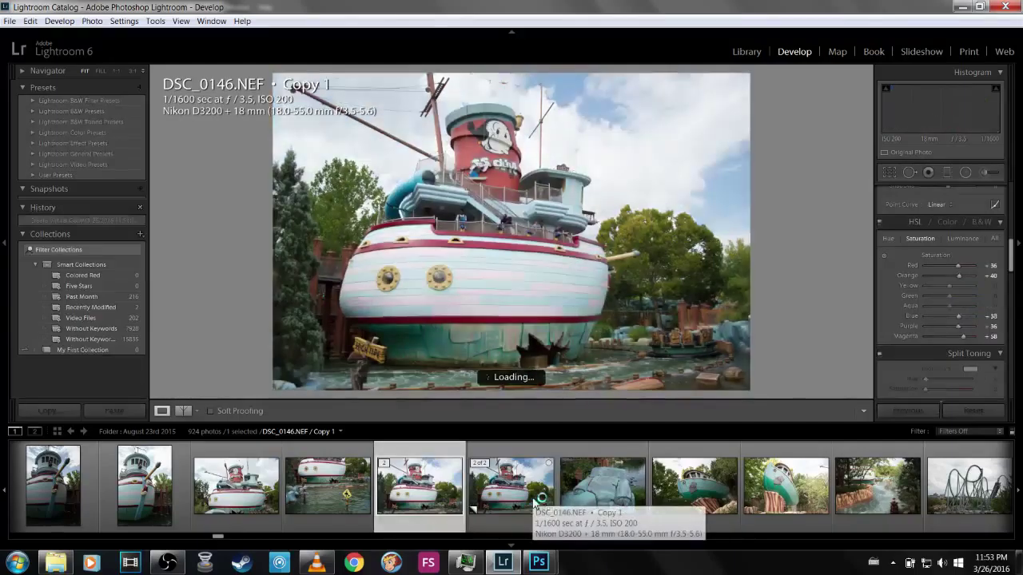
key(Right)
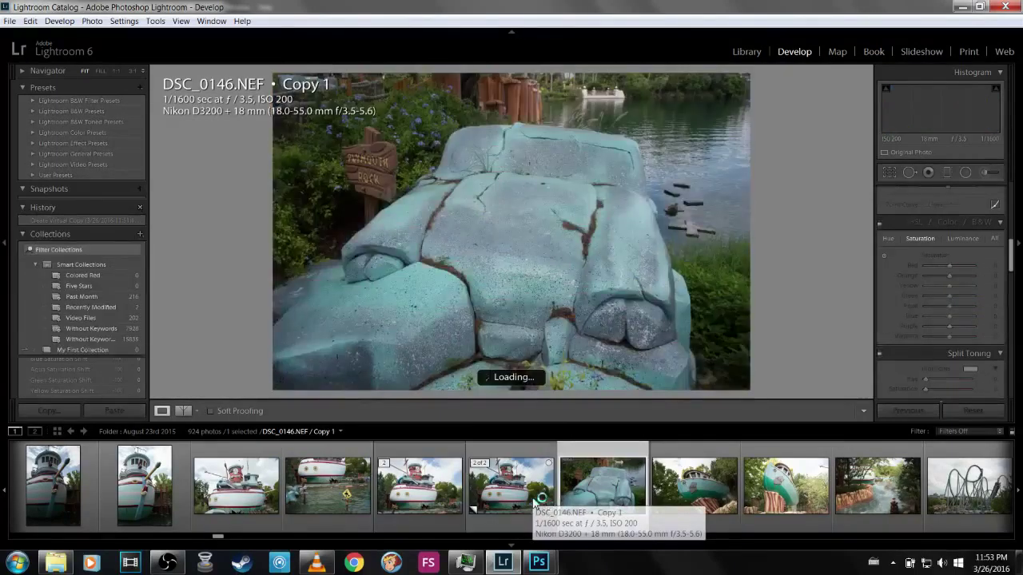
key(Left)
key(Left)
key(Right)
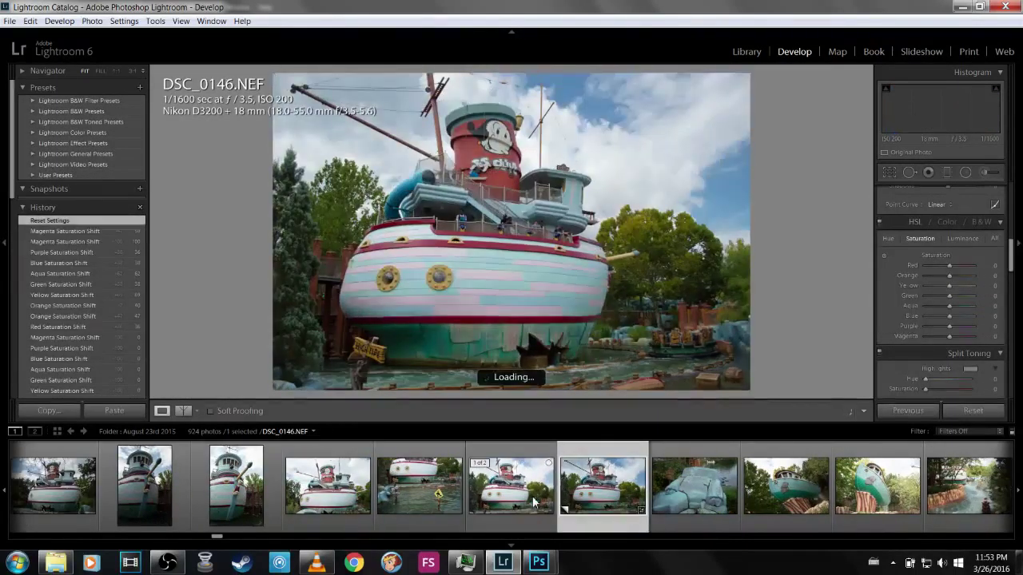
key(Left)
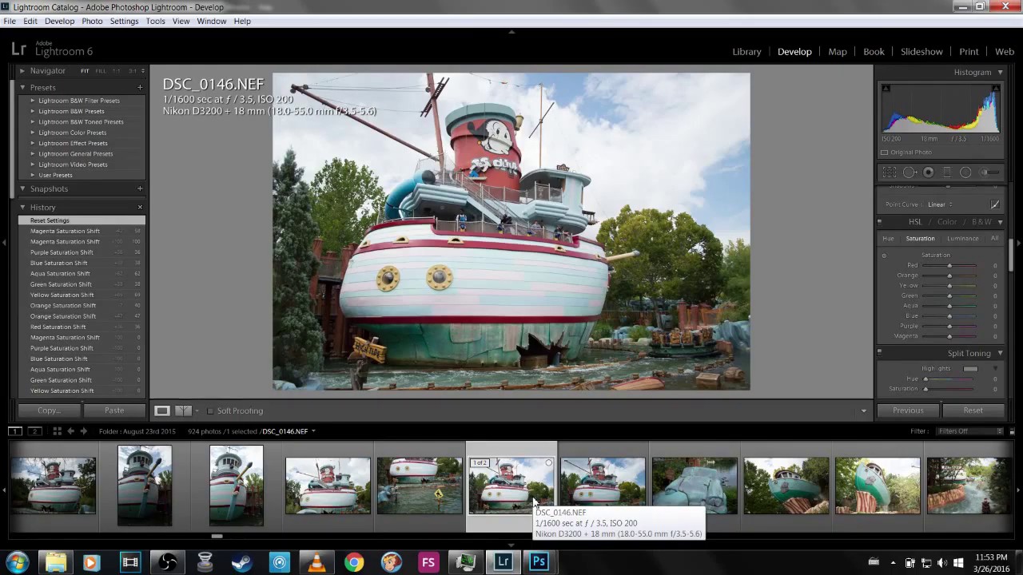
click(545, 500)
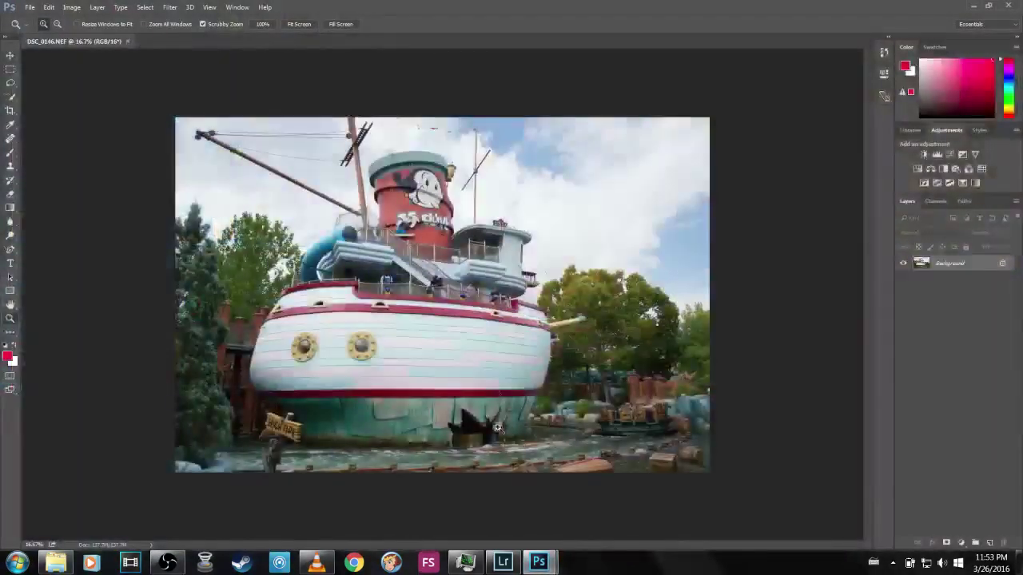
- In Photoshop, open the ship photo in the Nik Collection's HDR Efex Pro 2 filter
click(169, 7)
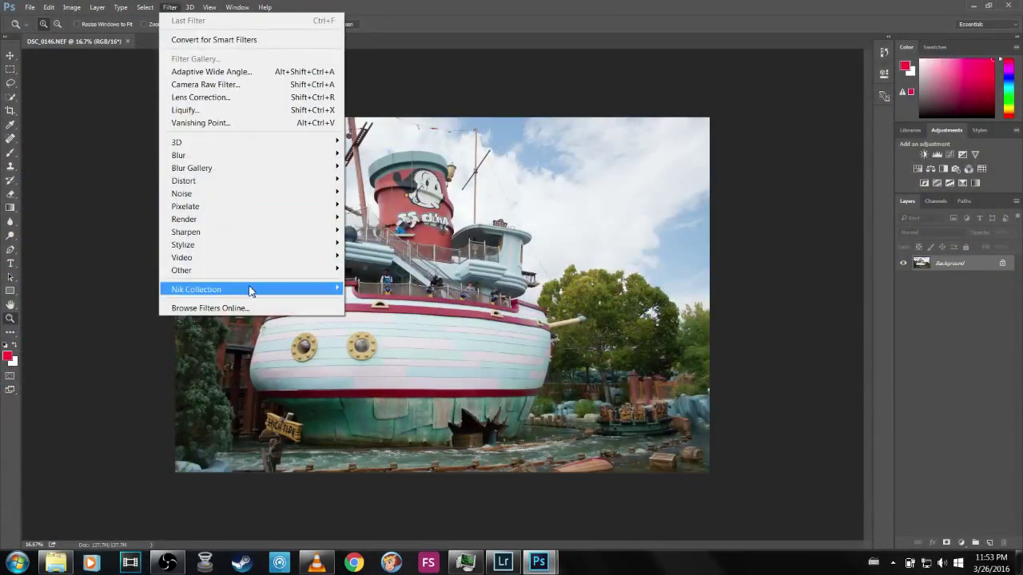
mouse_move(240, 289)
click(380, 328)
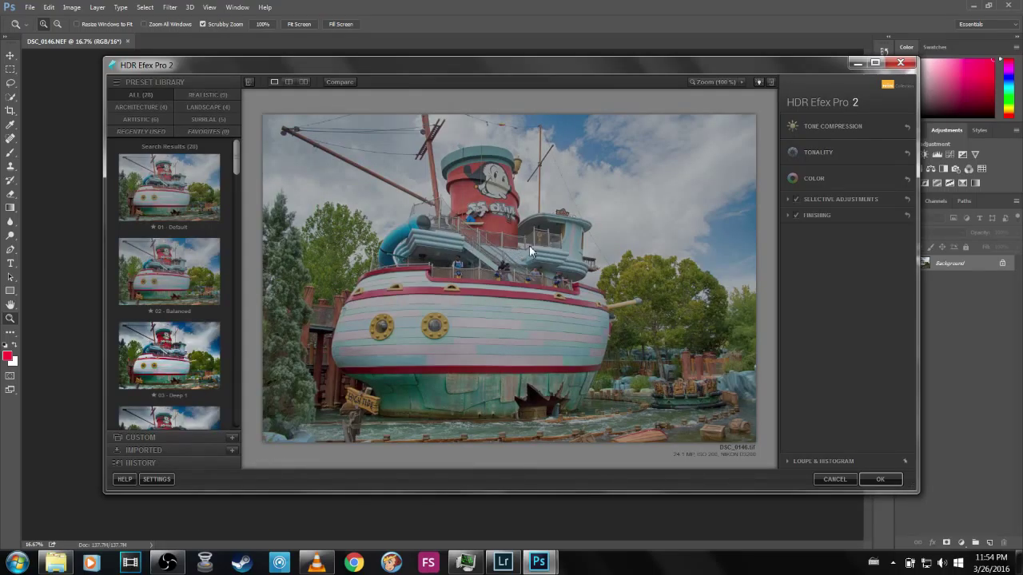
- Look through the HDR presets and try preset 16 - Dramatic on the ship photo
scroll(189, 225, down, 1)
scroll(196, 287, down, 5)
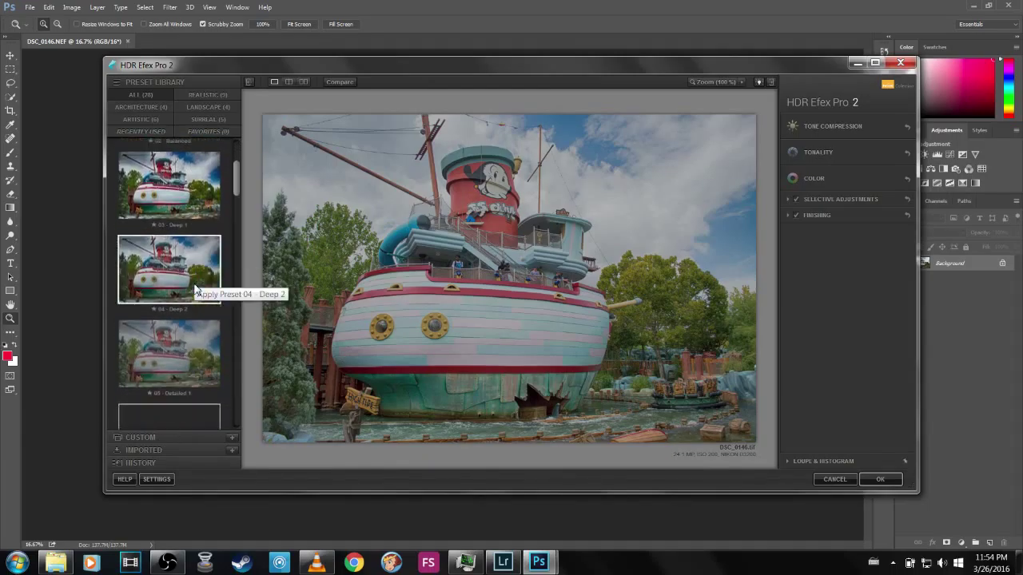
scroll(199, 294, down, 1)
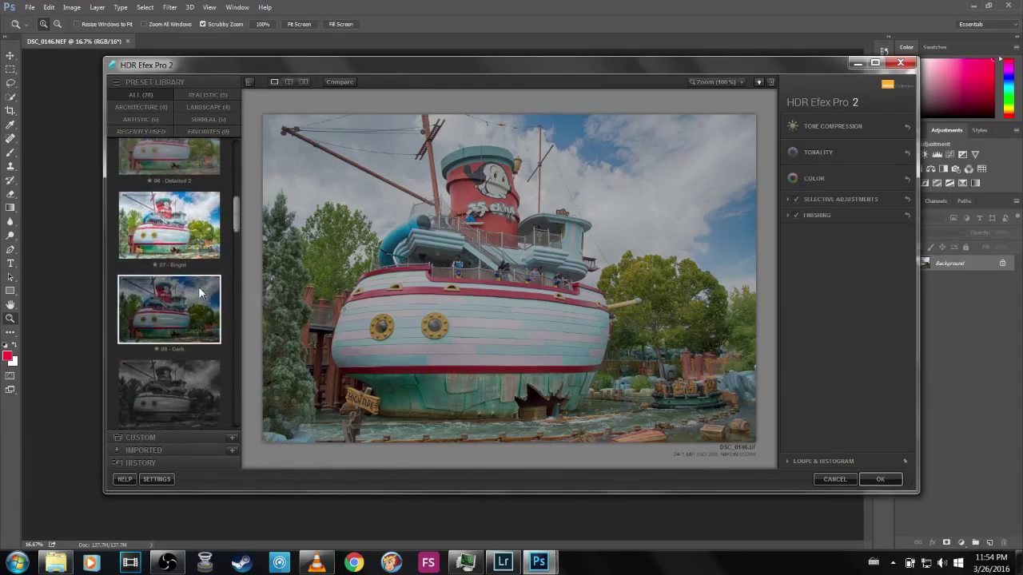
scroll(198, 291, down, 5)
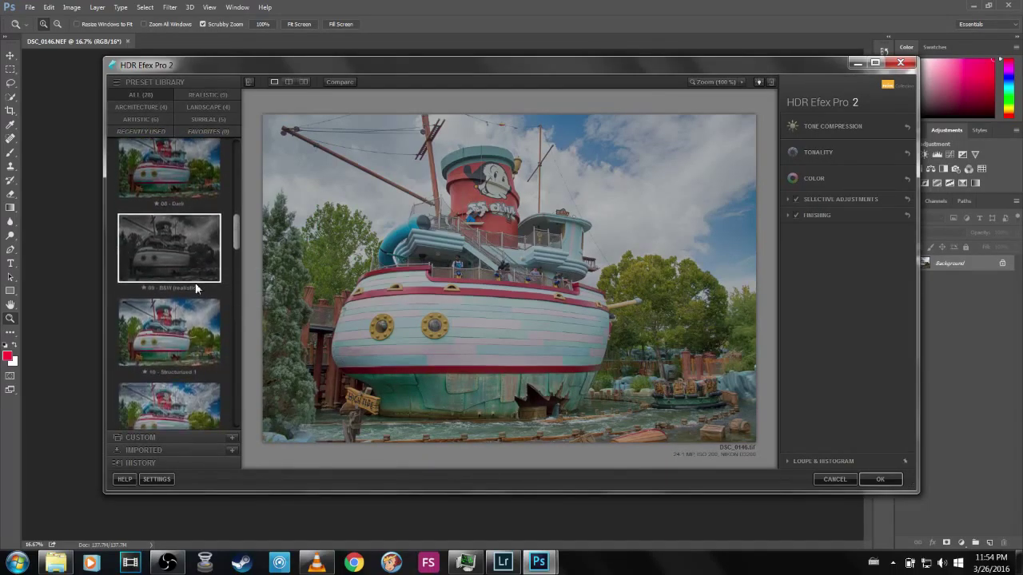
scroll(199, 308, down, 15)
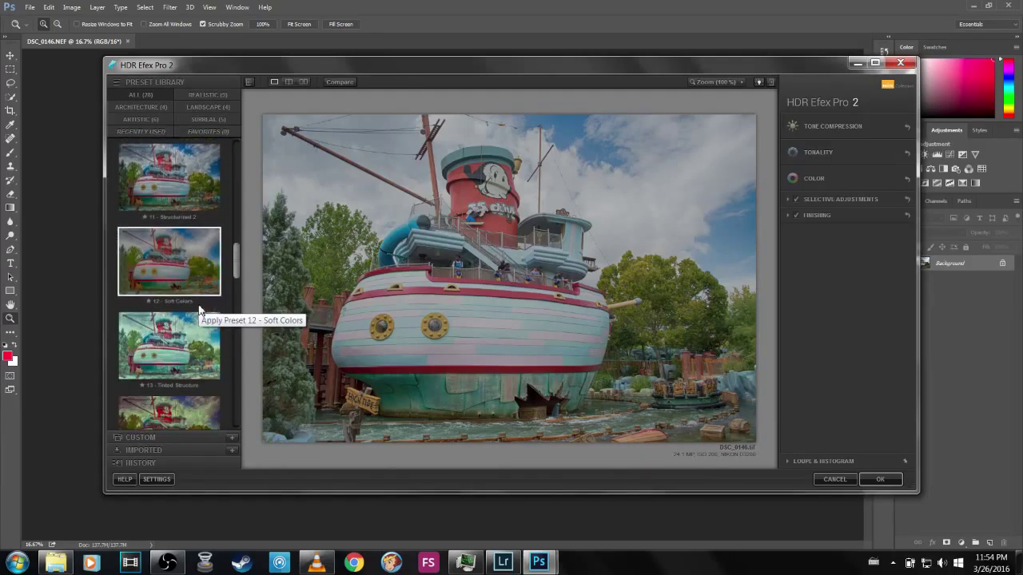
scroll(200, 308, down, 20)
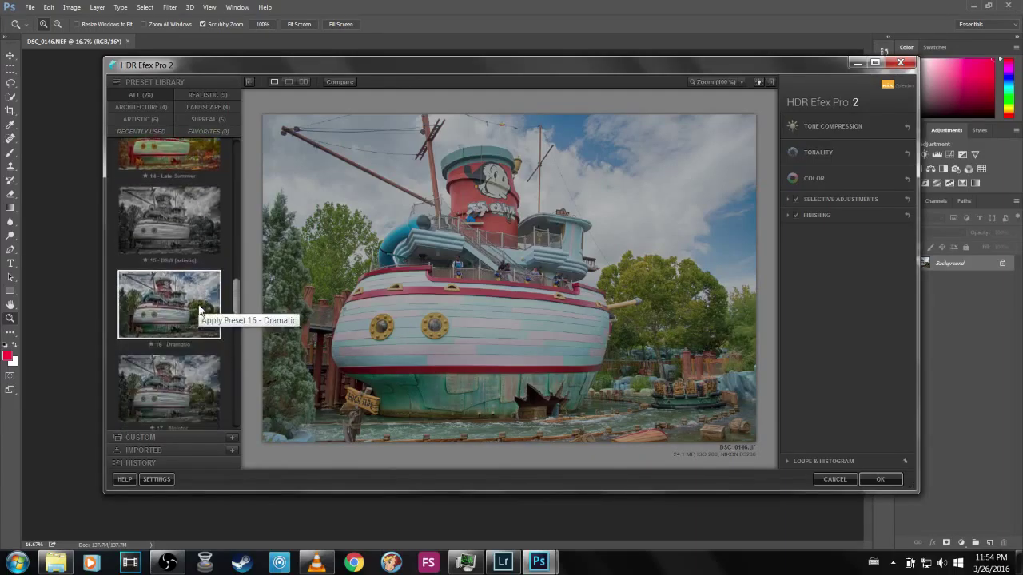
click(199, 259)
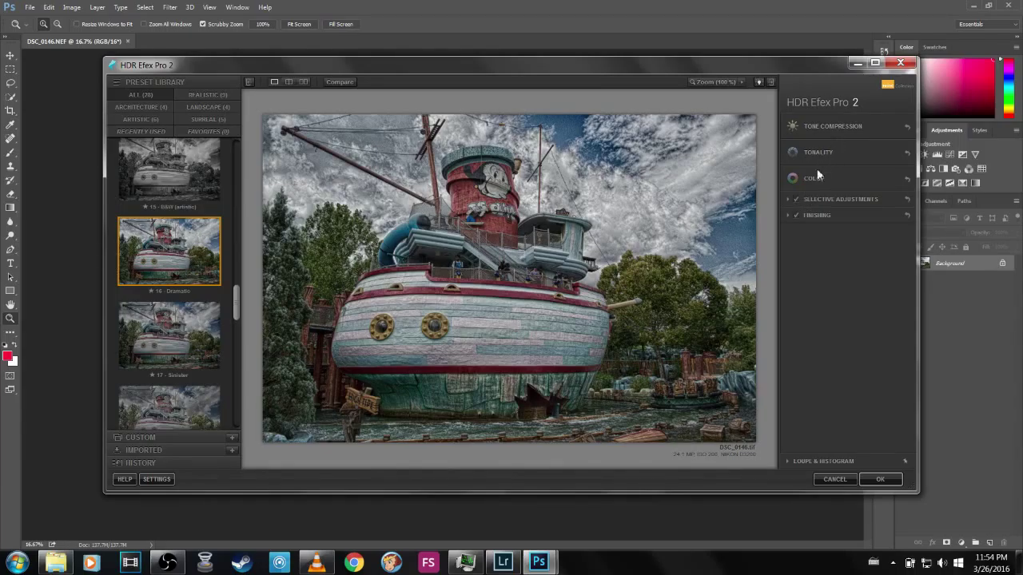
- Look through the remaining HDR presets, then try 03 - Deep 1 from the recently used presets
scroll(160, 389, down, 1)
scroll(161, 389, down, 5)
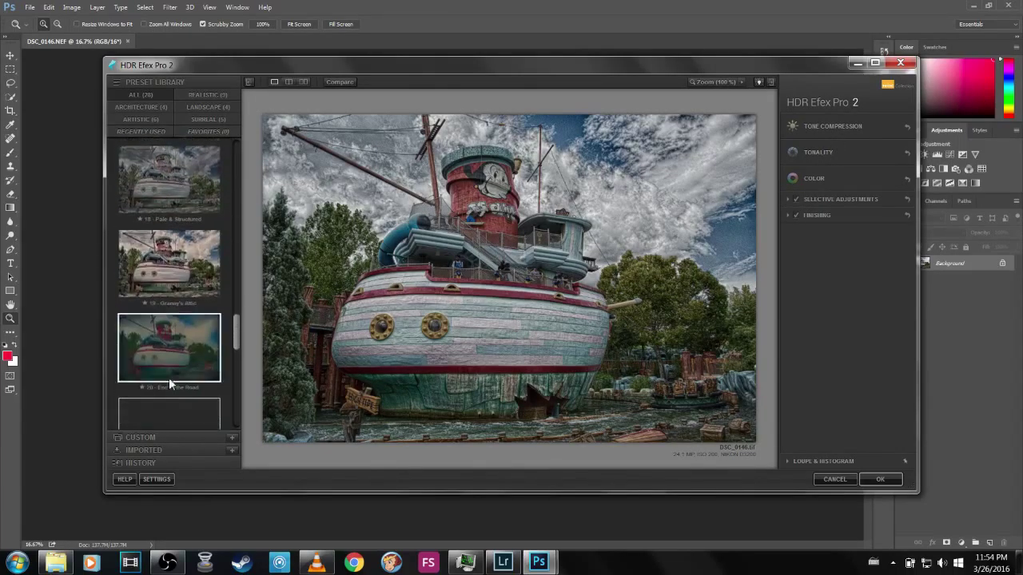
scroll(190, 362, down, 4)
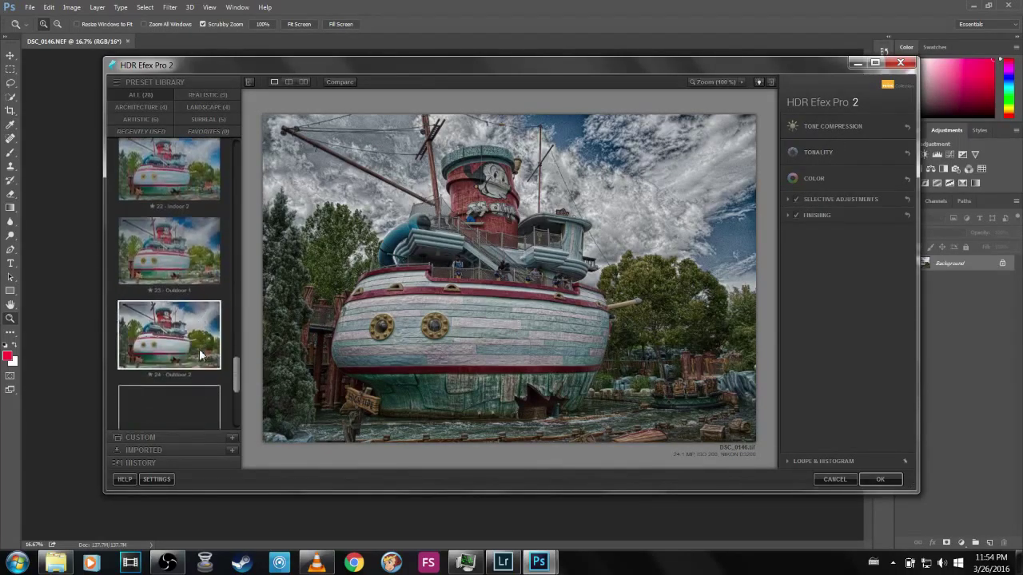
scroll(200, 361, down, 2)
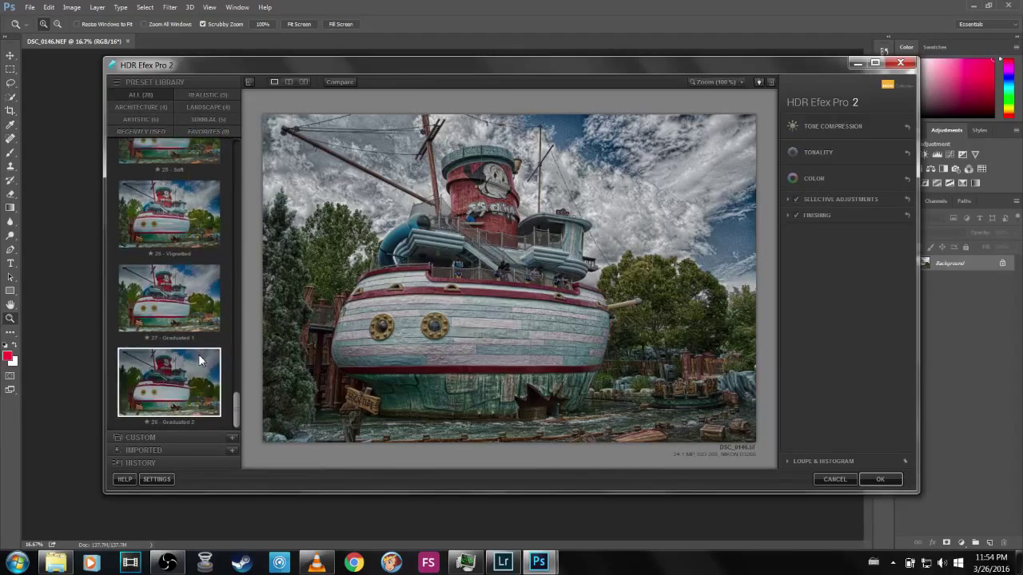
click(207, 344)
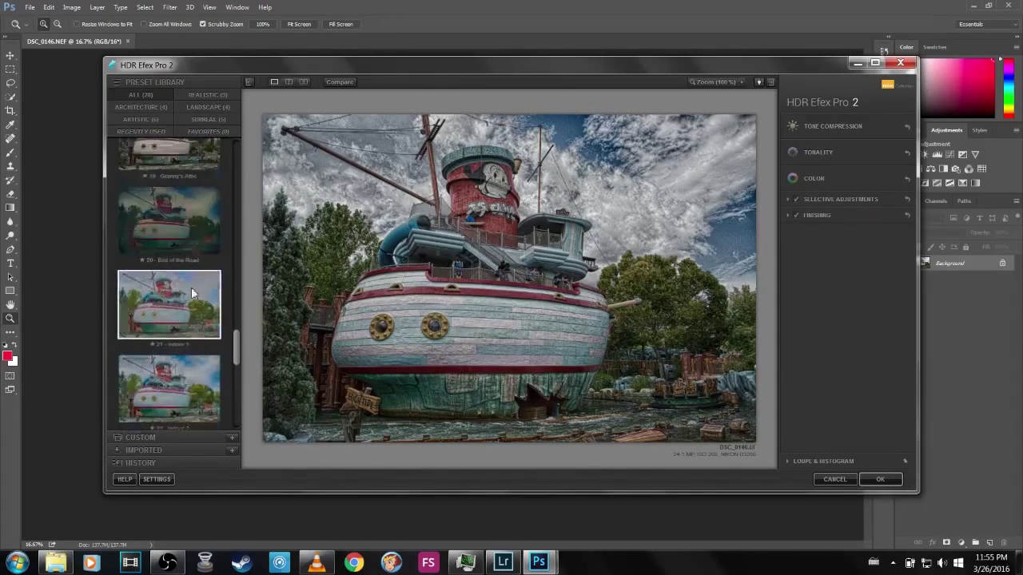
click(152, 126)
click(159, 131)
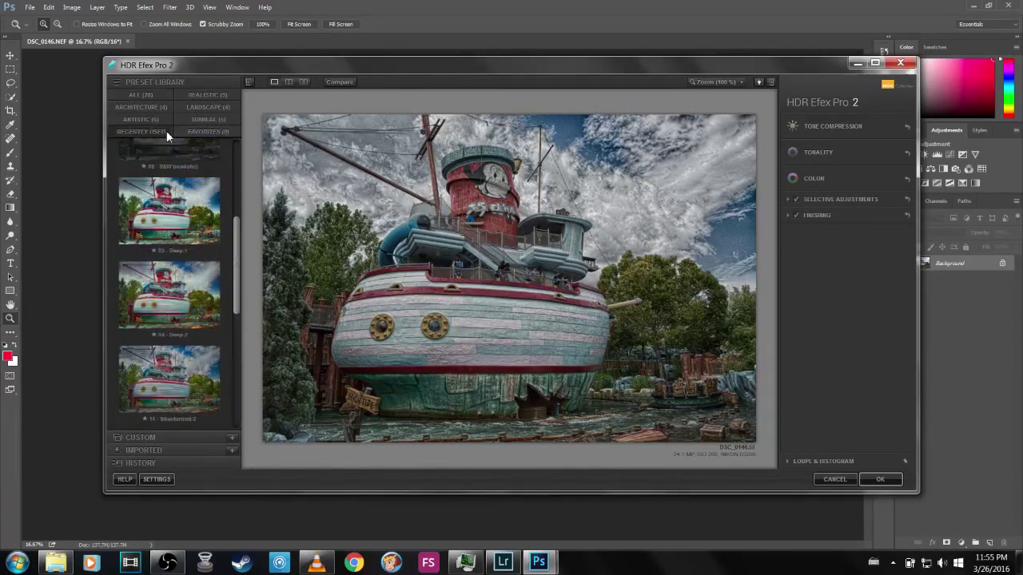
click(185, 234)
scroll(186, 240, down, 1)
click(184, 200)
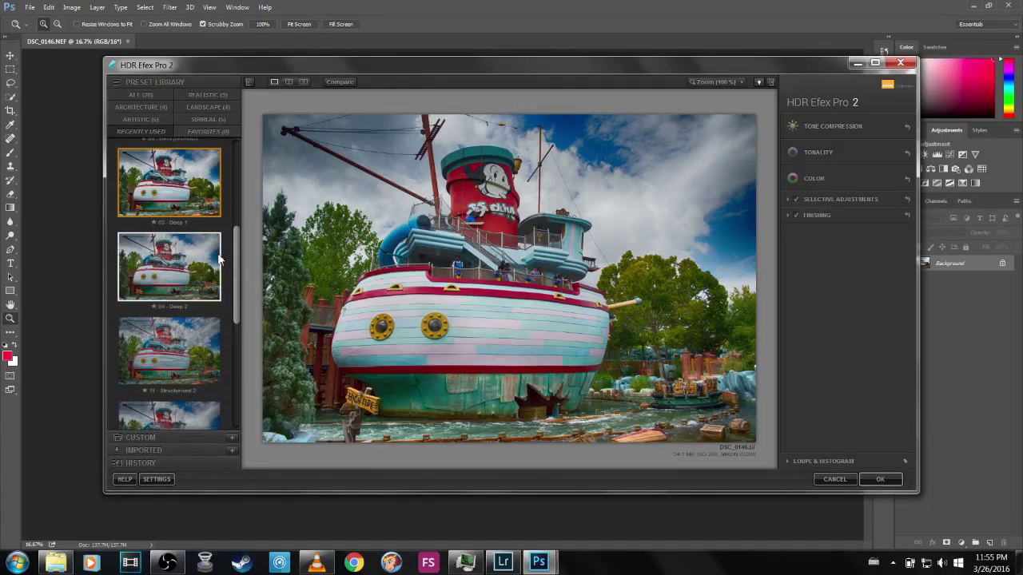
- Apply preset 01 - Default from the full preset library and expand the Finishing and Selective Adjustments sections
scroll(215, 269, down, 2)
scroll(215, 269, down, 3)
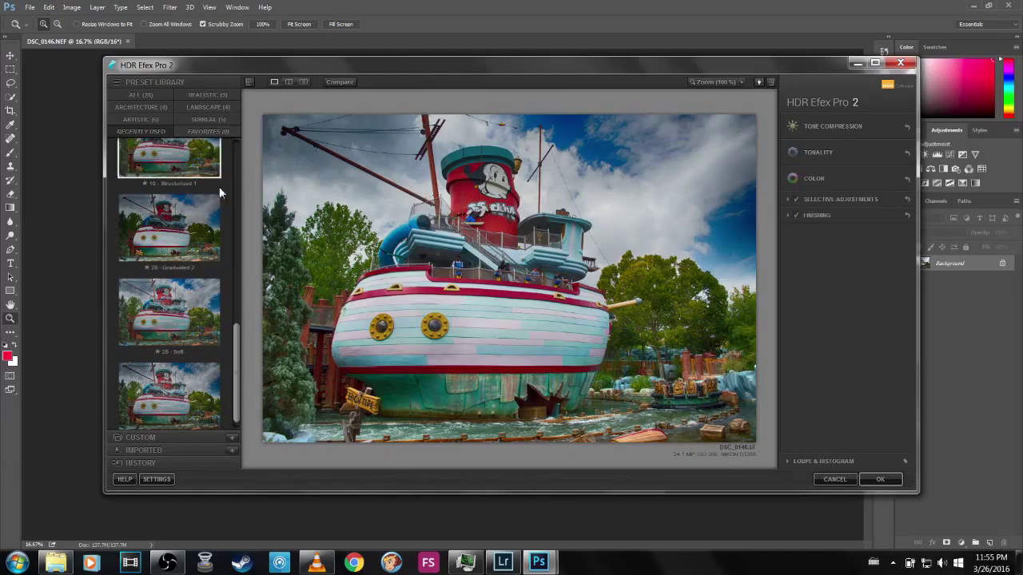
scroll(219, 186, up, 10)
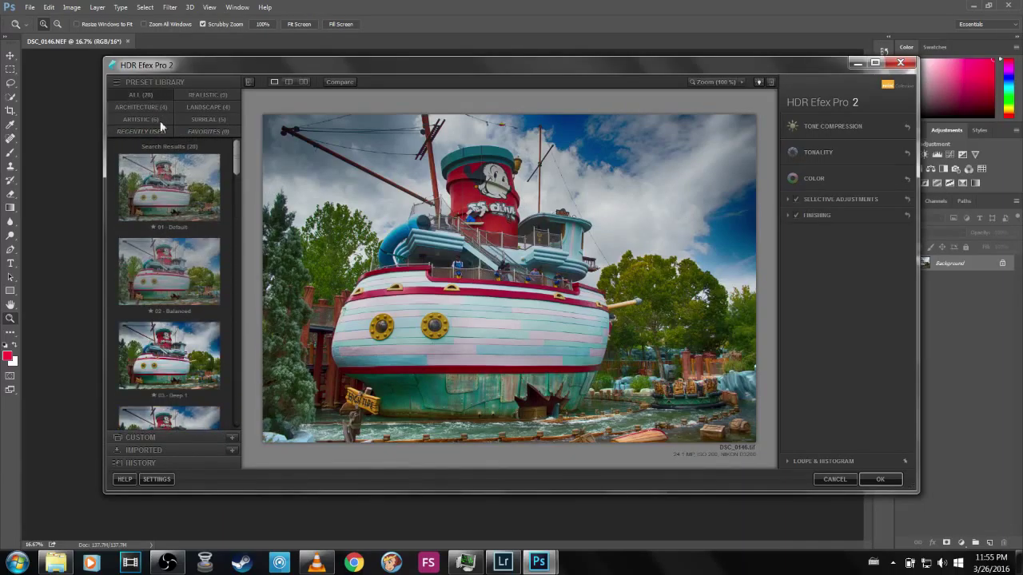
click(168, 187)
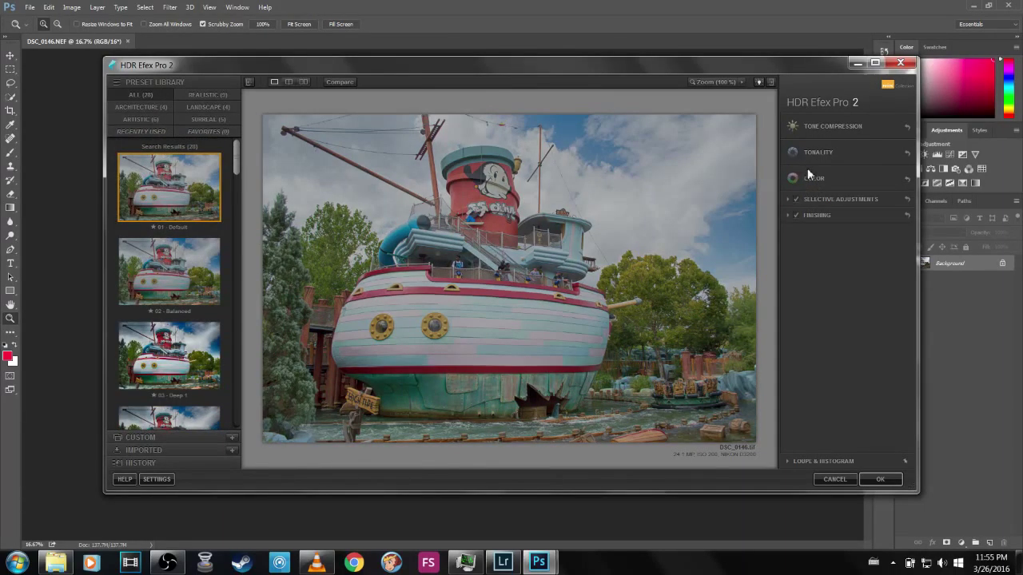
click(850, 215)
click(868, 198)
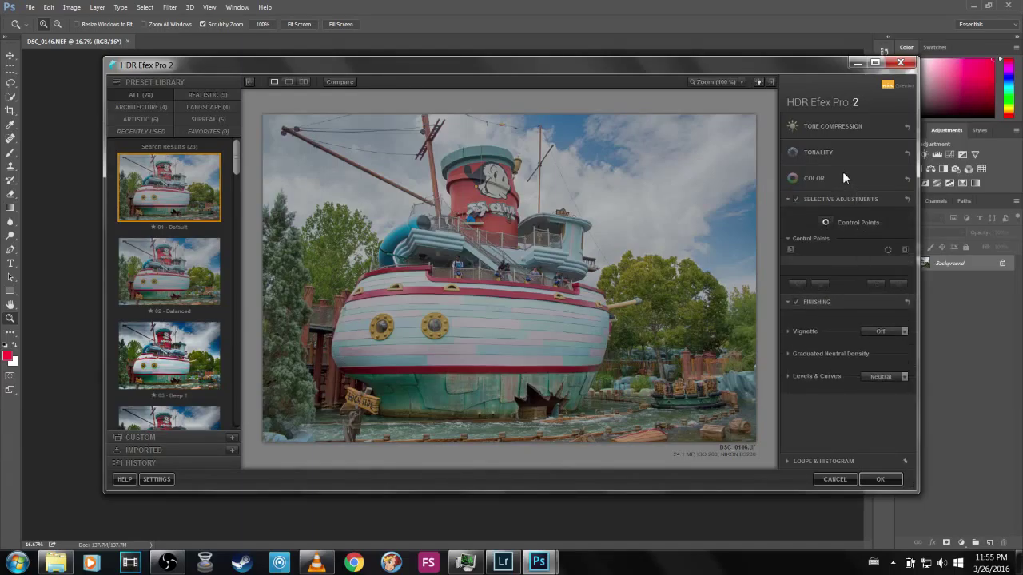
- Expand the Color and Tonality sections, try out the exposure, shadows and highlights adjustments, and reset all three to 0%
click(842, 178)
click(855, 152)
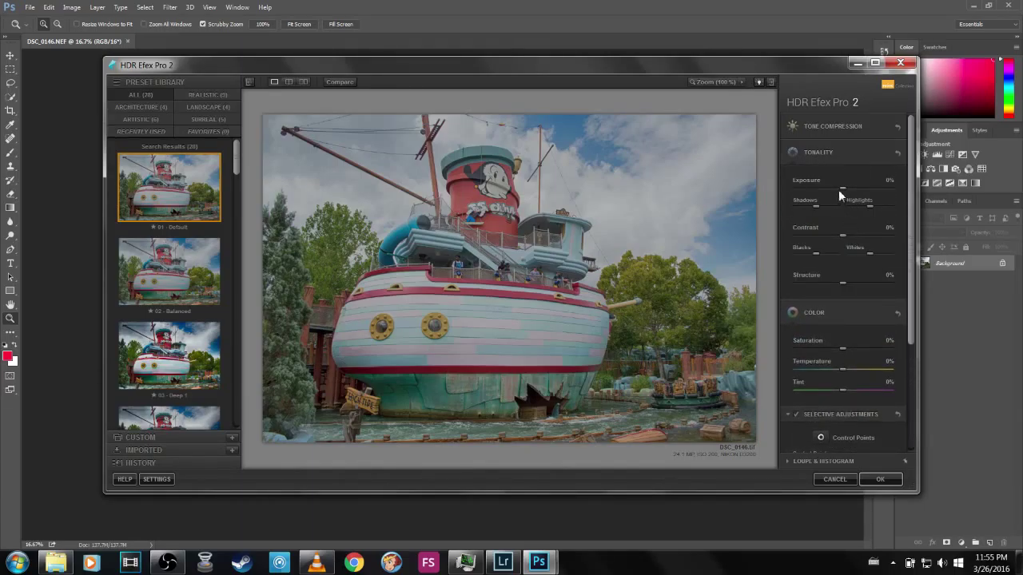
drag(839, 189, 889, 197)
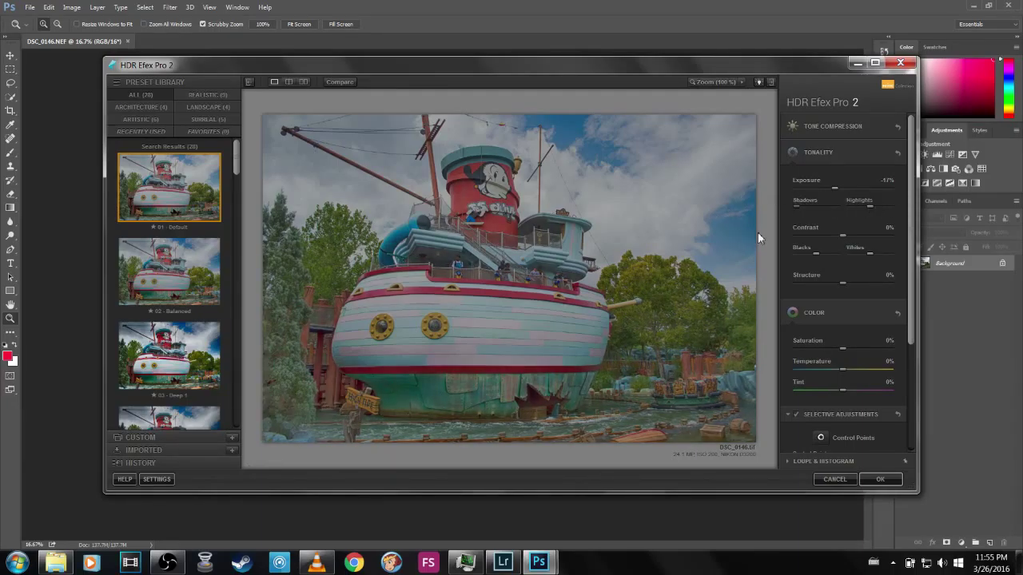
drag(889, 206, 850, 207)
double_click(851, 208)
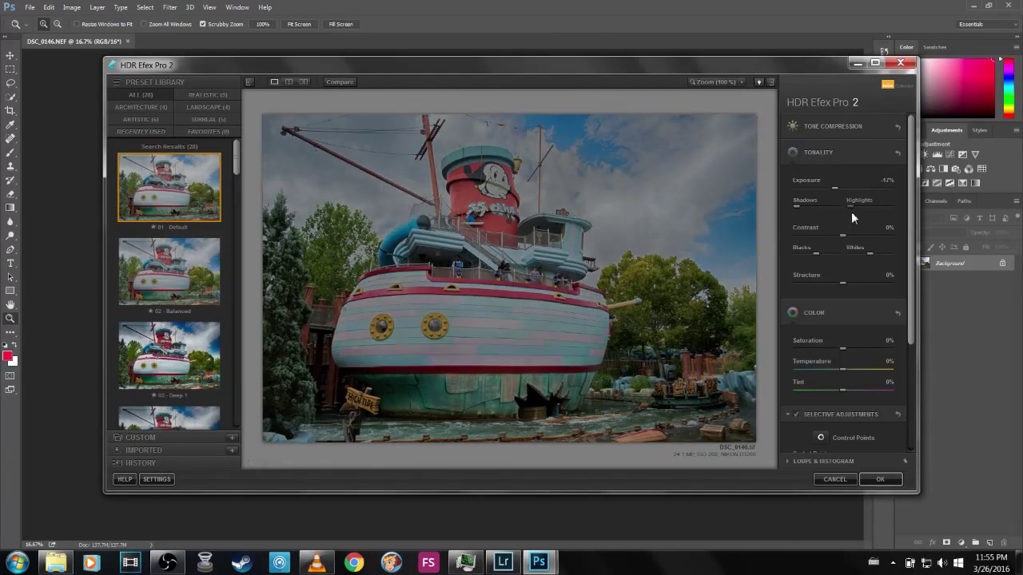
double_click(799, 206)
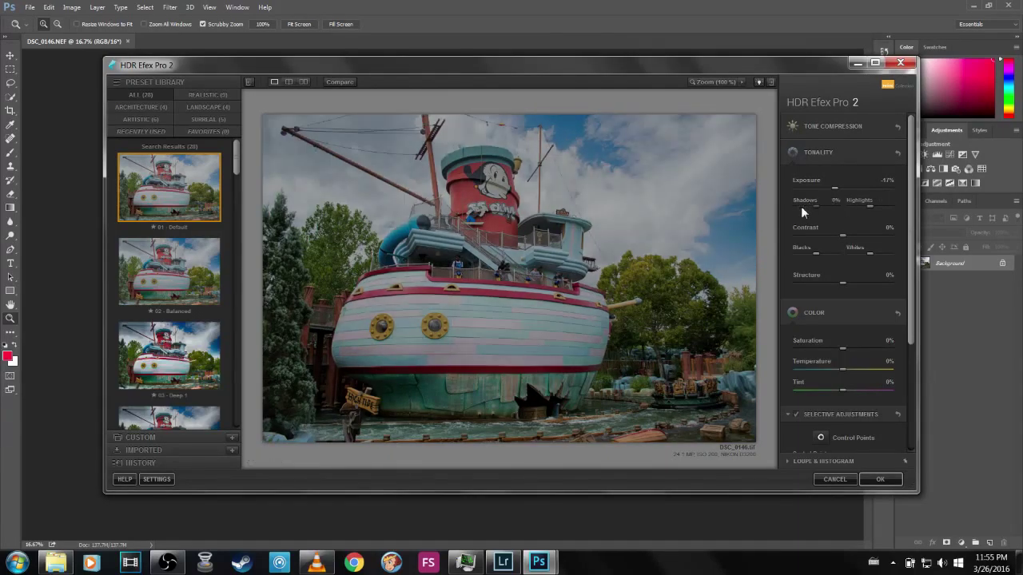
click(839, 185)
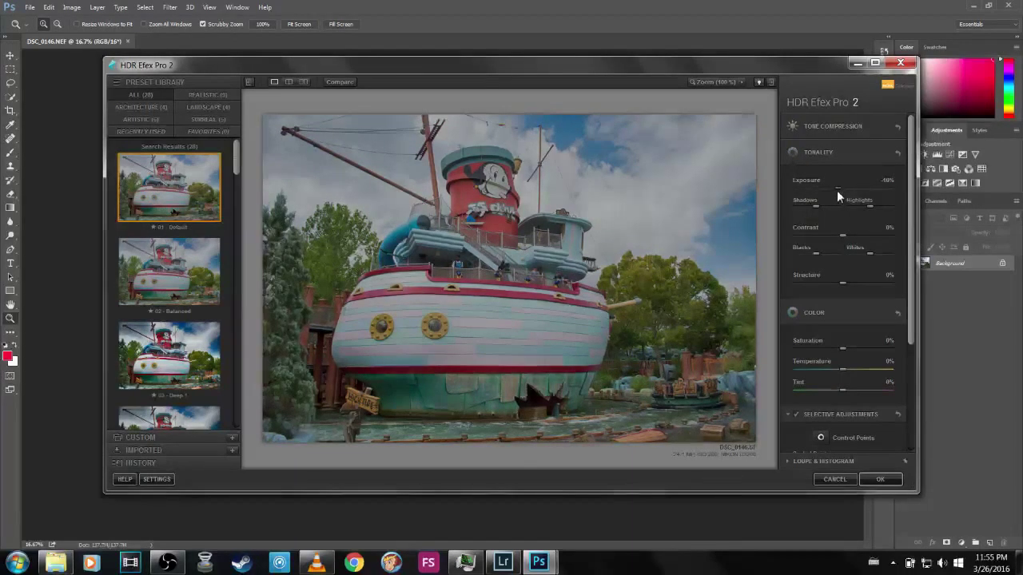
double_click(836, 187)
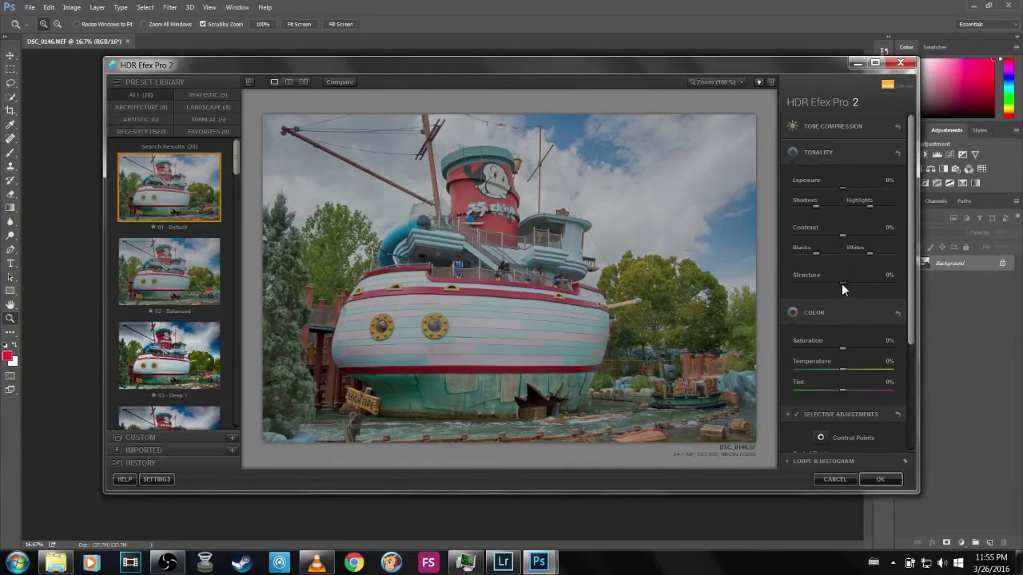
- Try out the structure, whites and blacks tonality adjustments on the ship photo, and reset structure and blacks to 0%
drag(842, 282, 889, 283)
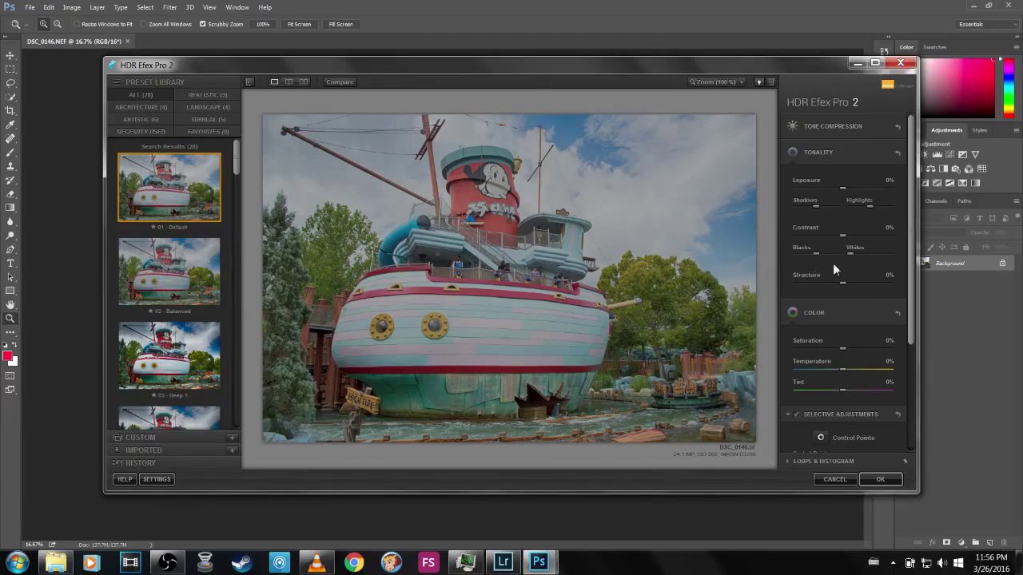
drag(818, 252, 740, 255)
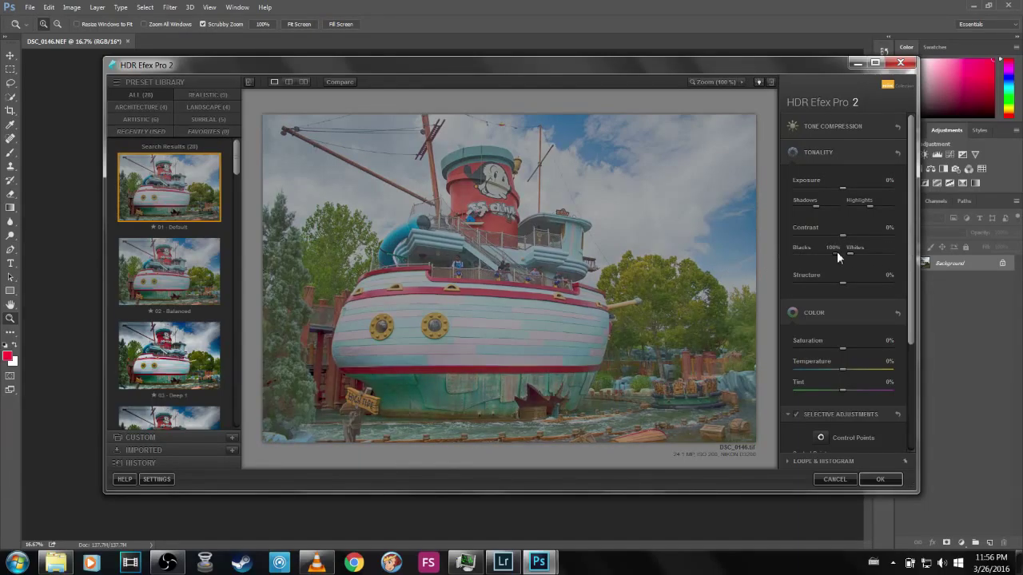
double_click(836, 253)
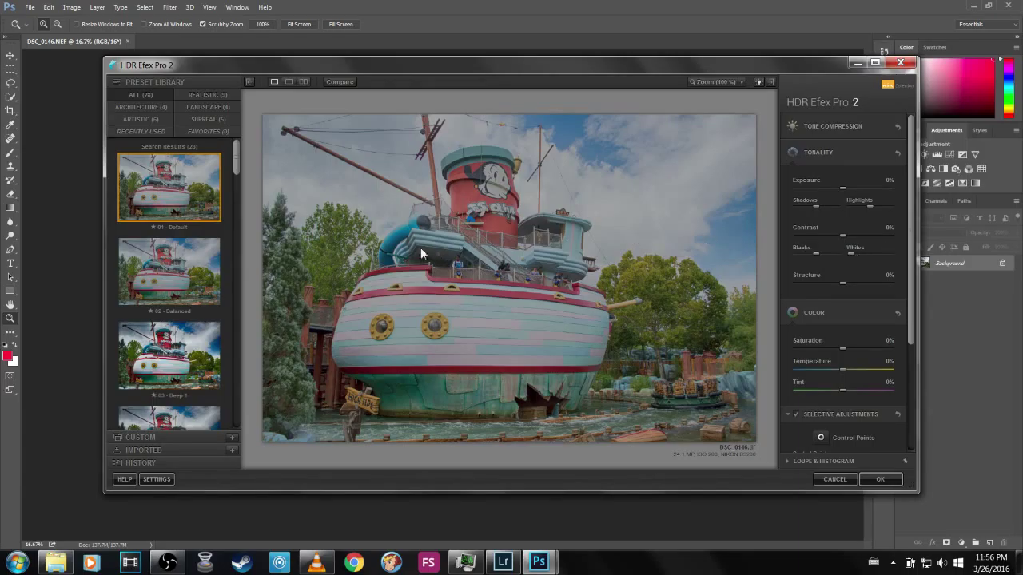
- Look through the Artistic and Landscape presets, try 27 - Graduated 1 on the ship photo, and cancel the HDR filter
scroll(216, 336, down, 15)
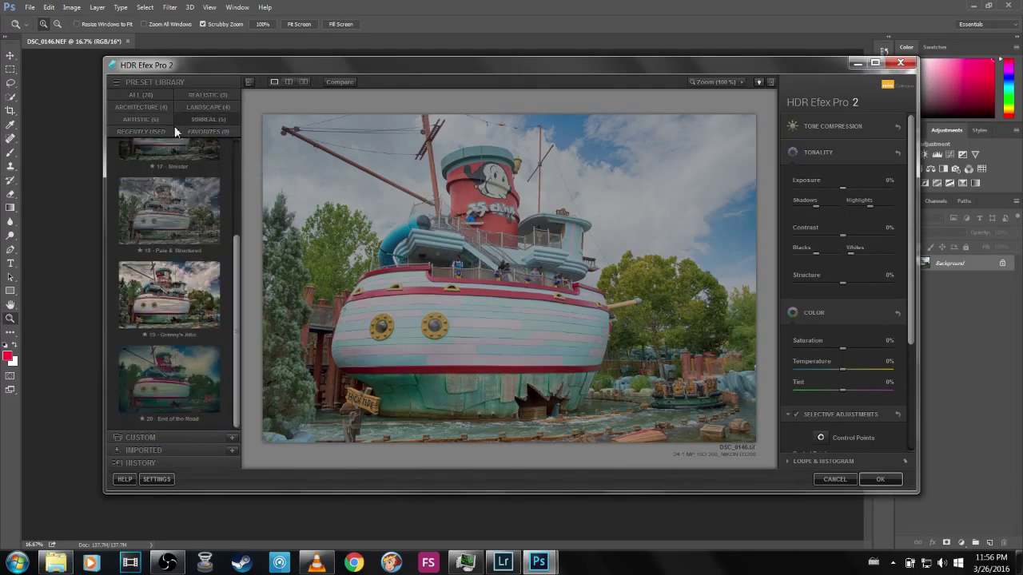
click(145, 119)
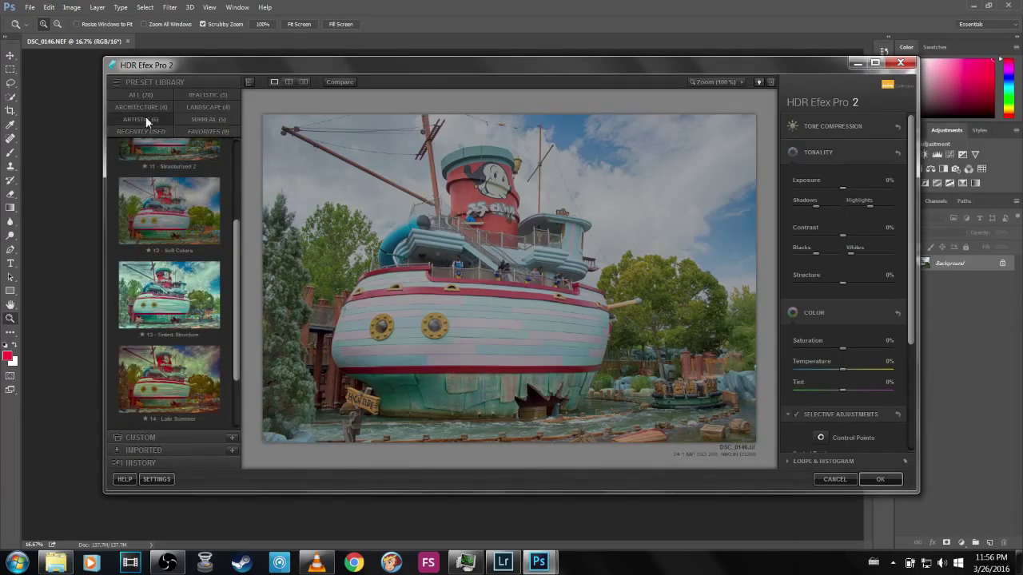
scroll(184, 314, up, 1)
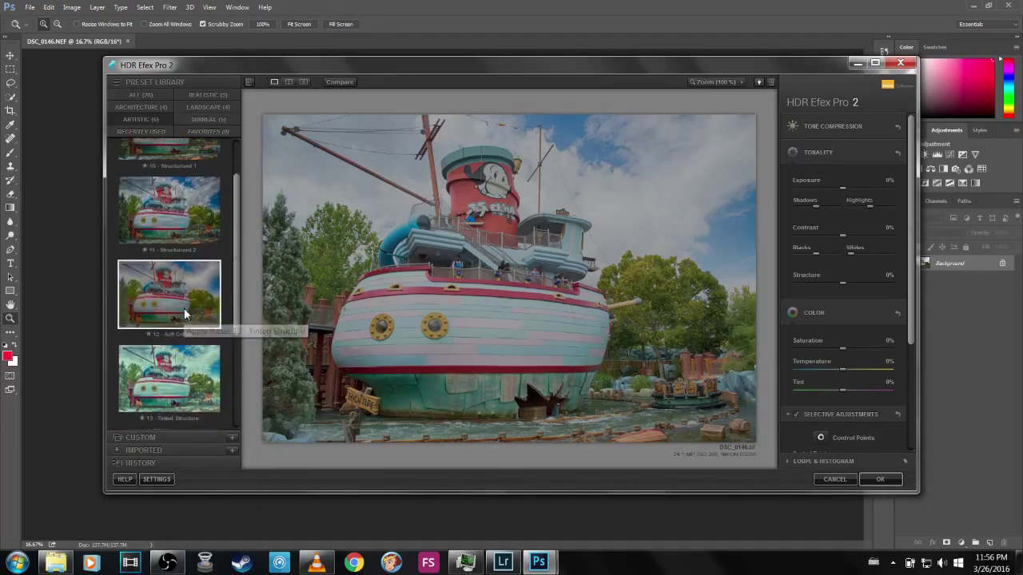
scroll(185, 314, up, 9)
click(207, 107)
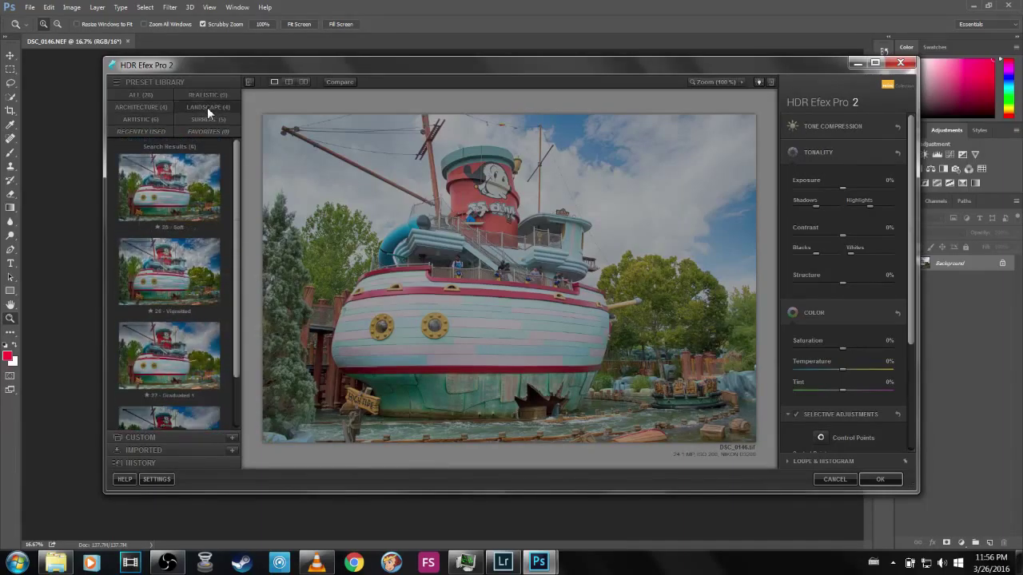
scroll(180, 200, down, 1)
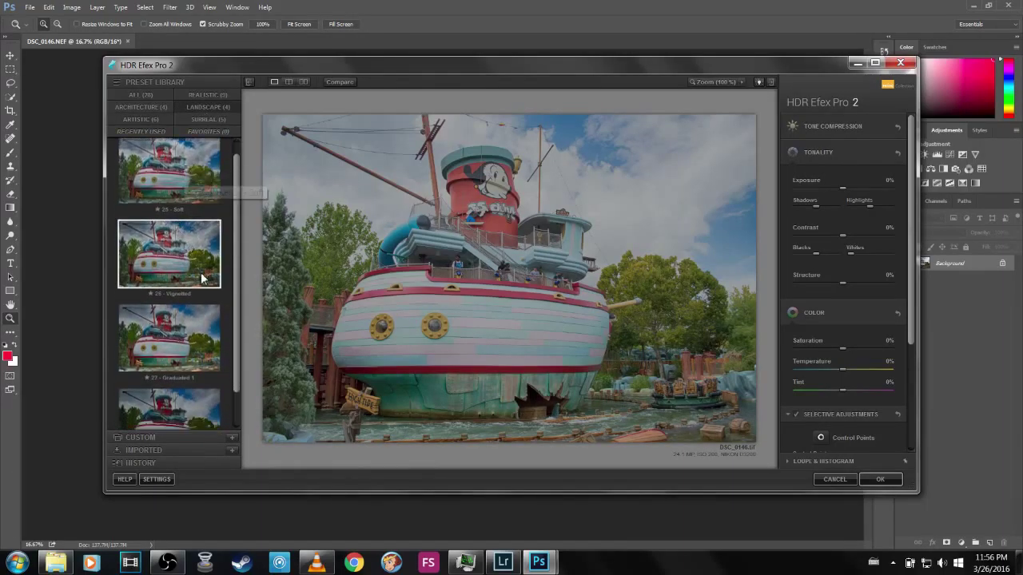
click(221, 323)
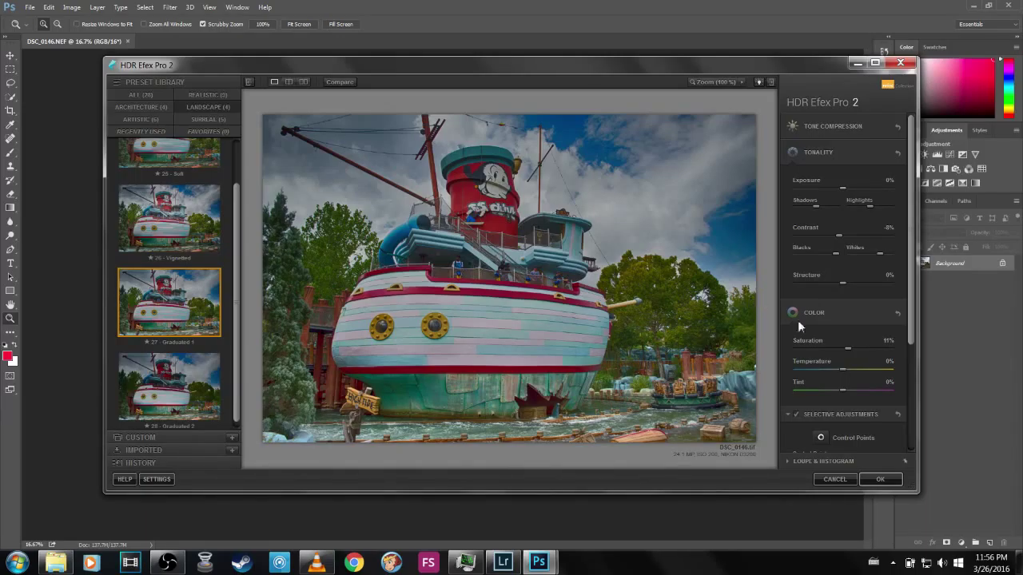
click(832, 479)
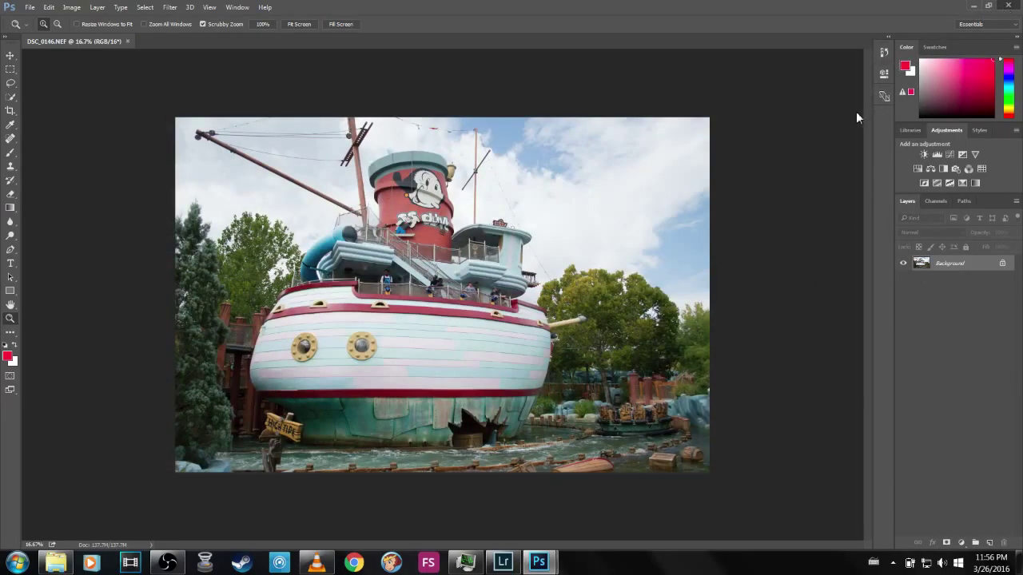
- Switch to Lightroom with the ship photo in Develop and keep the filmstrip shown
click(503, 563)
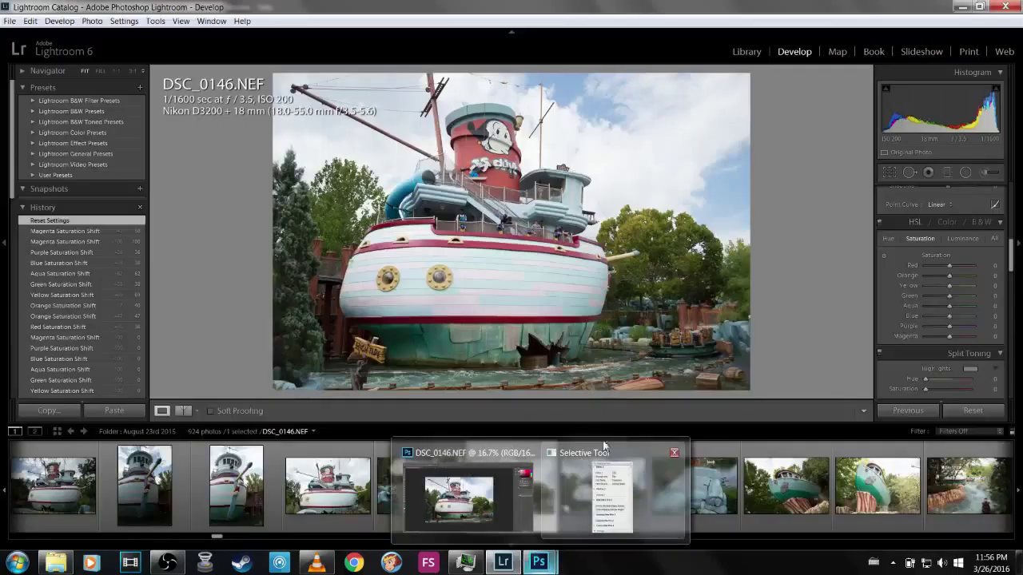
click(680, 436)
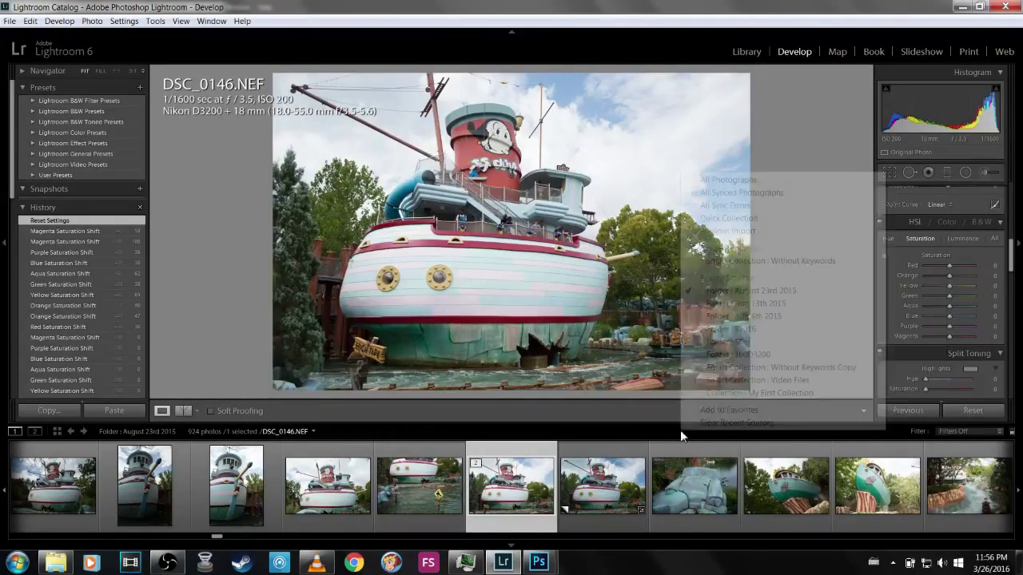
click(618, 547)
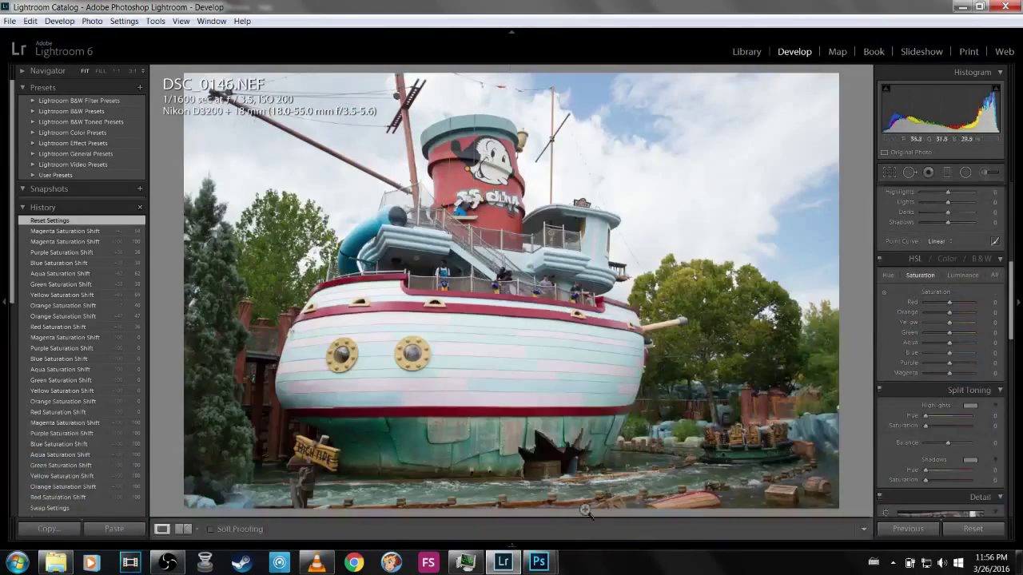
click(587, 547)
- Browse the August 23rd 2015 folder's filmstrip and open the river raft photo DSC_0165.NEF
scroll(560, 487, down, 5)
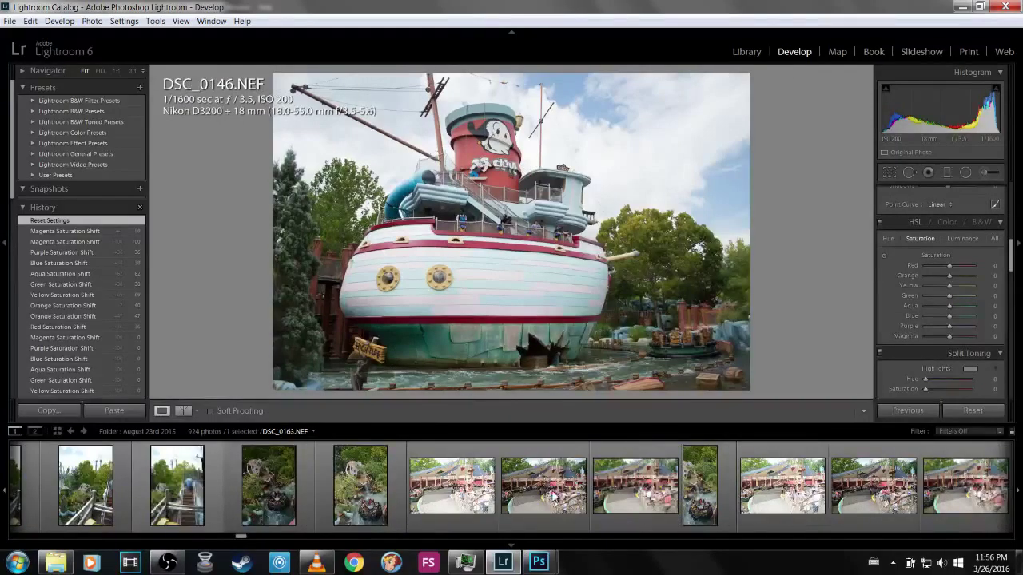
scroll(519, 500, down, 8)
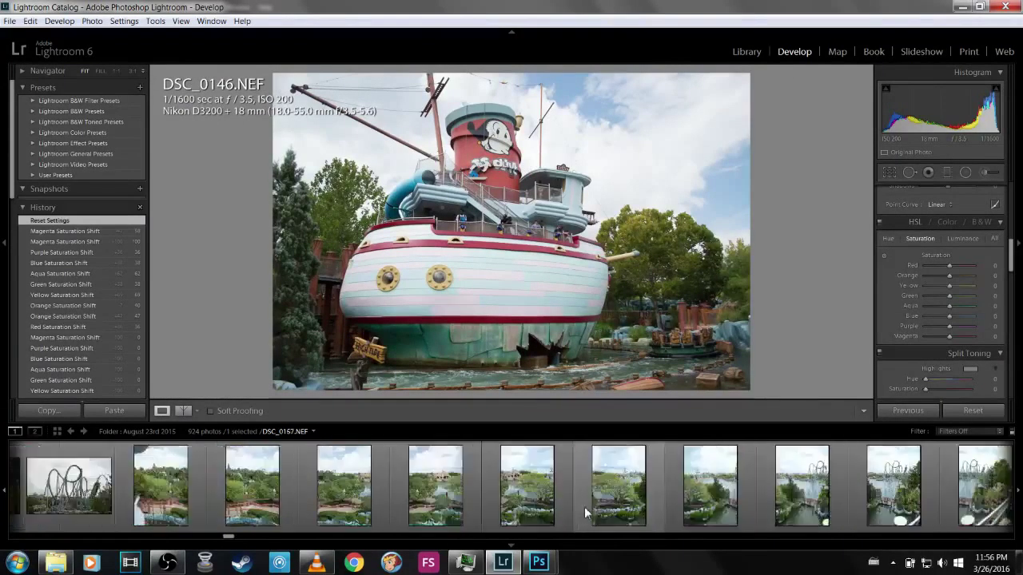
scroll(584, 506, down, 8)
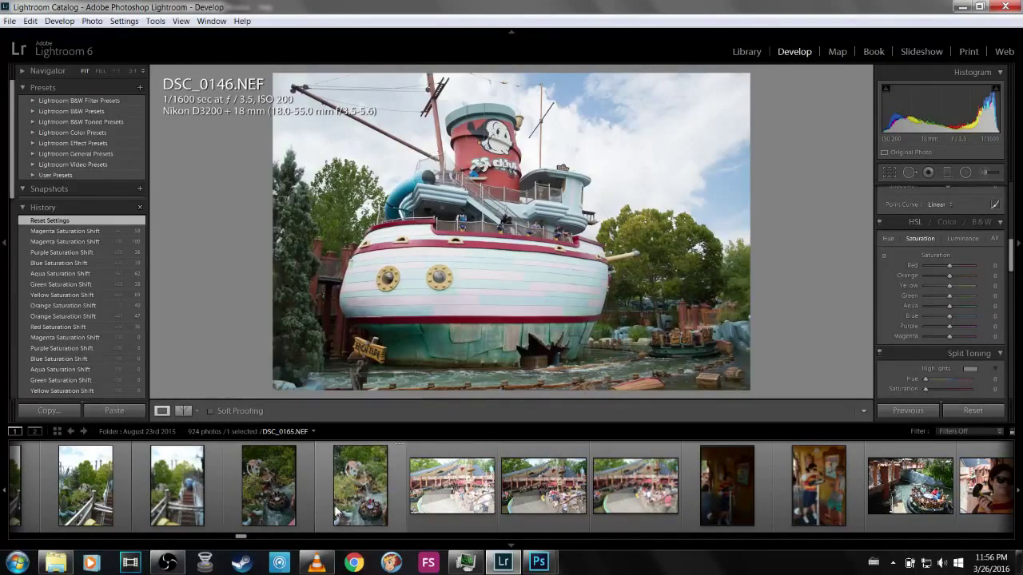
click(345, 470)
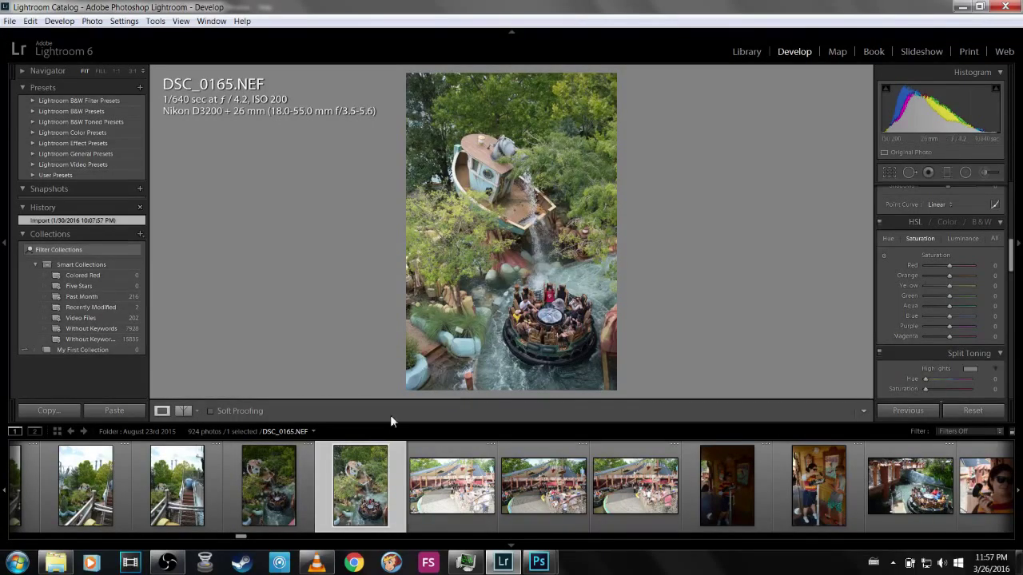
- Open the staircase photo DSC_0163.NEF, examine its detail up close, and return to the full view
click(177, 485)
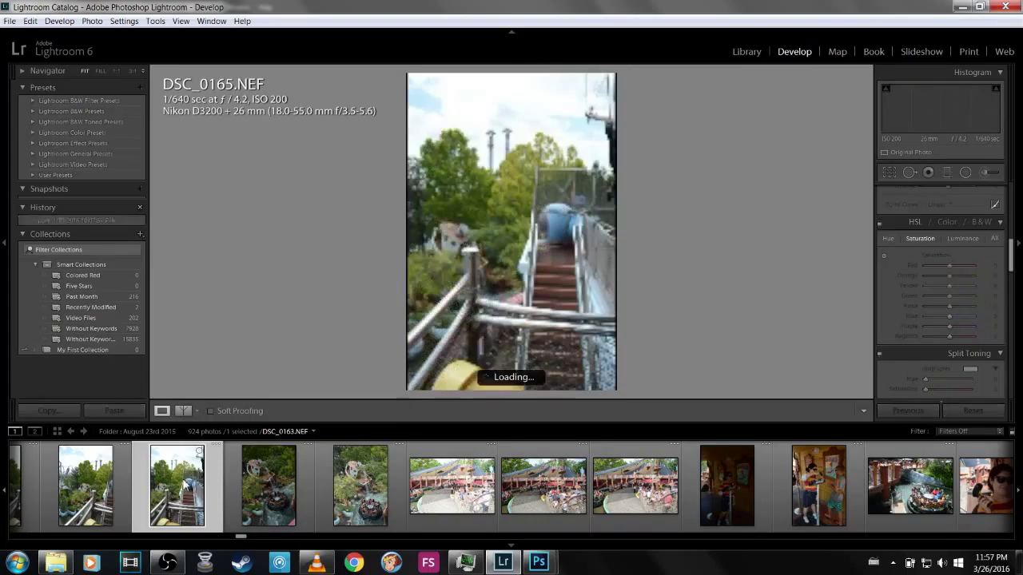
click(537, 209)
drag(582, 192, 559, 218)
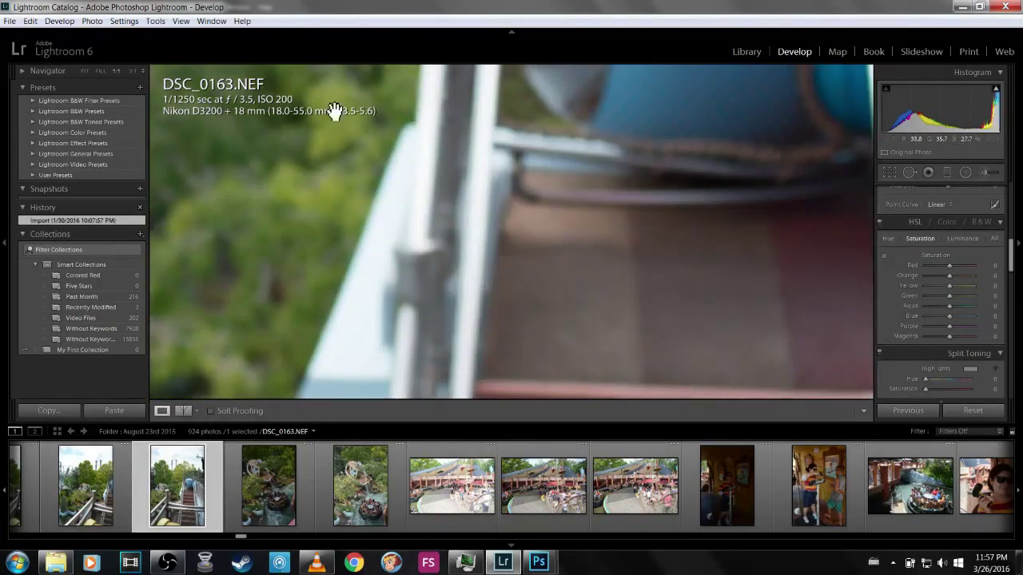
click(520, 166)
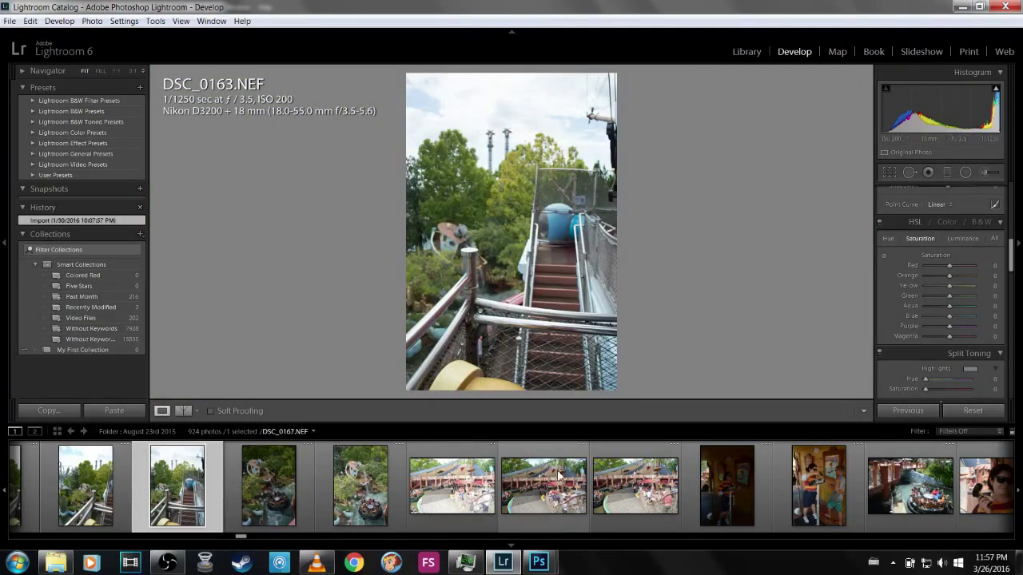
- Reopen the river raft photo DSC_0165.NEF, examine the riders and water up close and at Fill size, and return to Fit
click(385, 484)
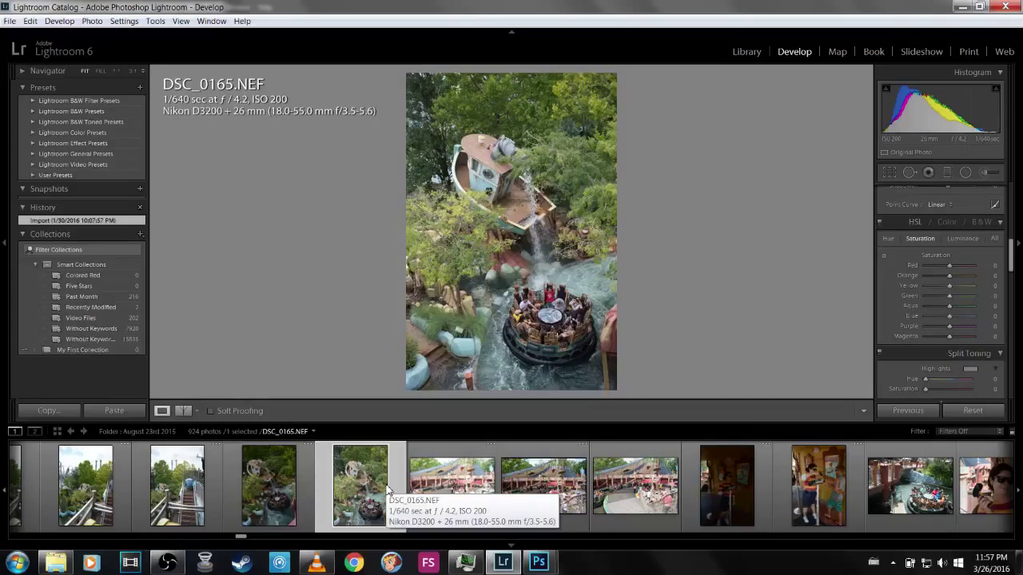
click(561, 319)
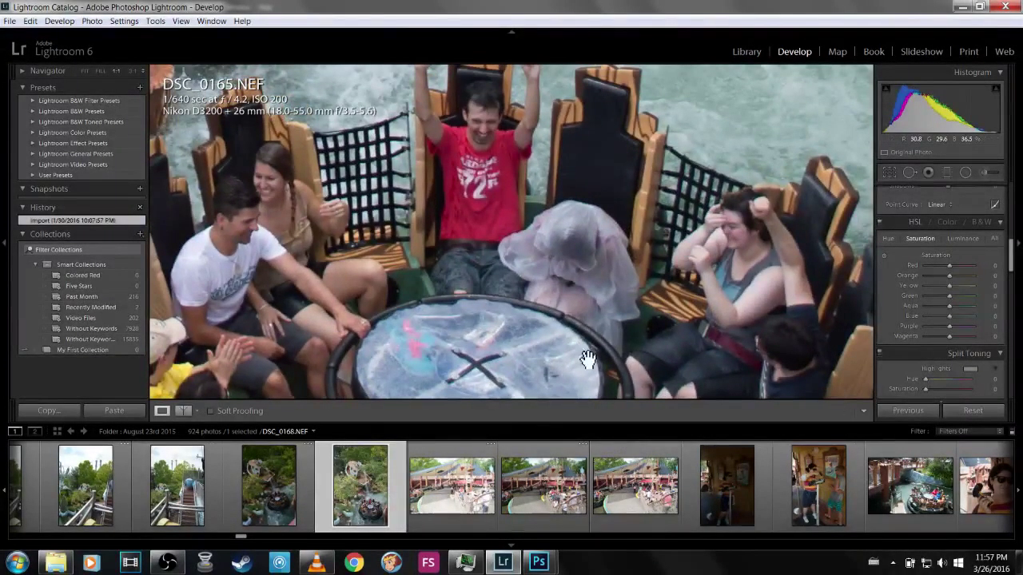
drag(587, 360, 502, 272)
click(100, 70)
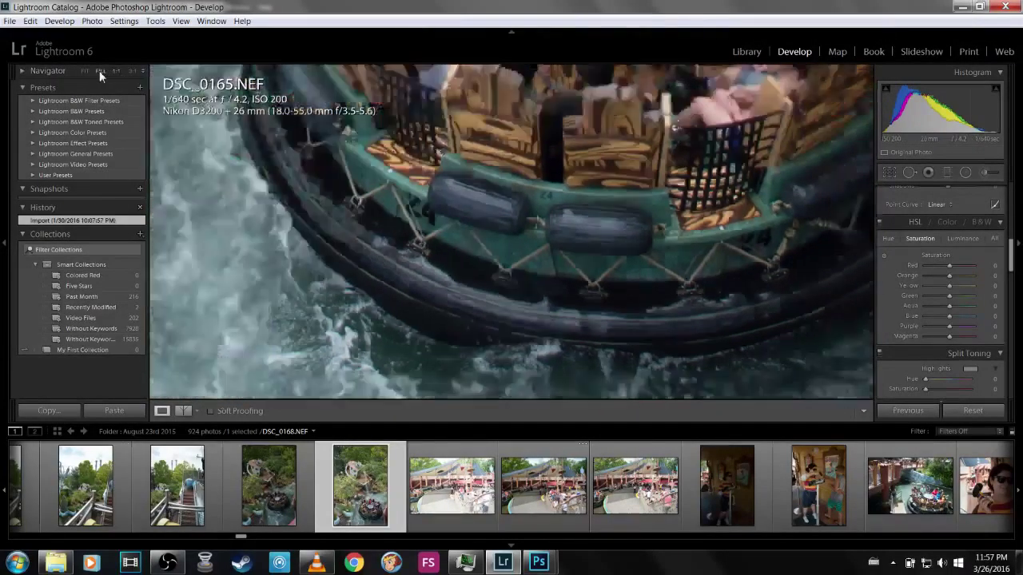
drag(541, 247, 482, 345)
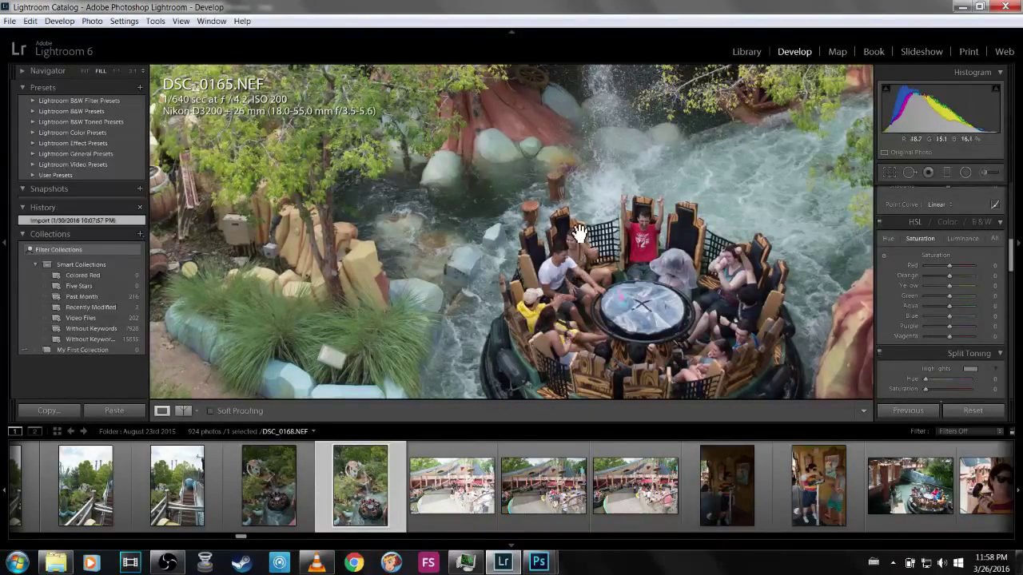
drag(579, 233, 480, 160)
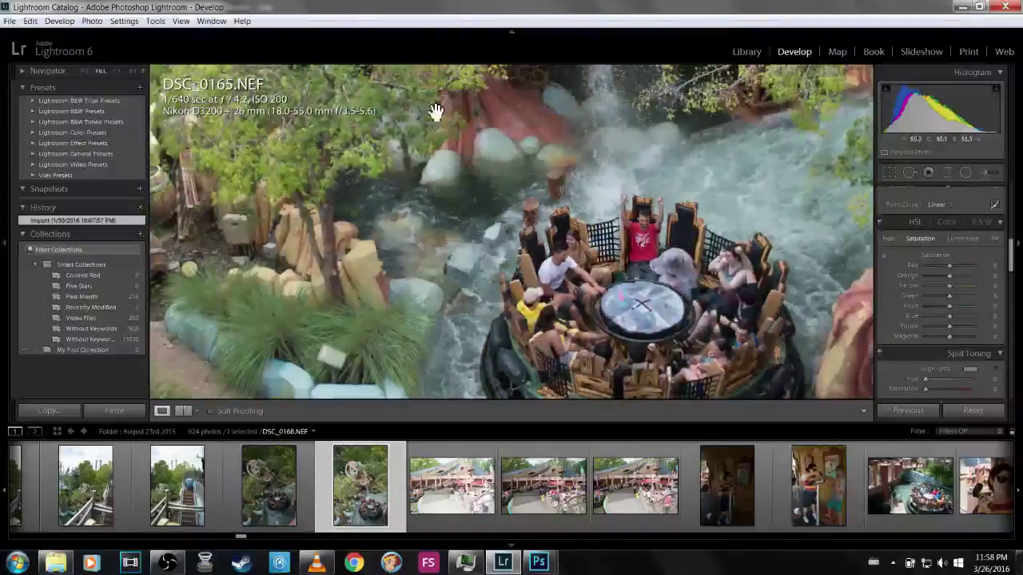
click(85, 70)
- Open the Blondie's restaurant photo DSC_0186.NEF from the filmstrip and apply Auto tone to it
scroll(612, 504, down, 10)
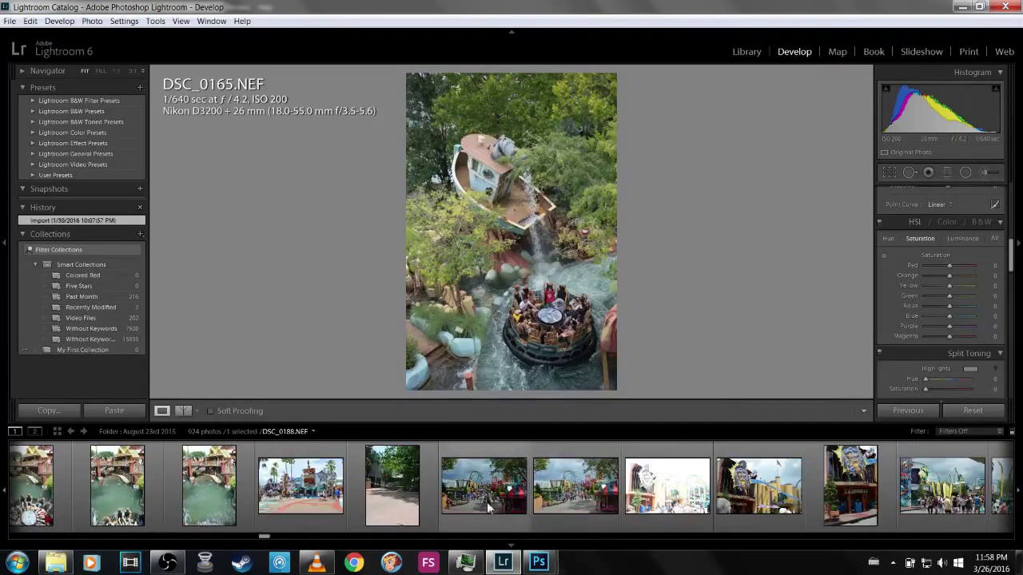
click(295, 501)
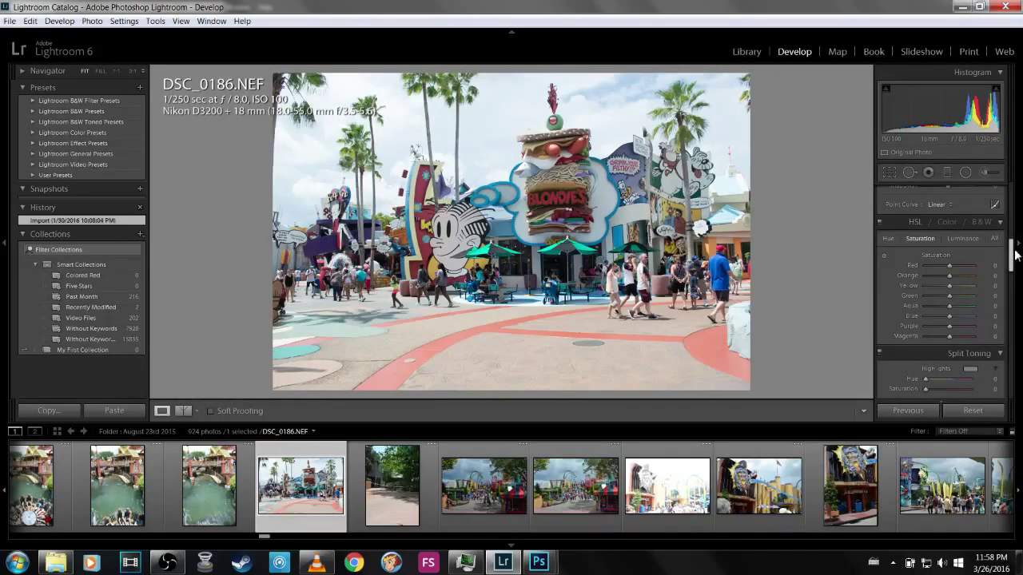
drag(1016, 254, 1013, 196)
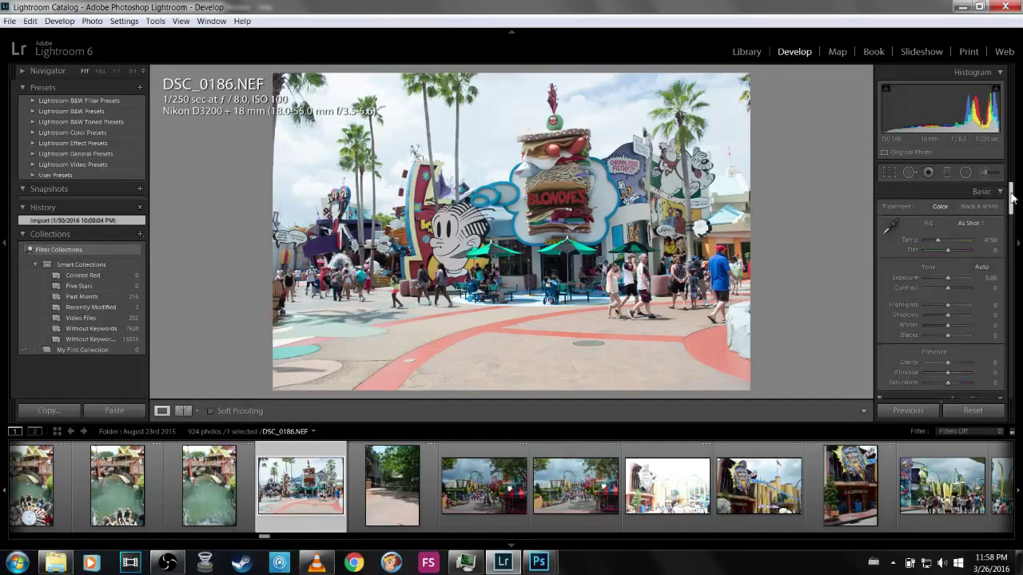
click(983, 267)
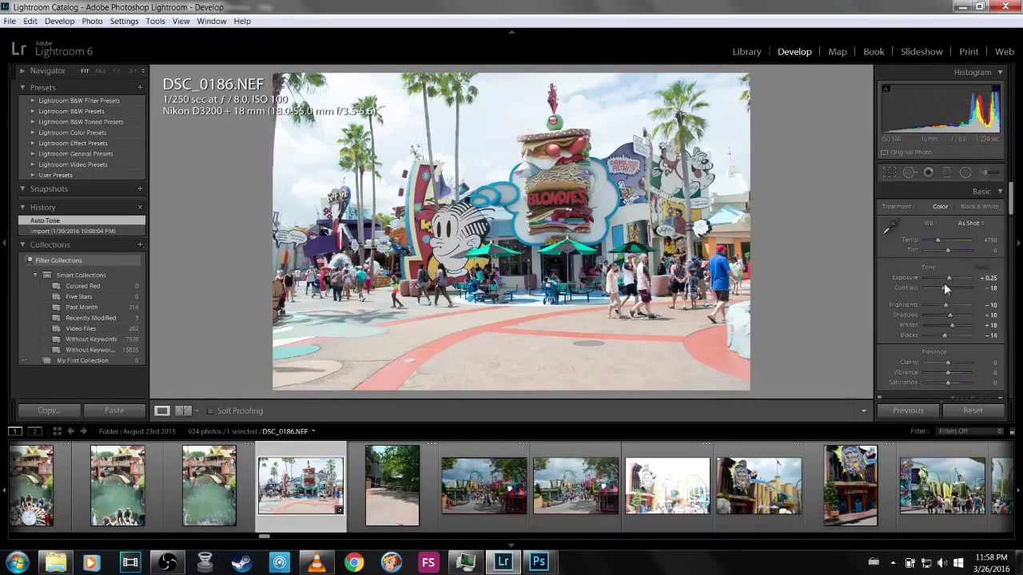
- Return Contrast and Highlights to 0, and reset all Develop adjustments on the Blondie's restaurant photo
double_click(944, 285)
double_click(945, 305)
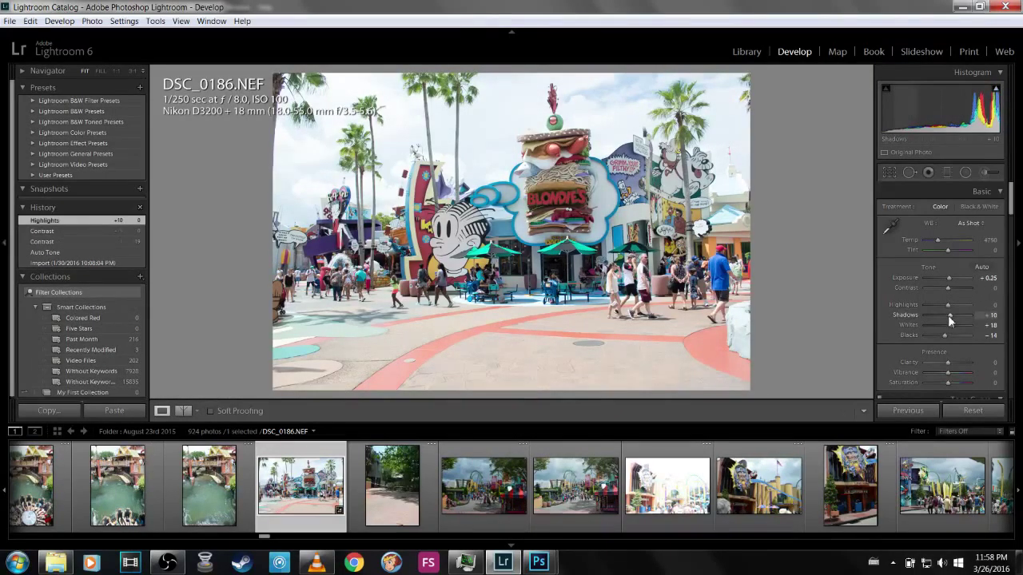
click(964, 409)
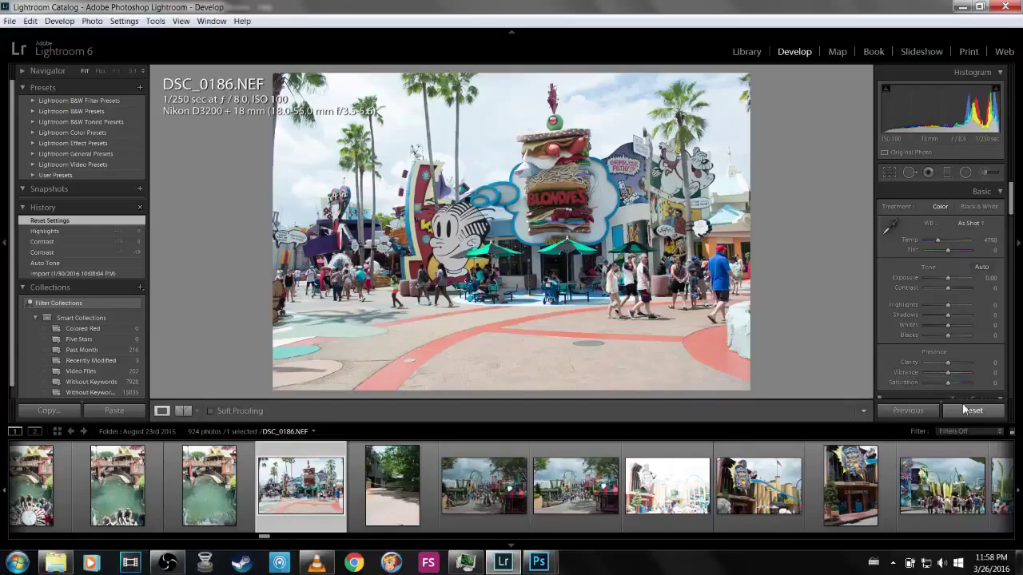
click(570, 101)
click(578, 130)
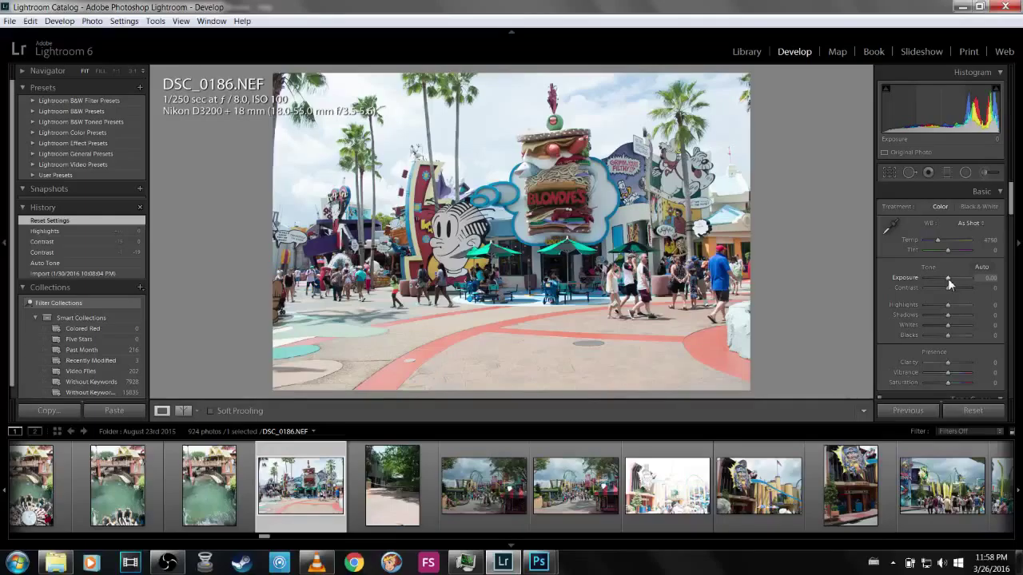
- Set Exposure to -1.07 and compare before and after up close on the sandwich sign and the speech bubbles
drag(948, 278, 944, 278)
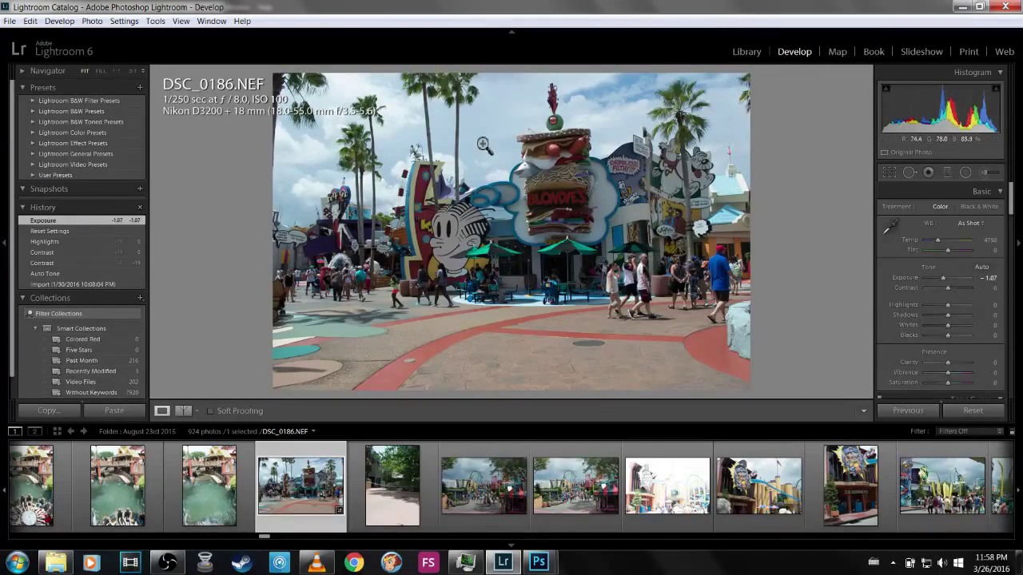
key(y)
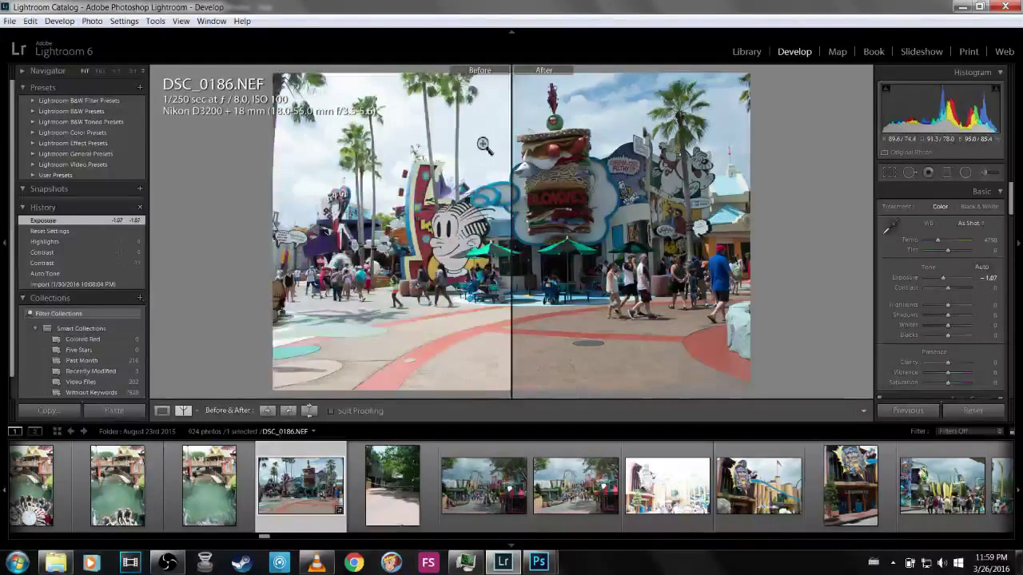
click(561, 119)
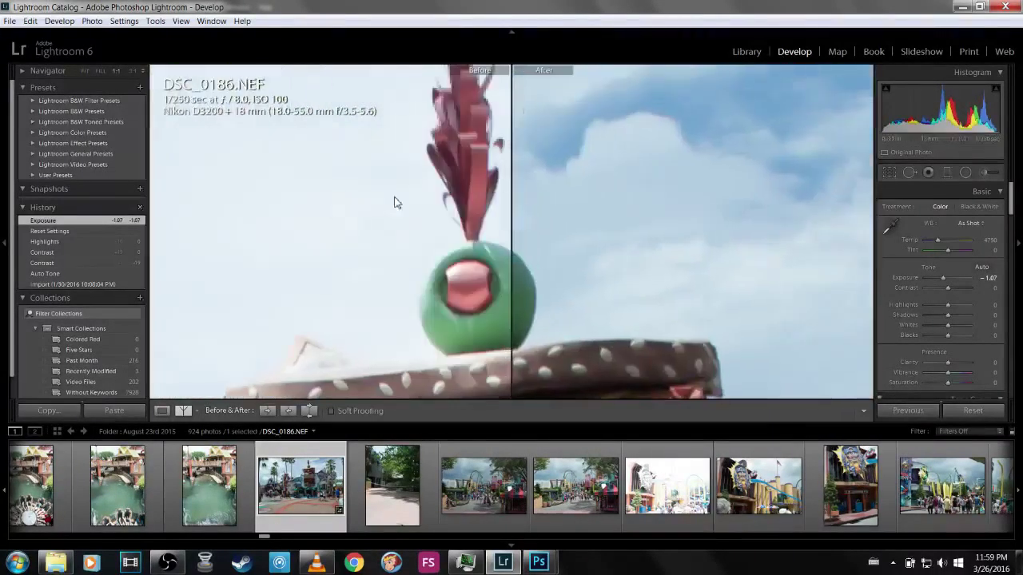
drag(394, 203, 666, 290)
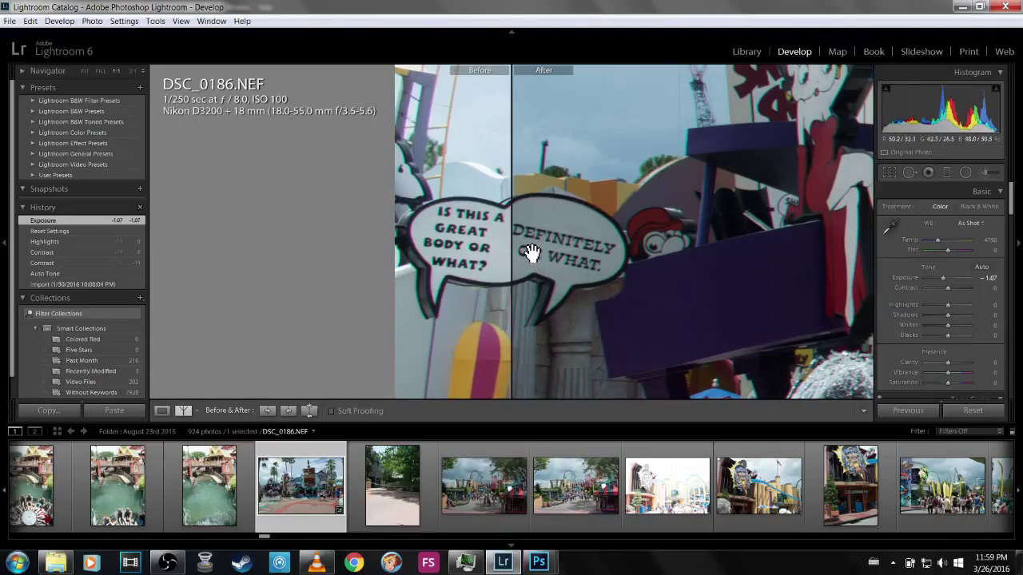
click(446, 283)
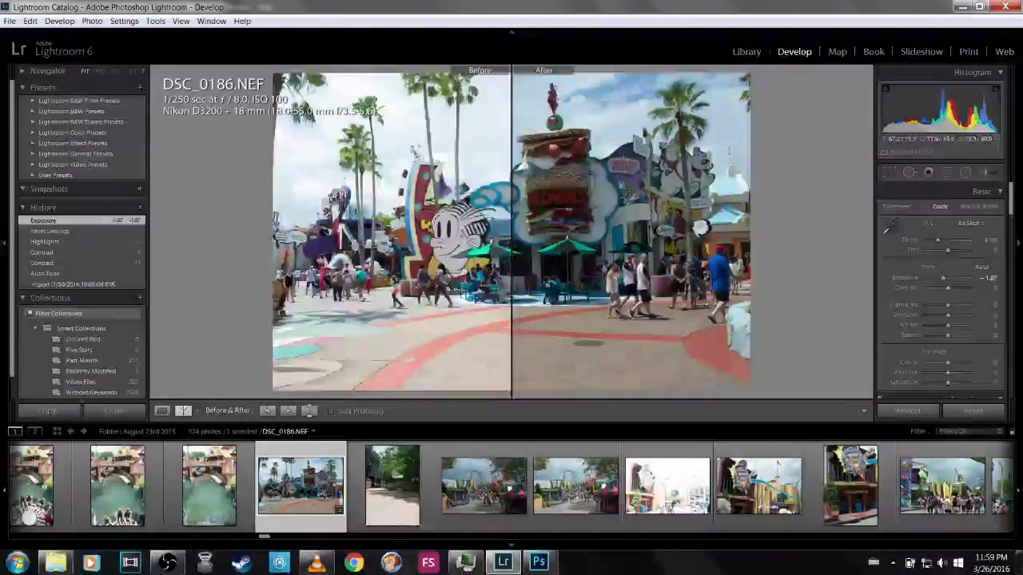
click(297, 230)
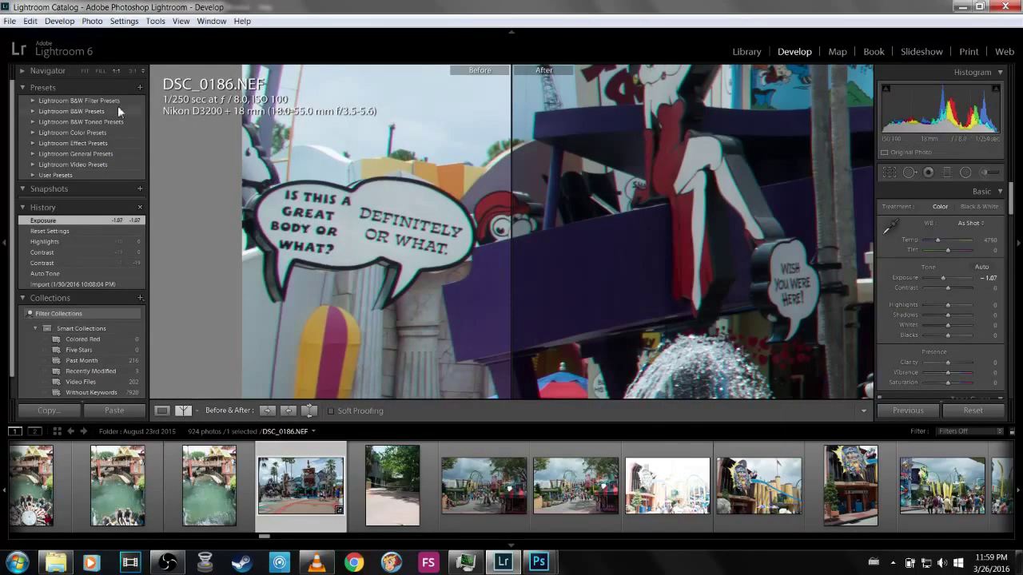
click(382, 189)
key(y)
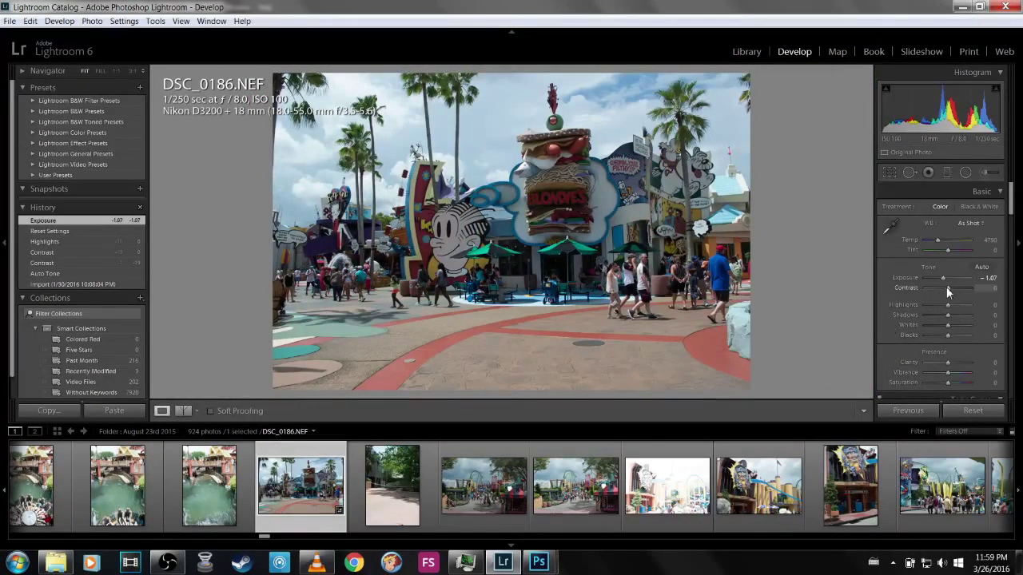
- Try Contrast at -100 on the restaurant photo and restore it to 0
drag(946, 287, 901, 290)
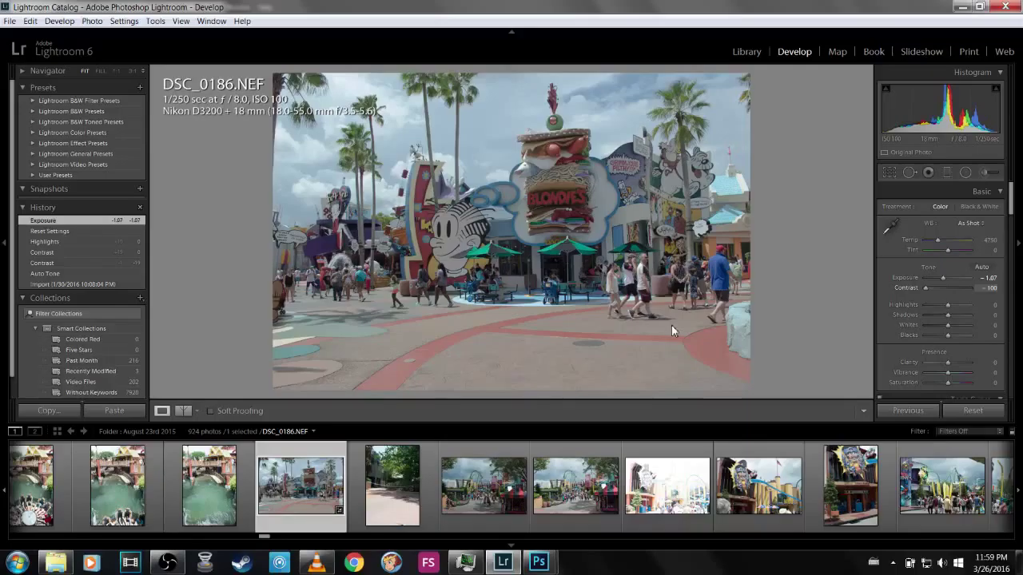
double_click(923, 293)
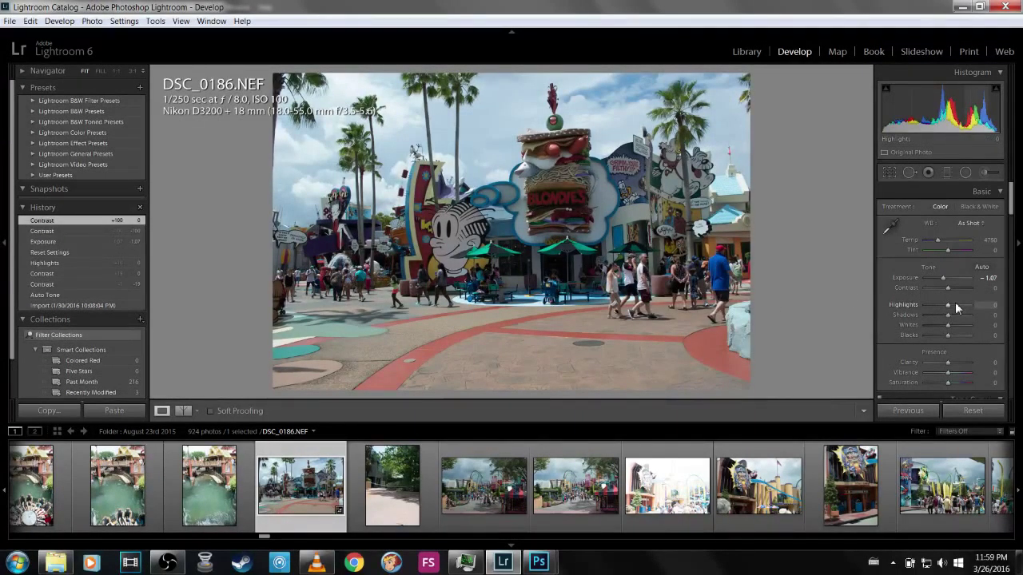
- Set Highlights to -100, Shadows to +26, Whites to -24 and Blacks to +19, and compare the photo before and after
drag(948, 303, 904, 309)
key(backslash)
key(backslash)
key(backslash)
key(backslash)
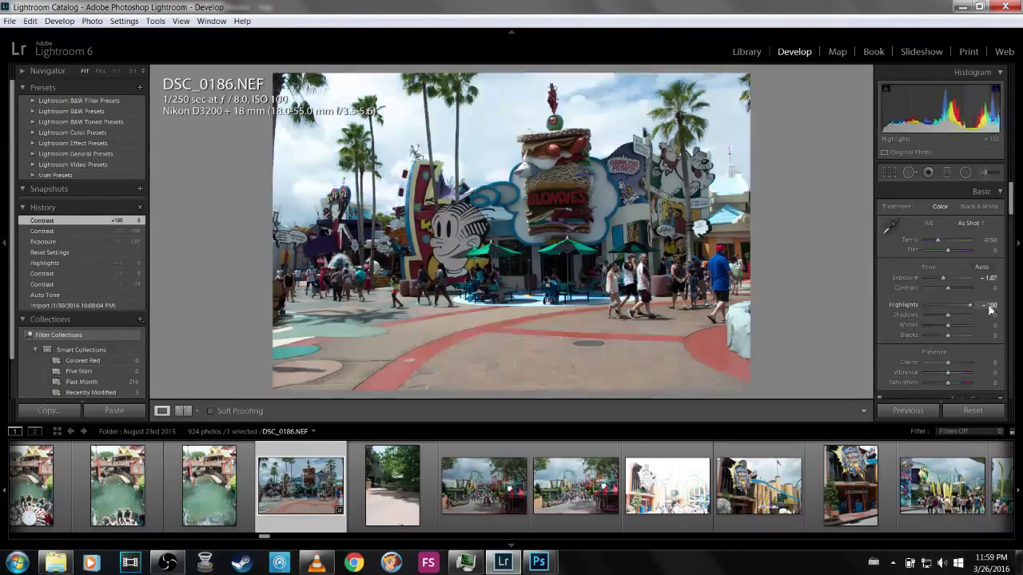
key(backslash)
key(backslash)
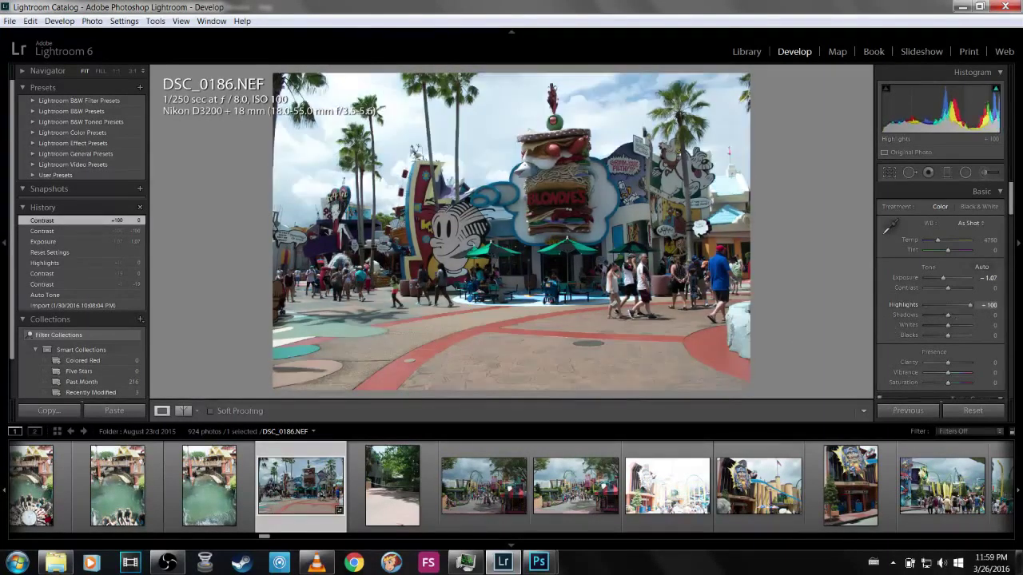
click(932, 304)
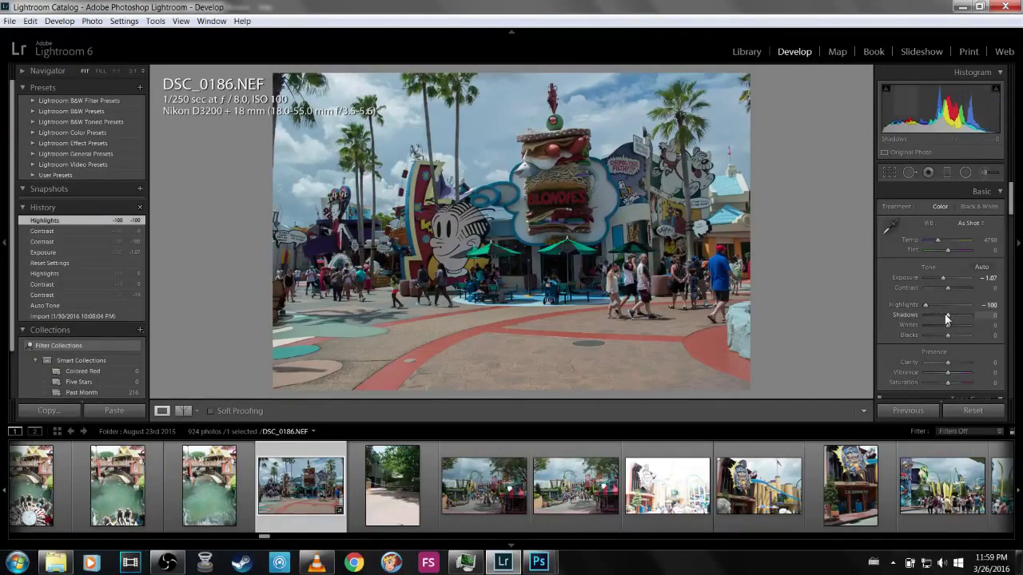
mouse_move(946, 315)
mouse_down()
mouse_move(978, 316)
mouse_move(744, 334)
mouse_move(991, 313)
mouse_move(838, 310)
mouse_move(991, 314)
mouse_move(836, 317)
mouse_move(919, 326)
mouse_move(813, 328)
mouse_move(991, 328)
mouse_move(930, 322)
mouse_move(980, 335)
mouse_move(842, 341)
mouse_move(951, 332)
mouse_move(941, 324)
mouse_up()
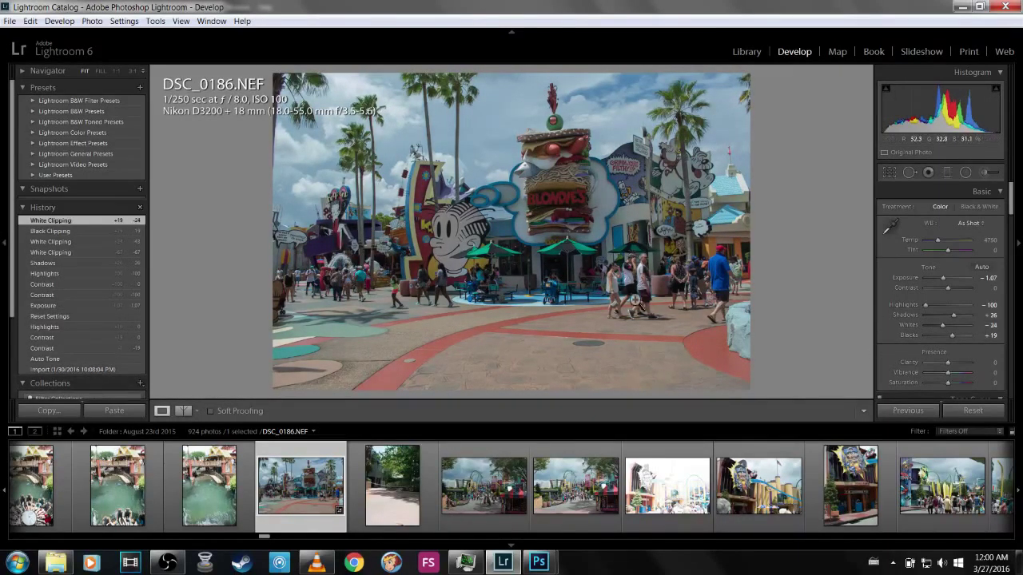
key(y)
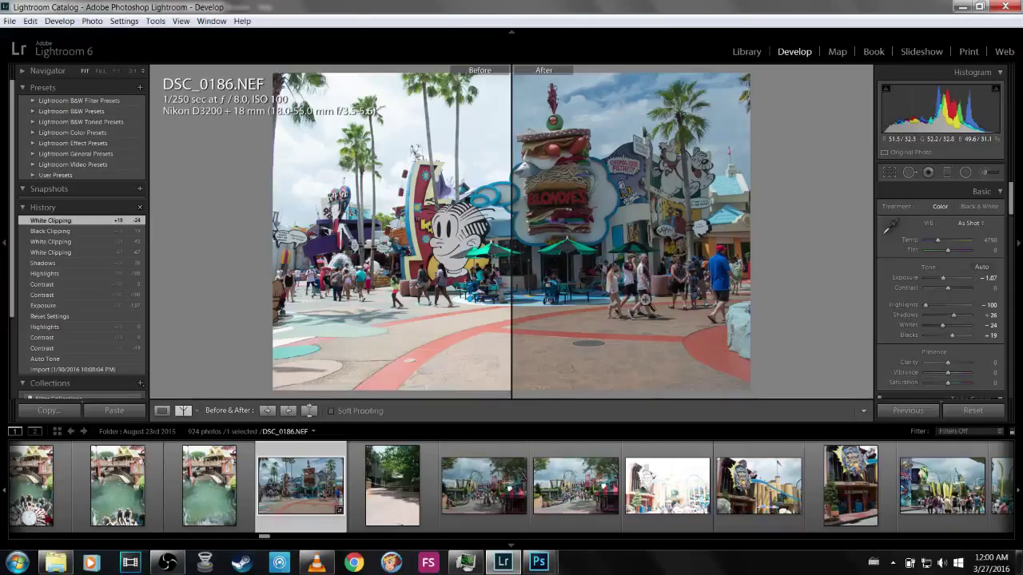
- Try Clarity at -100 and +100, examining the effect on the pedestrians up close
scroll(909, 358, down, 3)
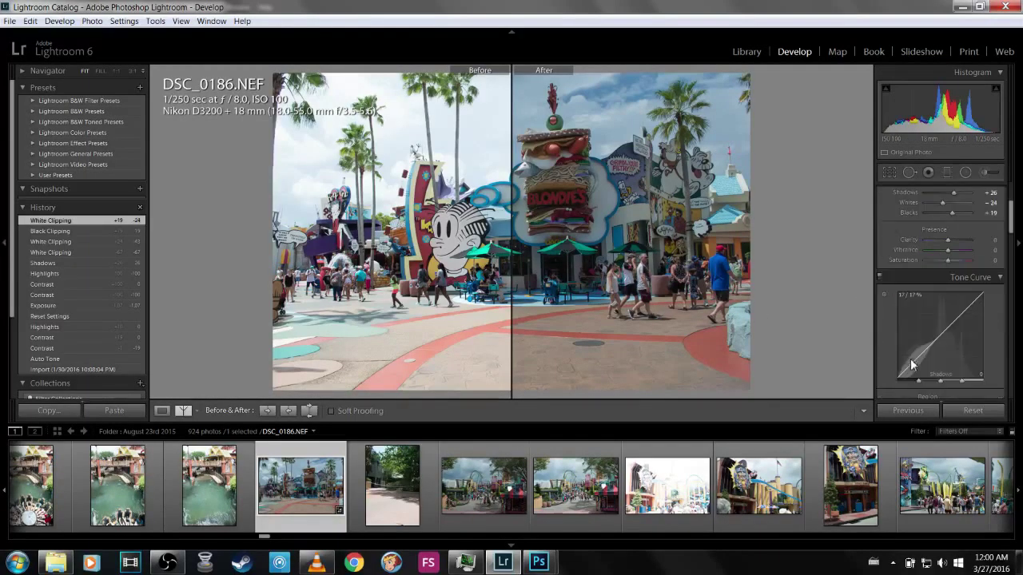
click(947, 243)
drag(946, 242, 794, 240)
key(y)
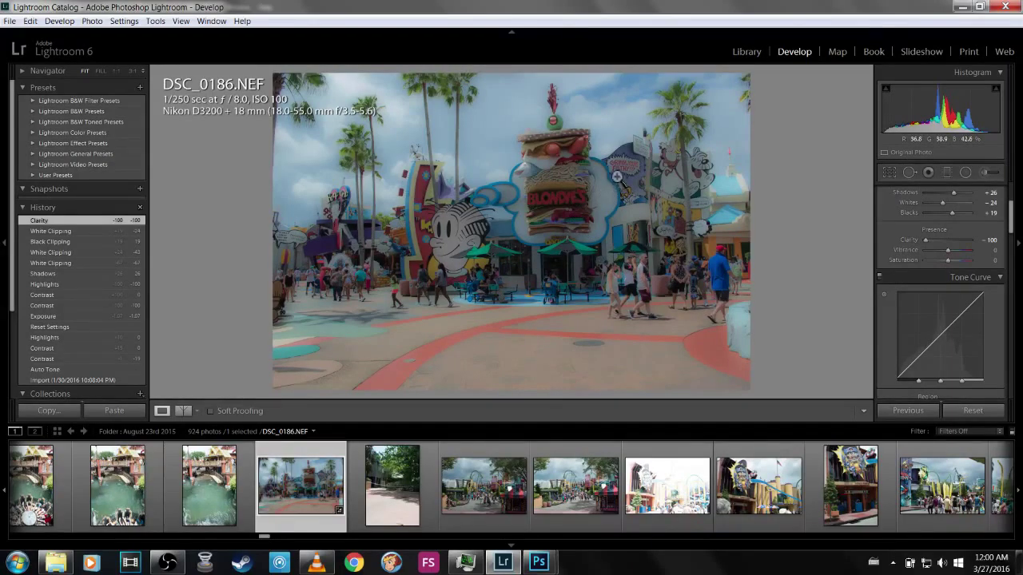
click(659, 279)
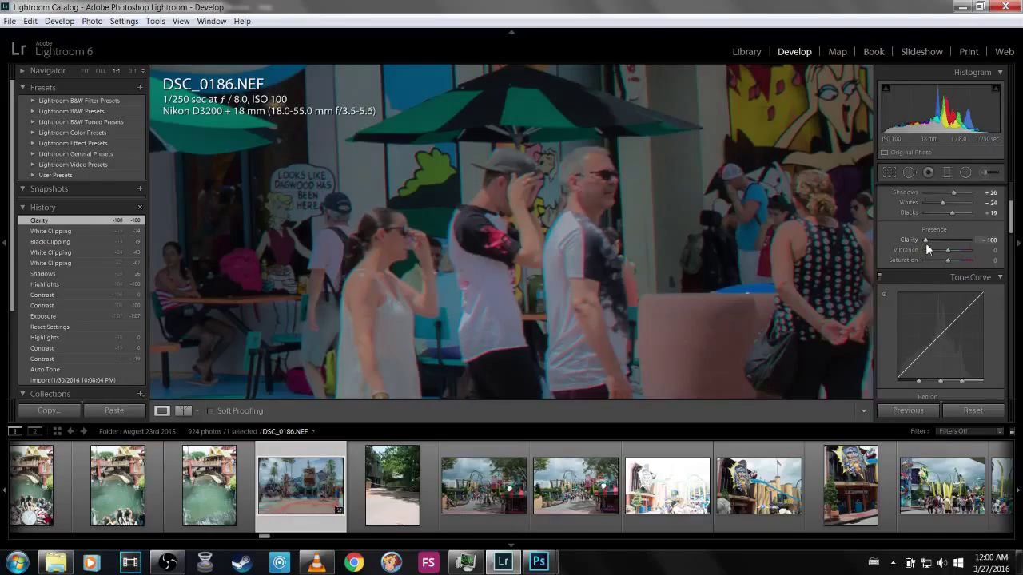
drag(925, 241, 970, 241)
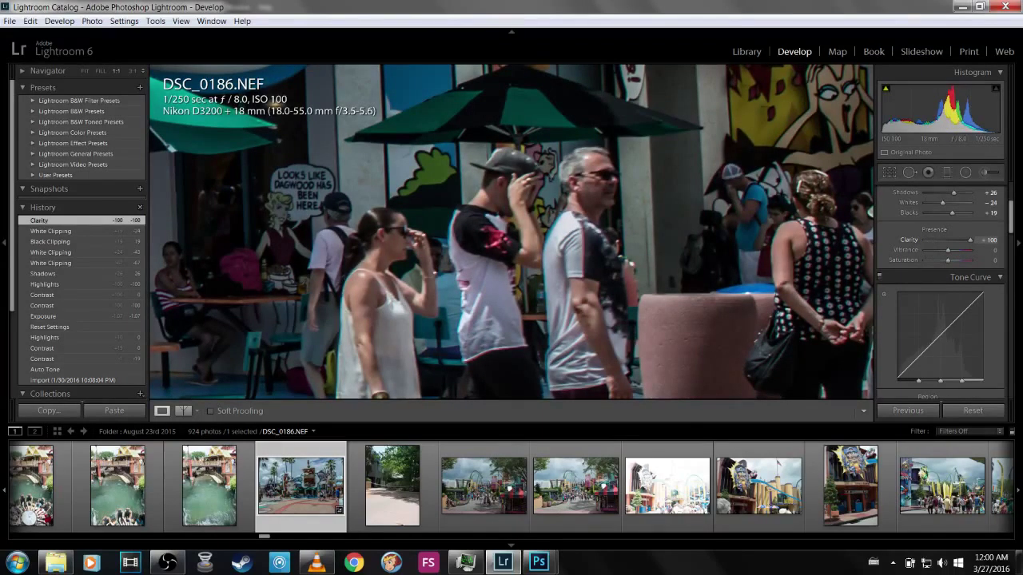
key(ctrl+z)
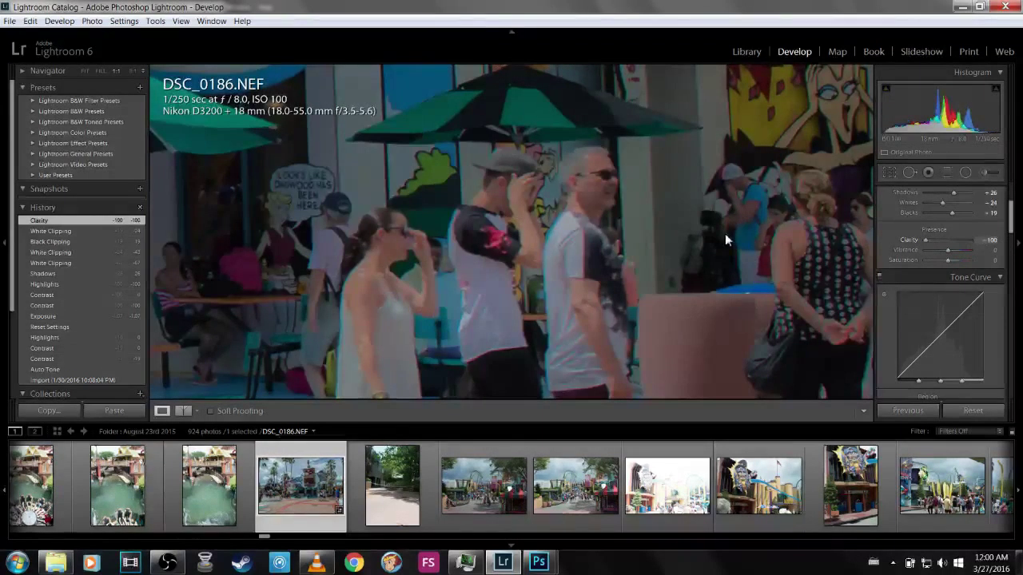
key(ctrl+y)
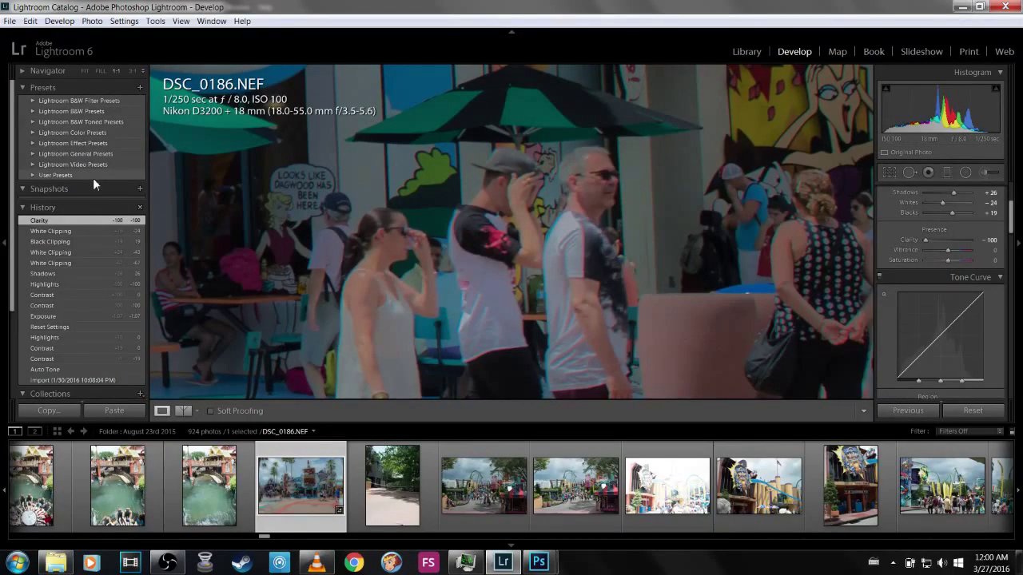
click(252, 193)
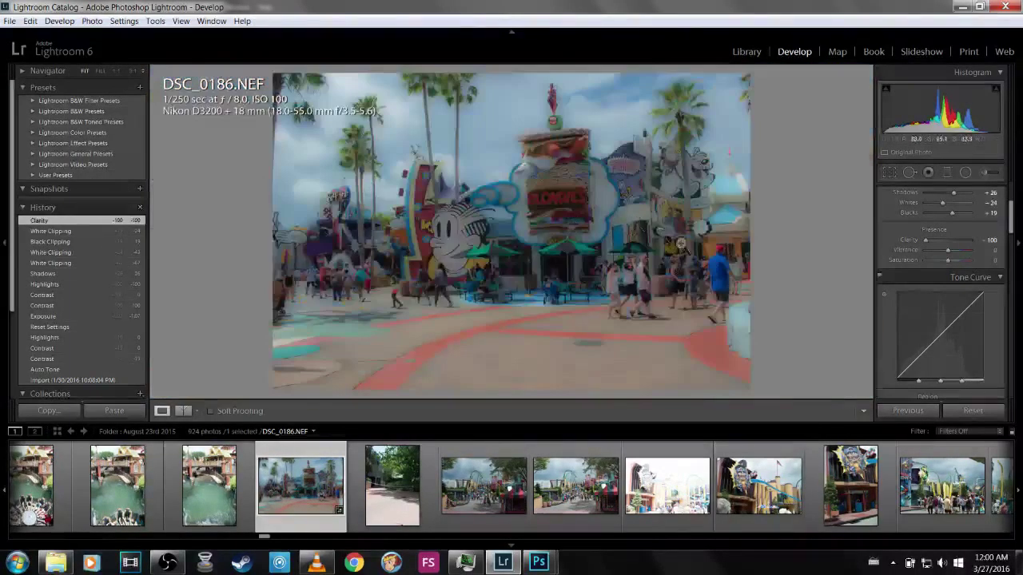
- Return Clarity to its default and set it to -24
double_click(927, 239)
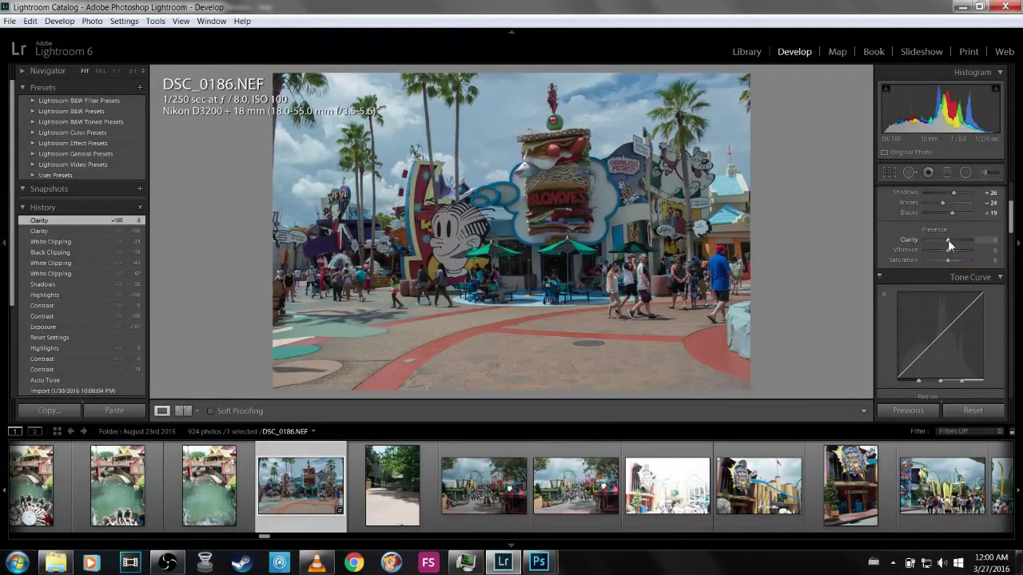
drag(949, 241, 940, 239)
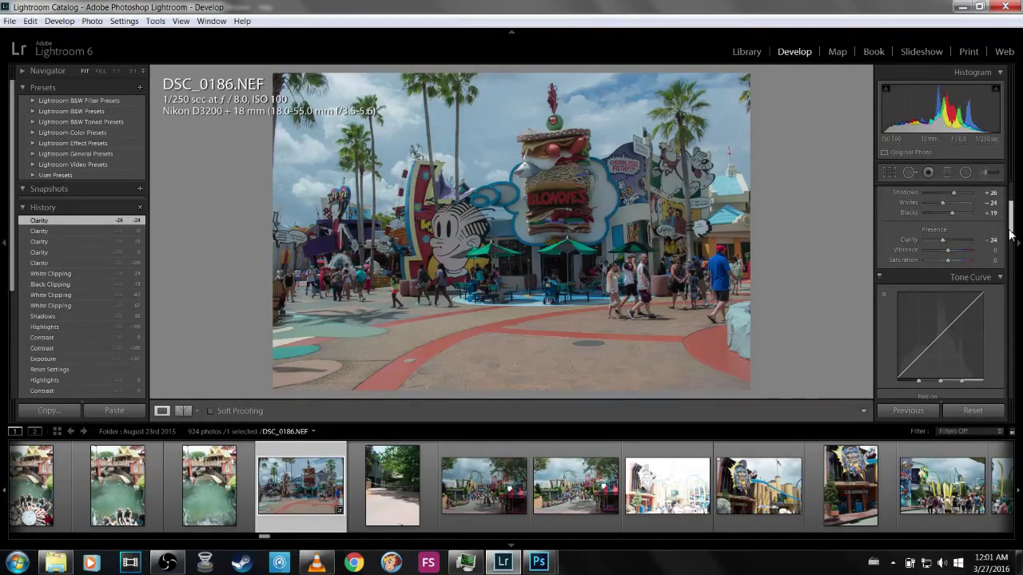
- Set the Tone Curve's Highlights to +55 and Lights to +100, and compare before and after
drag(1010, 235, 1010, 244)
drag(948, 348, 978, 366)
drag(970, 363, 1003, 359)
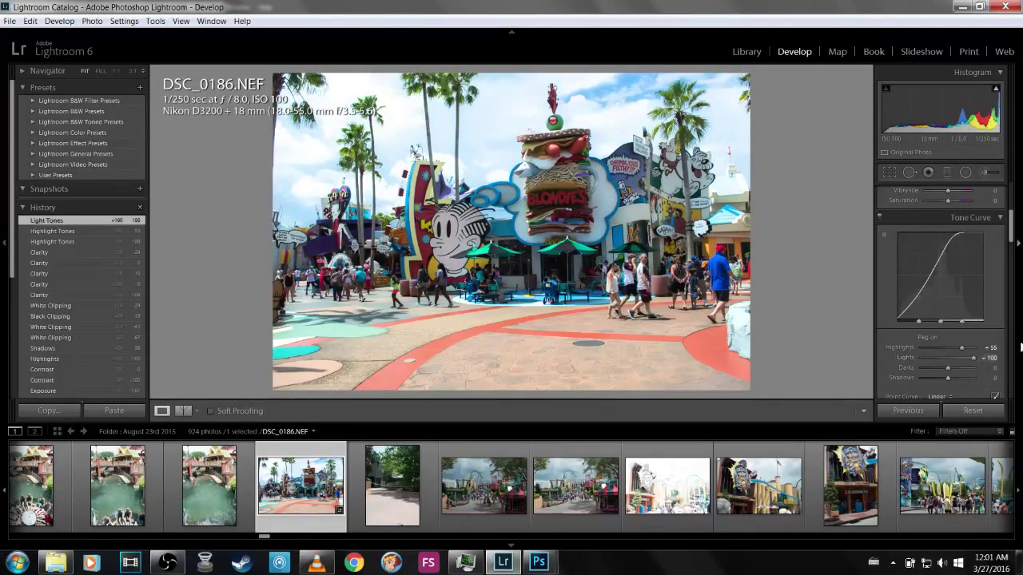
key(shift+y)
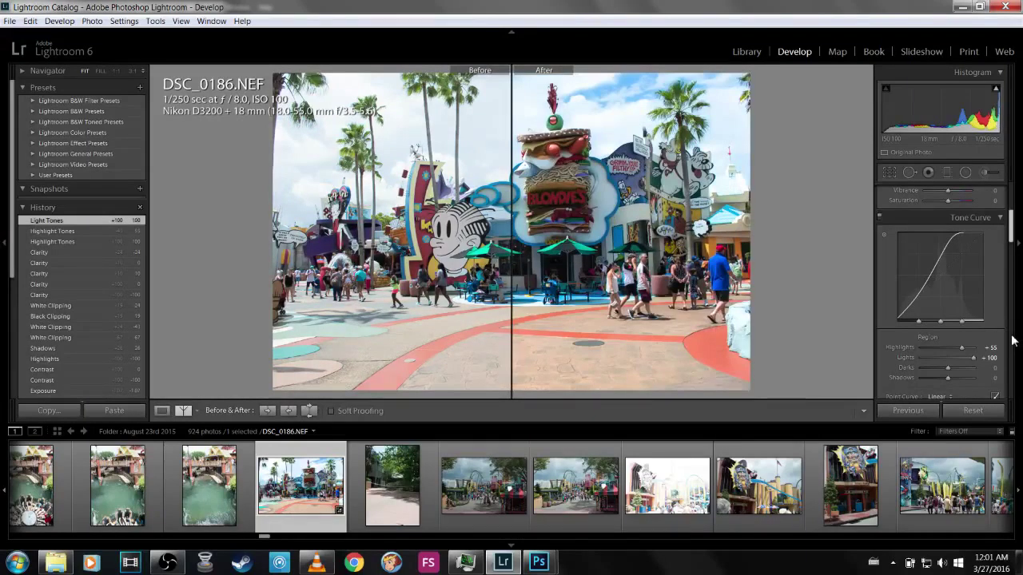
key(shift+y)
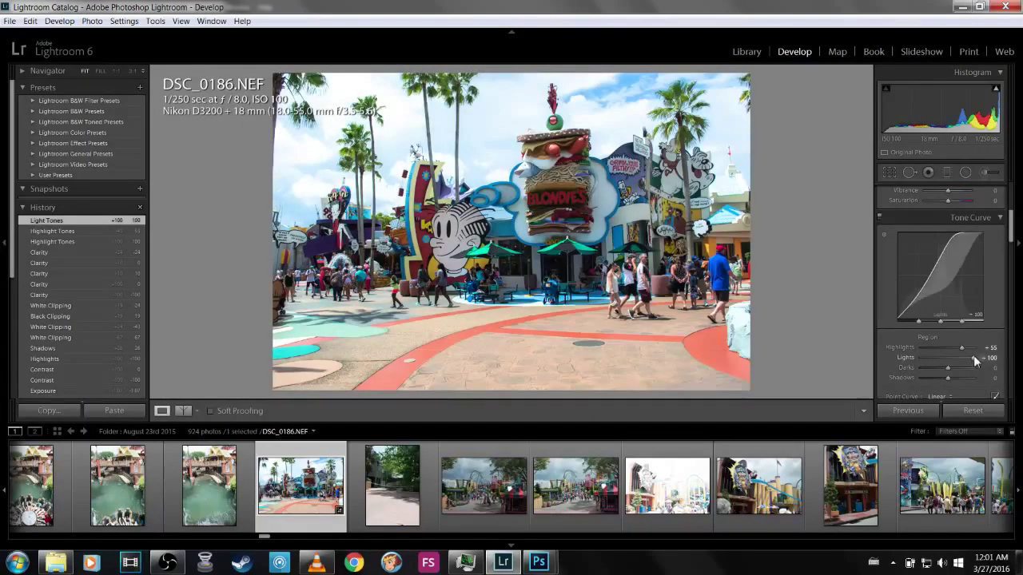
- Set the Tone Curve's Lights to +22, Darks to -3 and Shadows to -22, and compare before and after
drag(973, 355, 943, 374)
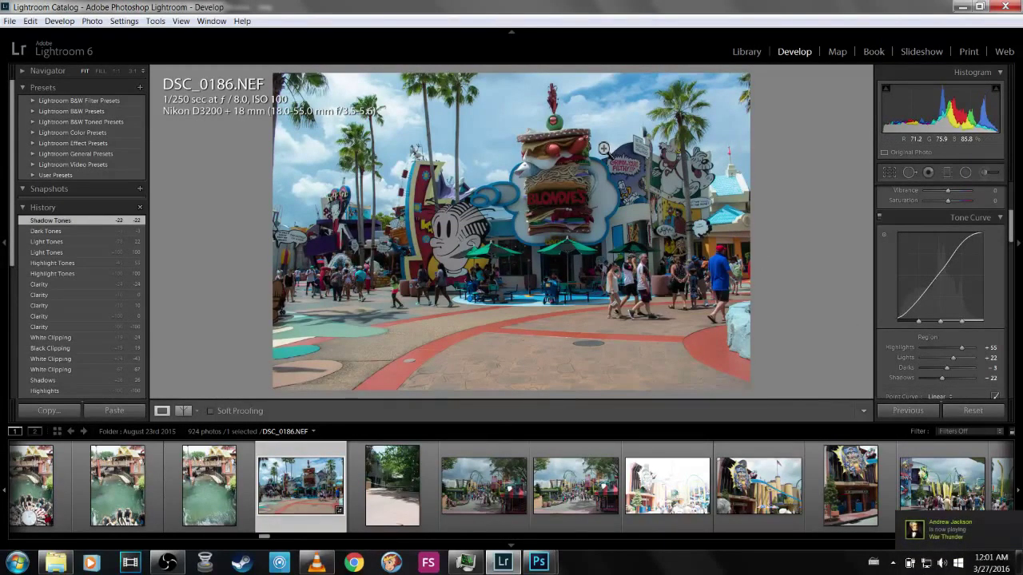
key(y)
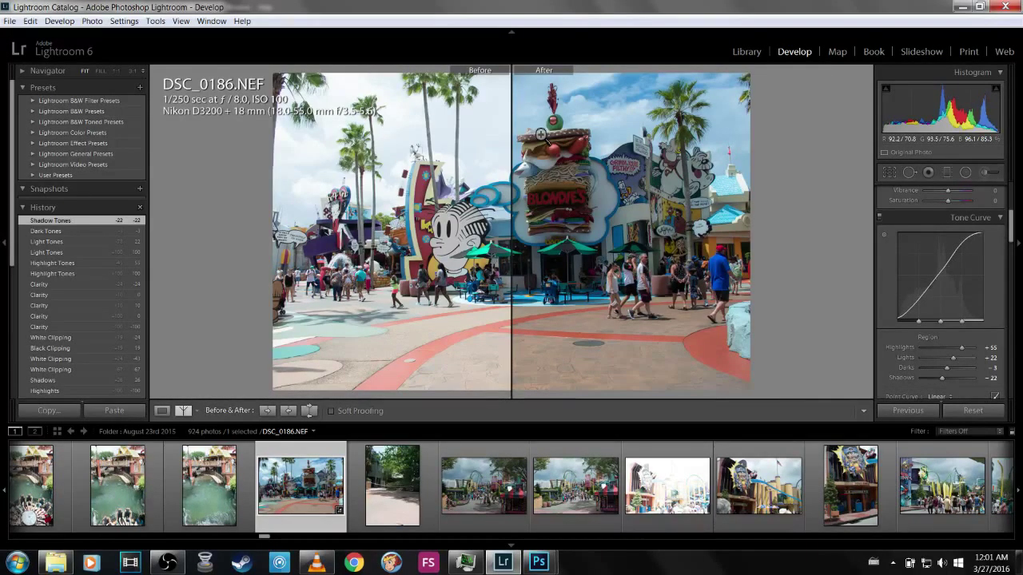
key(y)
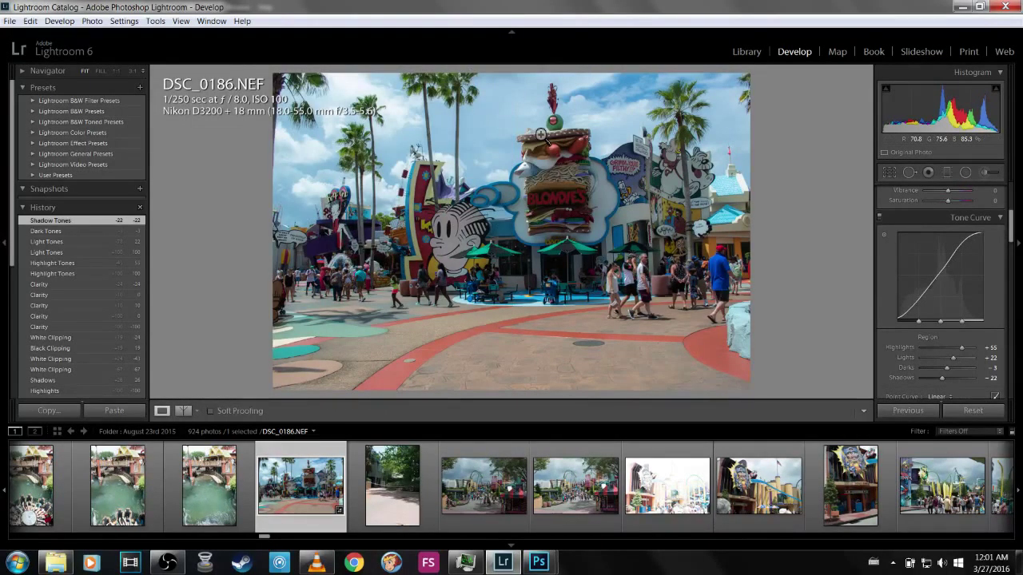
- Examine the colour fringing close up, from the speech-bubble signs at the photo's edge across the crowd by the fountain
scroll(921, 334, down, 4)
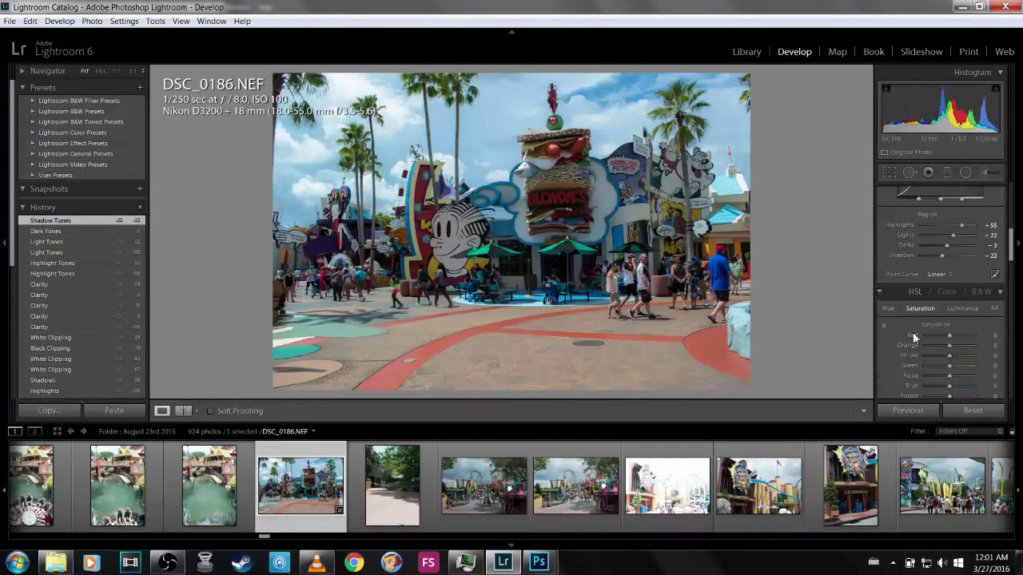
scroll(908, 345, down, 5)
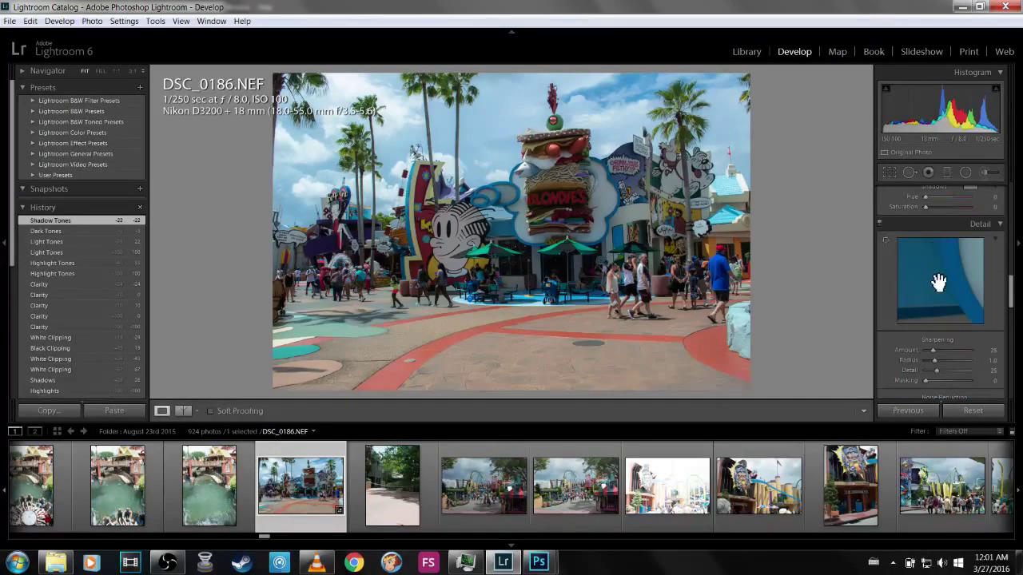
scroll(944, 289, down, 5)
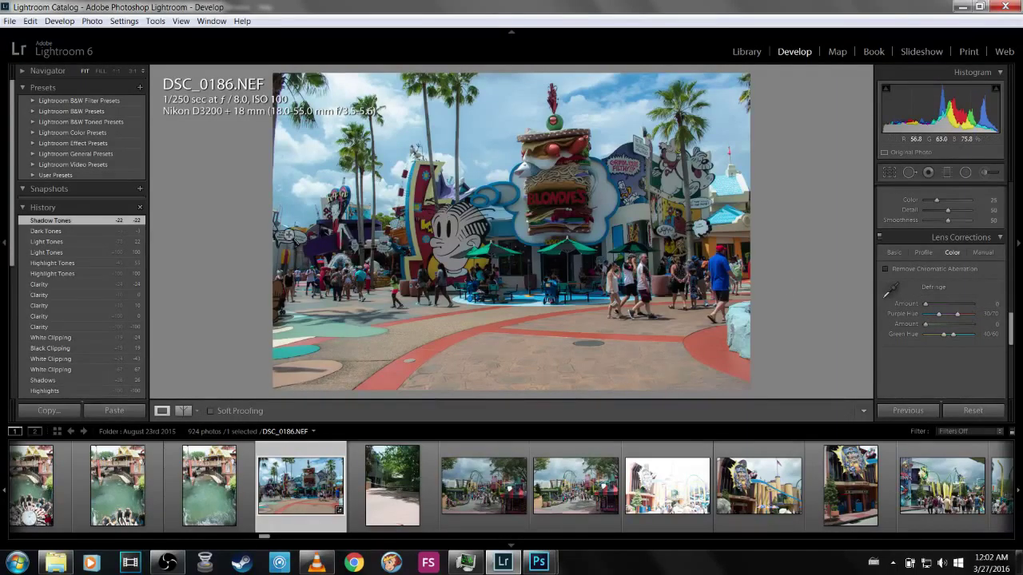
click(276, 248)
drag(276, 248, 365, 200)
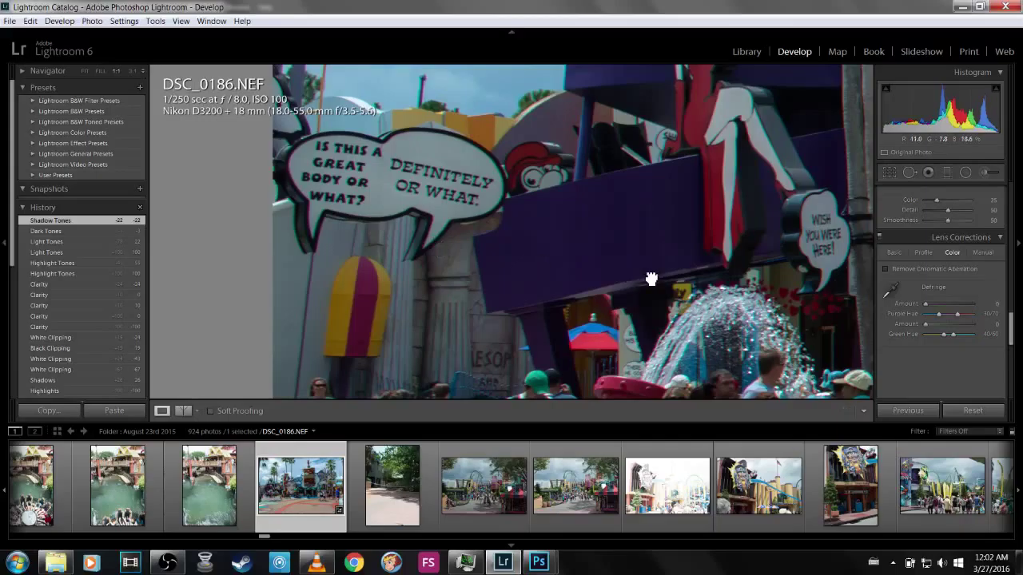
drag(651, 279, 635, 238)
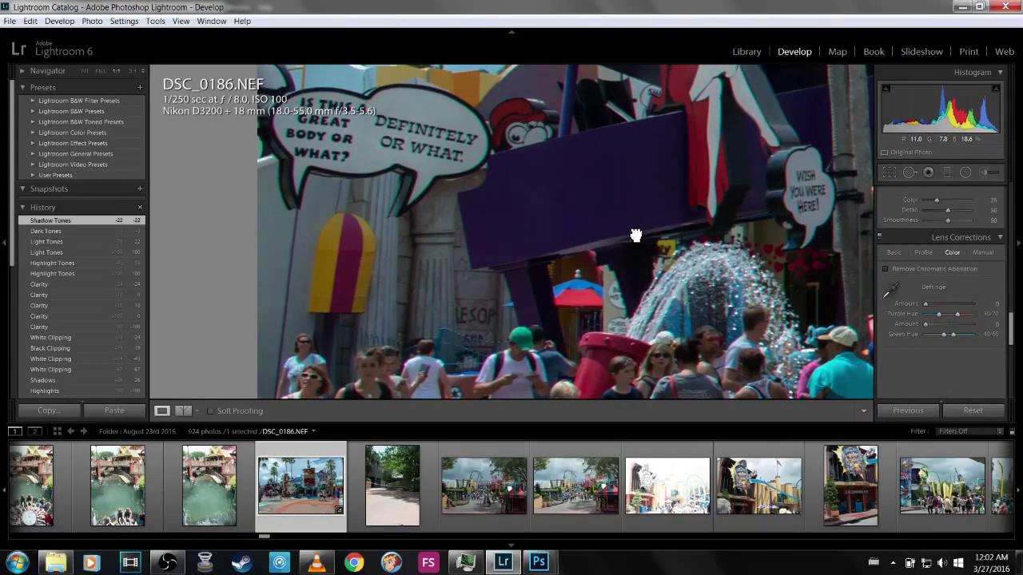
drag(635, 233, 479, 178)
drag(783, 239, 669, 235)
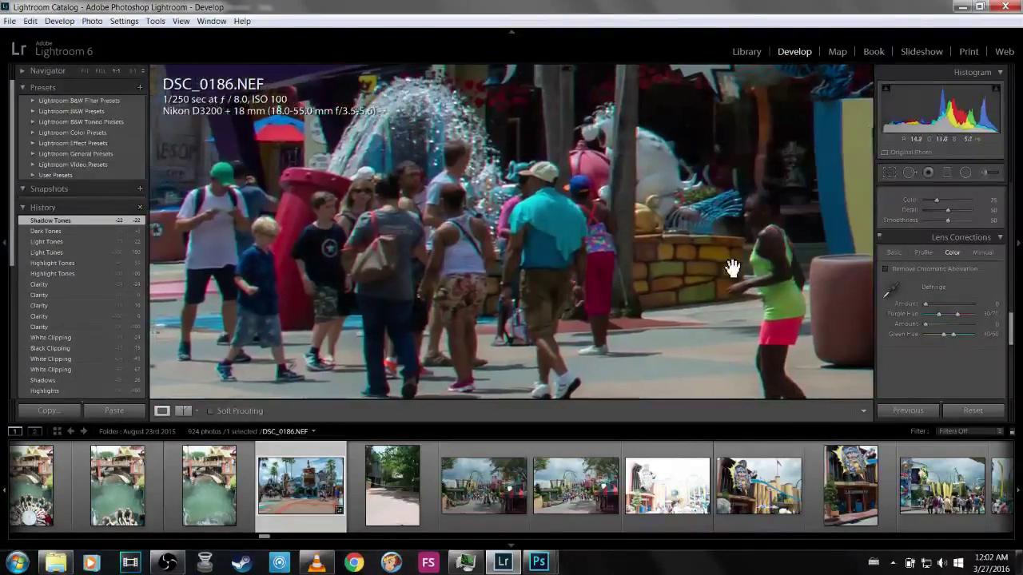
drag(732, 268, 634, 263)
drag(788, 247, 678, 354)
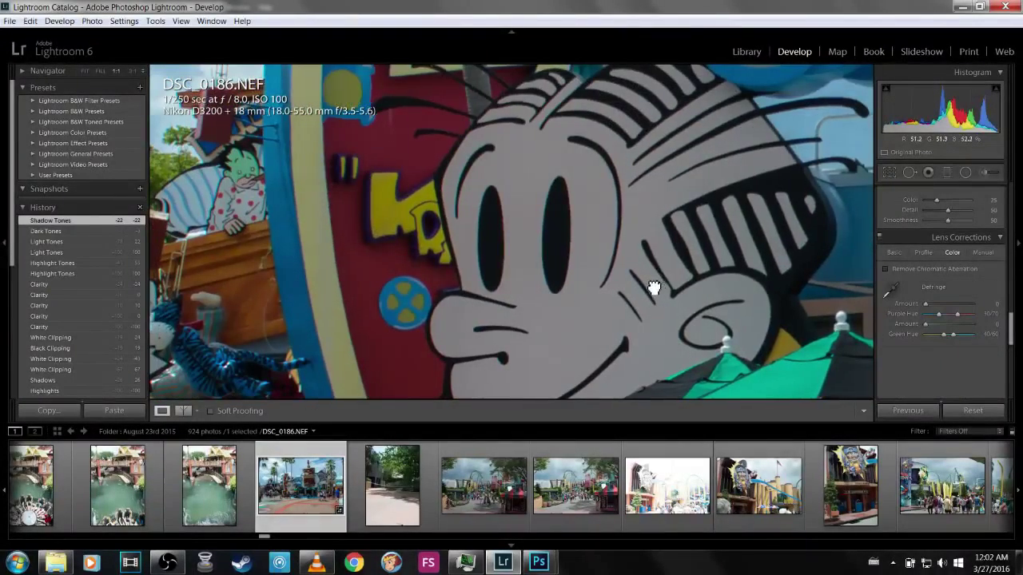
- Compare the fringing around the central burger sign with the fringing around the speech bubbles at the photo's edge
drag(653, 287, 520, 290)
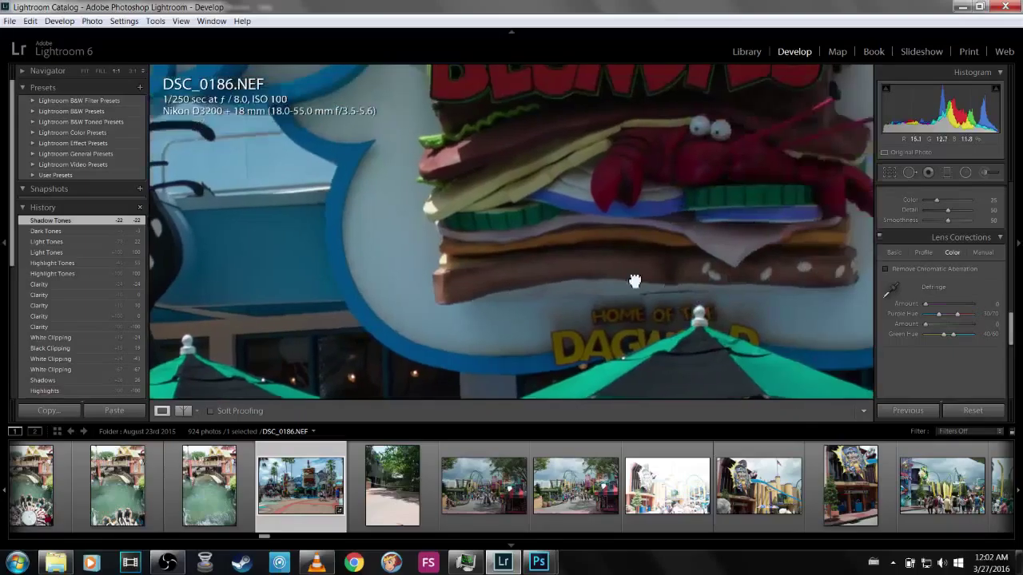
drag(634, 280, 523, 251)
drag(719, 240, 575, 244)
drag(658, 223, 301, 226)
drag(534, 237, 839, 240)
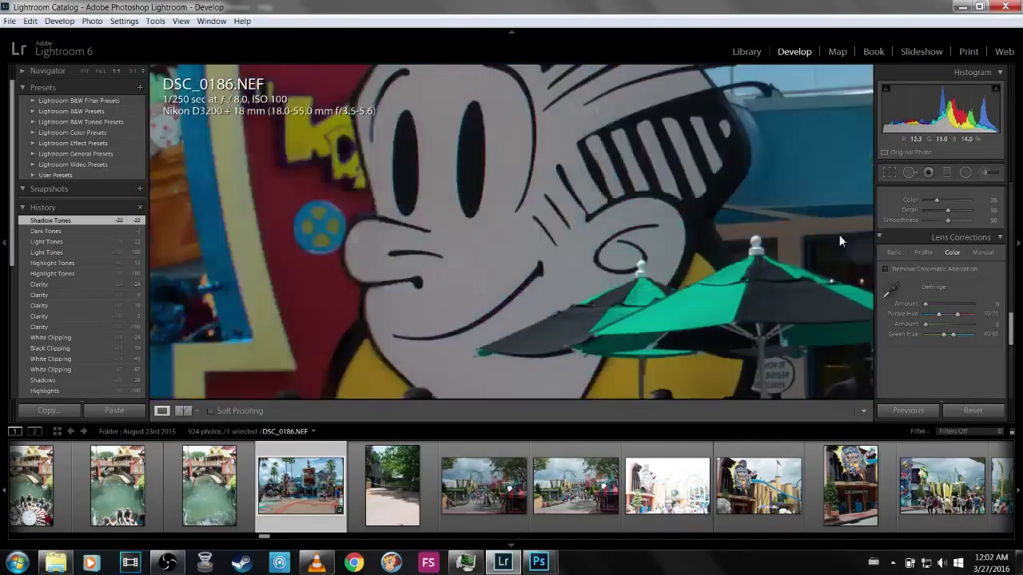
drag(384, 239, 831, 244)
drag(447, 242, 750, 242)
drag(399, 244, 681, 265)
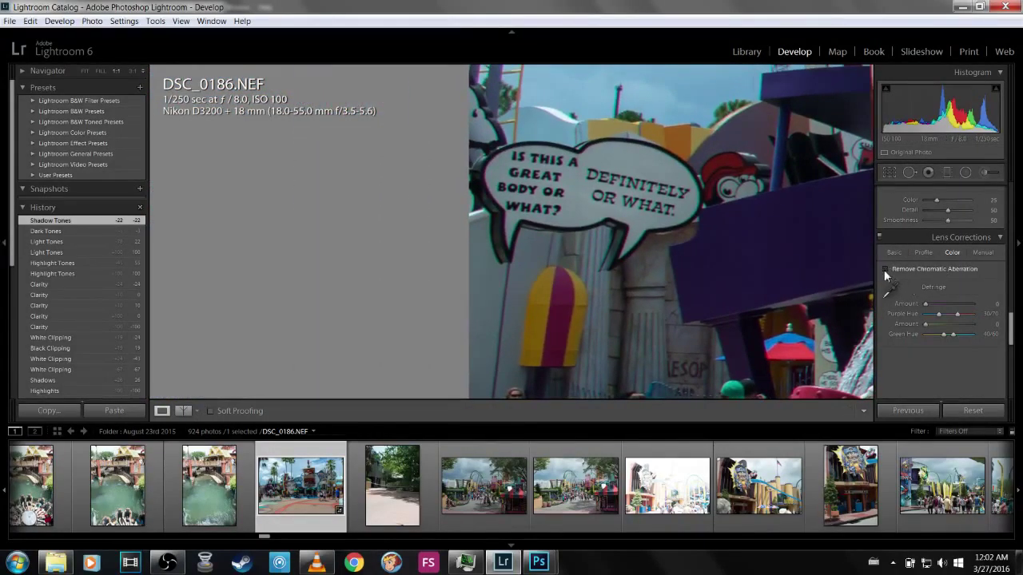
- Toggle Remove Chromatic Aberration on and off to compare the edges of the speech-bubble signs
click(885, 270)
click(887, 292)
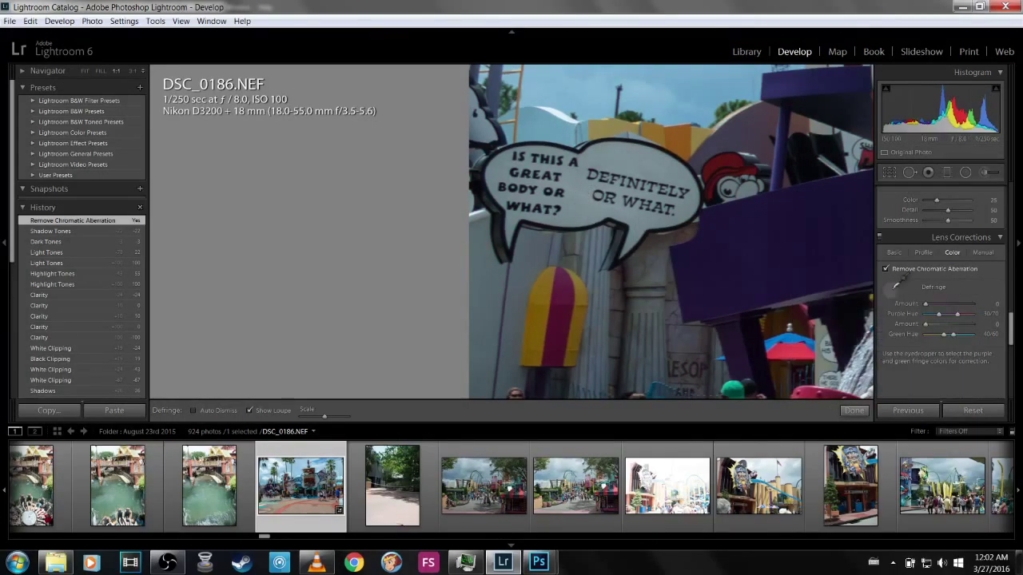
click(885, 269)
click(886, 269)
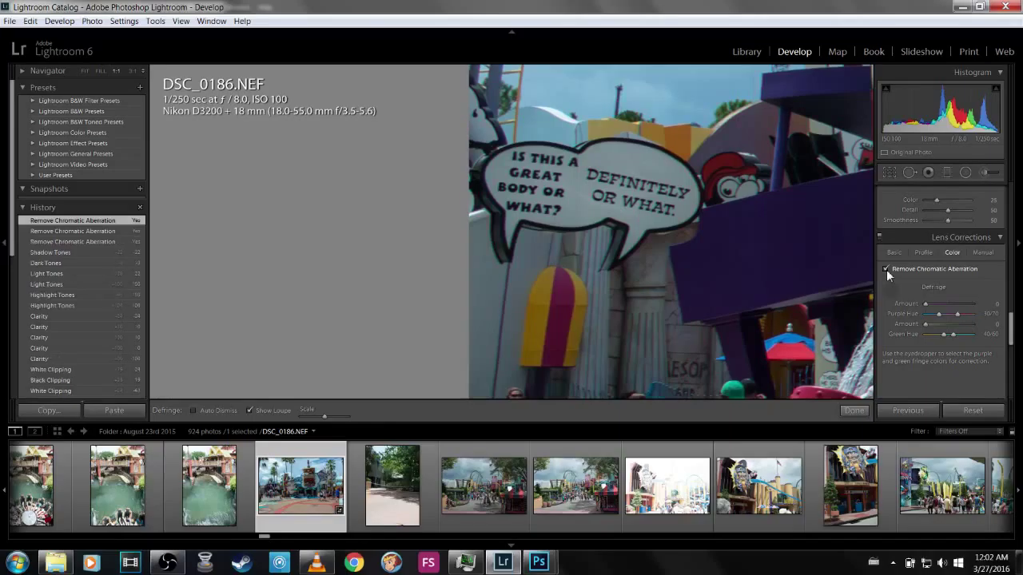
click(886, 269)
- Sample a fringe colour beneath the purple sign with the Defringe selector, producing Amount 3 and Purple Hue 21/61
click(779, 309)
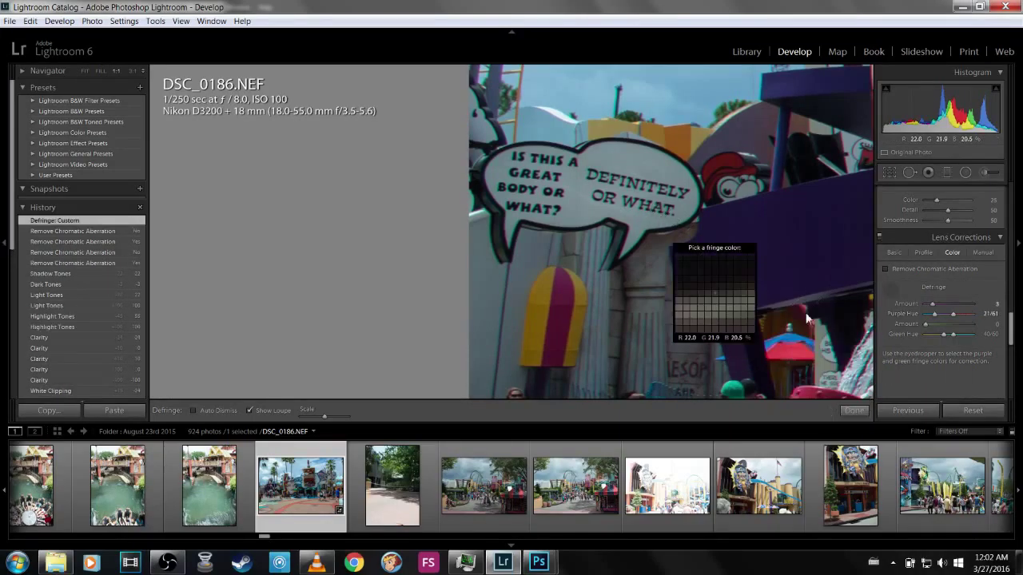
click(893, 291)
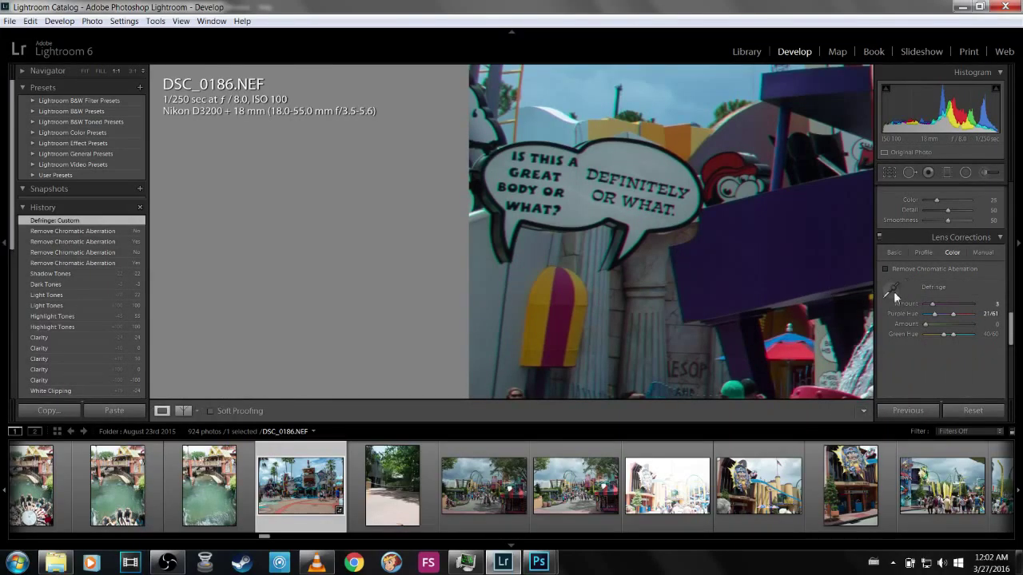
mouse_move(818, 333)
mouse_down()
mouse_move(367, 130)
mouse_move(674, 258)
mouse_move(717, 253)
mouse_up()
click(717, 254)
click(710, 229)
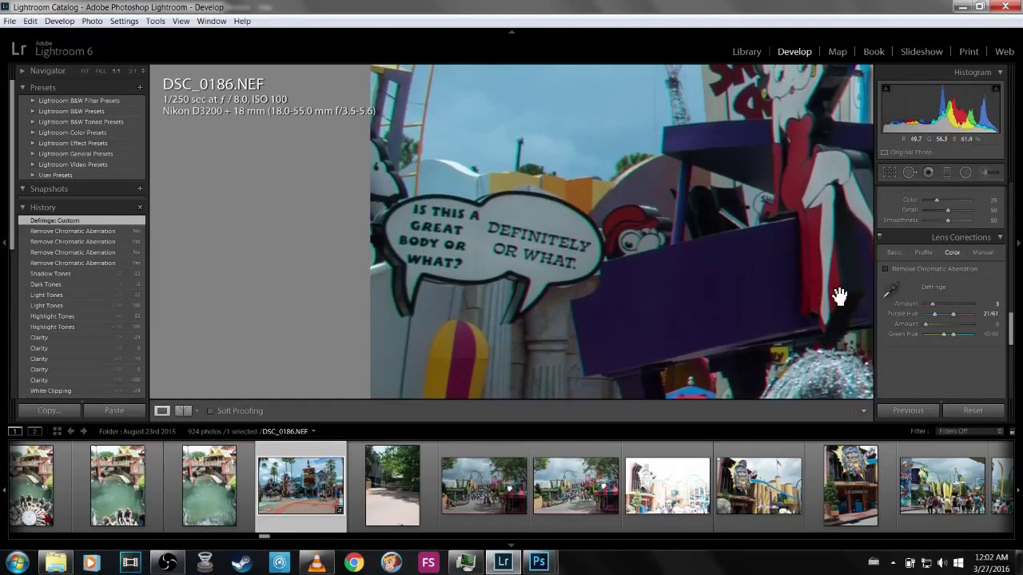
- Compare Remove Chromatic Aberration on and off, and leave it enabled while viewing the umbrella and fountain at 3:1
click(885, 269)
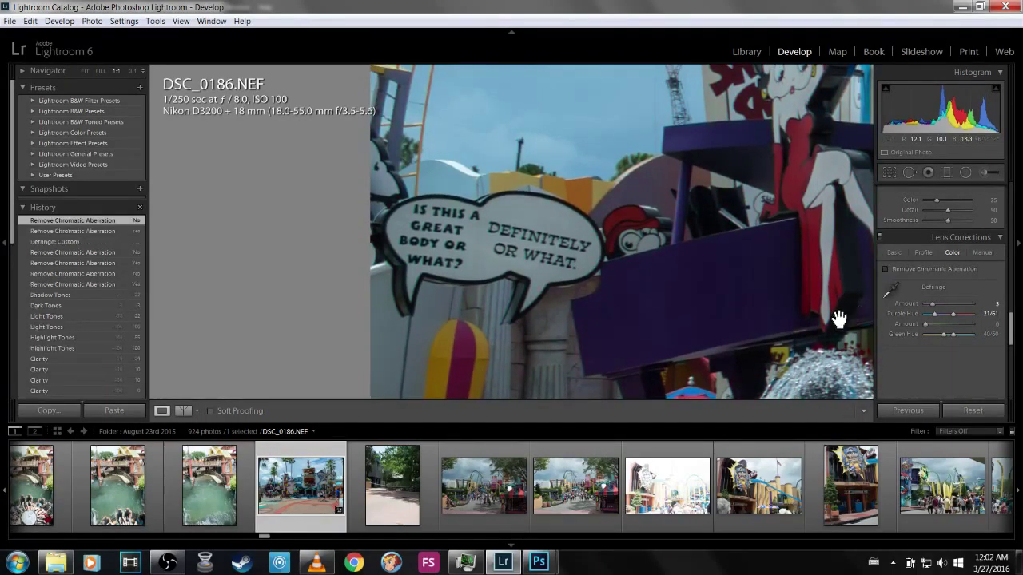
drag(838, 318, 701, 231)
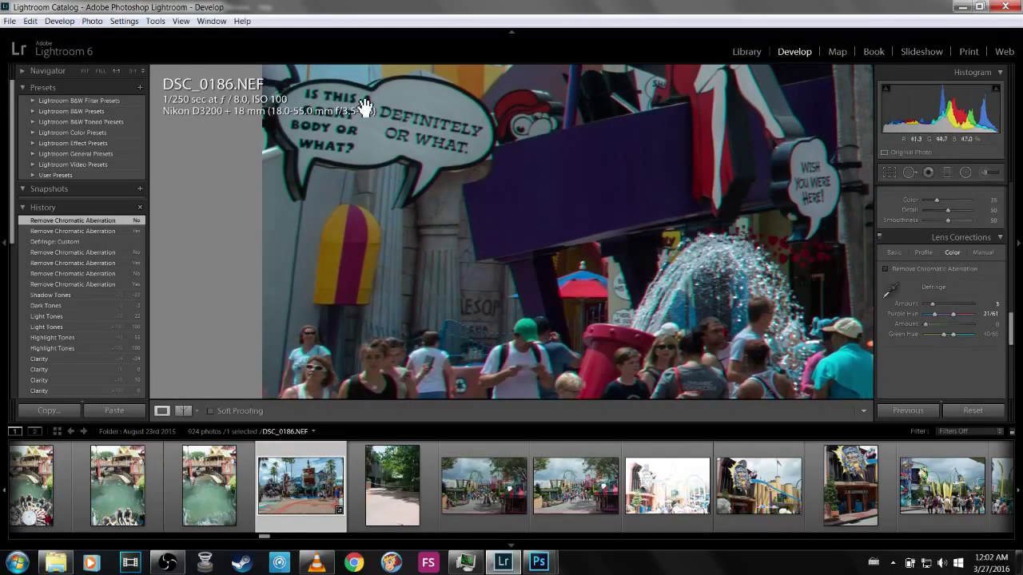
click(48, 68)
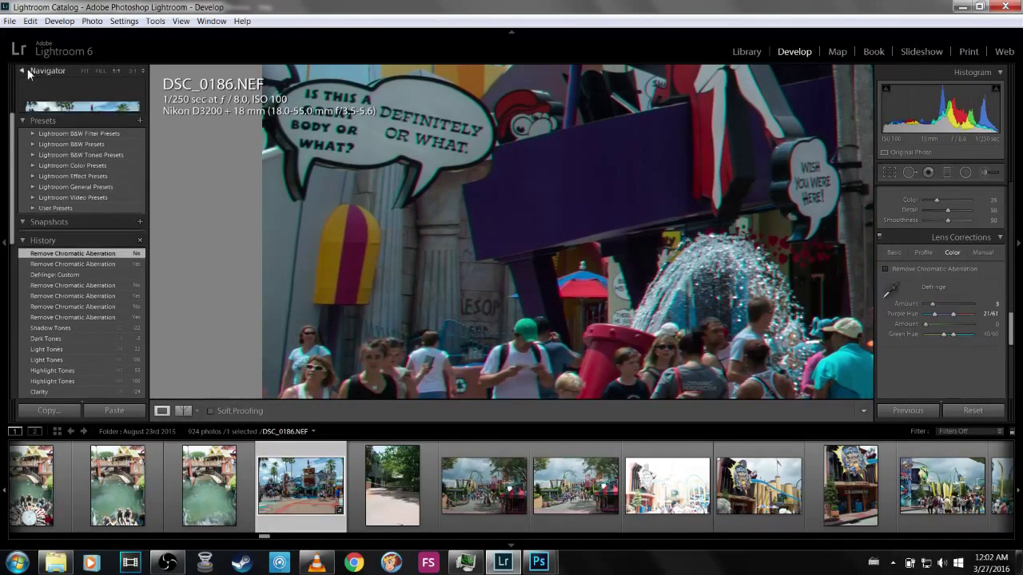
click(134, 72)
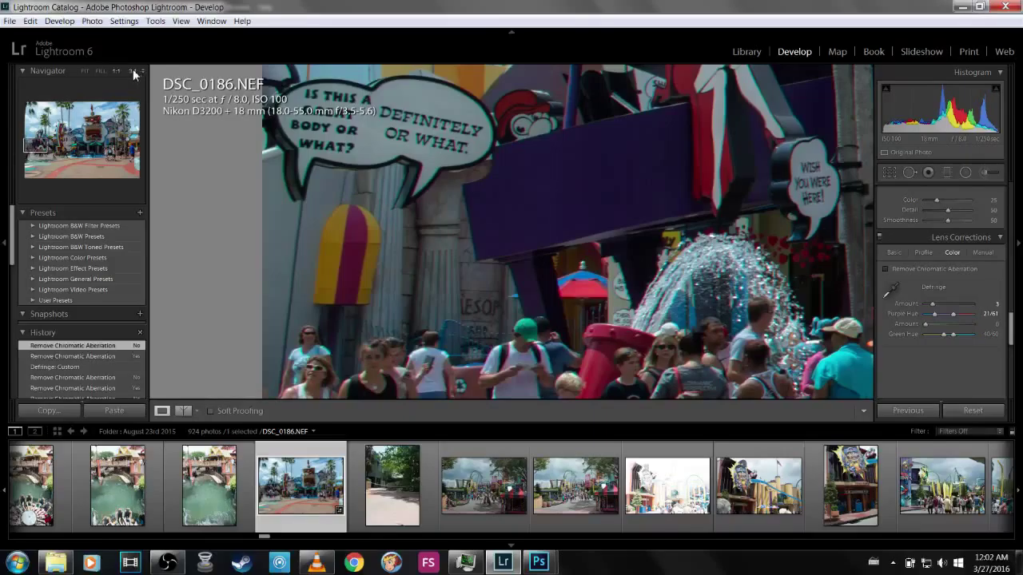
scroll(555, 231, right, 5)
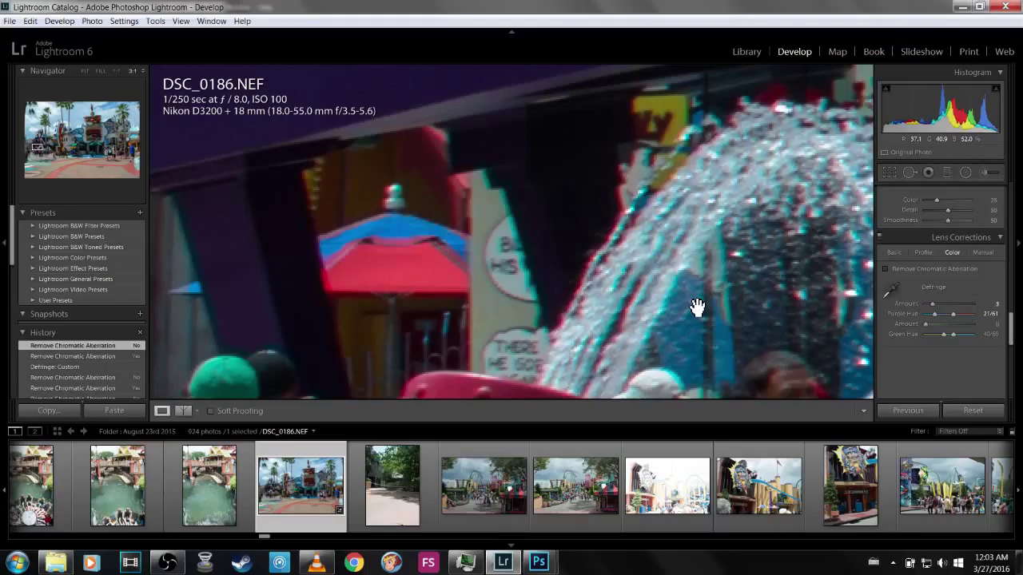
click(894, 269)
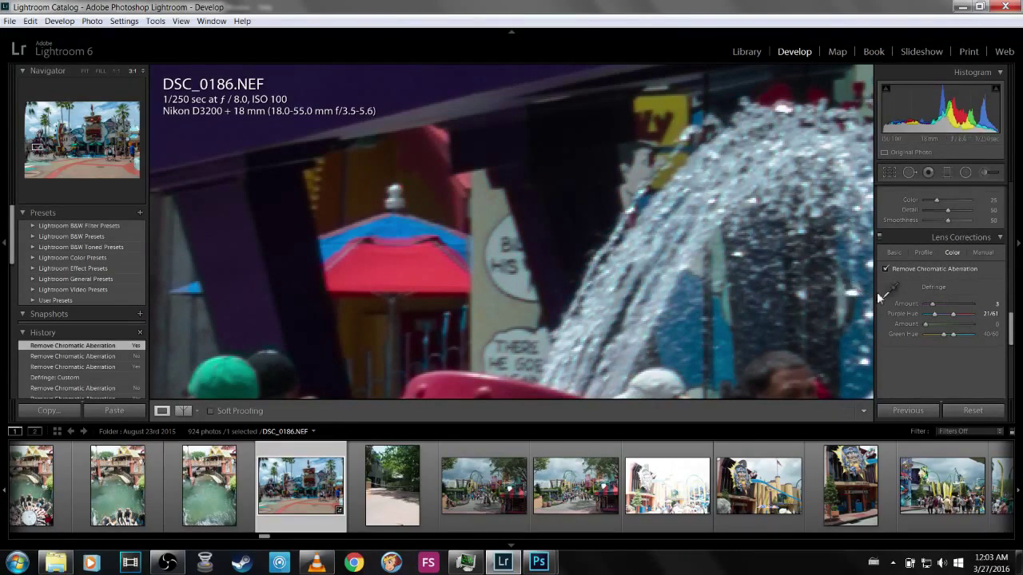
- Try sampling another fringe colour near the umbrella's tip, and set the Defringe Purple Hue to 31/61
click(885, 293)
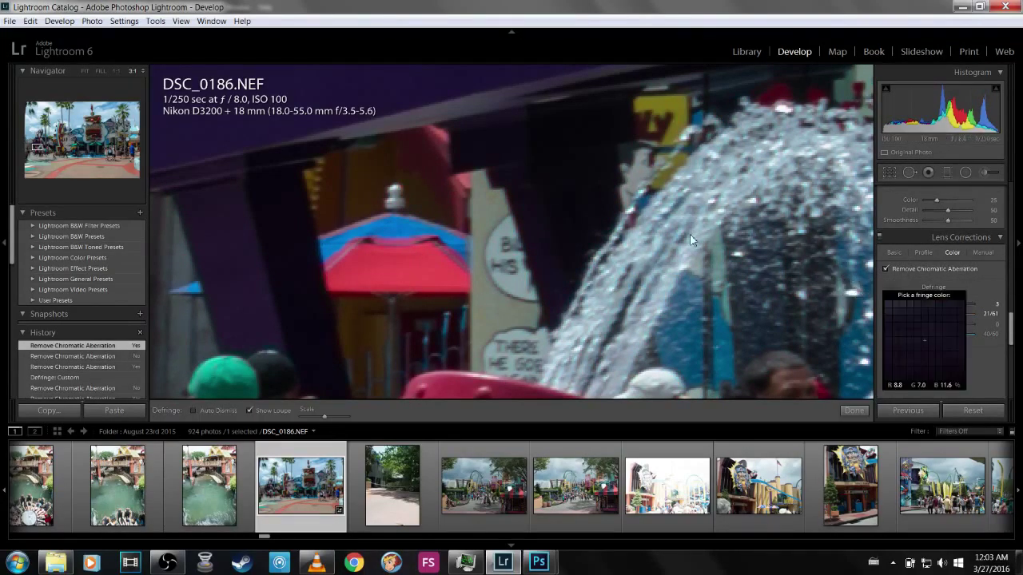
click(404, 184)
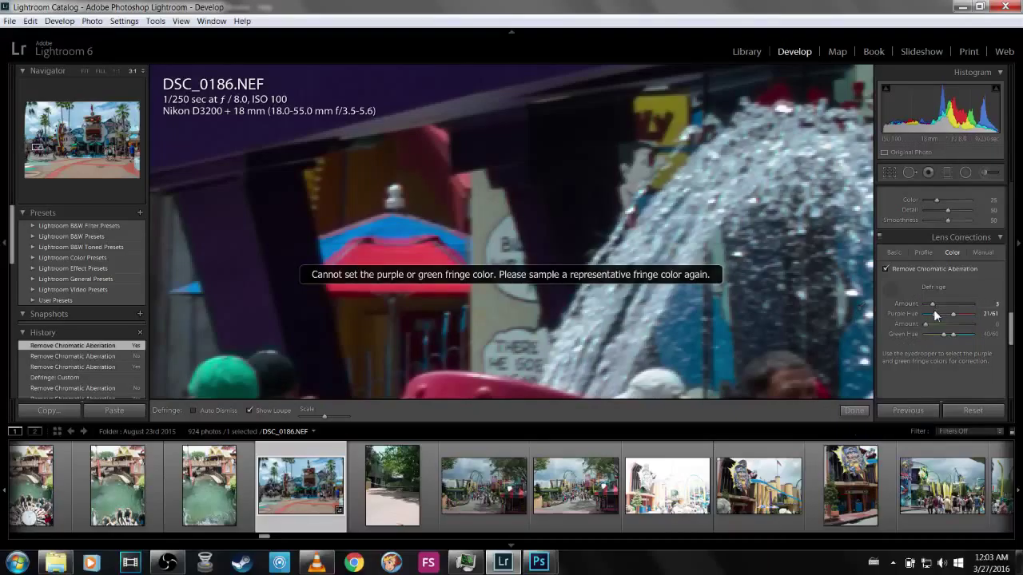
drag(933, 310, 927, 313)
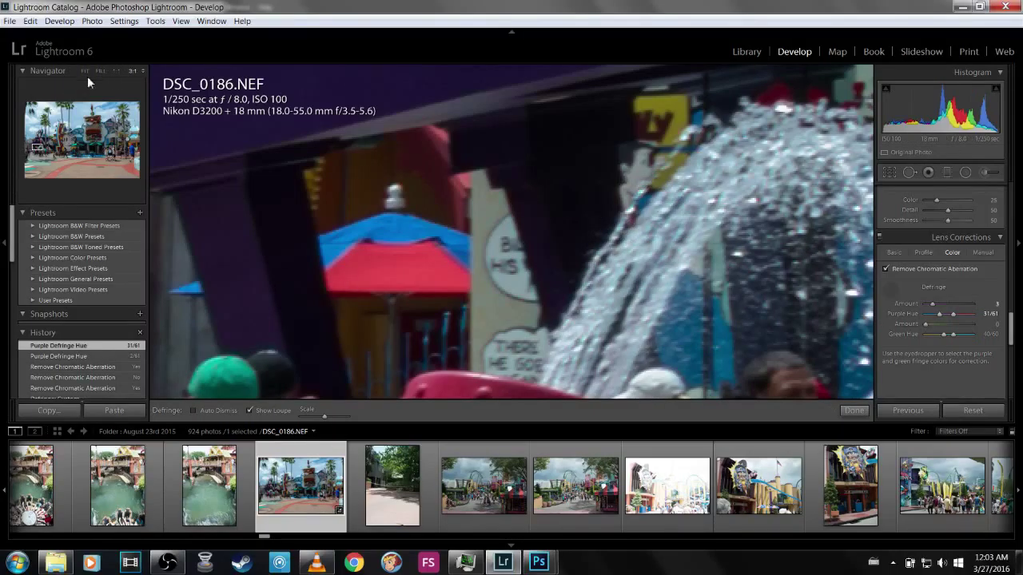
click(116, 71)
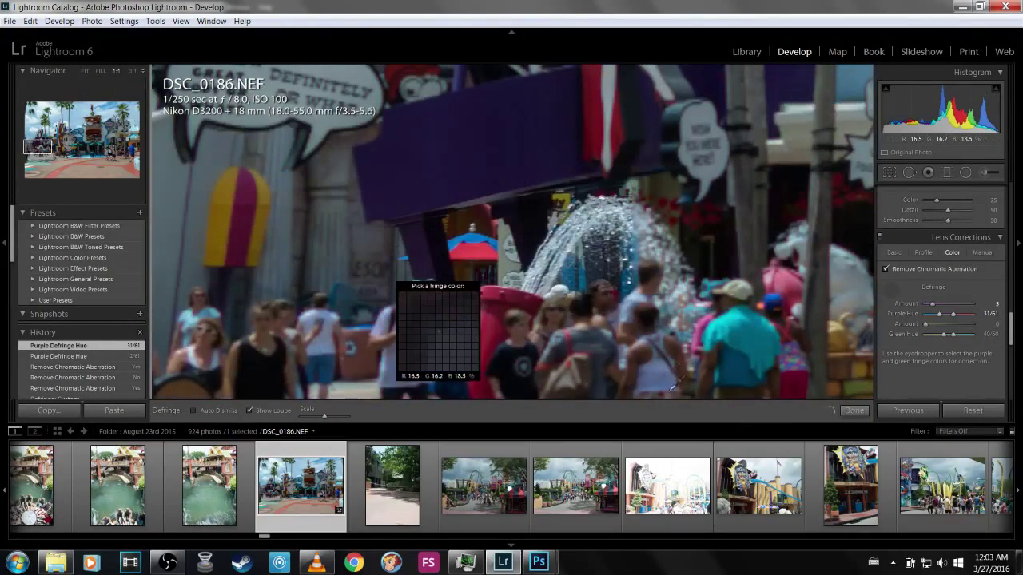
click(85, 72)
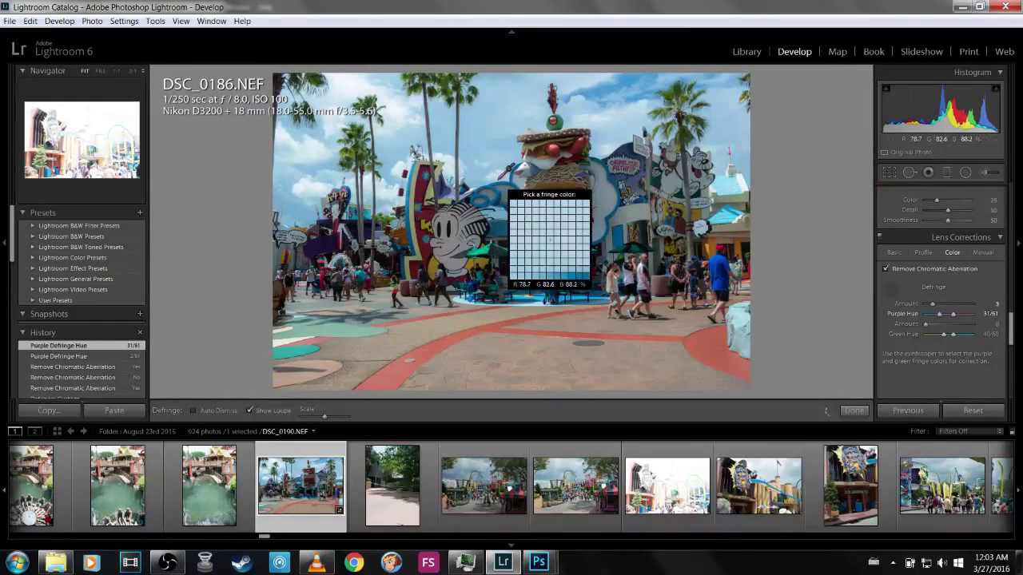
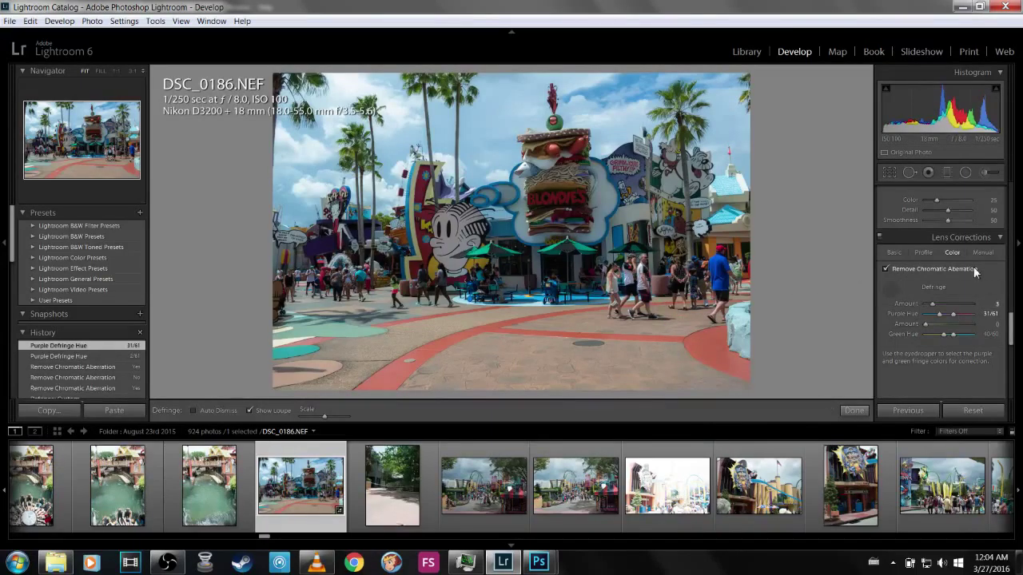
- Set the HSL Saturation of all eight colours, from Red through Magenta, to +100
scroll(1011, 318, up, 4)
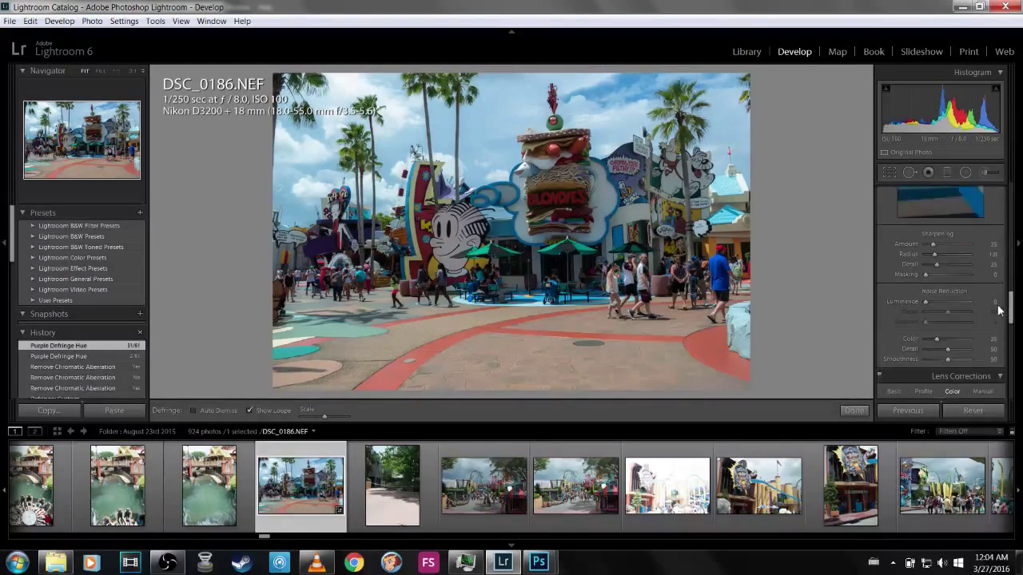
drag(1011, 318, 986, 267)
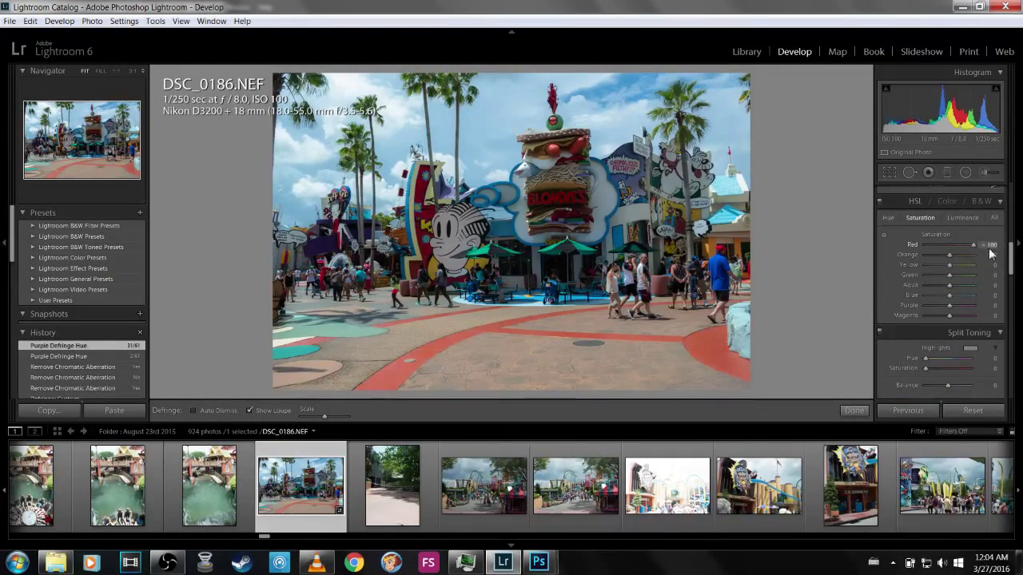
drag(991, 271, 1007, 323)
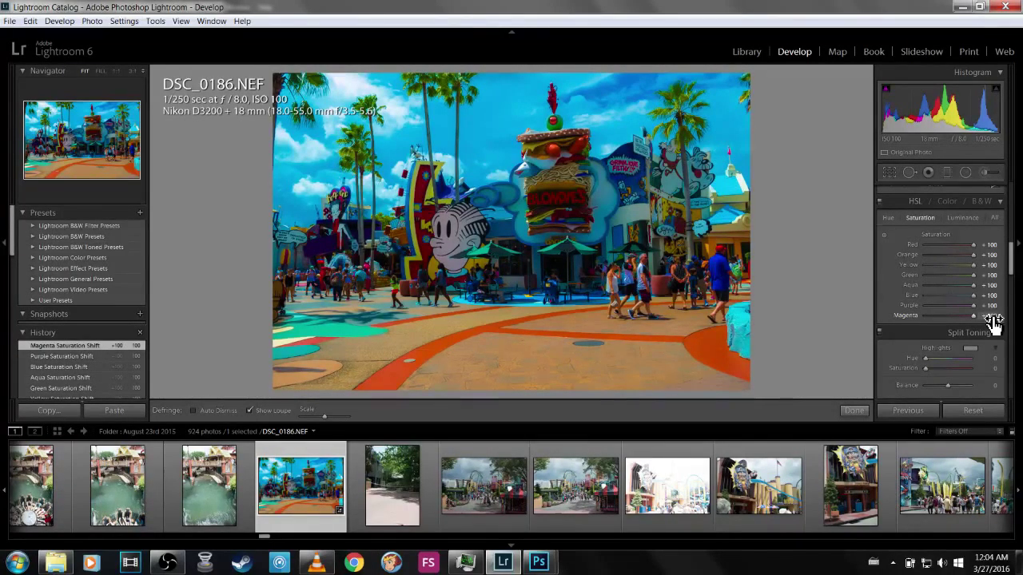
click(991, 316)
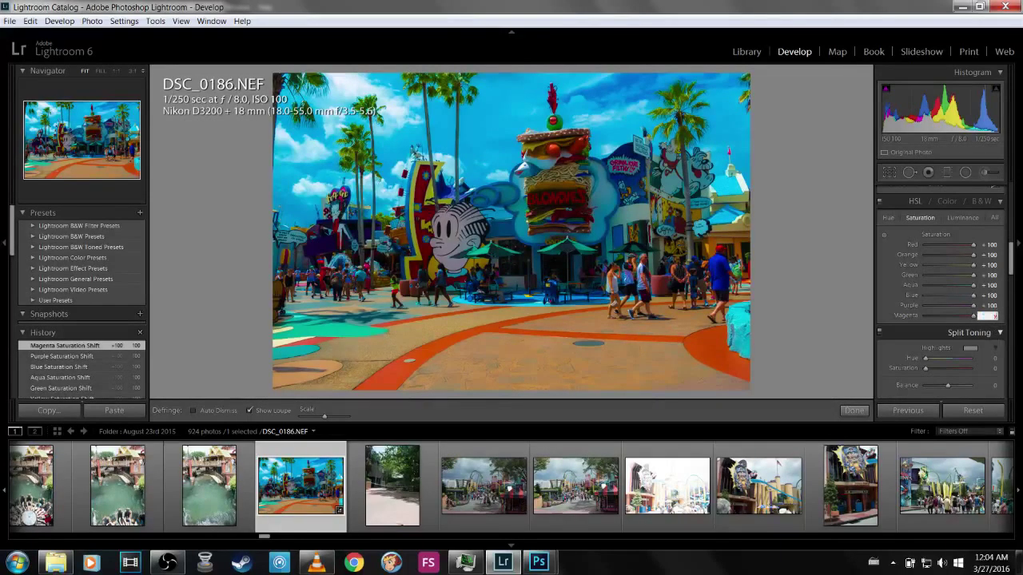
click(488, 66)
click(595, 296)
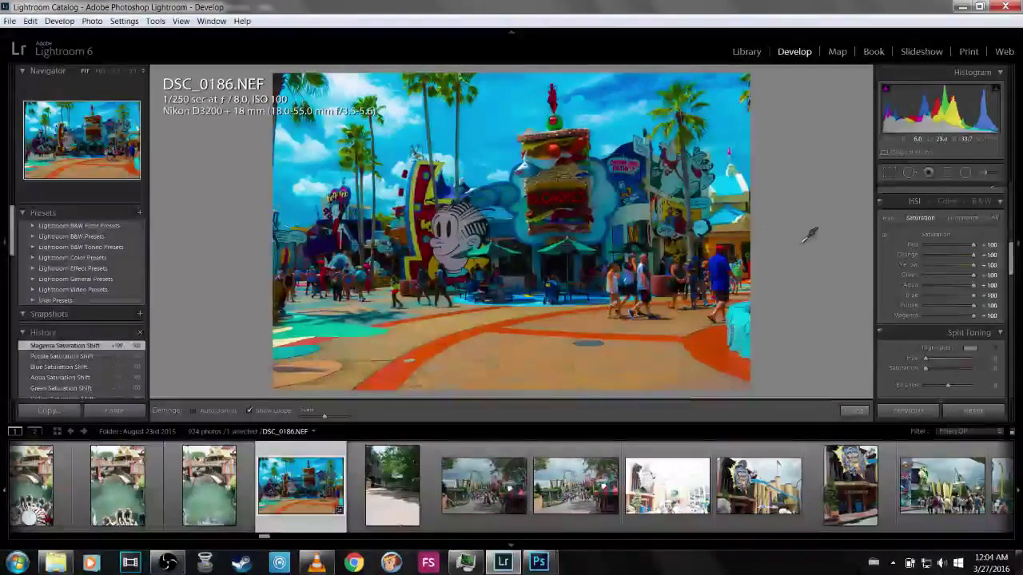
- Deactivate the Defringe fringe colour selector and return to the HSL Saturation settings
scroll(973, 273, down, 5)
scroll(935, 287, down, 5)
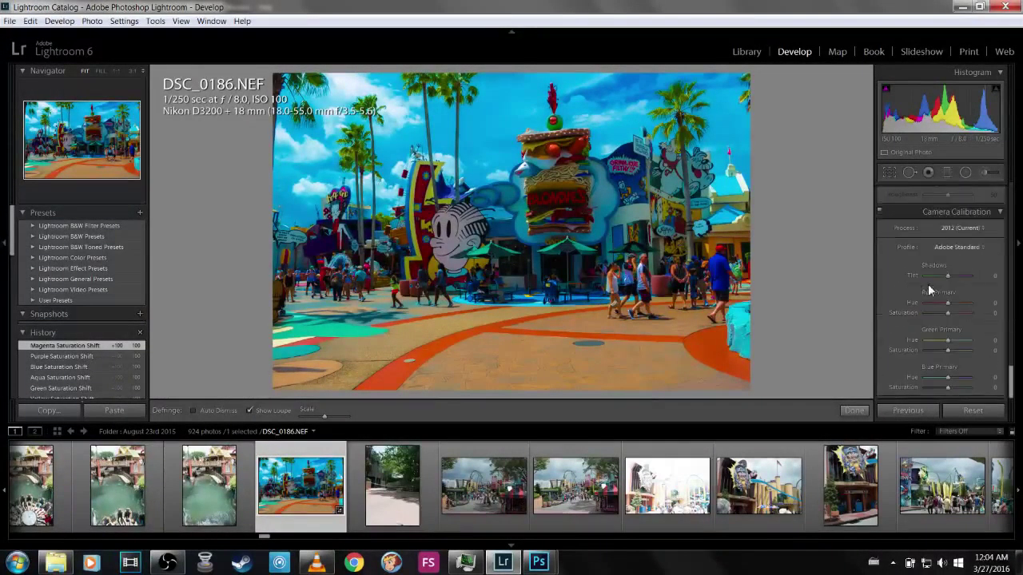
scroll(915, 316, up, 3)
scroll(897, 274, up, 3)
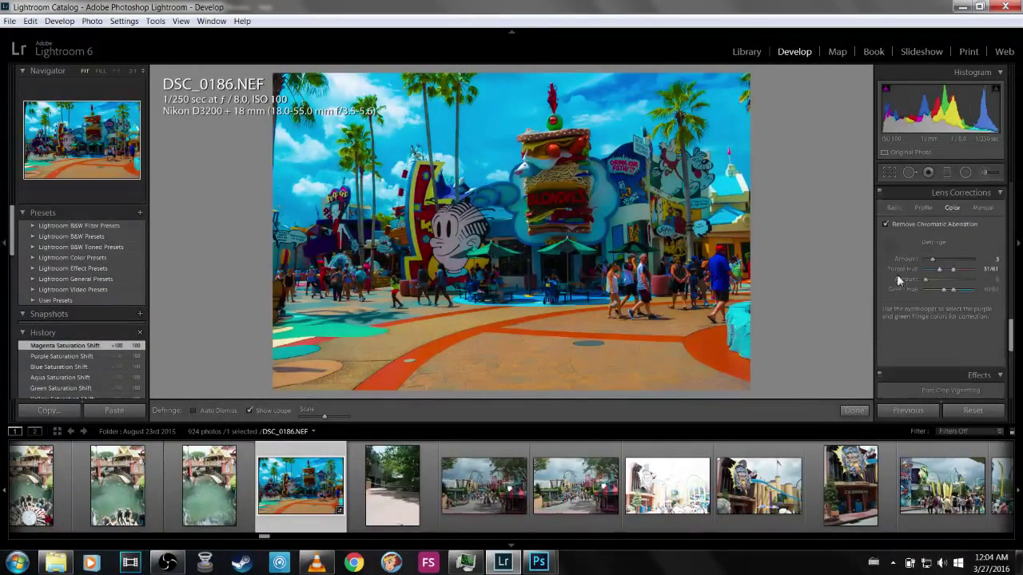
click(887, 244)
scroll(920, 301, up, 5)
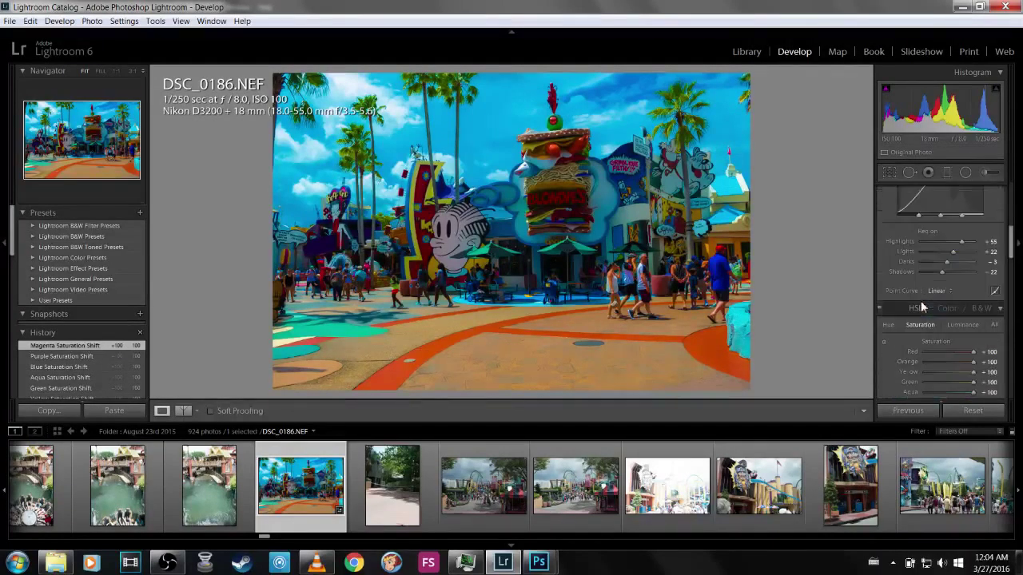
- Compare the oversaturated photo with its original, and reset the HSL Saturation of all eight colours to 0
key(y)
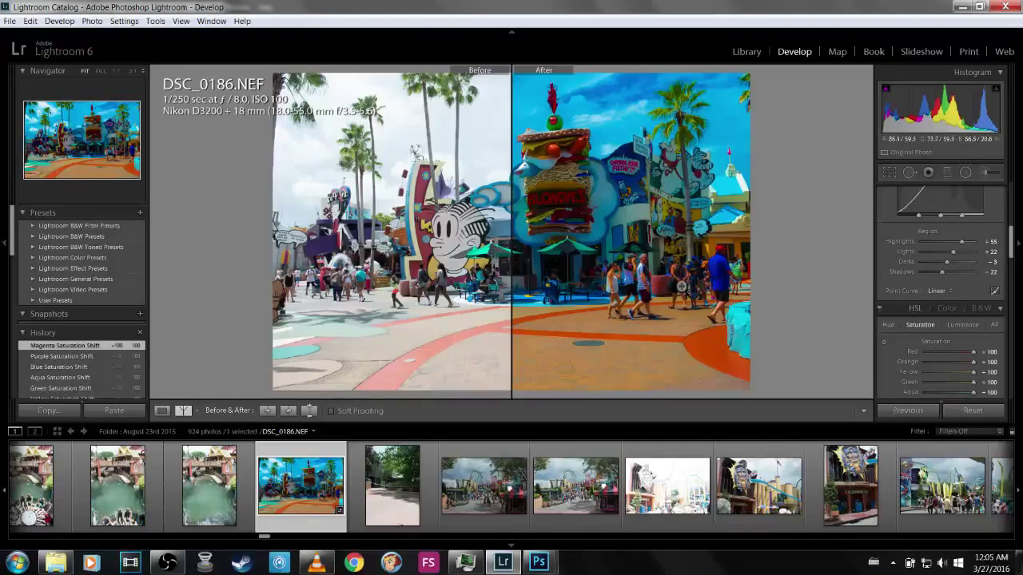
key(y)
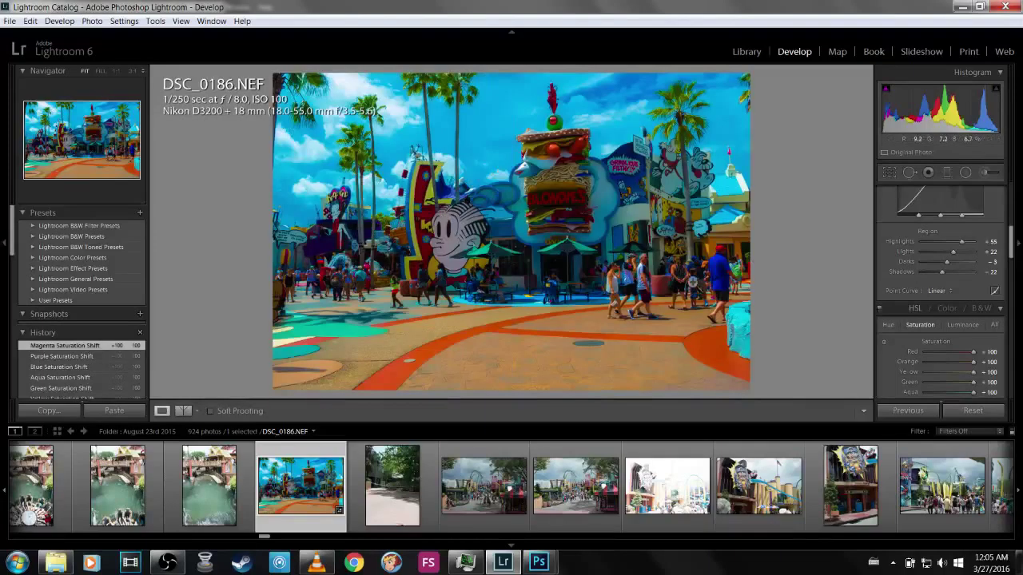
double_click(972, 351)
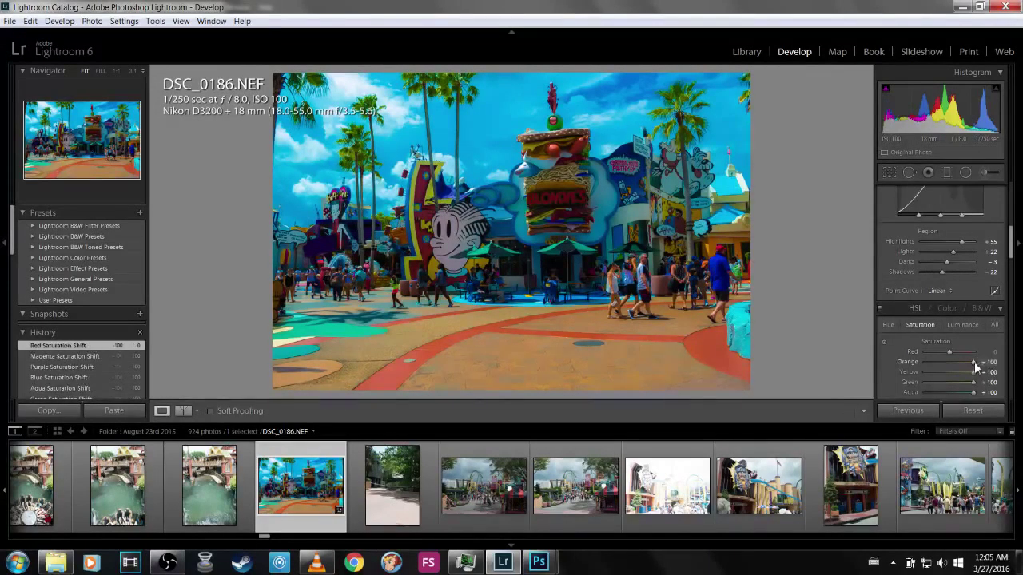
double_click(973, 362)
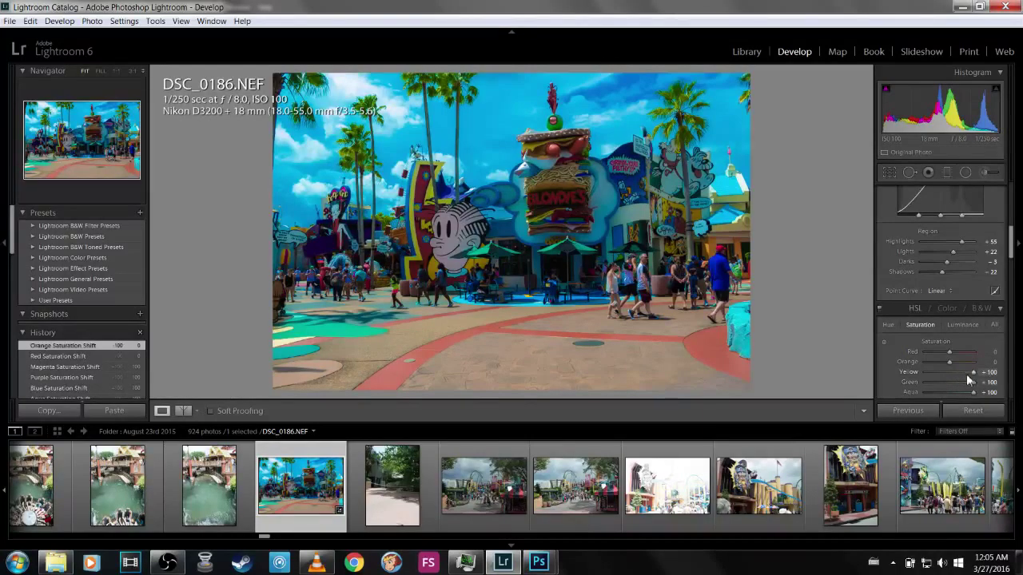
double_click(970, 372)
double_click(973, 382)
double_click(973, 392)
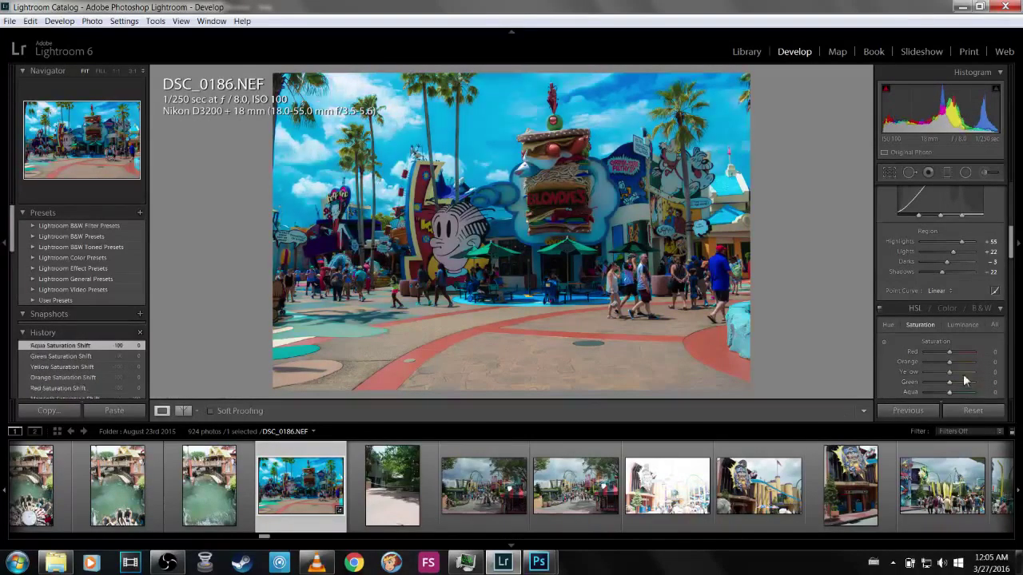
scroll(967, 367, down, 3)
double_click(975, 280)
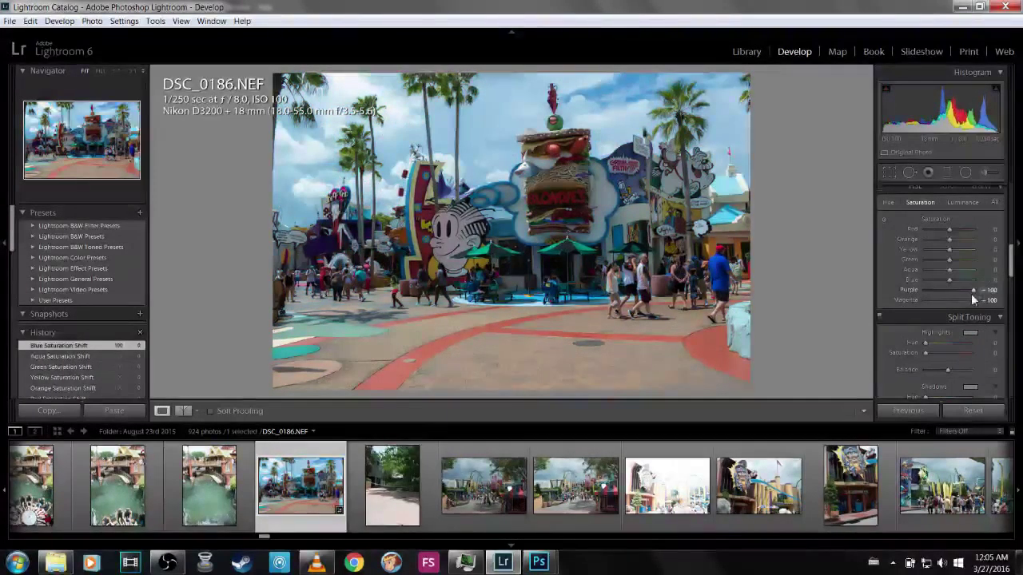
click(971, 293)
double_click(973, 299)
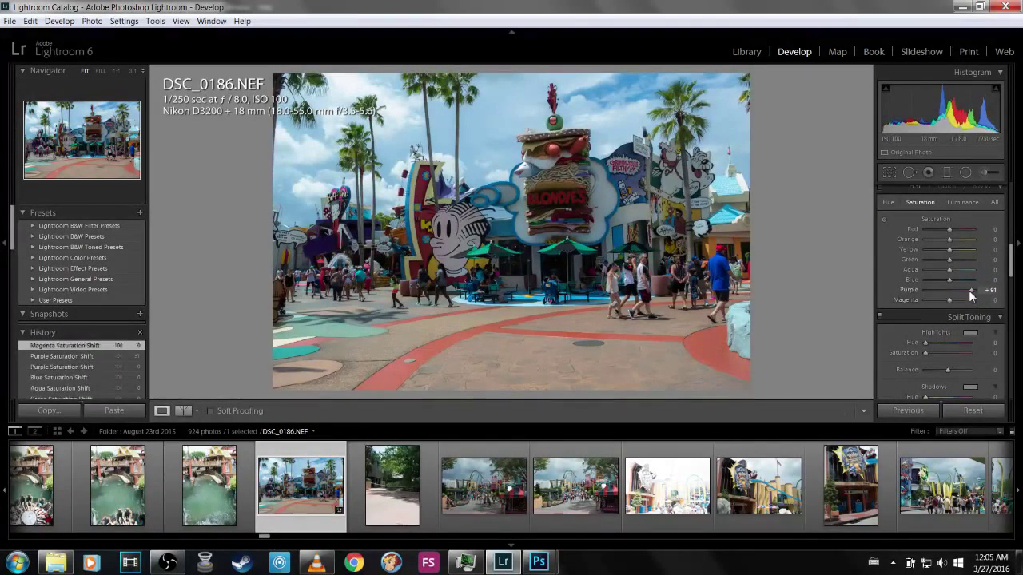
double_click(968, 290)
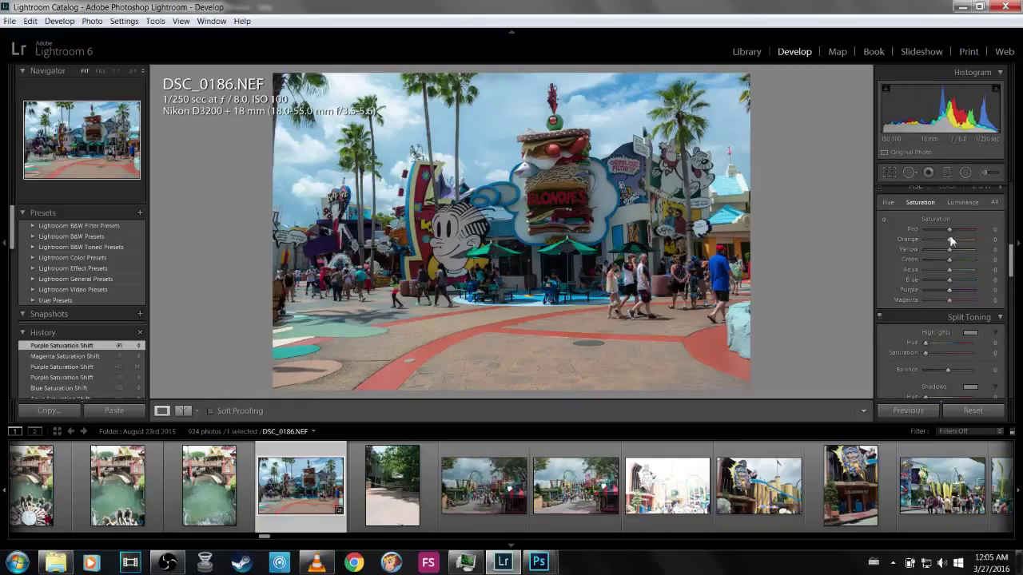
- Set the HSL Saturation to Red +9, Orange +16, Yellow +22, Green +13, Aqua +27, Blue +16, Purple +16 and Magenta +22
mouse_move(949, 229)
mouse_down()
mouse_move(926, 228)
mouse_move(978, 236)
mouse_move(935, 236)
mouse_move(965, 237)
mouse_move(951, 229)
mouse_move(955, 241)
mouse_up()
drag(949, 250, 957, 299)
- Examine the upper part of the burger sculpture at 1:1 in the split before/after comparison
key(y)
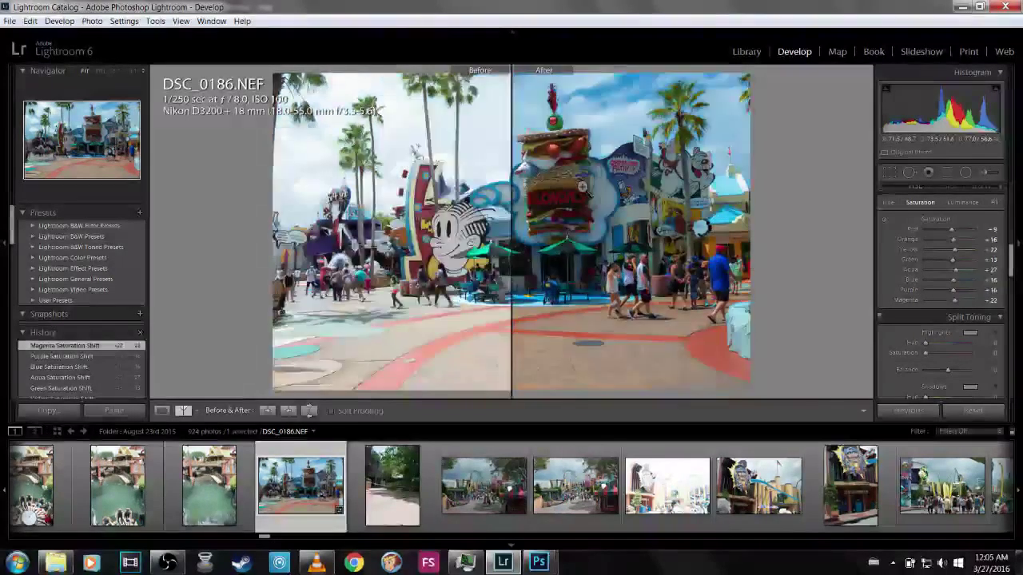
click(583, 186)
drag(600, 231, 392, 233)
drag(559, 224, 555, 277)
drag(572, 192, 569, 245)
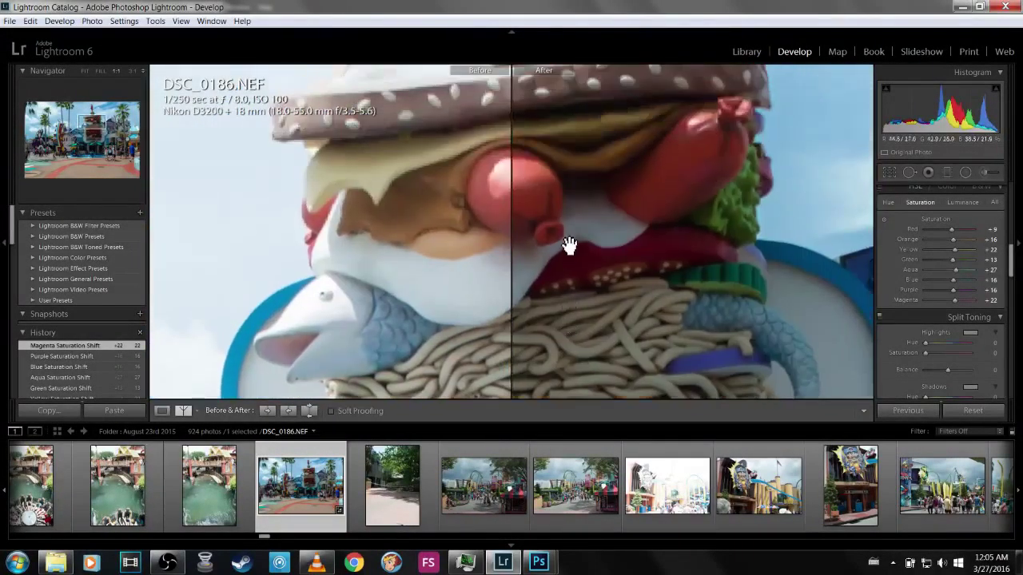
- Try swapping the Before and After settings, toggle the HSL adjustments off and on, and swap the settings back
click(310, 411)
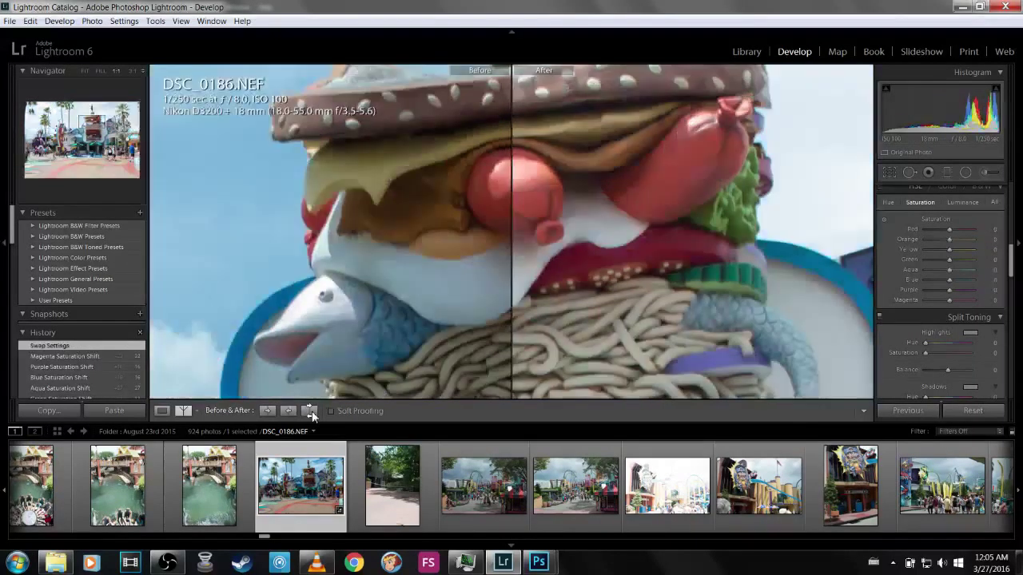
click(880, 190)
click(881, 189)
click(881, 189)
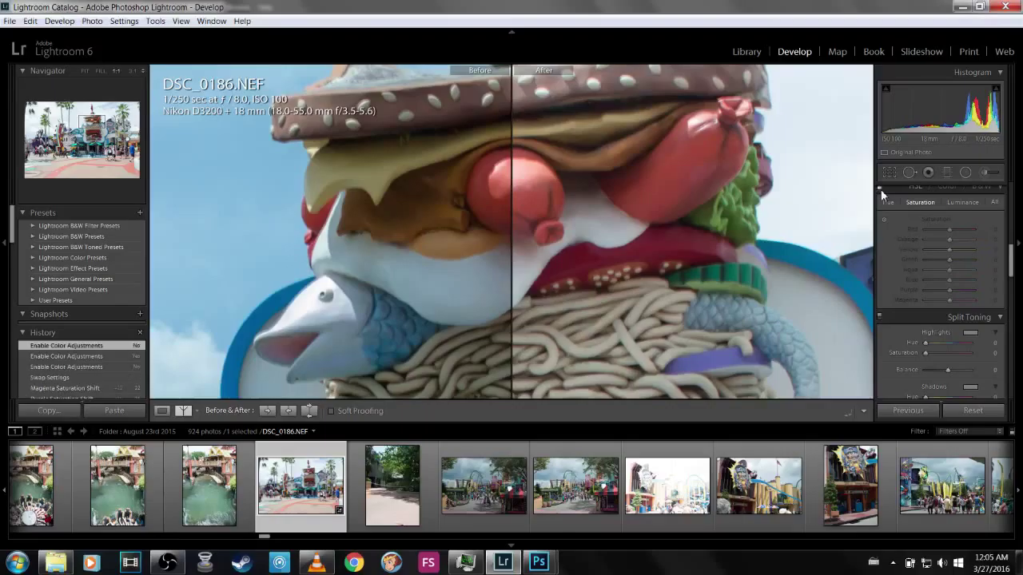
click(881, 189)
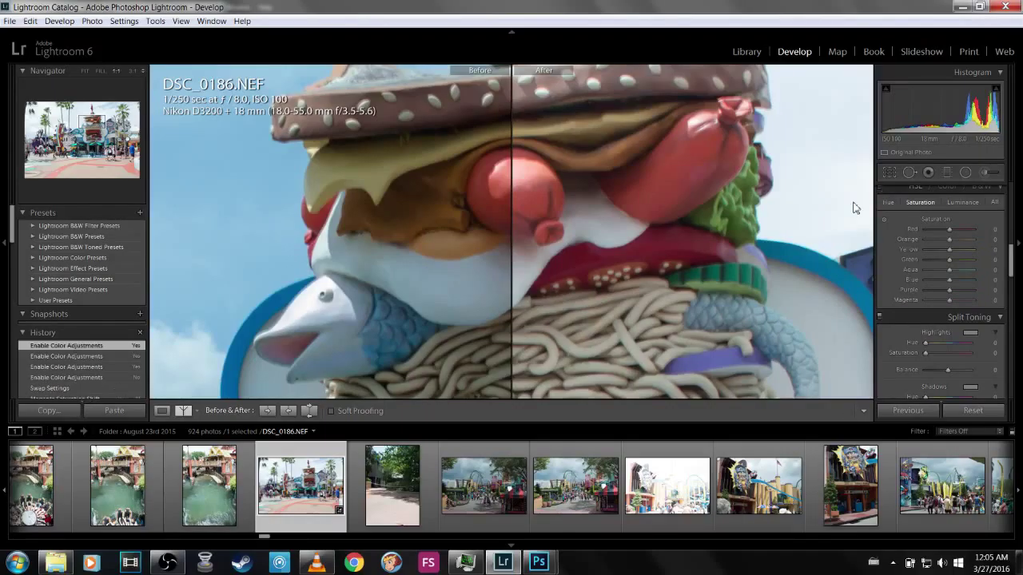
click(308, 411)
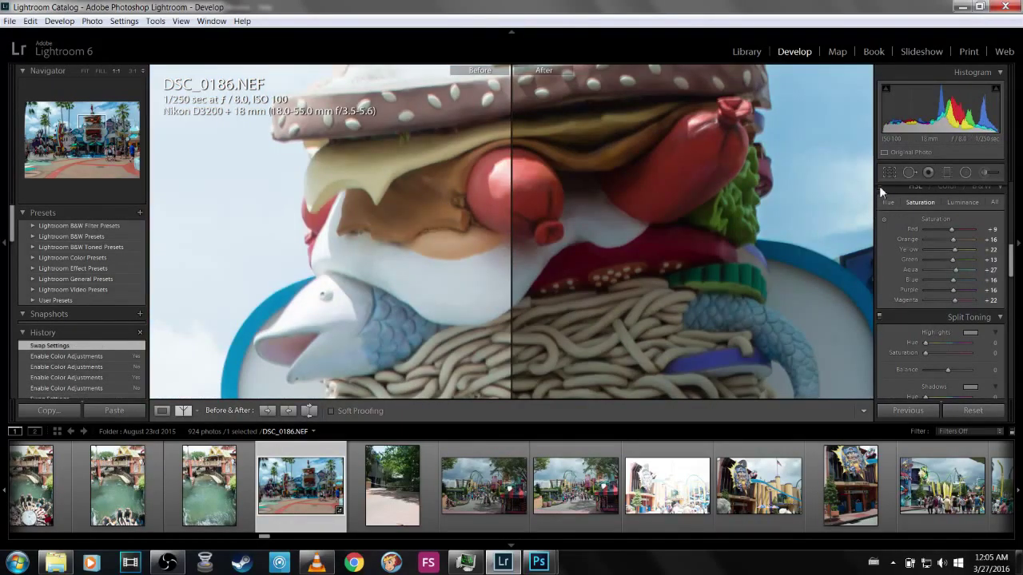
- Compare the HSL adjustments on and off over the burger sculpture and the Blondie's lettering, leaving them enabled
click(879, 189)
click(880, 189)
click(880, 189)
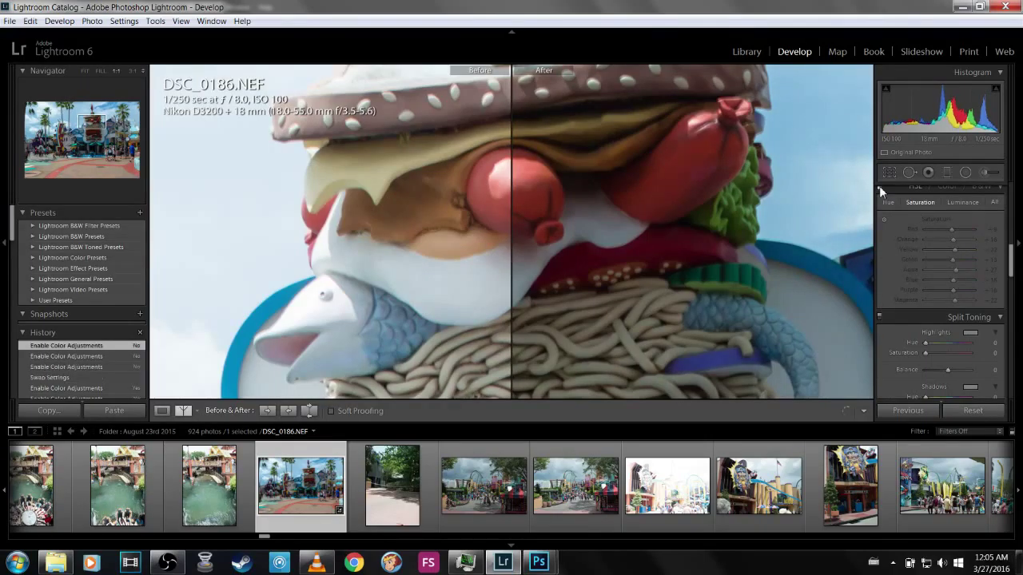
click(880, 189)
drag(770, 263, 695, 182)
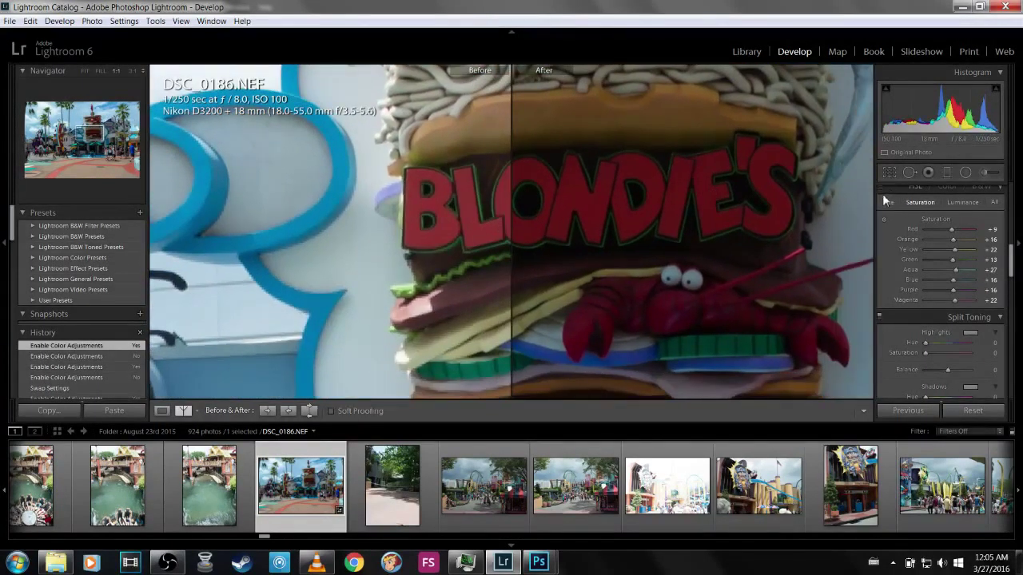
click(879, 190)
click(879, 190)
click(879, 191)
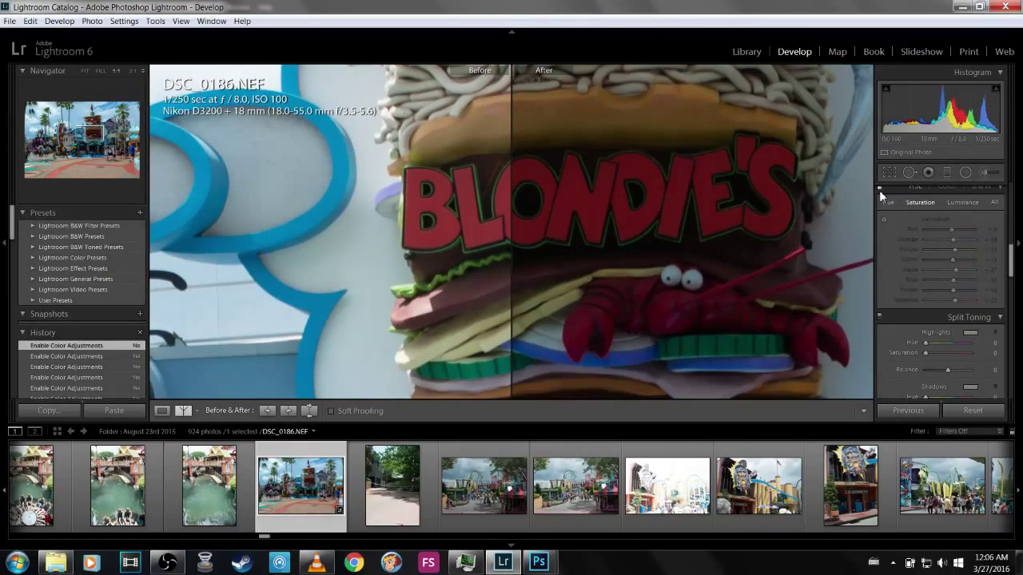
click(879, 190)
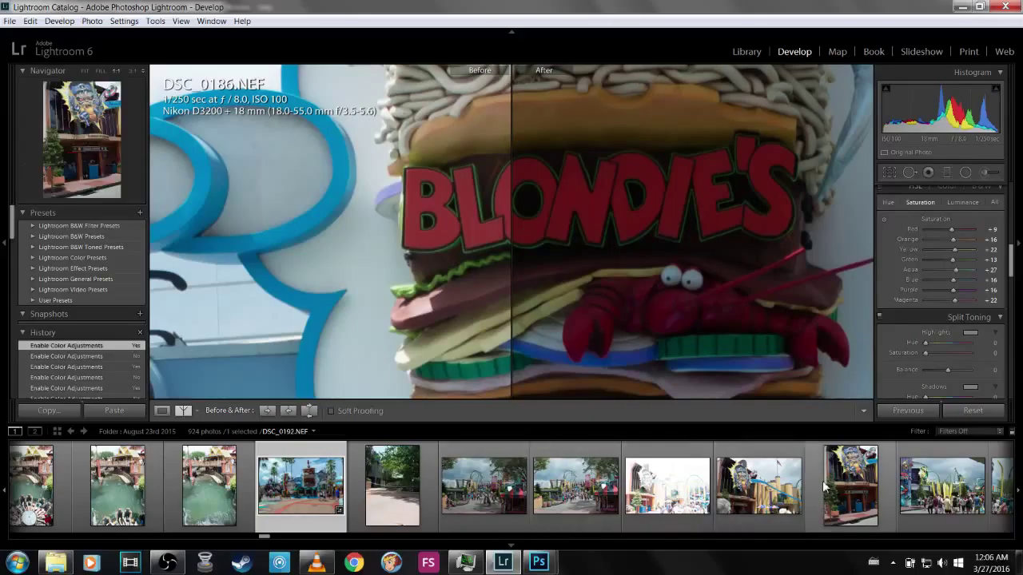
- Add the Blondie's photo DSC_0186.NEF to the Quick Collection
right_click(297, 499)
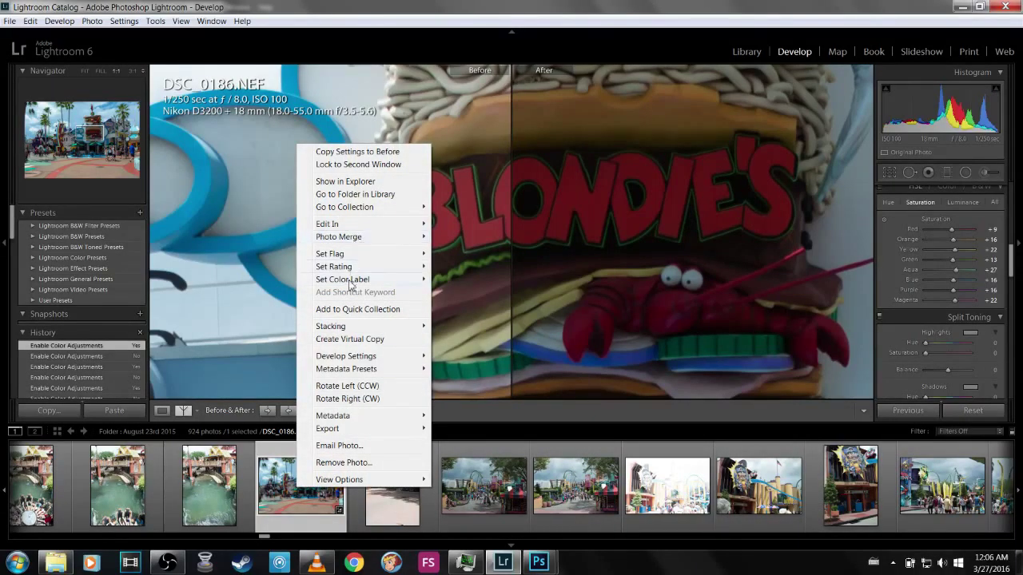
click(355, 311)
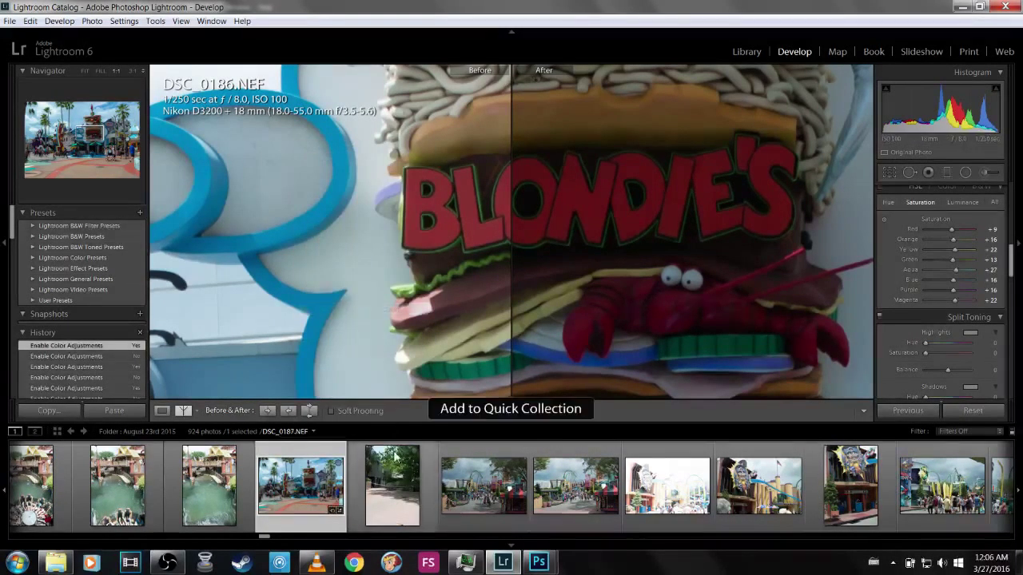
- Open the overexposed diner photo DSC_0190.NEF for editing, fit it to the view, and bring up its Basic adjustments
click(667, 485)
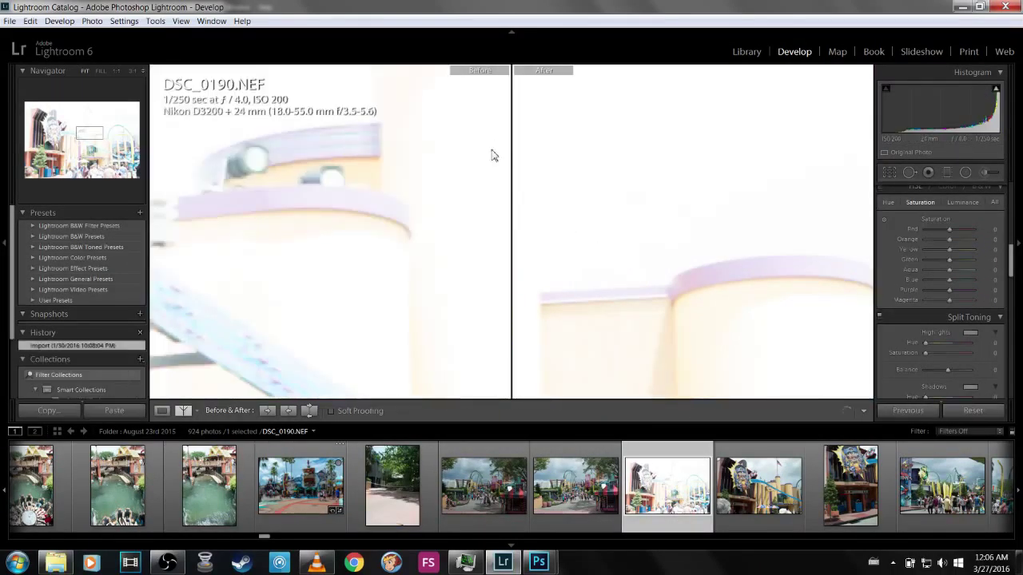
click(409, 206)
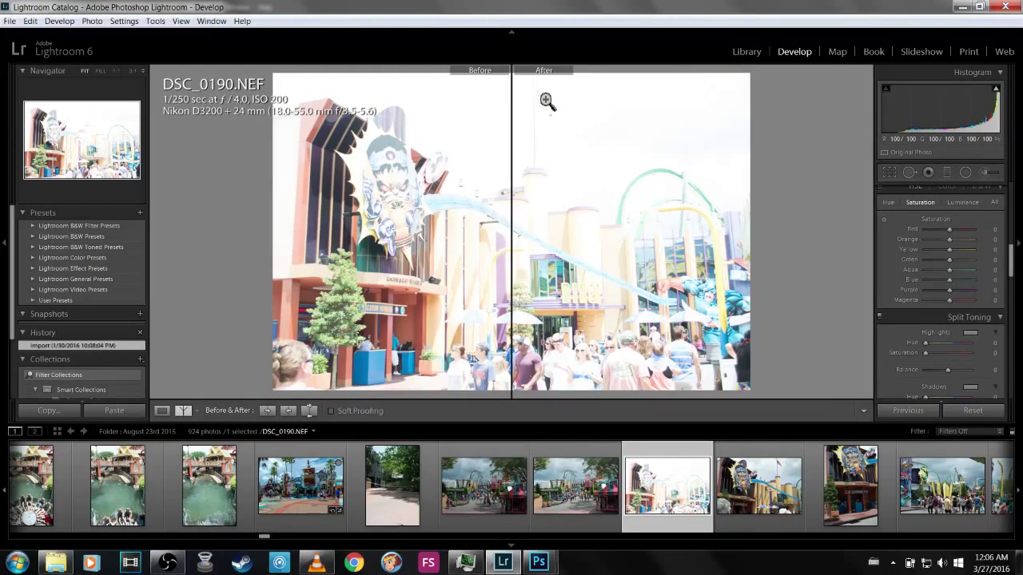
click(1013, 236)
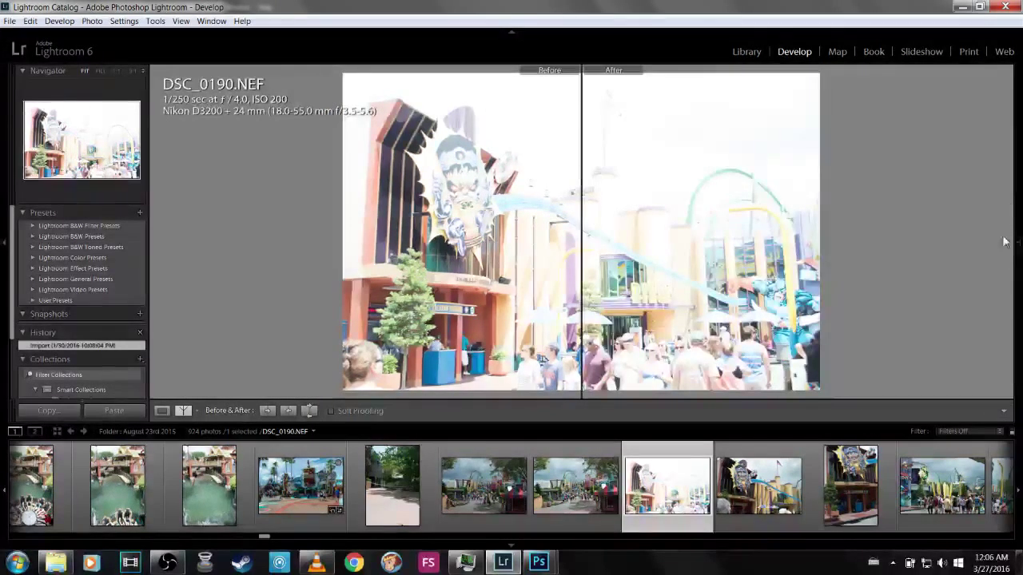
click(1012, 228)
scroll(1007, 215, up, 3)
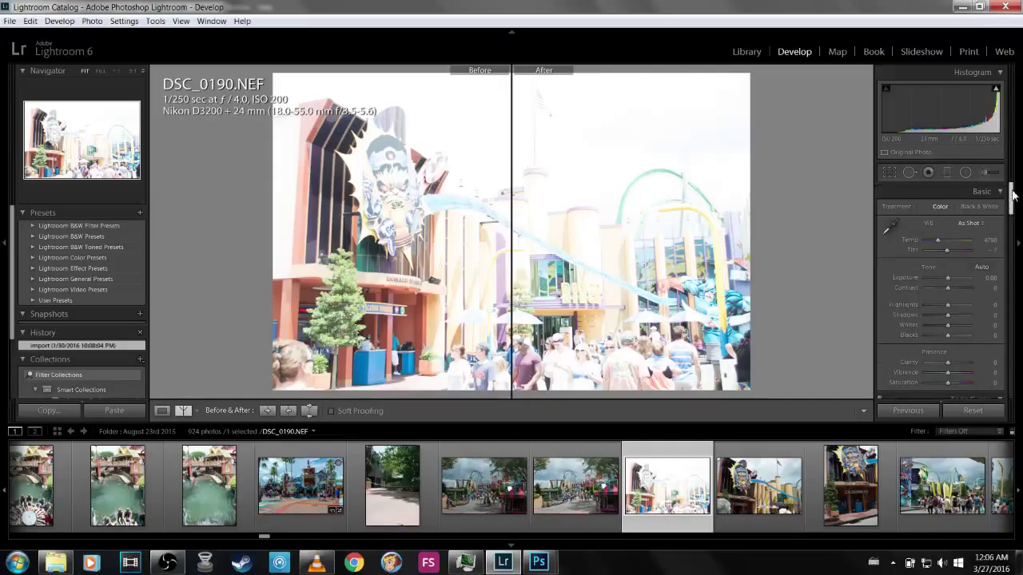
- Try Auto tone with a lowered Exposure, reapply Auto, and reset Contrast, Highlights, Shadows, Whites and Blacks to 0
click(975, 268)
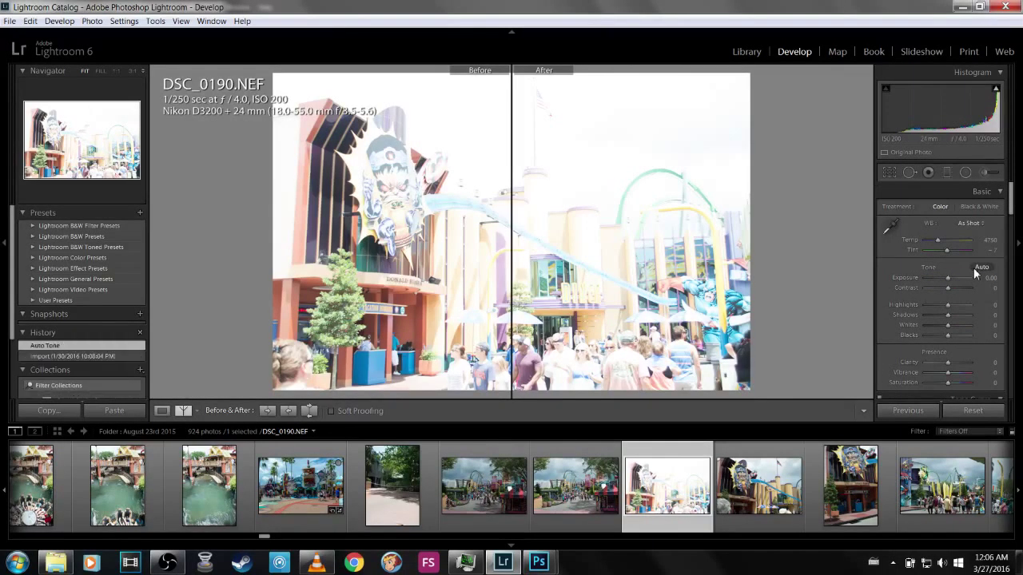
mouse_move(947, 279)
mouse_down()
mouse_move(927, 279)
mouse_move(937, 279)
mouse_up()
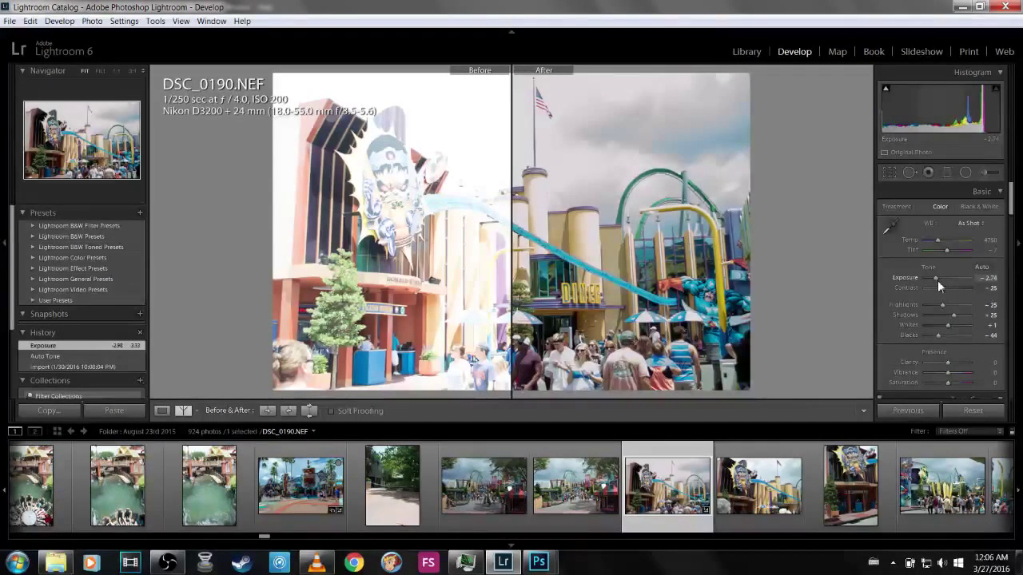
click(981, 267)
double_click(944, 289)
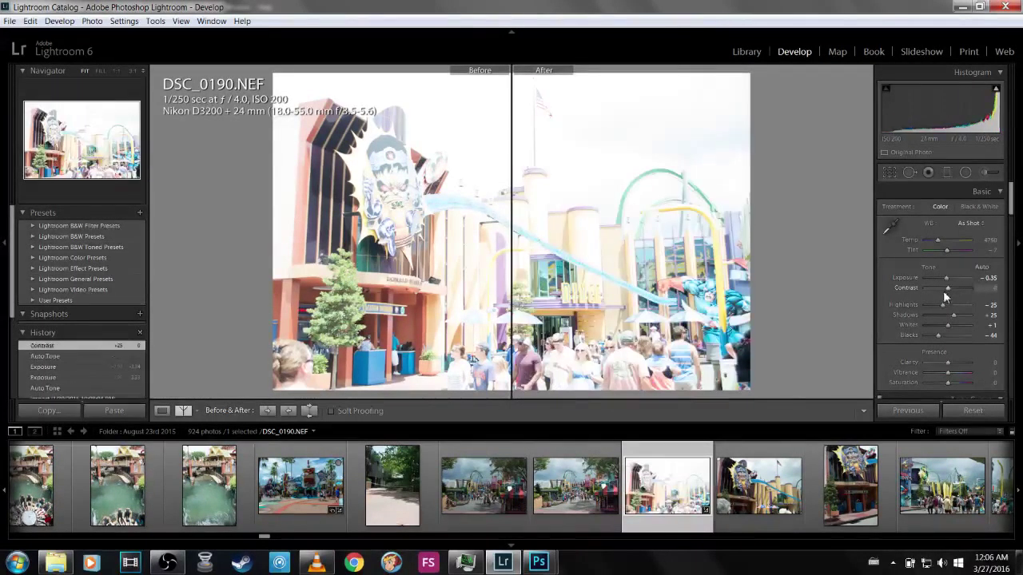
double_click(940, 303)
double_click(953, 315)
double_click(949, 326)
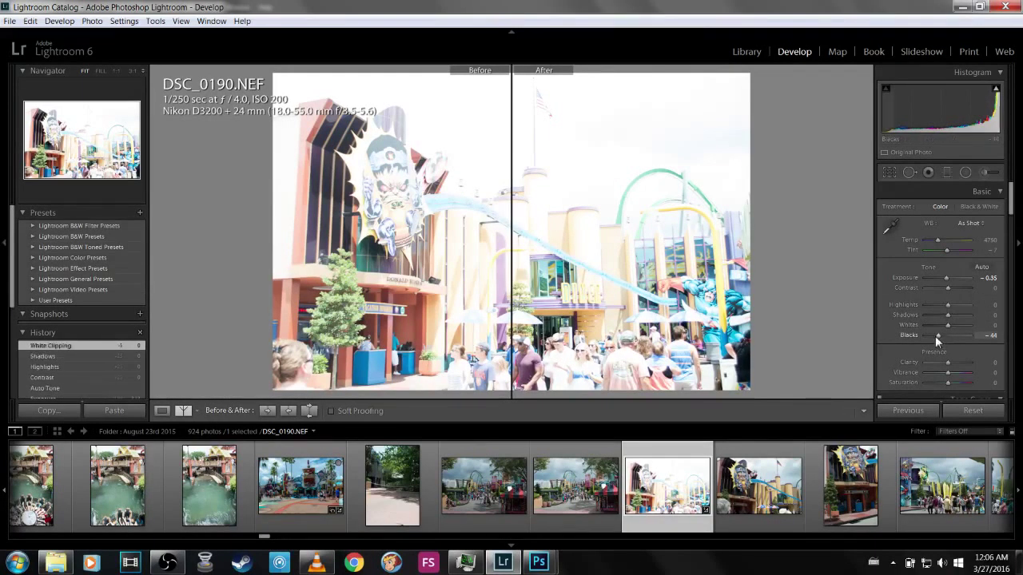
double_click(935, 336)
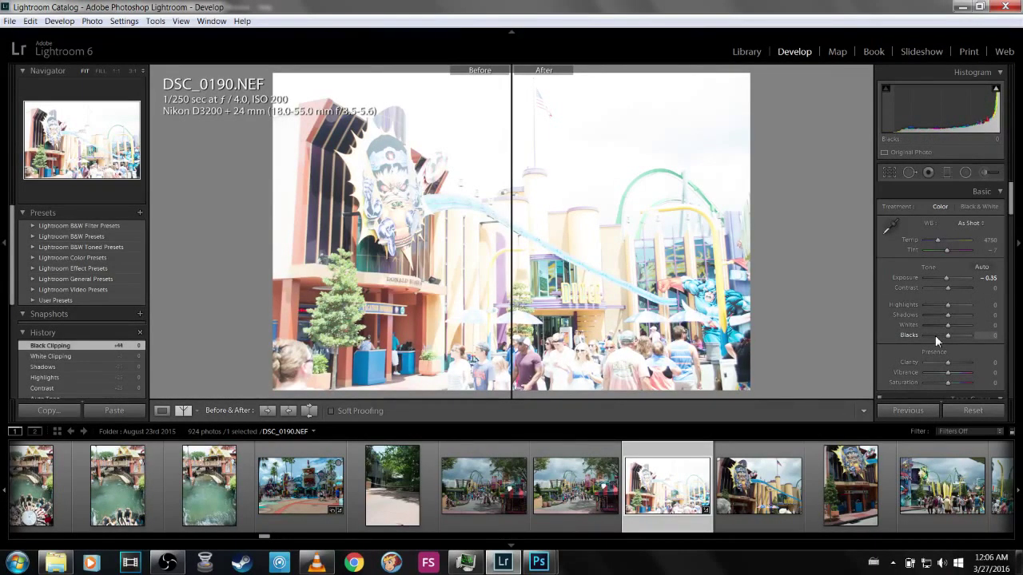
- Return to the single-photo view, and set the diner photo's Exposure to −2.98 and Contrast to +62
key(y)
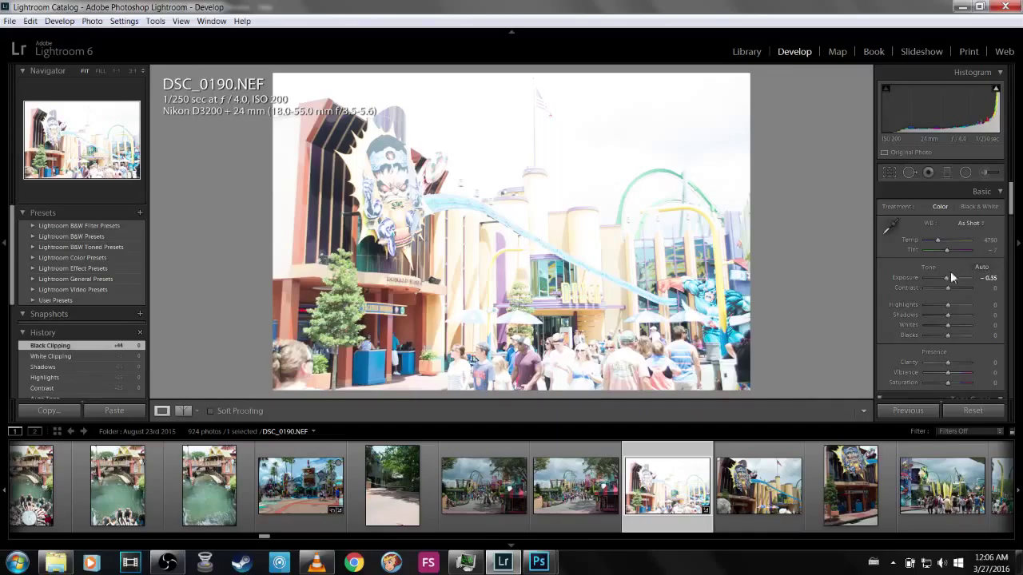
mouse_move(946, 280)
mouse_down()
mouse_move(935, 281)
mouse_move(1011, 294)
mouse_move(945, 278)
mouse_move(959, 283)
mouse_up()
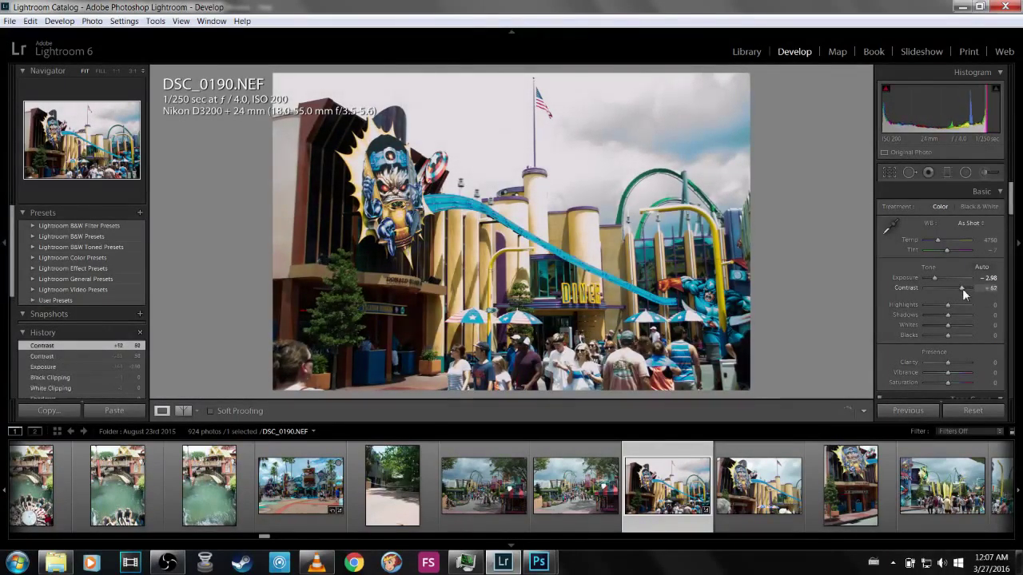
- Try raising the tone curve's Highlights to +45, and reset them to 0
scroll(962, 289, down, 5)
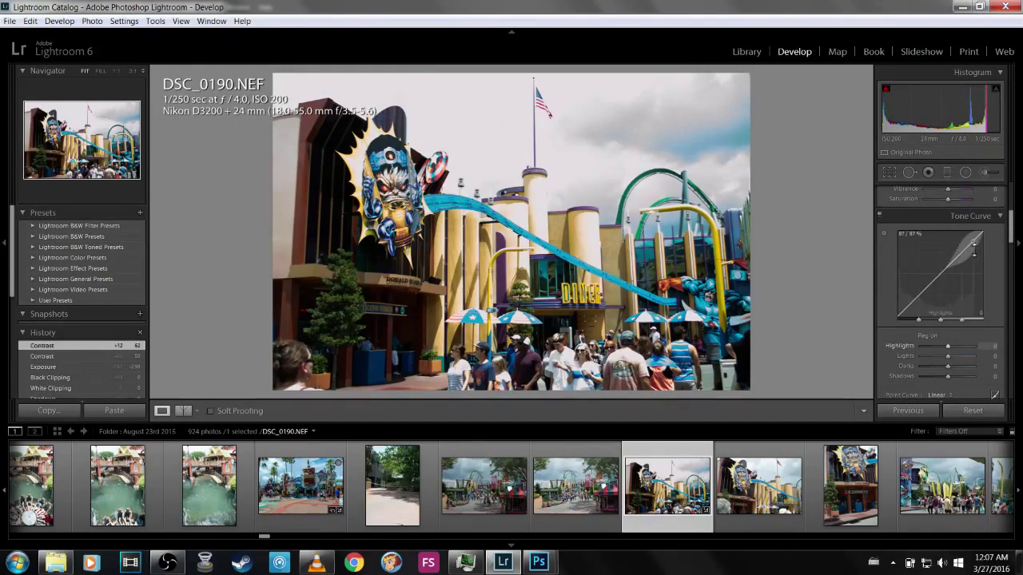
drag(972, 241, 969, 236)
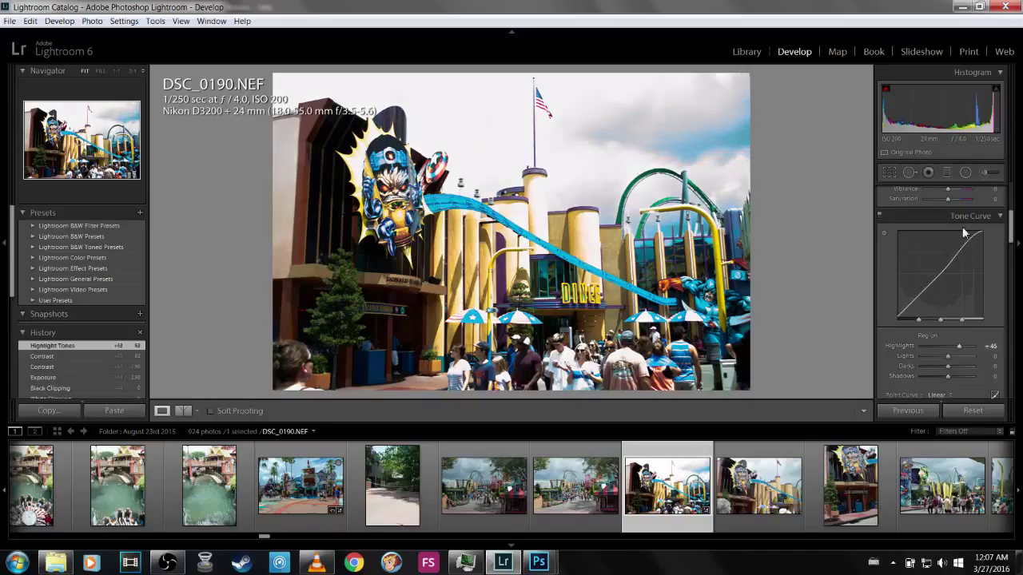
double_click(968, 242)
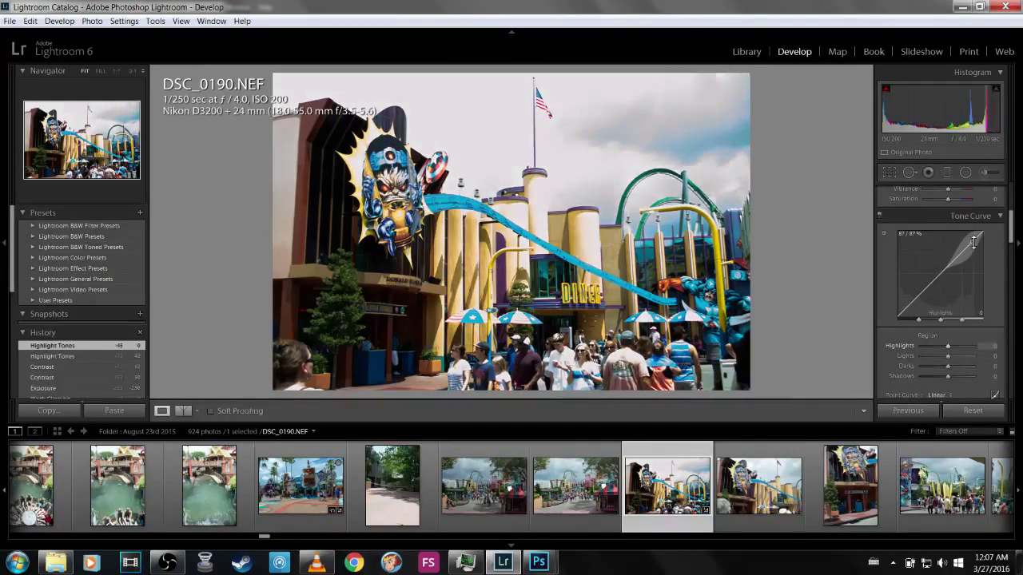
- Examine the flag and surrounding sky in DSC_0190.NEF at close zoom, and return to the full photo
drag(457, 222, 676, 329)
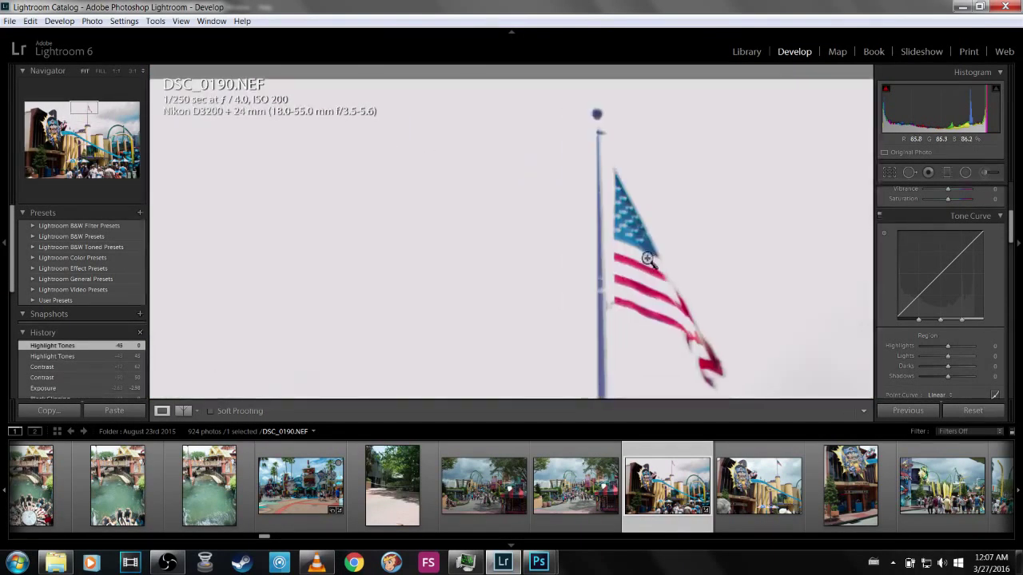
click(647, 258)
- Browse further through the August 23rd 2015 photos and view DSC_0240.NEF and DSC_0241.NEF
scroll(564, 498, down, 10)
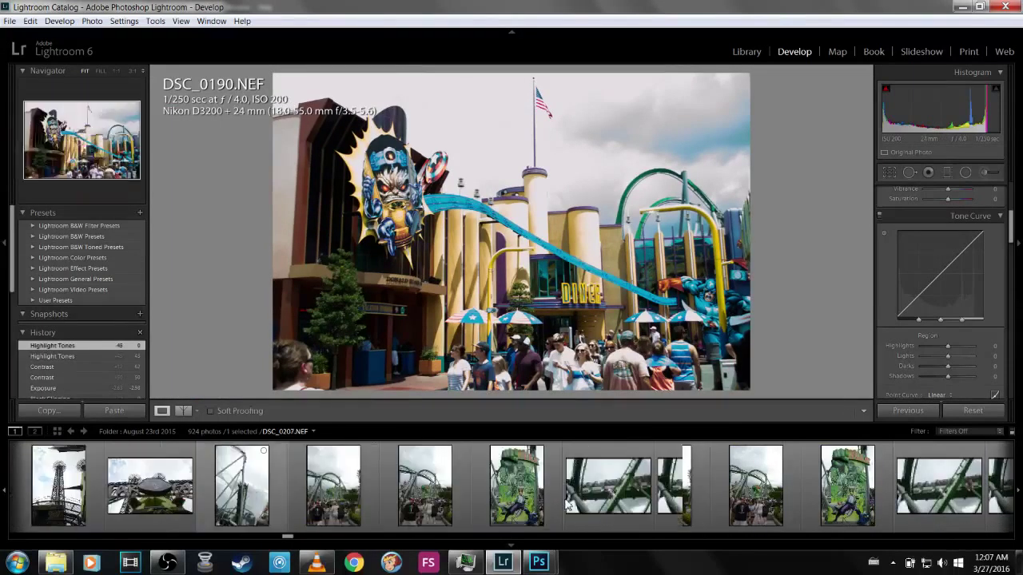
scroll(564, 498, down, 5)
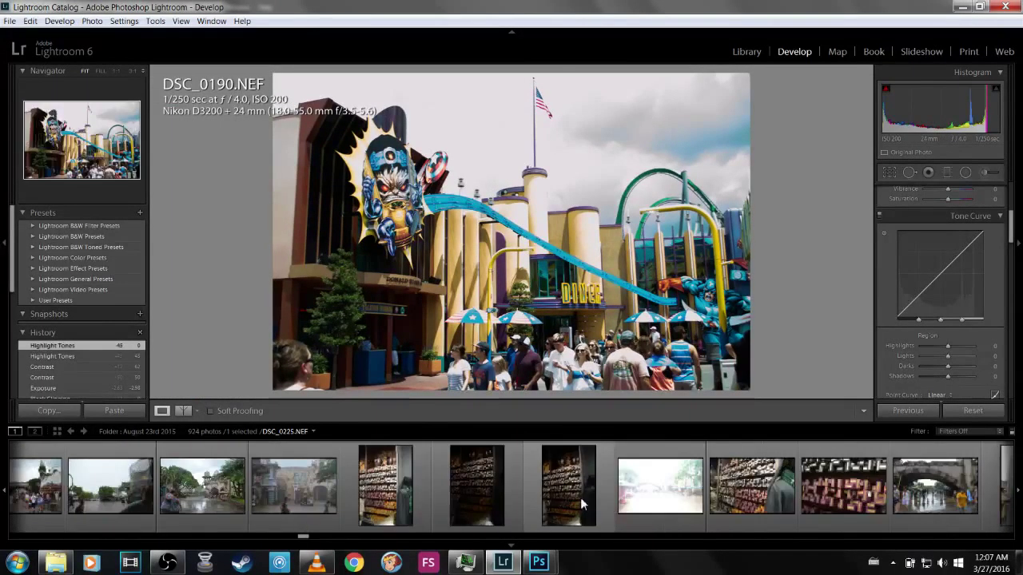
scroll(580, 497, up, 10)
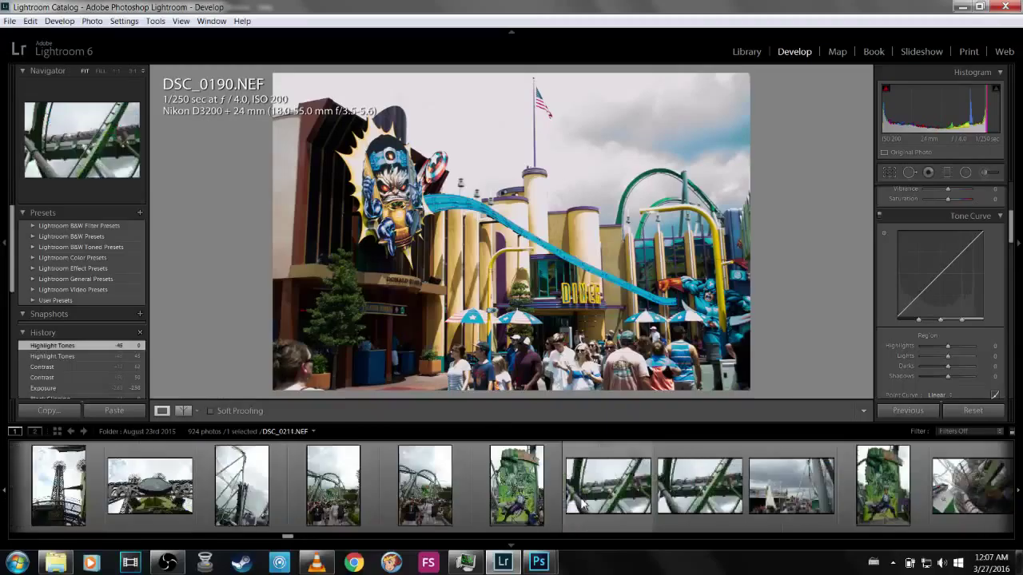
scroll(592, 500, down, 10)
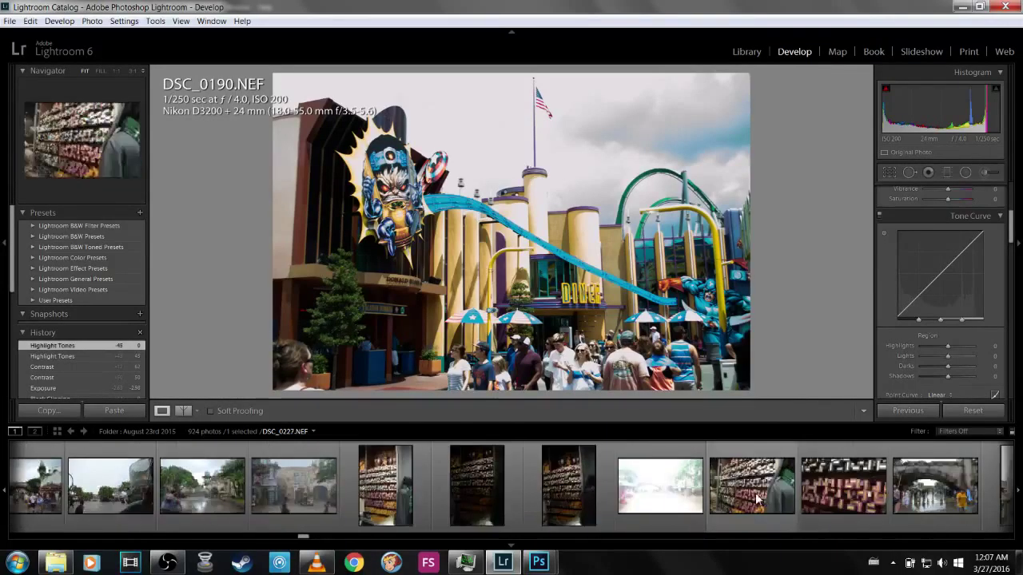
scroll(749, 493, down, 10)
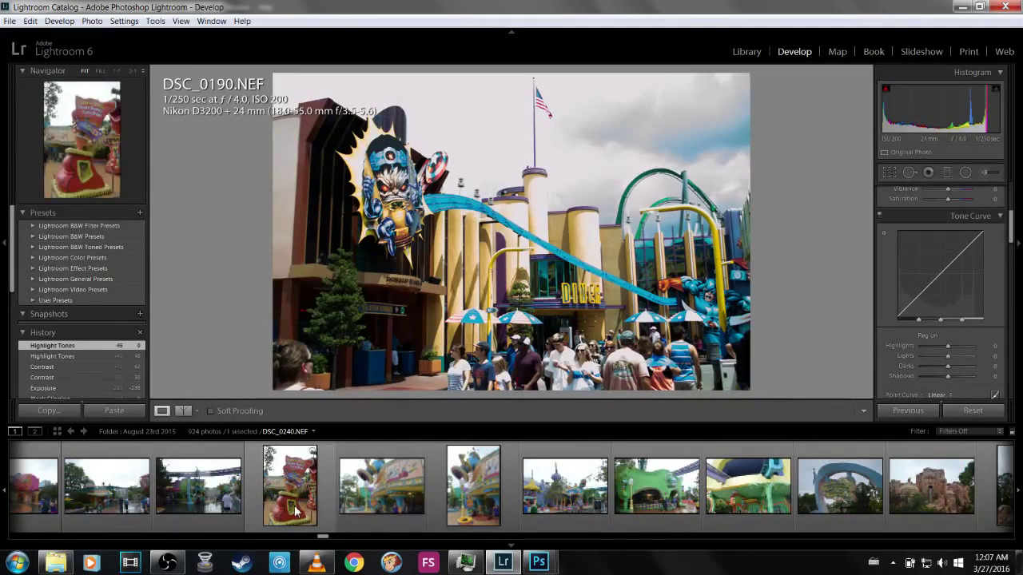
scroll(262, 500, up, 4)
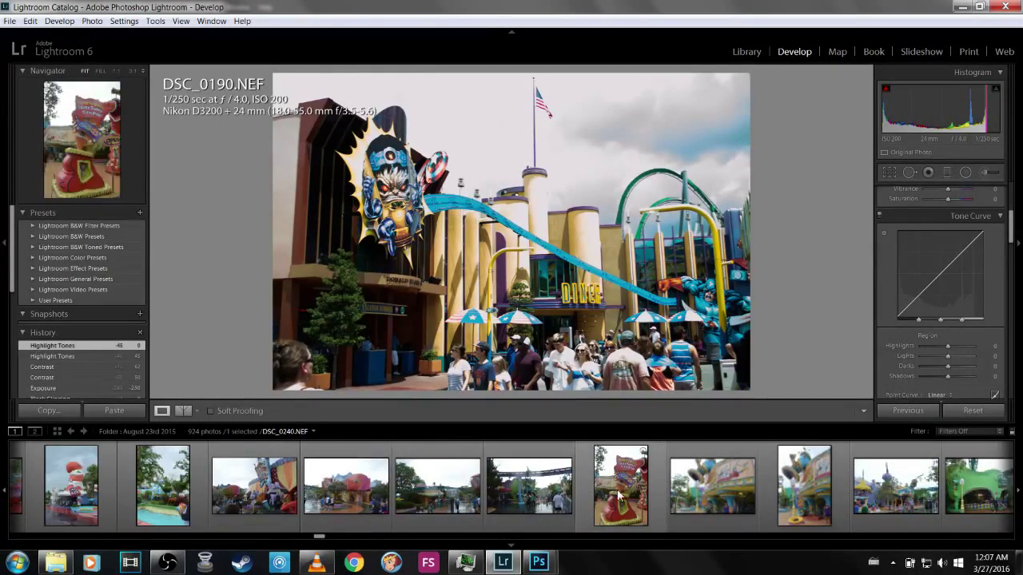
click(654, 495)
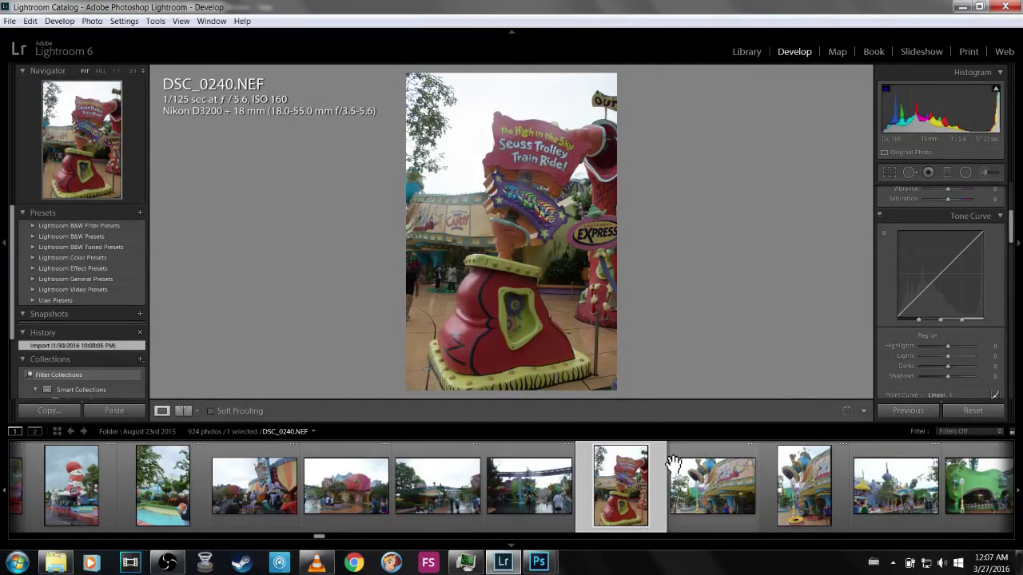
click(693, 484)
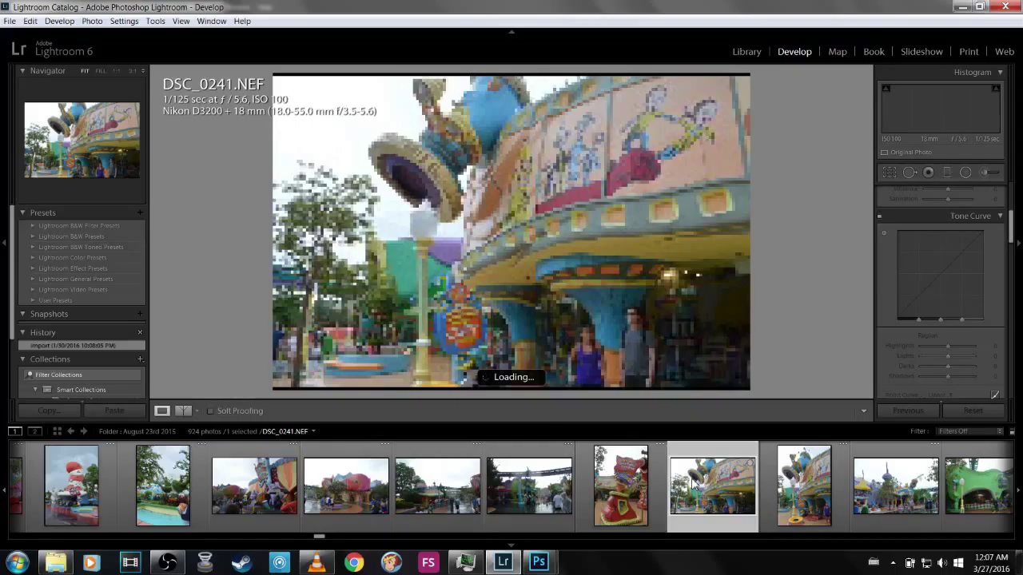
- Find the dark interior shot DSC_0309.NEF among the following photos and inspect its bright central figure
scroll(694, 484, down, 5)
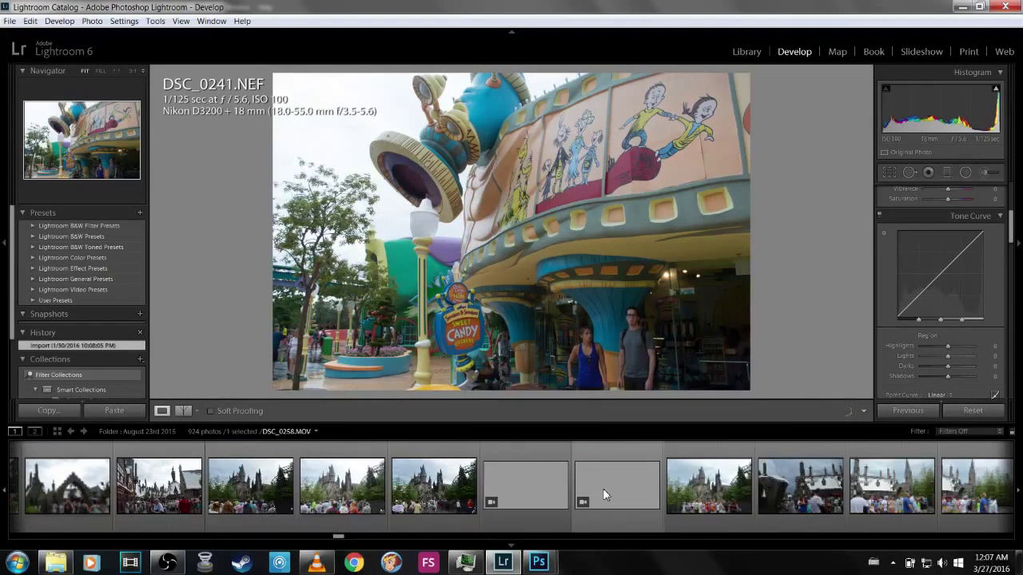
scroll(603, 489, down, 10)
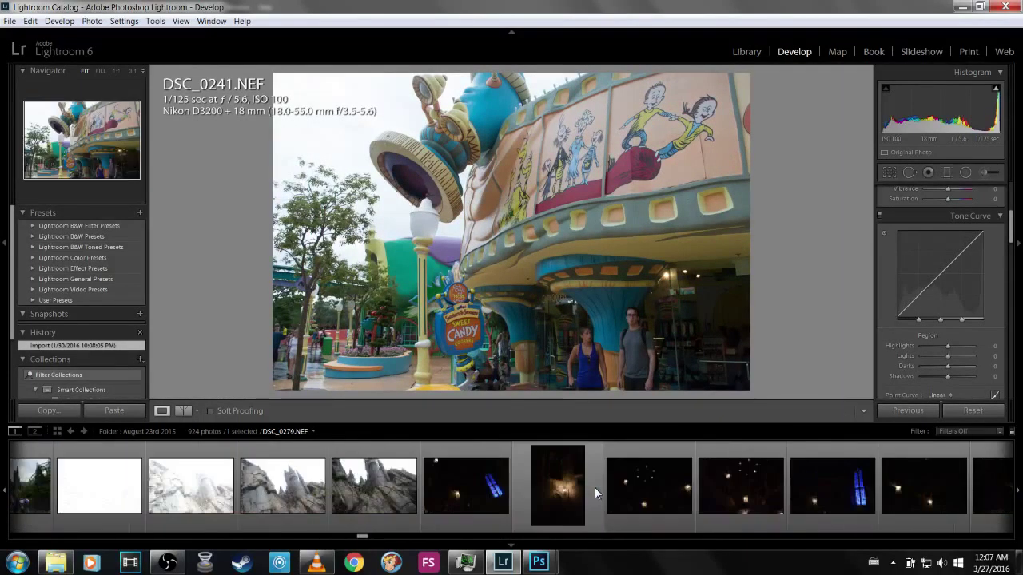
scroll(707, 492, down, 10)
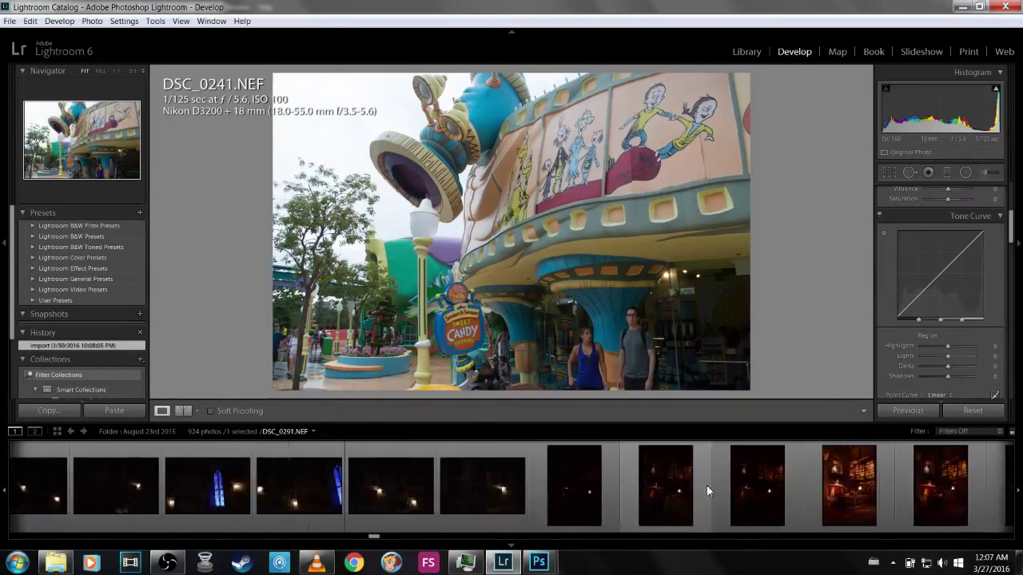
scroll(706, 488, down, 5)
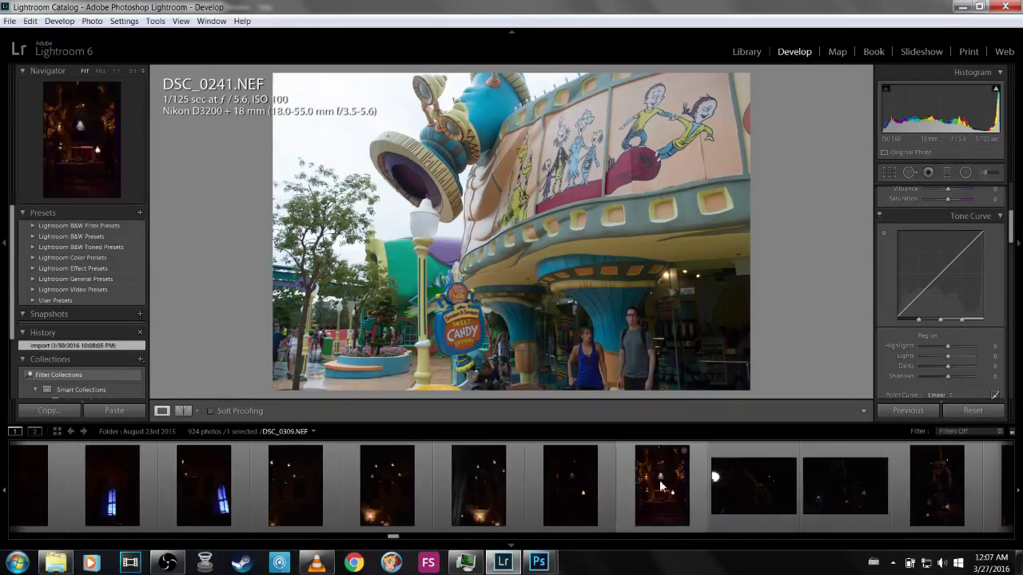
click(661, 485)
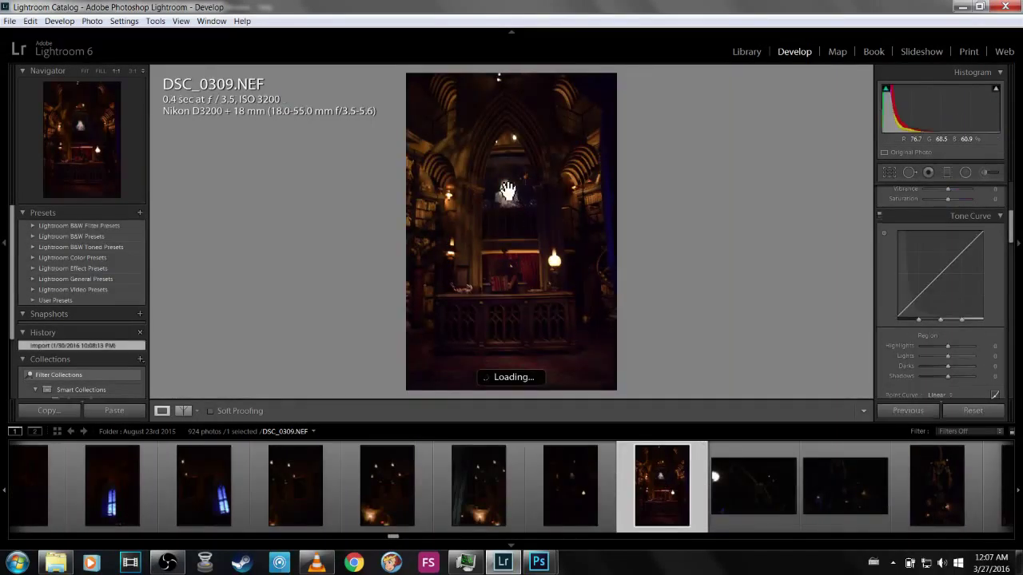
click(522, 203)
click(522, 206)
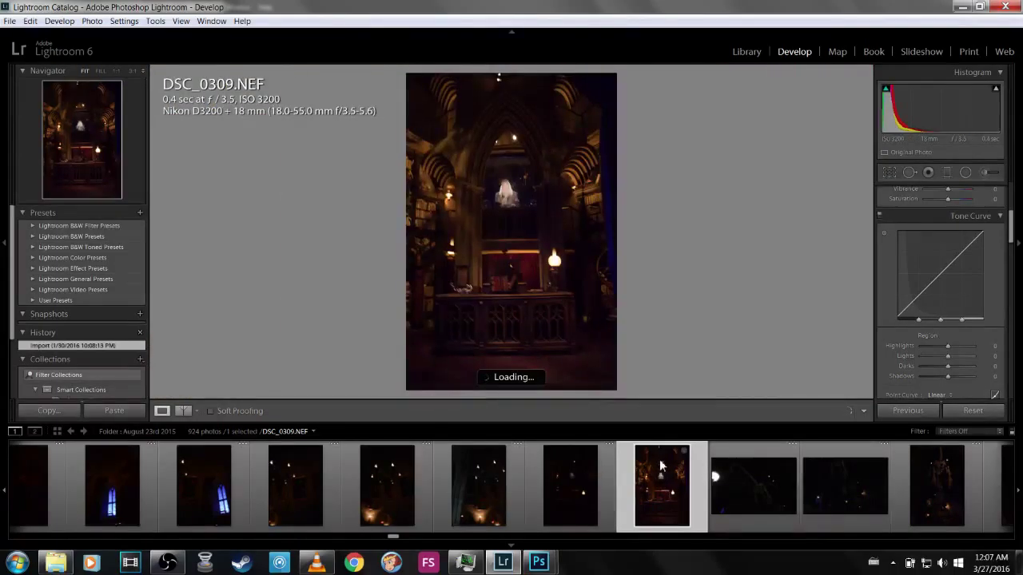
- Browse past the stage-show photos and view the night fountain shot DSC_0135.NEF
scroll(671, 484, down, 10)
scroll(680, 492, down, 15)
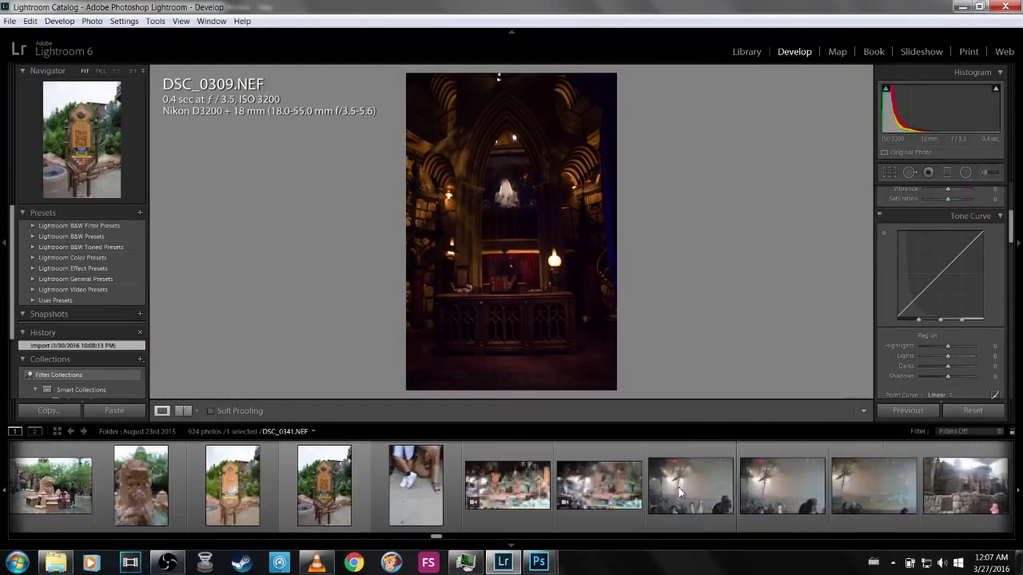
scroll(677, 490, down, 8)
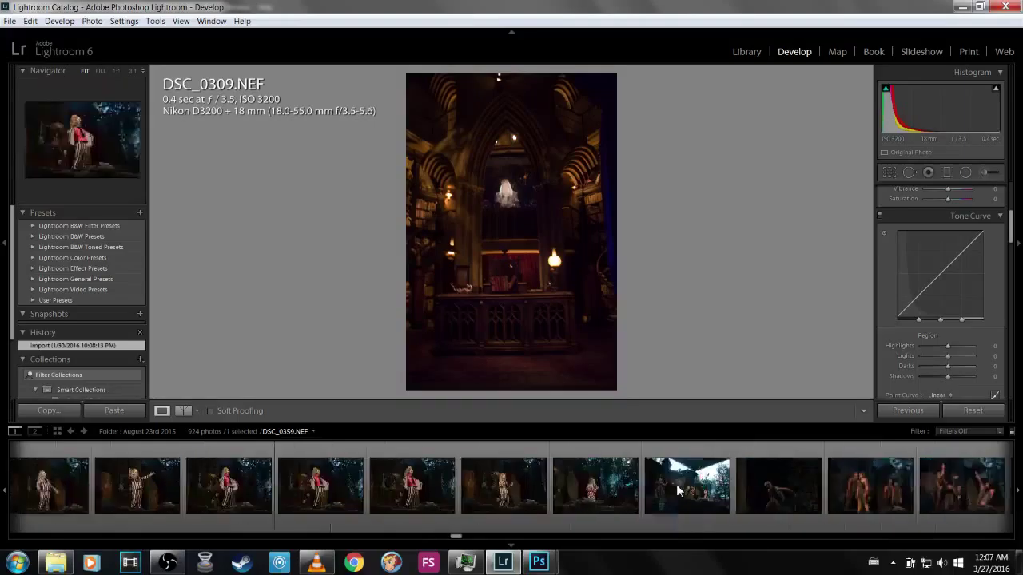
scroll(676, 490, down, 20)
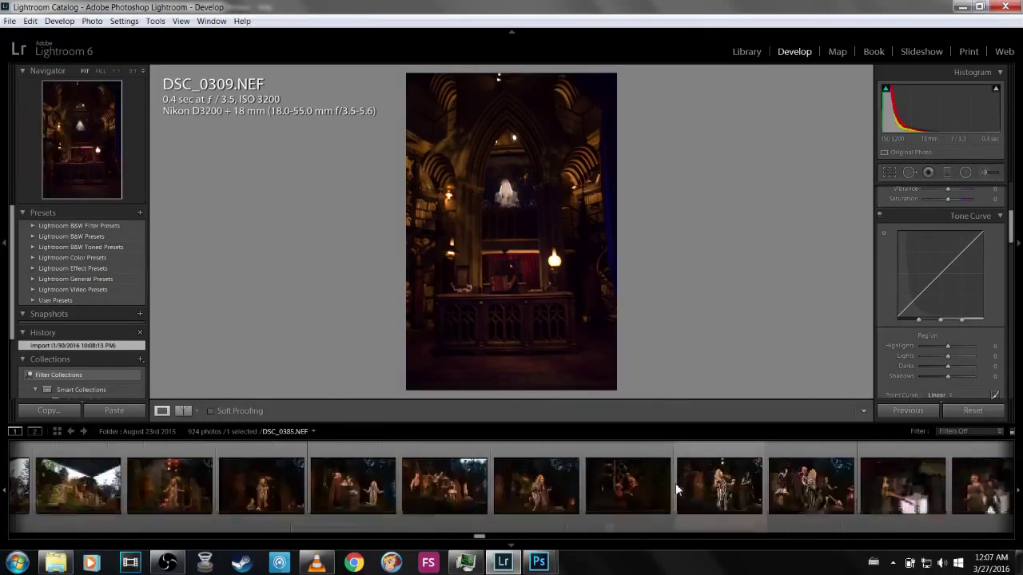
scroll(677, 490, down, 20)
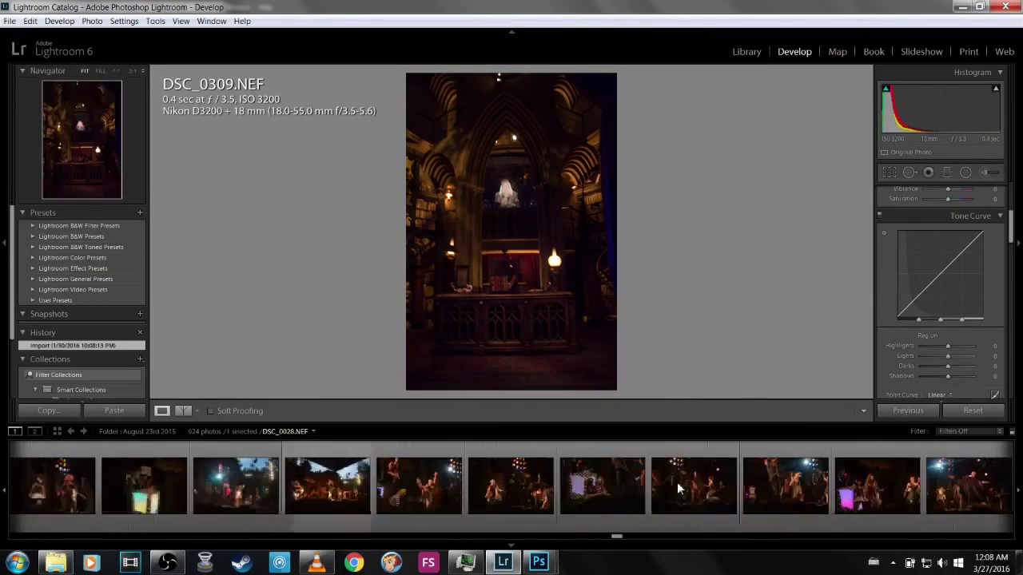
scroll(677, 490, down, 20)
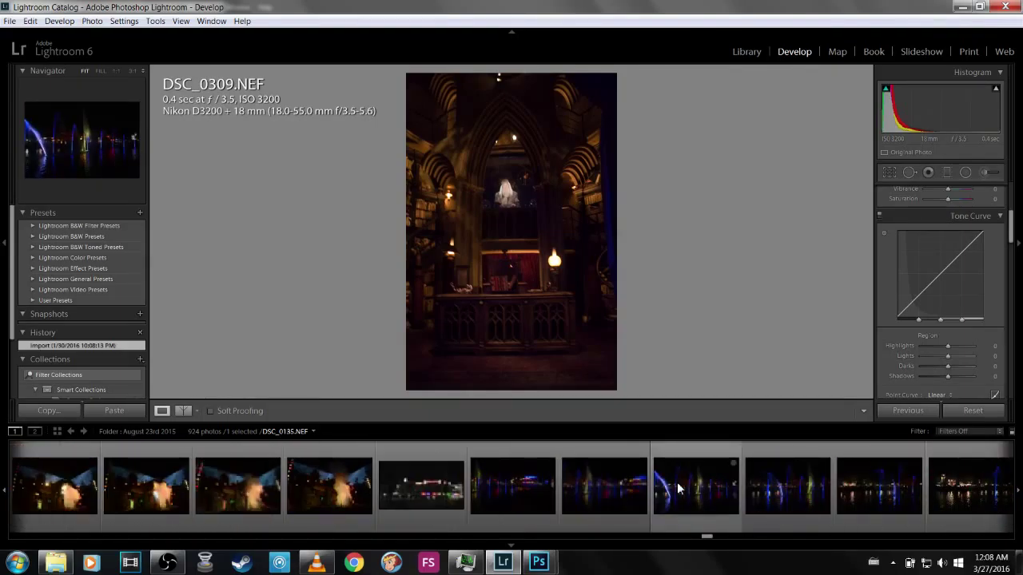
click(677, 490)
- Go back to the stage-show photos and view DSC_0128.NEF with the sparks and smoke
scroll(677, 490, up, 5)
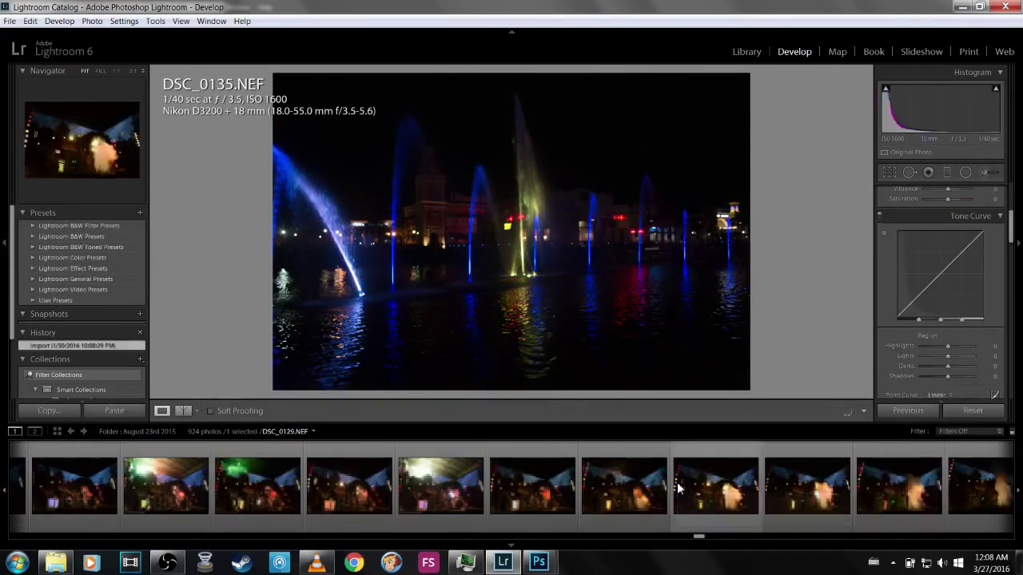
scroll(677, 490, down, 5)
scroll(655, 490, up, 5)
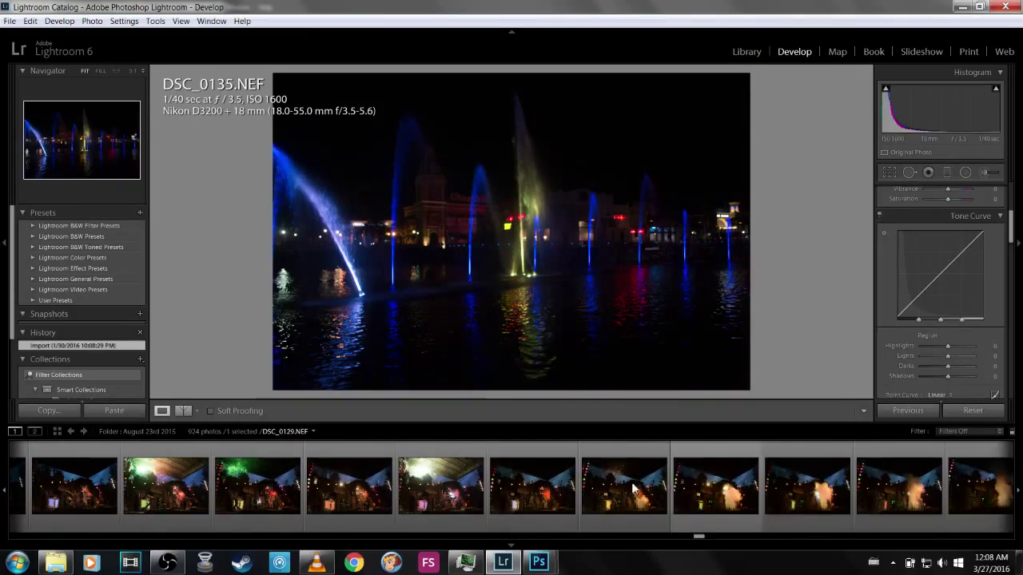
click(633, 489)
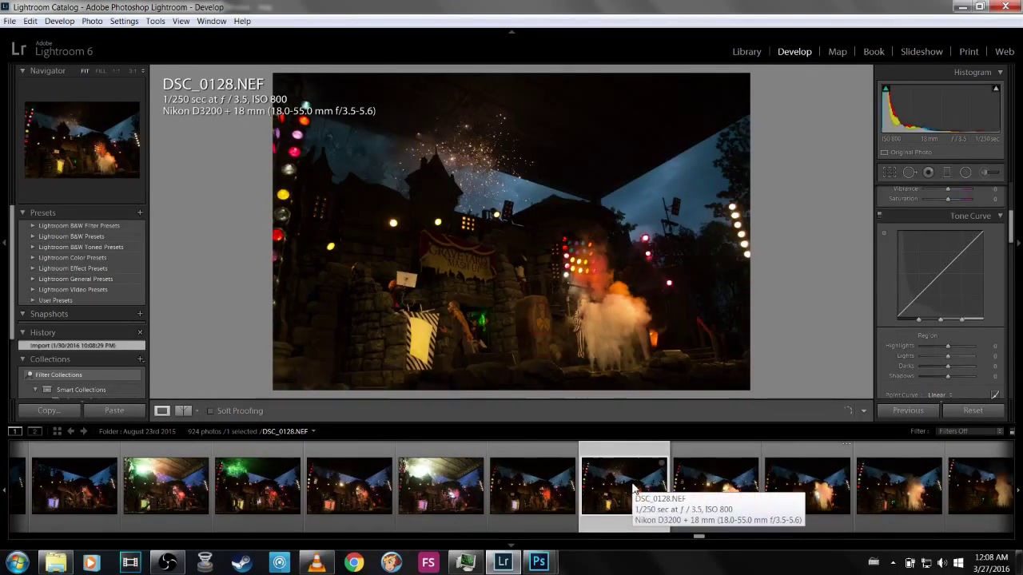
- Open the neighbouring stage photo DSC_0127.NEF and examine the striped-suit performer at 1:1 zoom, returning to the full view
scroll(633, 489, up, 4)
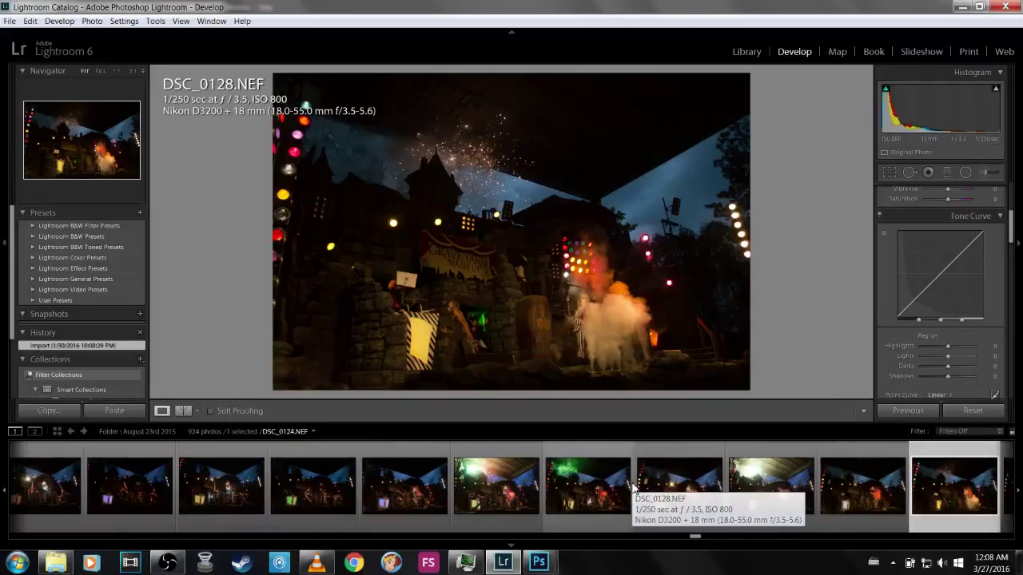
scroll(633, 489, down, 10)
scroll(599, 496, up, 6)
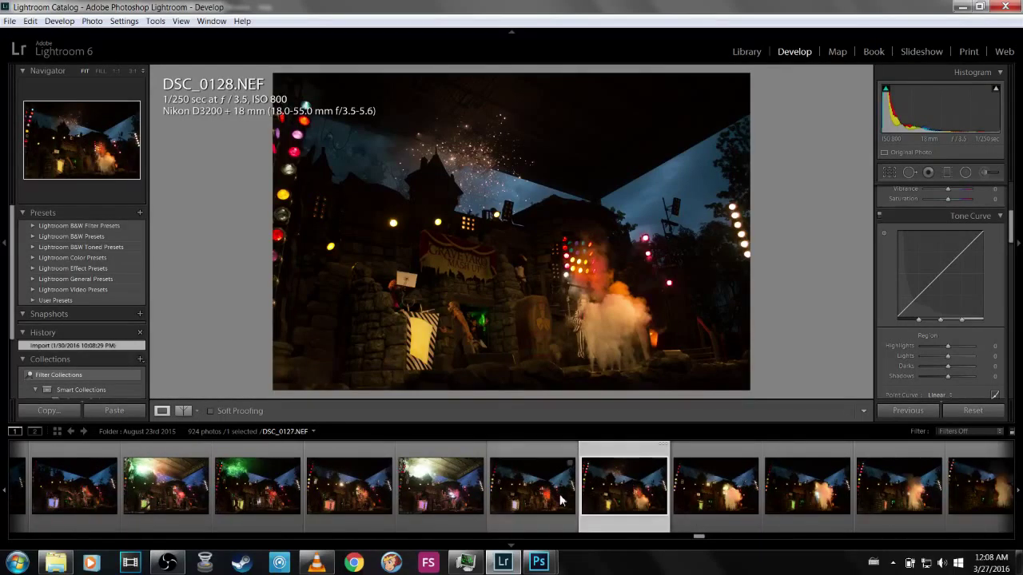
click(561, 500)
scroll(560, 495, up, 4)
click(595, 320)
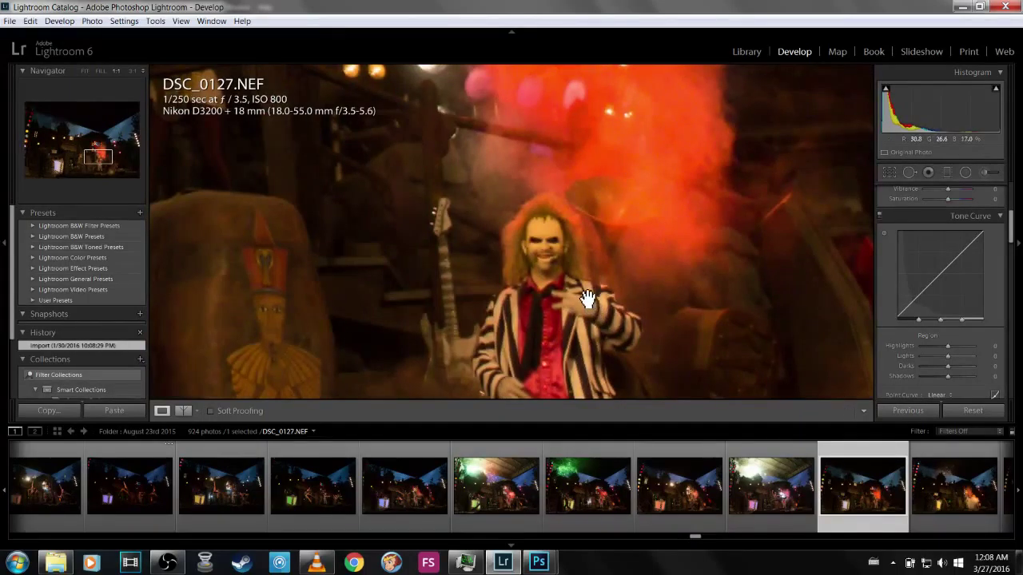
click(584, 294)
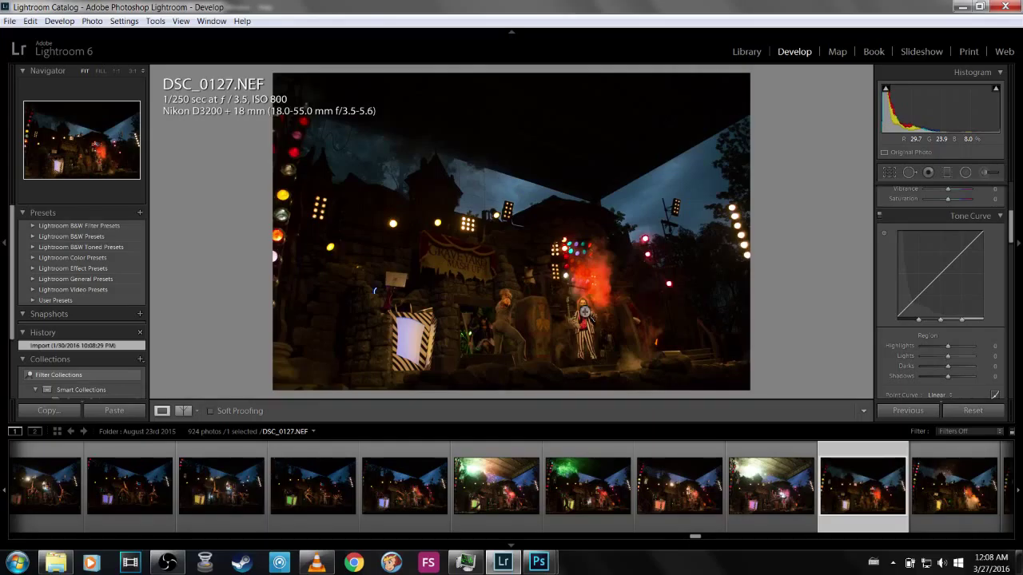
- View the blue-lit night fountain photo DSC_0140.NEF
scroll(592, 477, down, 3)
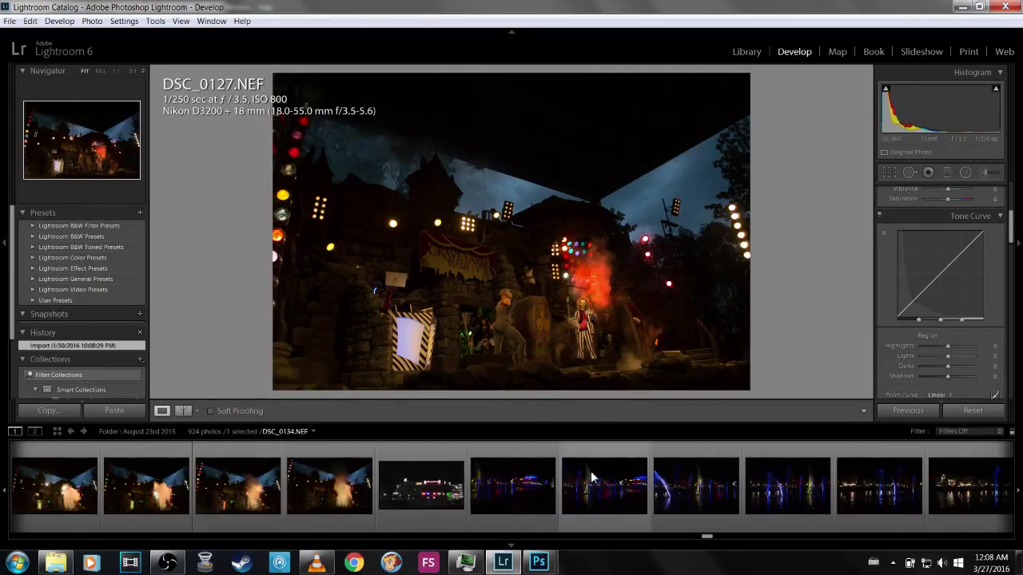
scroll(592, 477, down, 2)
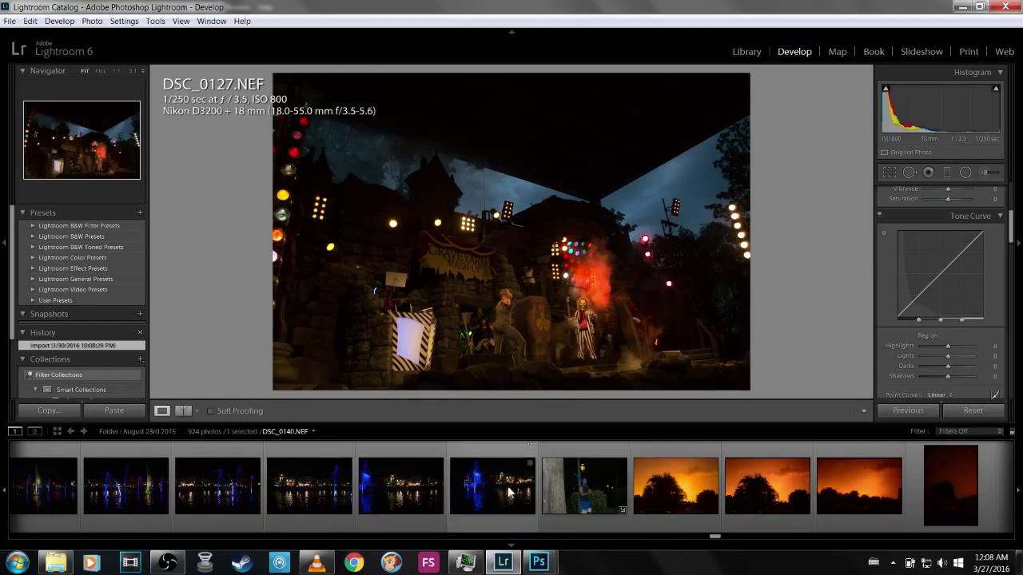
click(509, 492)
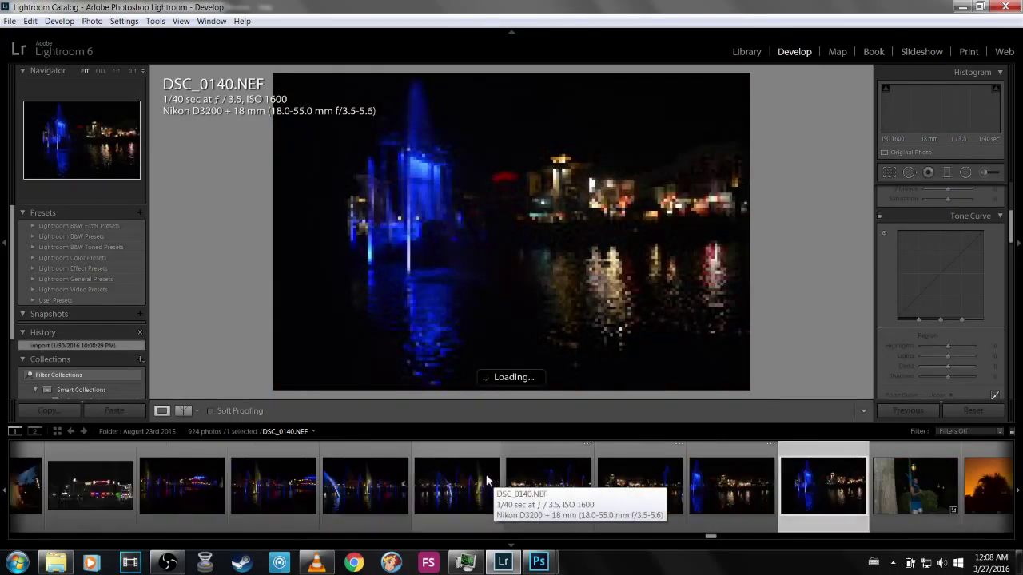
- Browse back through the stage-show photos and view DSC_0106.NEF with the two costumed performers
scroll(488, 481, up, 4)
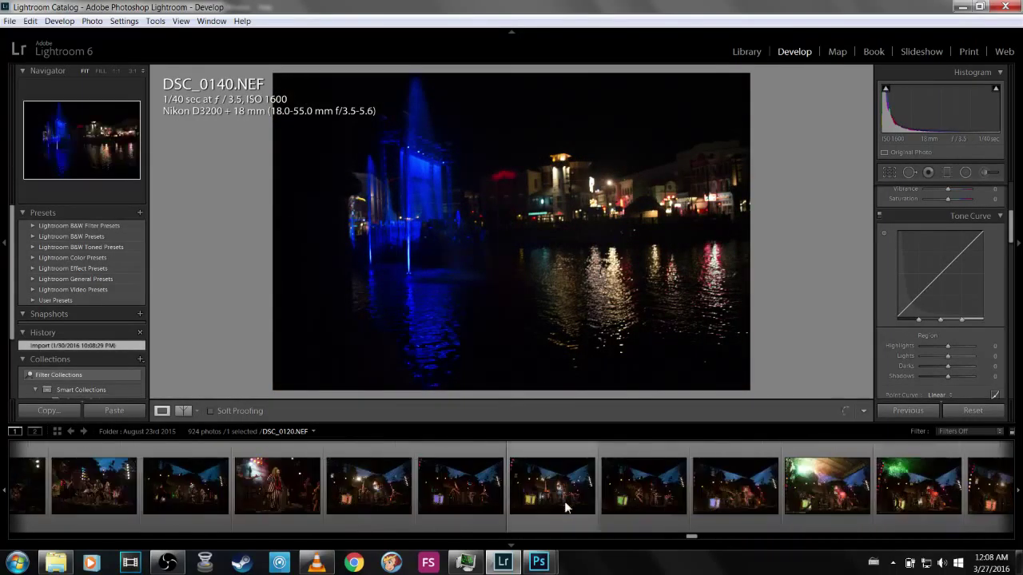
scroll(565, 501, up, 5)
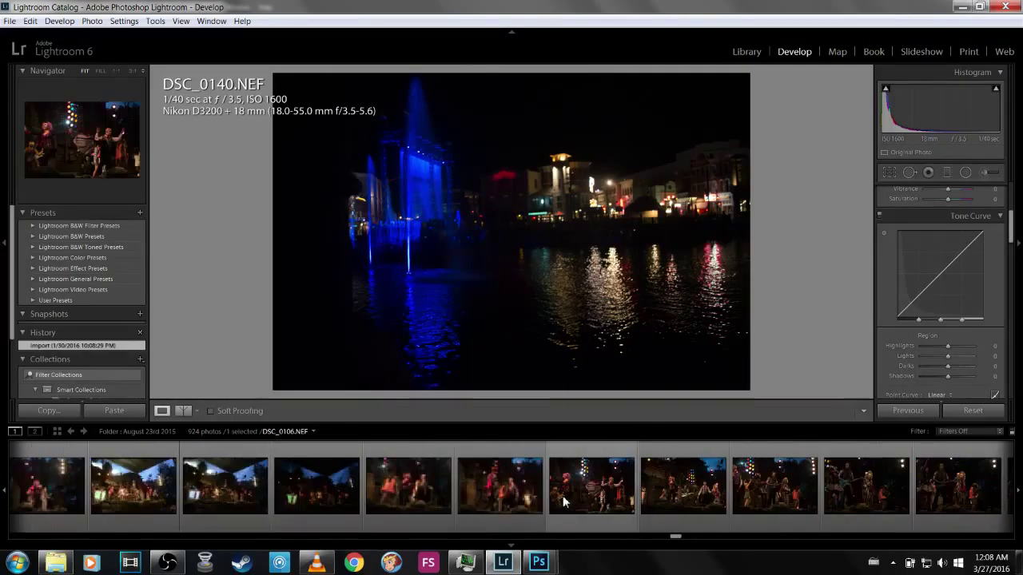
click(562, 501)
scroll(564, 501, up, 4)
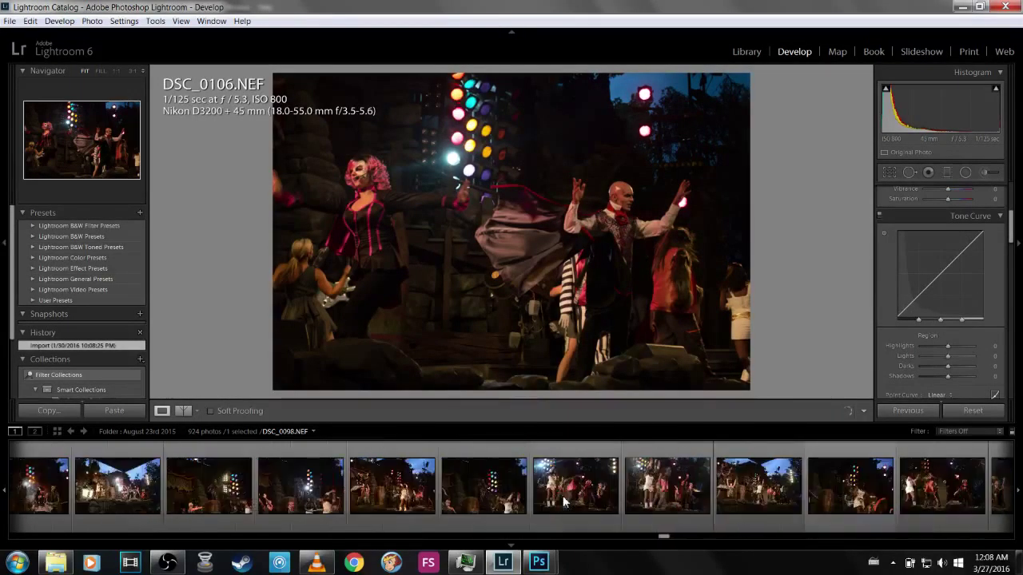
- Browse forward past the night fountain photos and briefly check the live stream in Open Broadcaster Software
scroll(564, 501, down, 10)
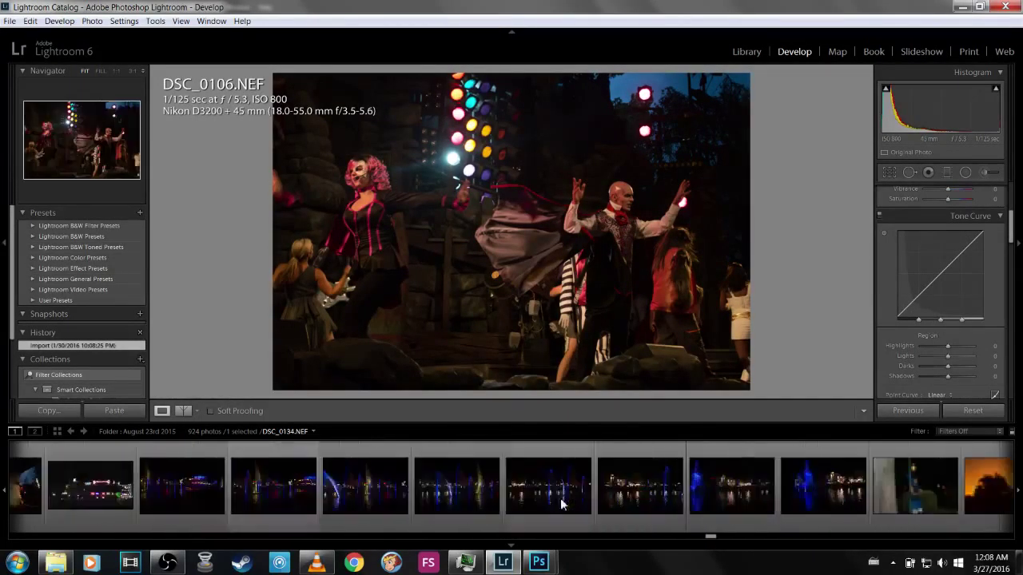
scroll(563, 503, down, 5)
click(181, 568)
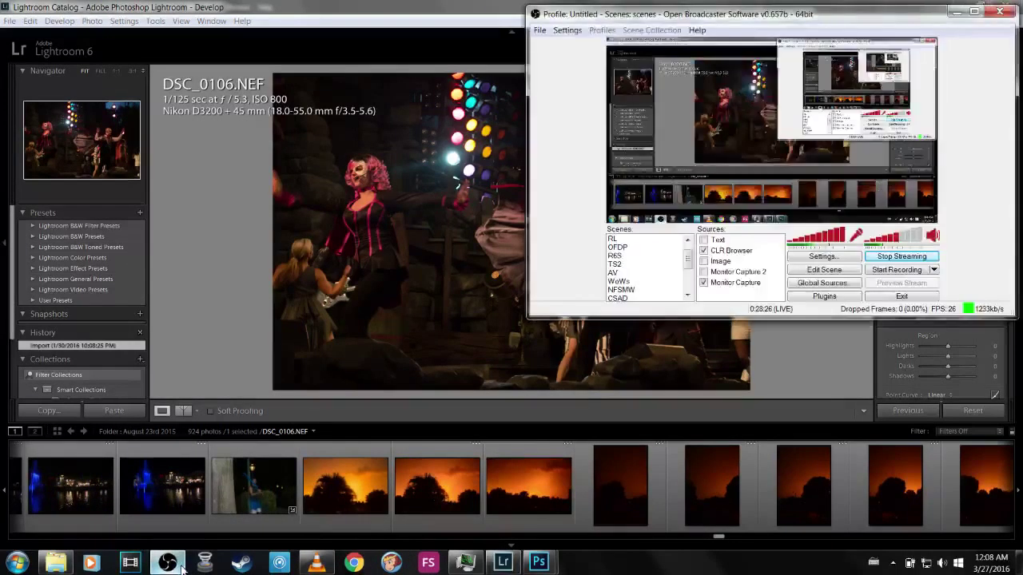
click(181, 567)
- Look through the daytime park and night-street photos, going back to the roller-coaster sunset series
scroll(573, 510, down, 8)
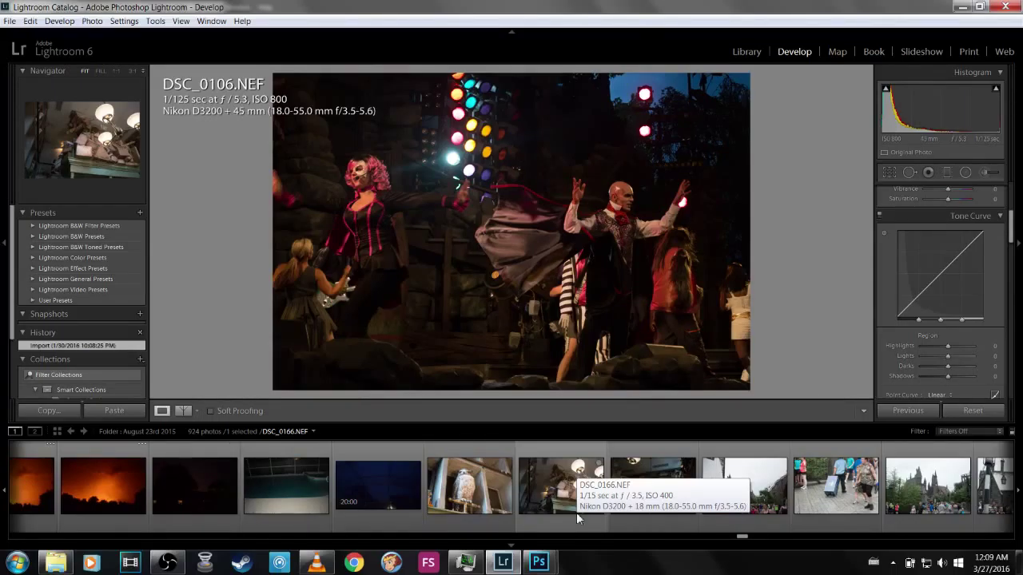
scroll(576, 513, down, 10)
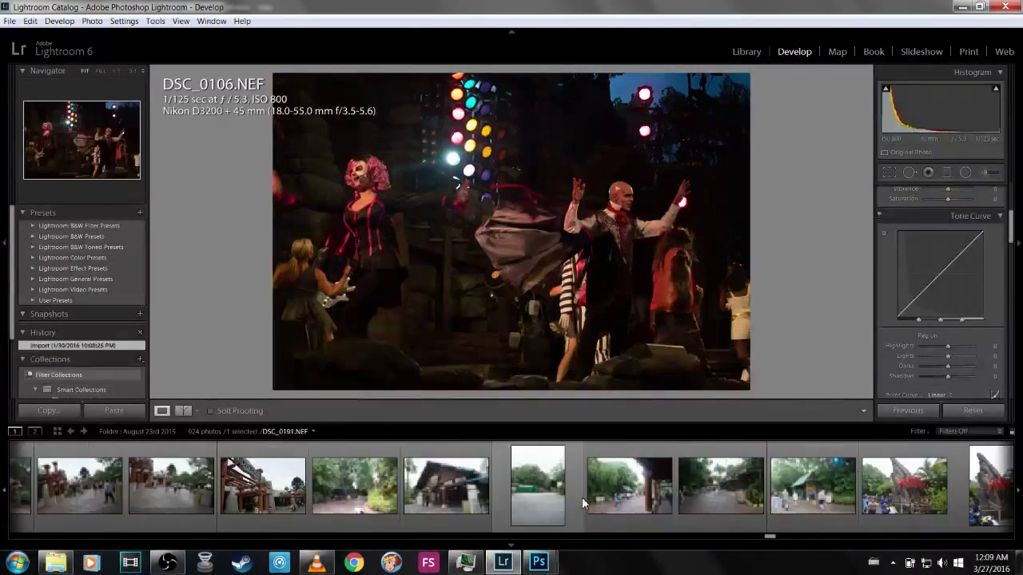
scroll(583, 500, down, 8)
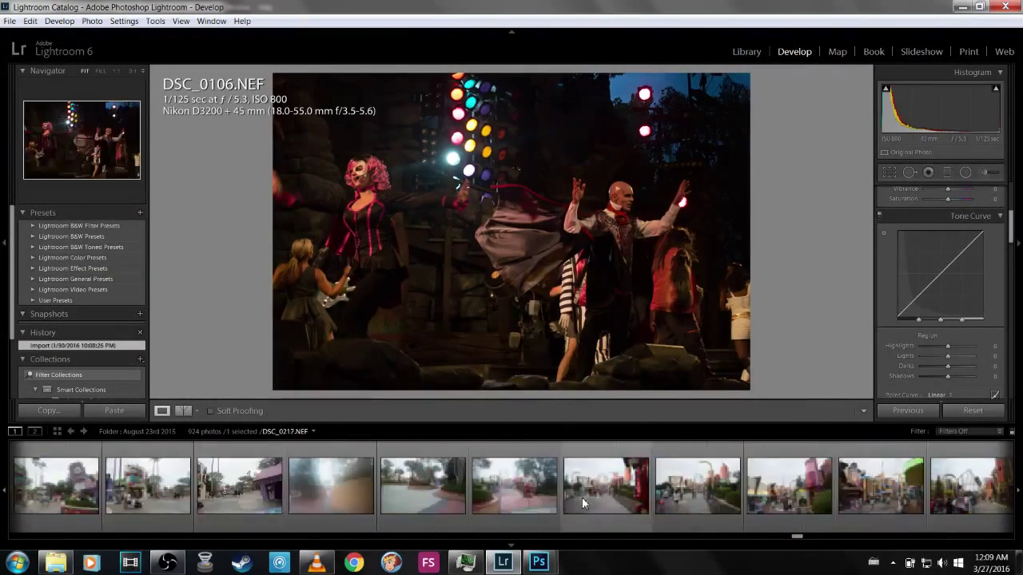
scroll(582, 500, down, 15)
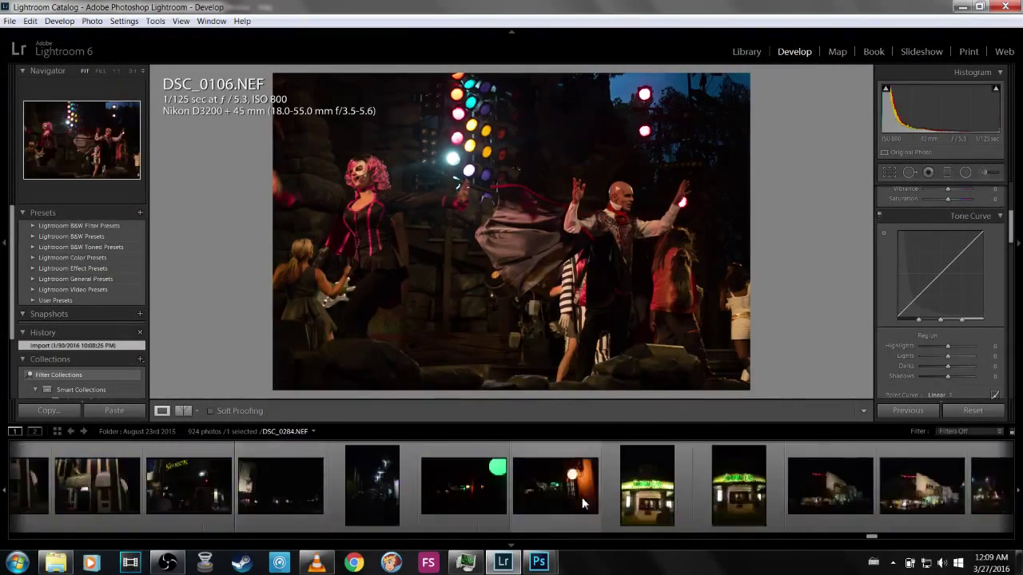
scroll(584, 497, down, 10)
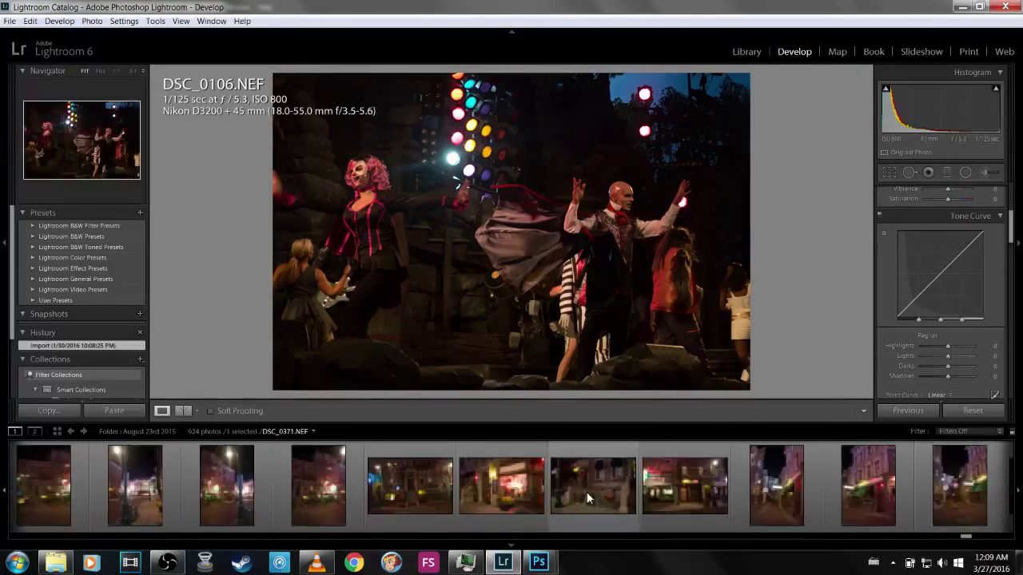
scroll(588, 492, down, 10)
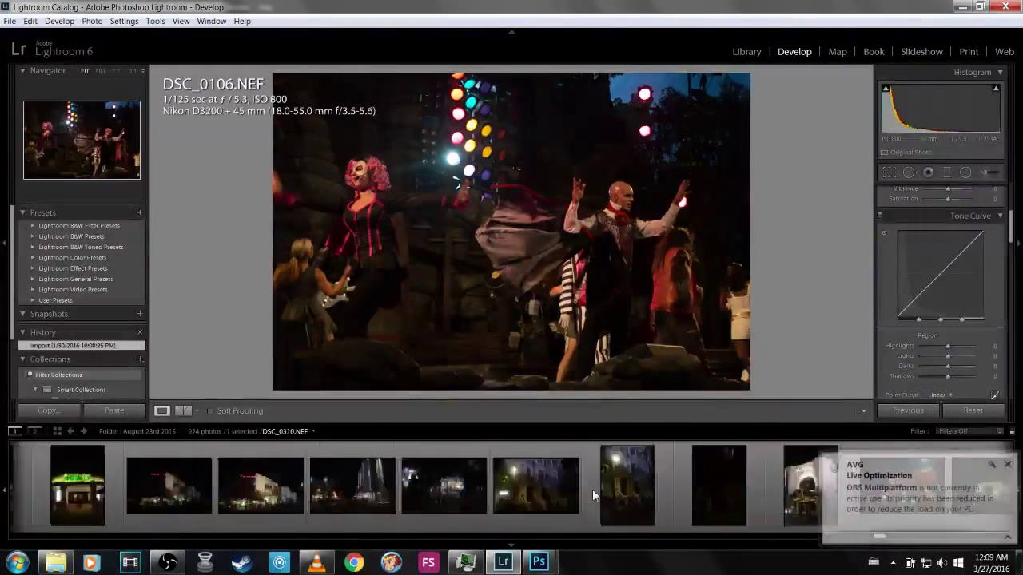
scroll(592, 493, down, 5)
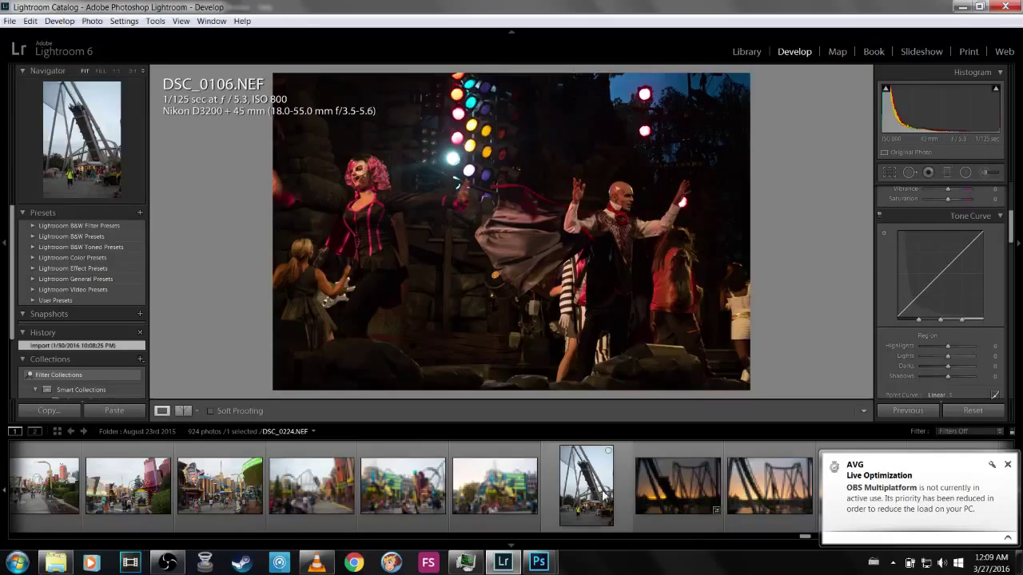
scroll(671, 486, up, 5)
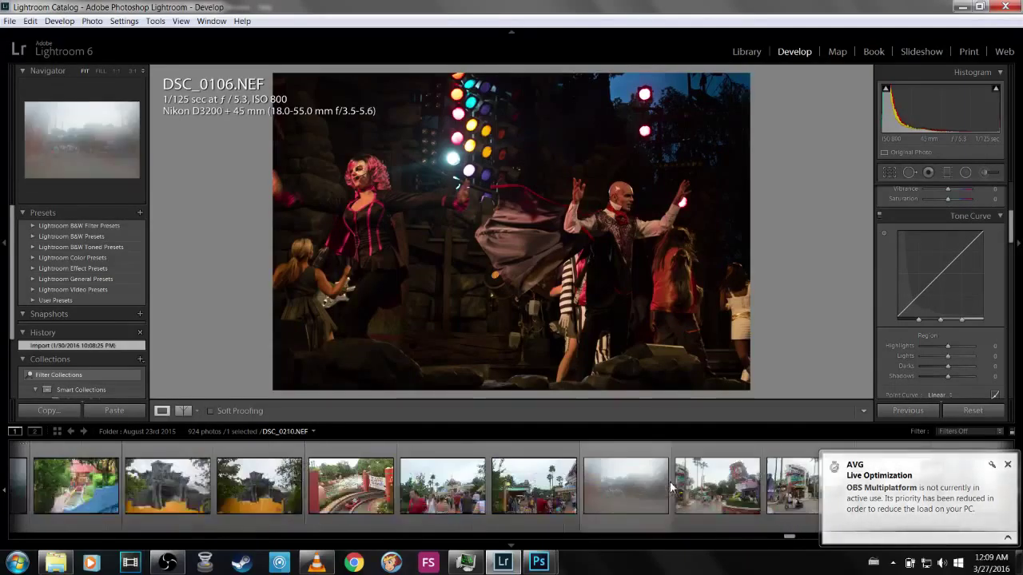
scroll(671, 486, up, 3)
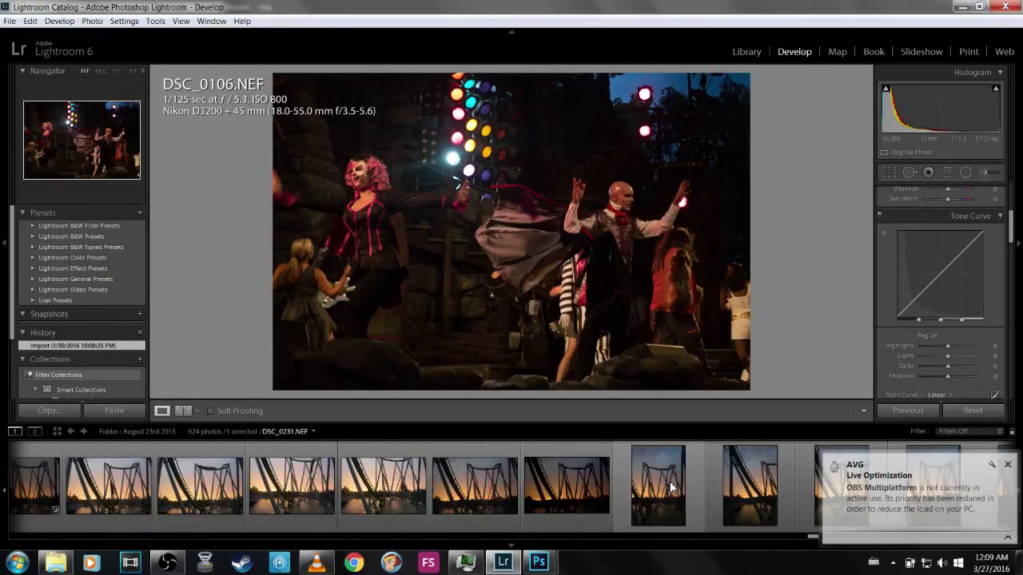
- View the roller-coaster sunset photo DSC_0230_DxO.jpg and check its before/after comparison and Basic adjustments
click(605, 481)
scroll(605, 481, down, 5)
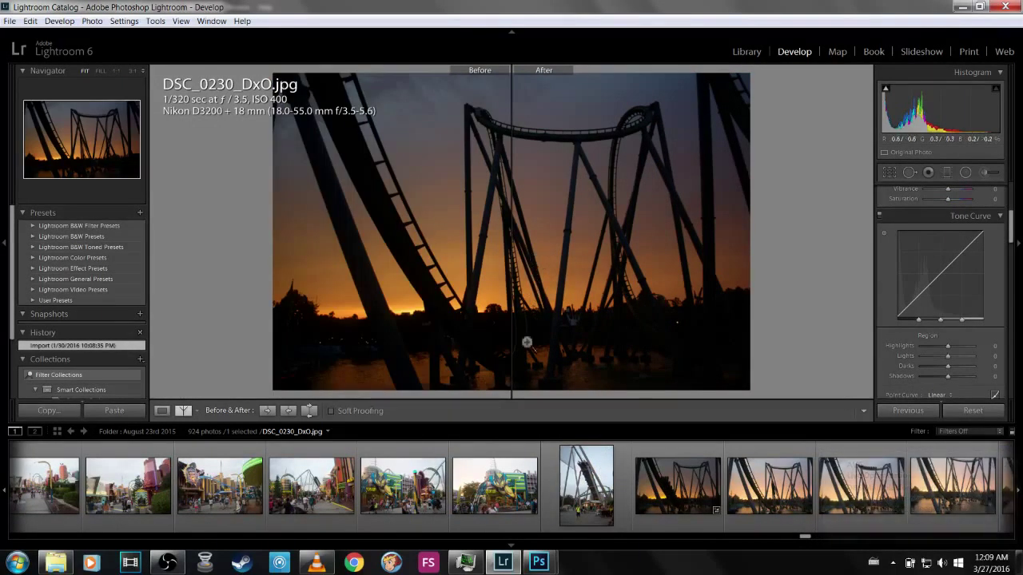
scroll(926, 269, up, 4)
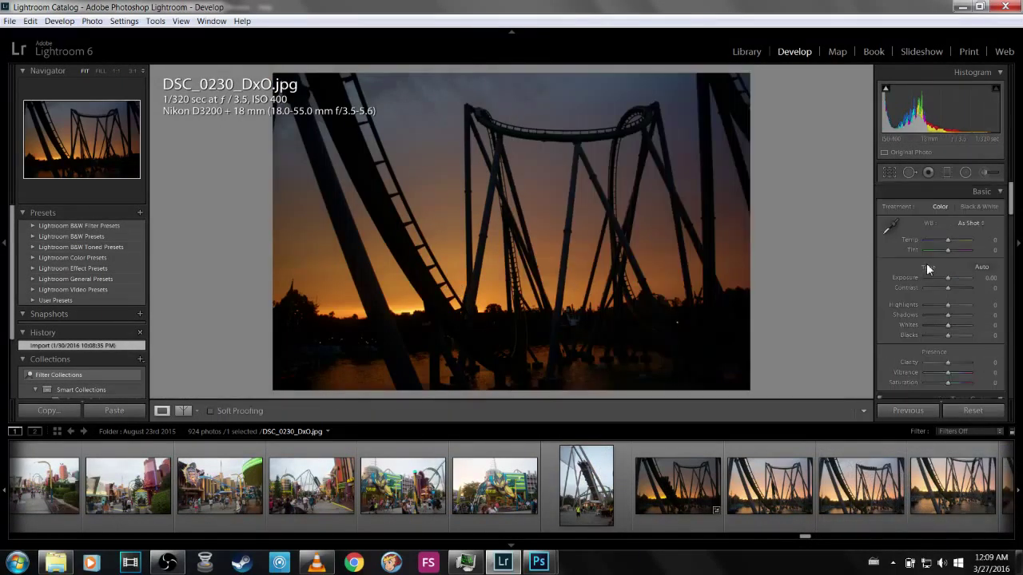
- Browse the roller-coaster sunset series, open DSC_0237.NEF and show it in a split before/after view
scroll(638, 496, down, 7)
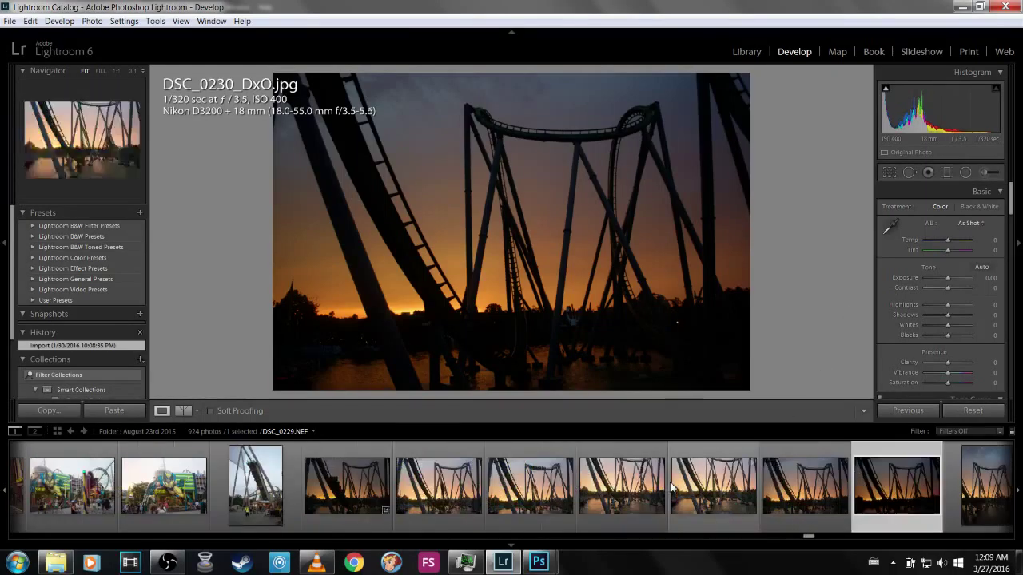
scroll(623, 494, down, 5)
scroll(587, 489, up, 5)
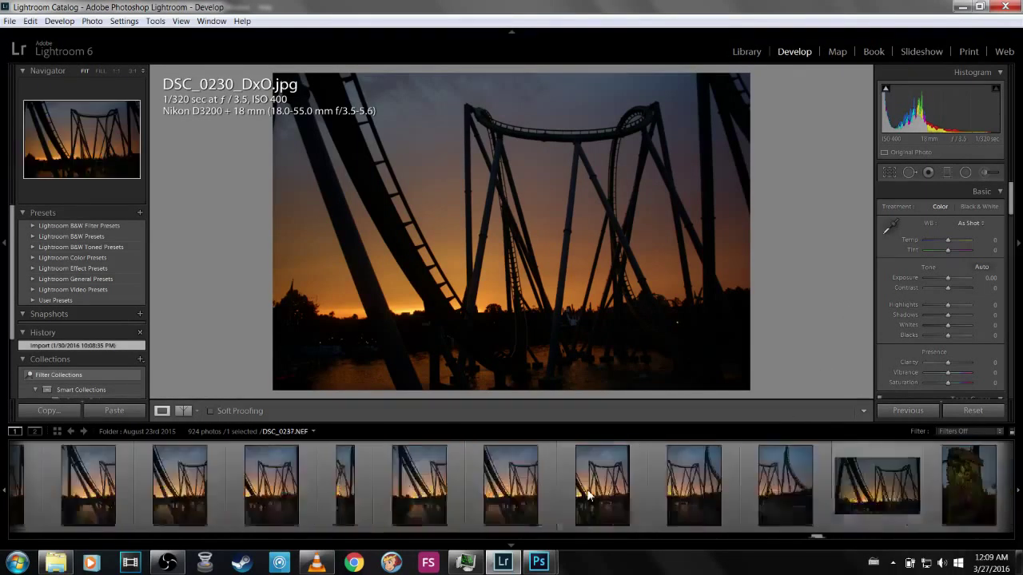
scroll(586, 496, down, 4)
scroll(235, 511, down, 7)
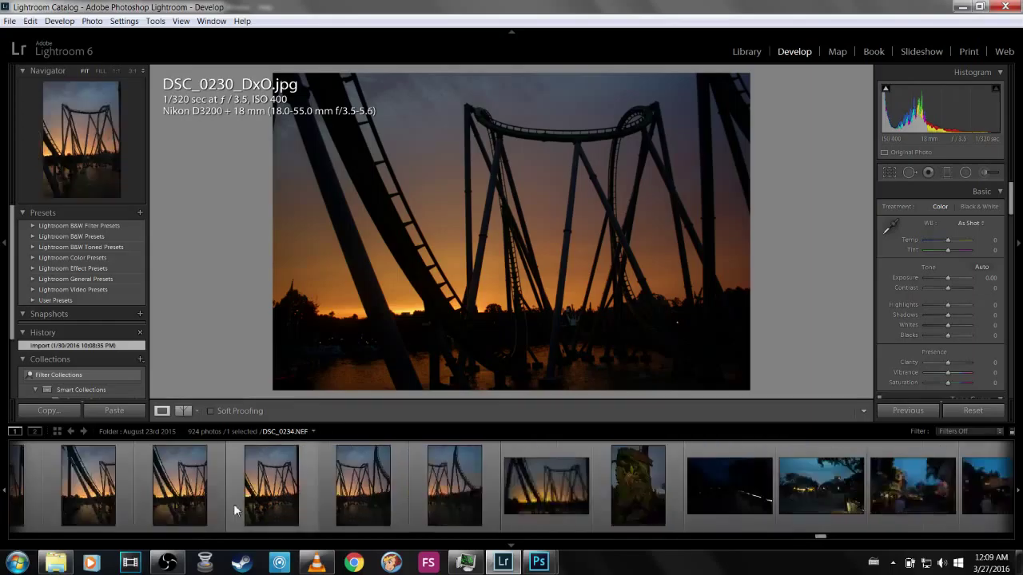
click(228, 485)
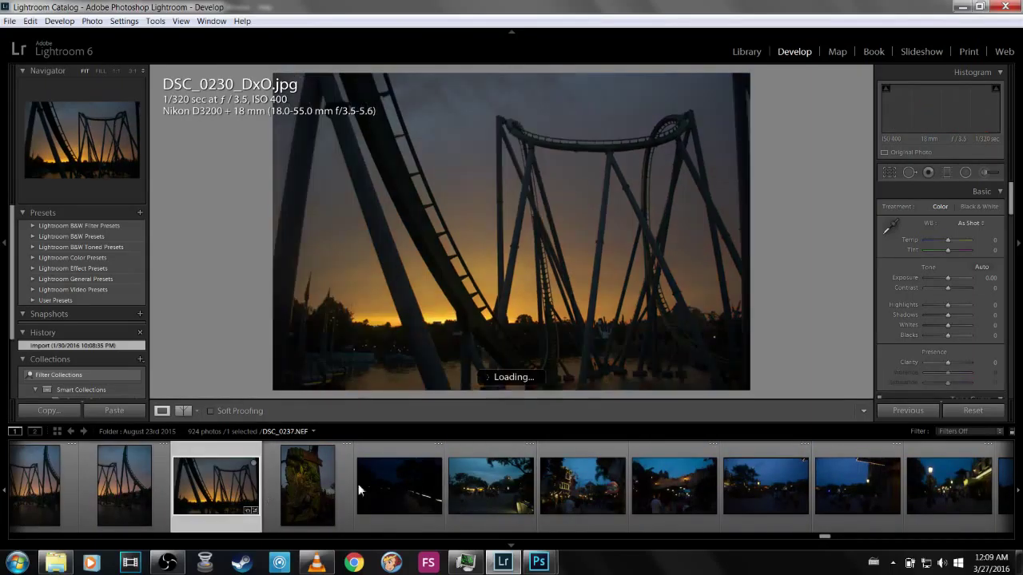
key(shift+y)
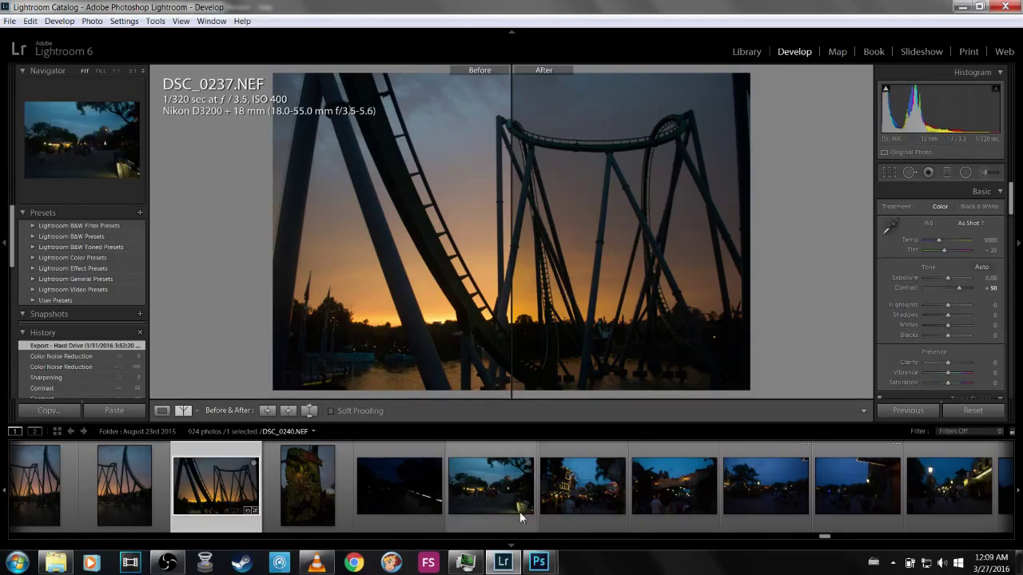
- Hide the filmstrip to enlarge the photo, and adjust the music volume in VLC media player
click(511, 546)
click(316, 563)
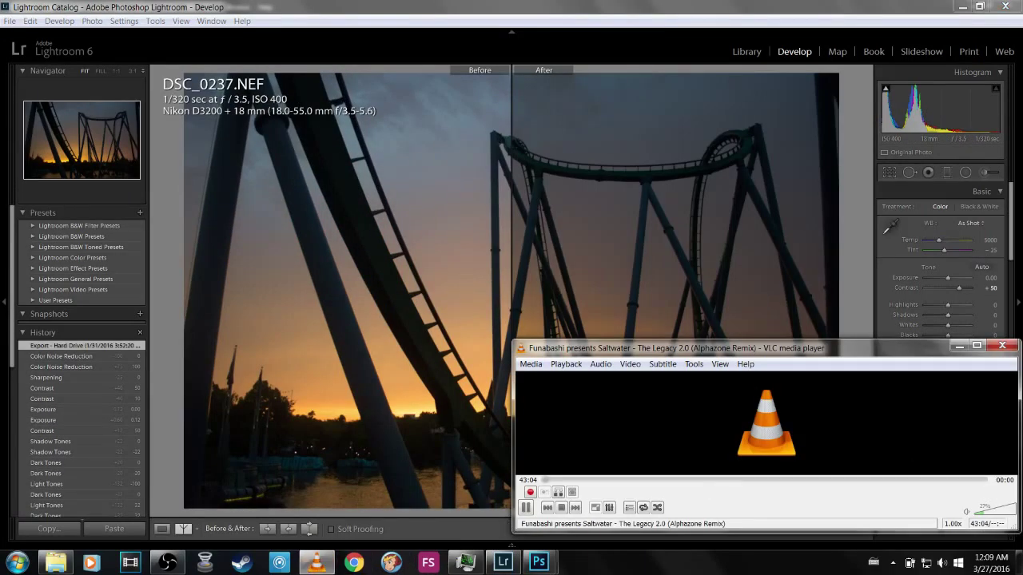
drag(977, 515, 985, 519)
- Enable the Text source in Open Broadcaster Software to overlay "Be Right Back", and return to the full Lightroom photo view
click(167, 563)
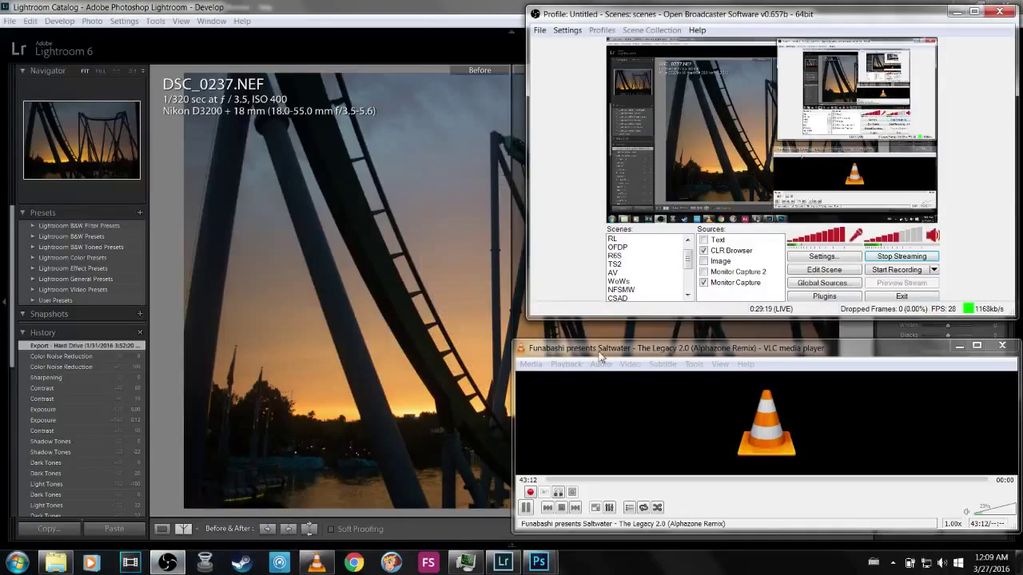
click(704, 241)
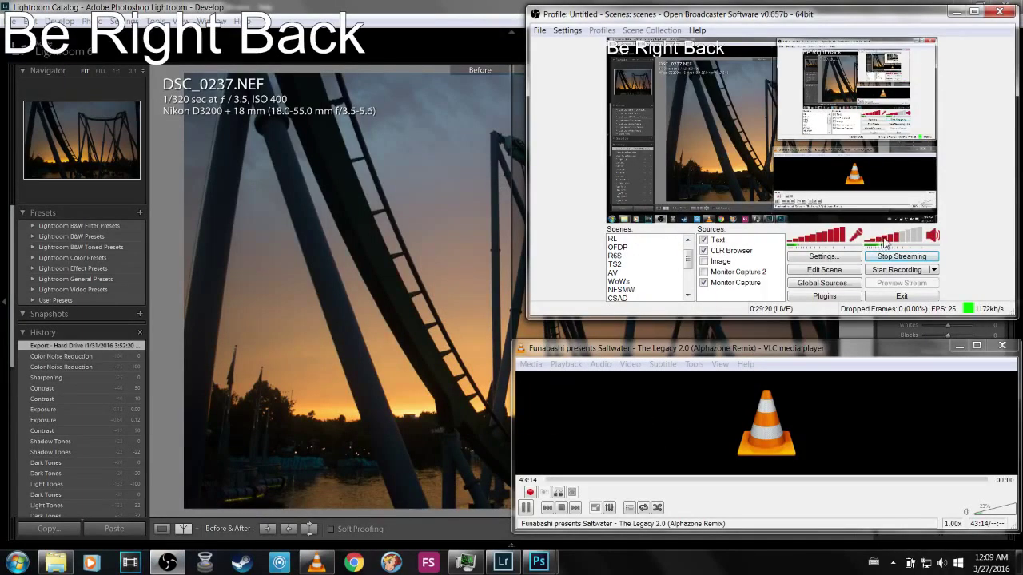
click(415, 345)
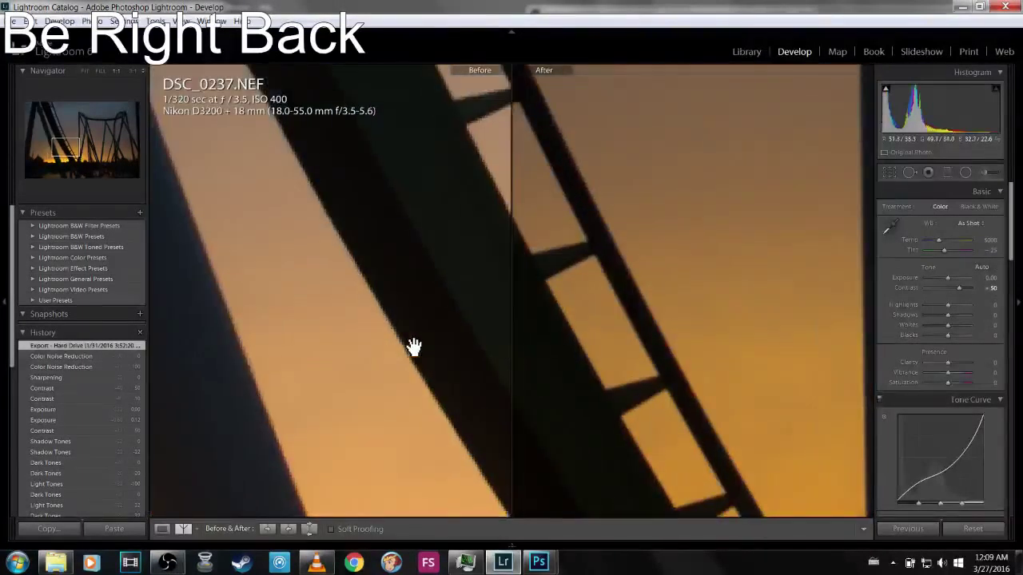
click(413, 347)
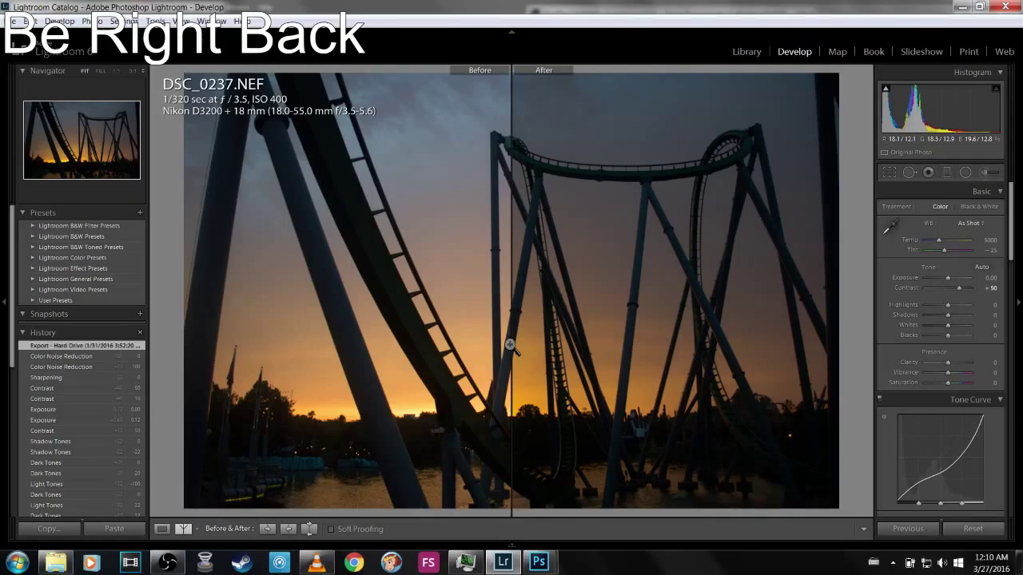
- Switch to VLC media player and lower the music volume to 20%
click(317, 563)
scroll(981, 515, down, 3)
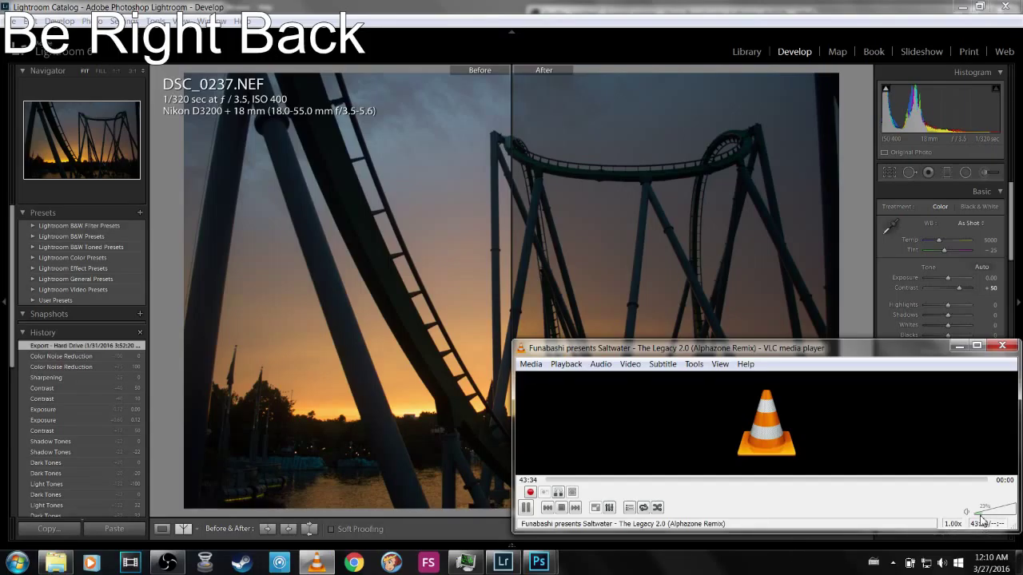
click(959, 346)
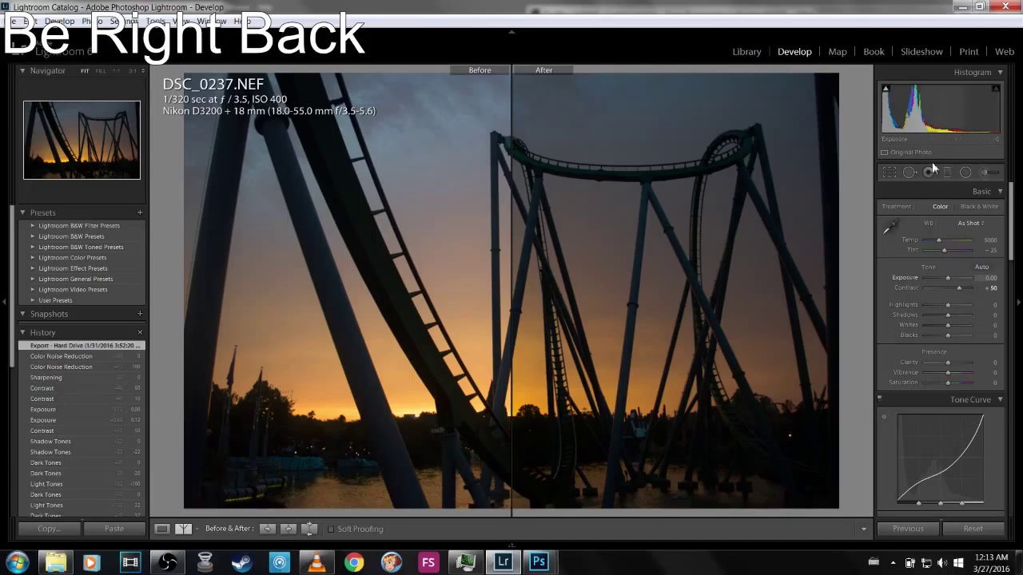
click(316, 562)
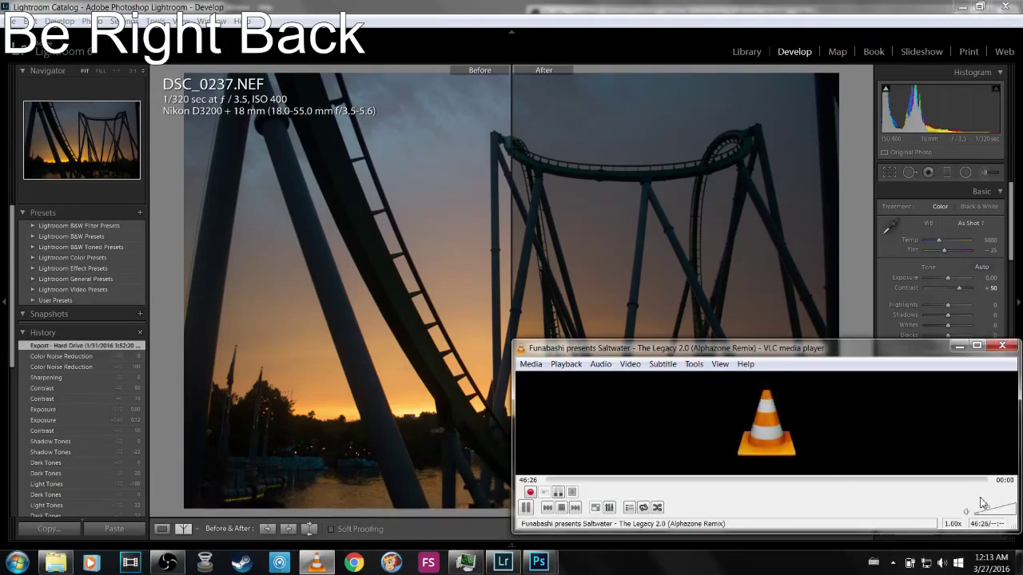
drag(987, 515, 981, 512)
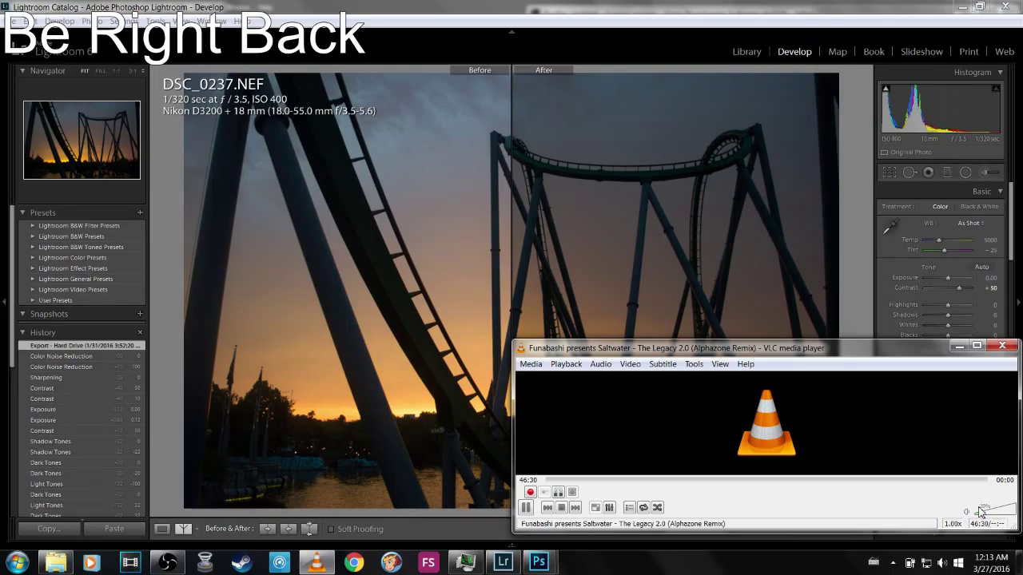
scroll(981, 512, down, 3)
- Turn off the "Be Right Back" Text source in Open Broadcaster Software and switch back to Lightroom
click(167, 562)
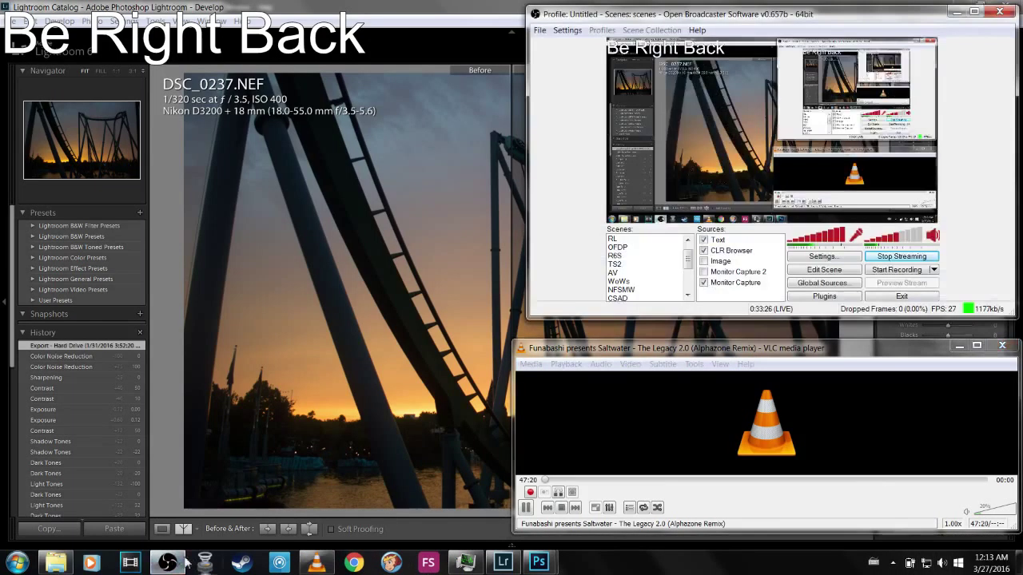
click(703, 240)
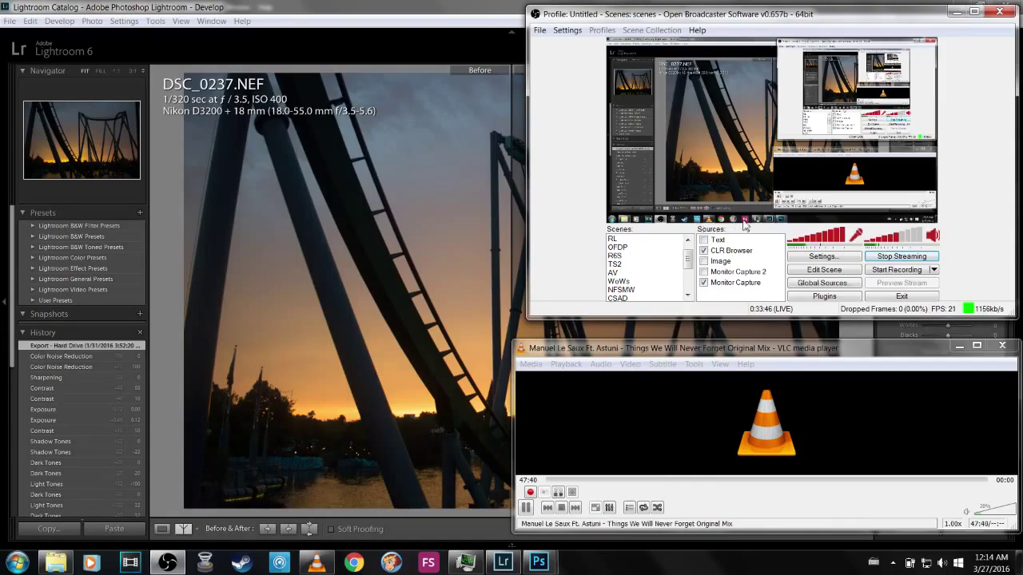
click(451, 345)
- Show the filmstrip again and create a virtual copy of the roller-coaster photo DSC_0237.NEF
click(491, 445)
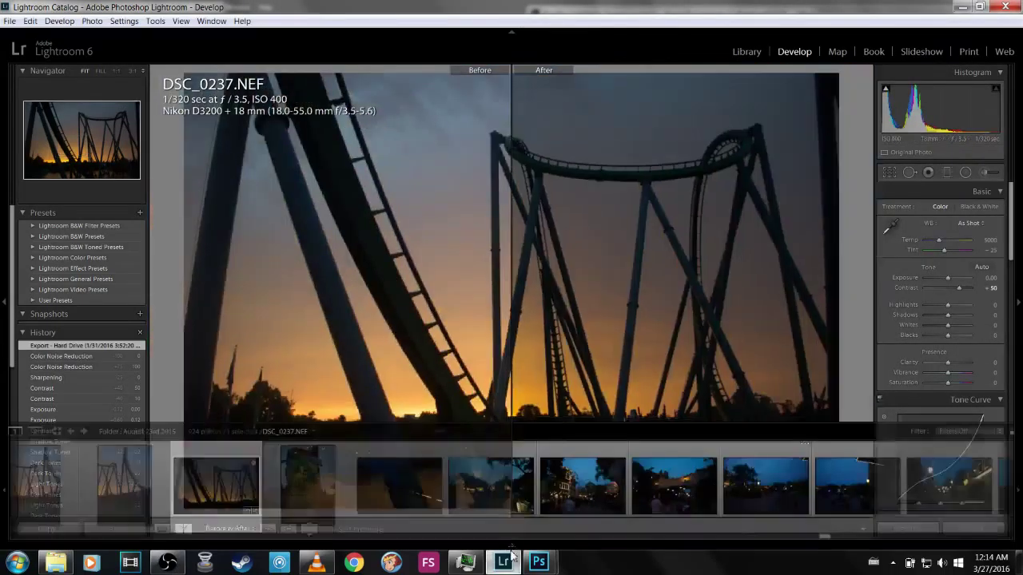
right_click(221, 483)
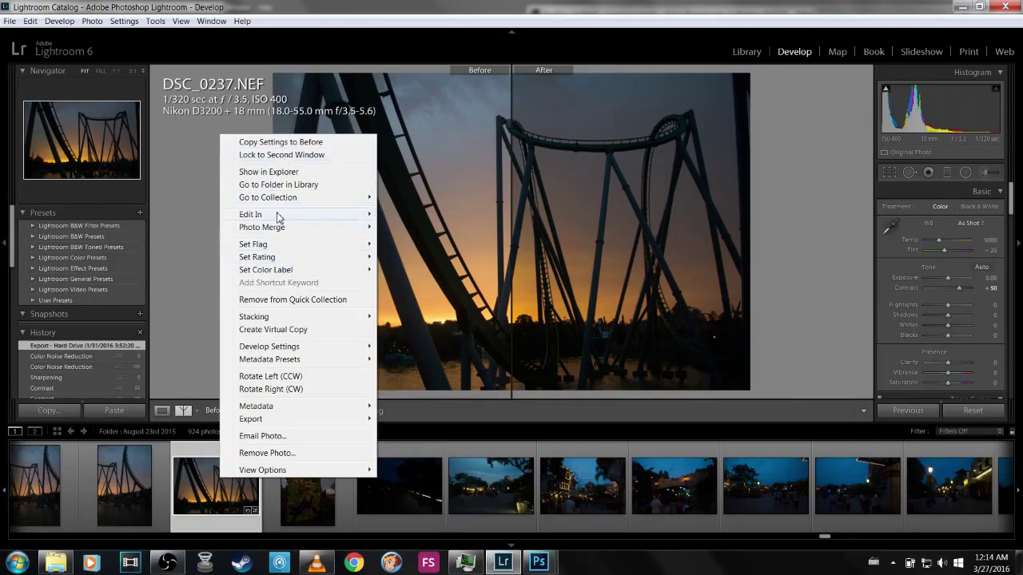
click(301, 331)
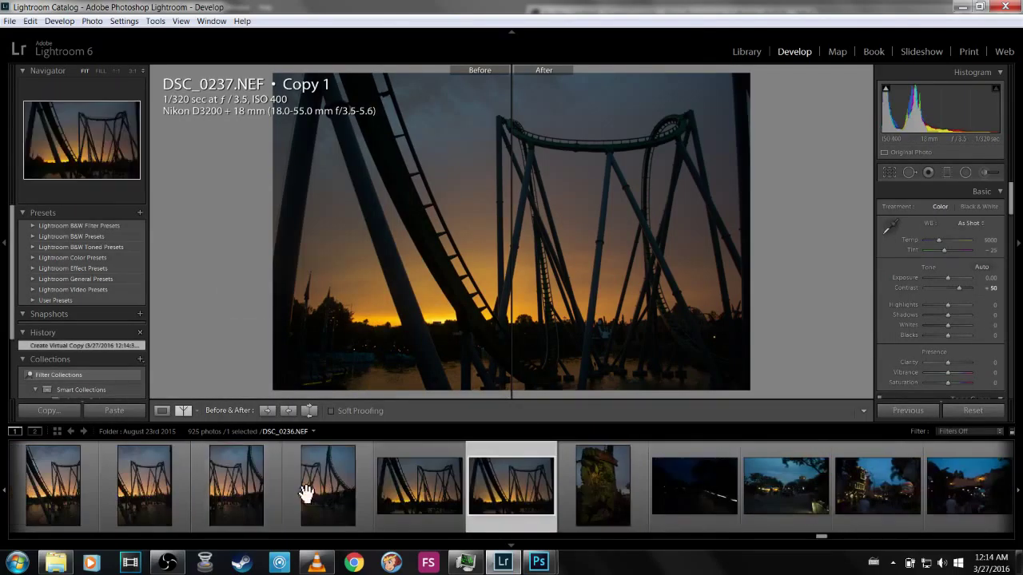
- Reset the develop adjustments of the DSC_0237.NEF virtual copy and leave the before/after comparison view
click(974, 411)
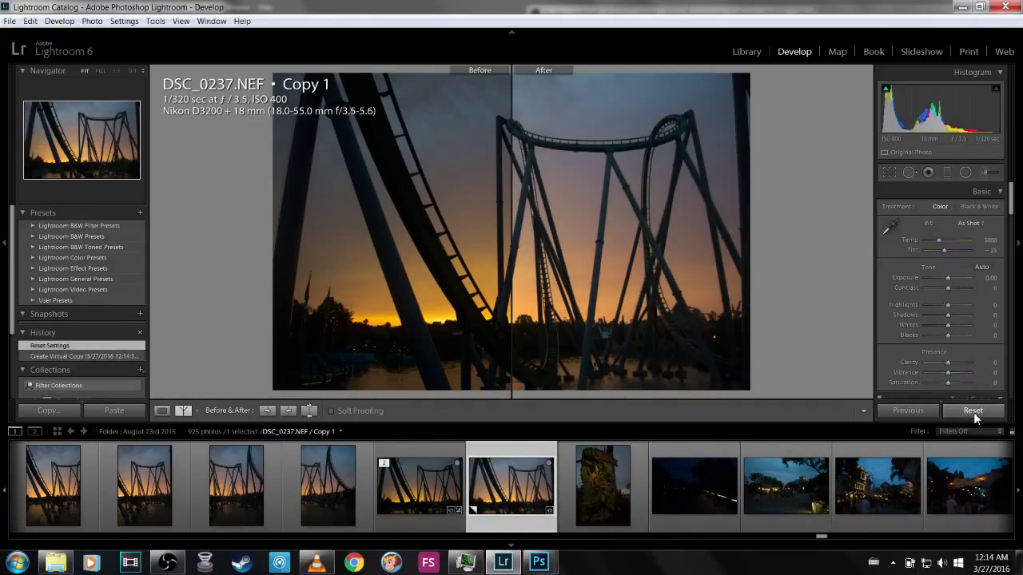
key(y)
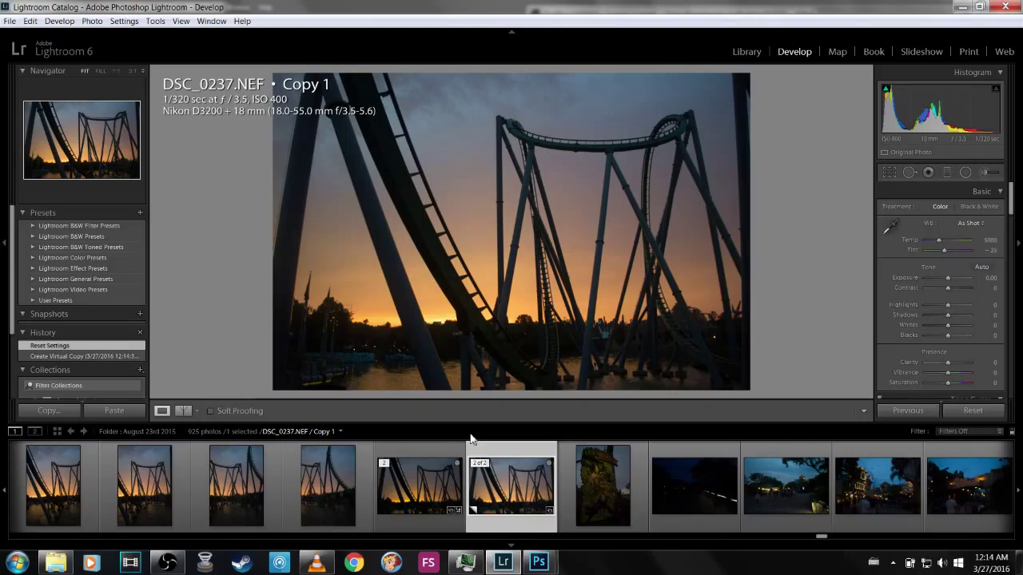
- Try to open the virtual copy in Adobe Photoshop CC 2015, and quit Photoshop without saving the changes to DSC_0146.NEF
right_click(503, 478)
mouse_move(551, 213)
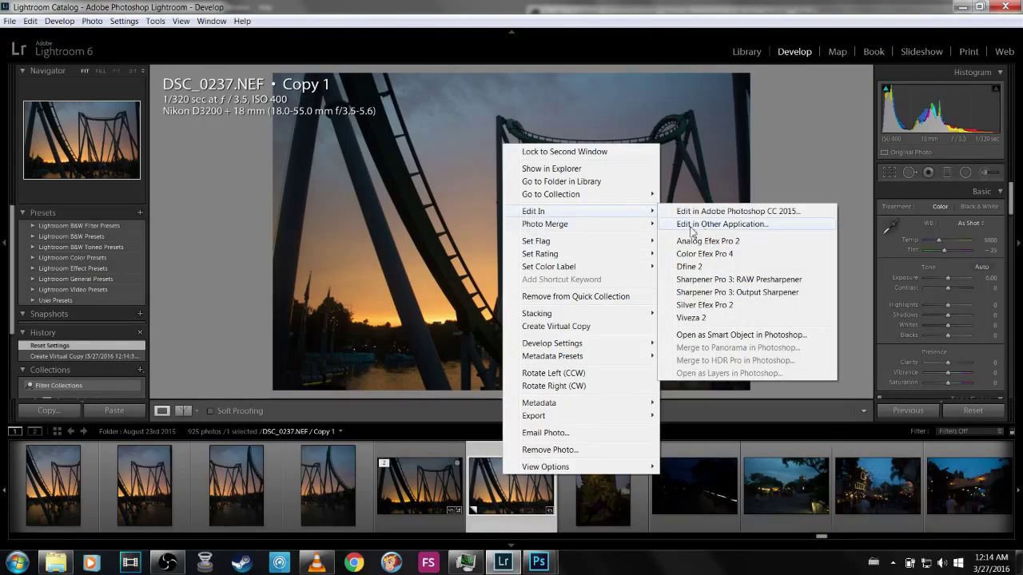
click(734, 217)
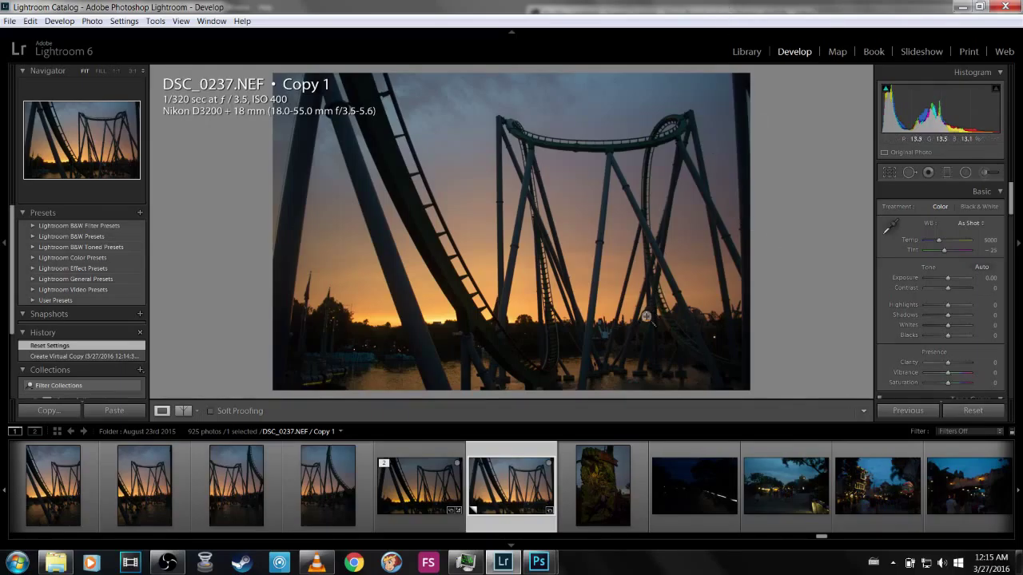
click(496, 495)
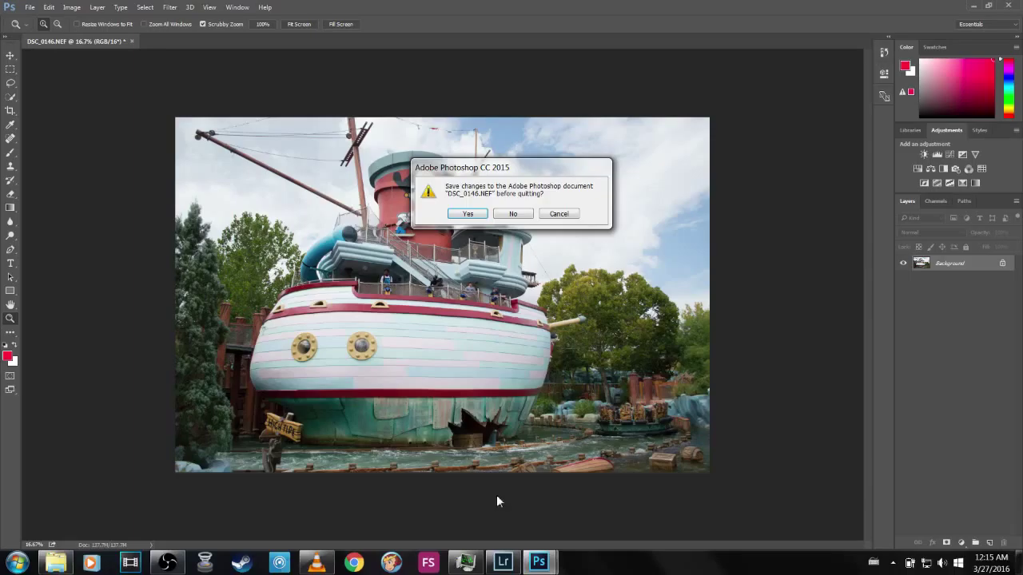
click(511, 214)
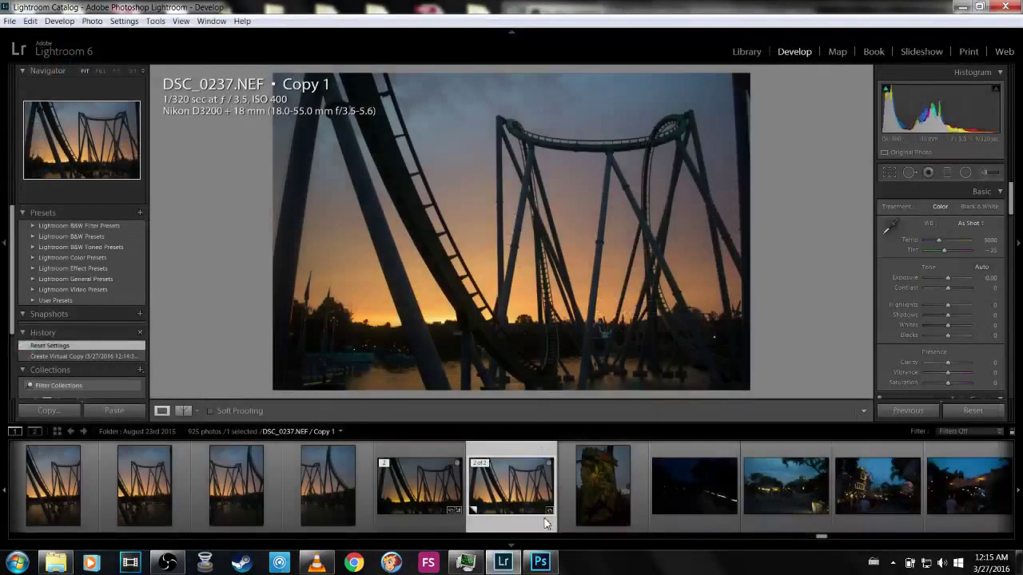
- Send the DSC_0237.NEF virtual copy from Lightroom to Adobe Photoshop CC 2015 for editing
right_click(523, 477)
mouse_move(671, 207)
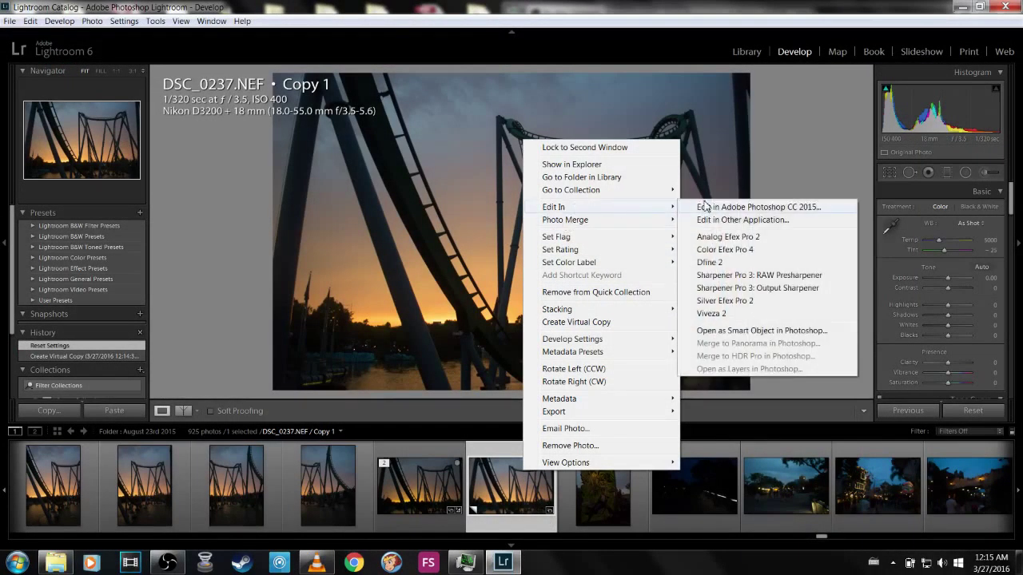
click(722, 219)
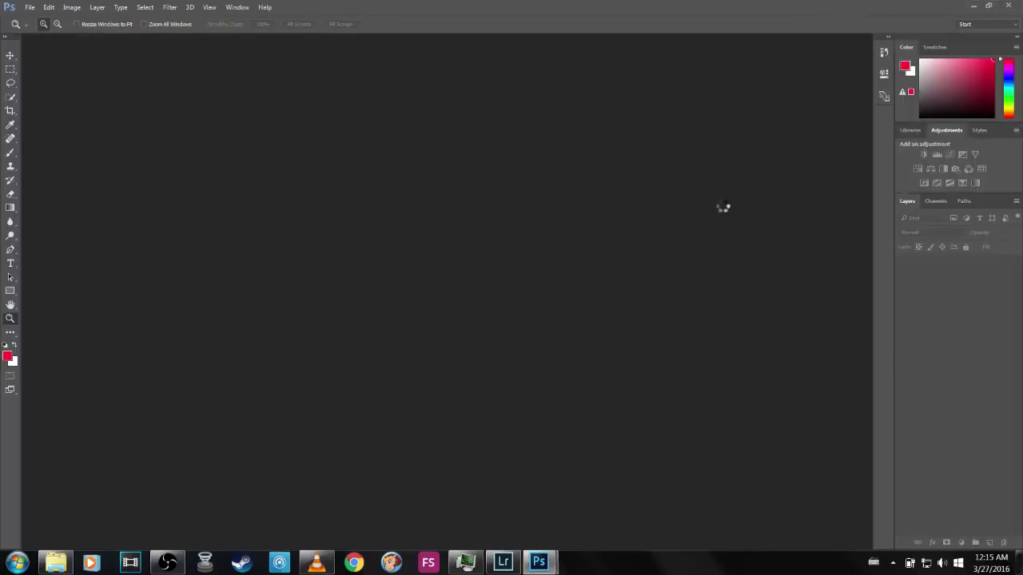
- Switch to Lightroom to view the original DSC_0237.NEF, and return to the photo in Photoshop
click(502, 562)
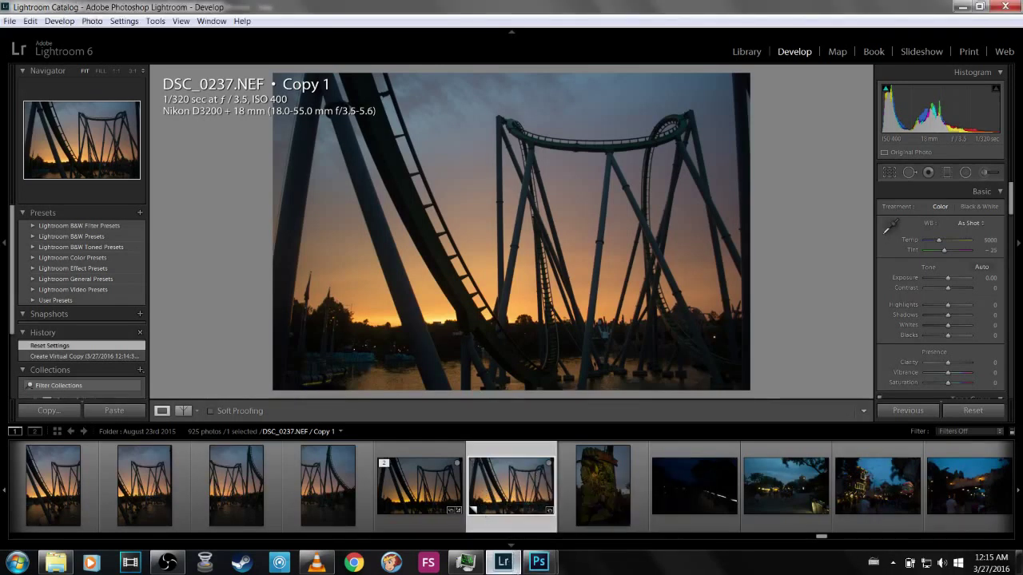
click(459, 520)
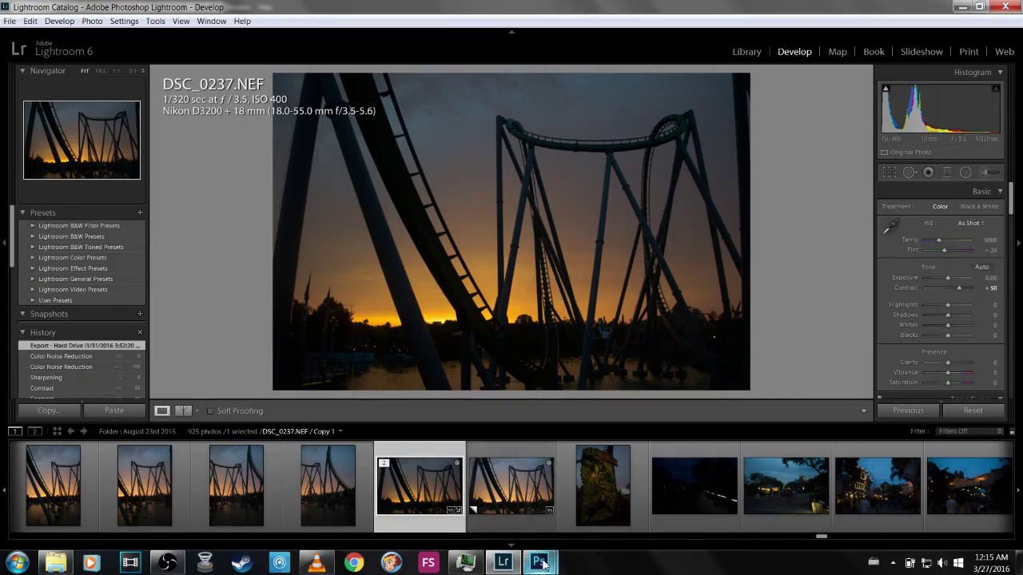
mouse_move(539, 563)
click(513, 502)
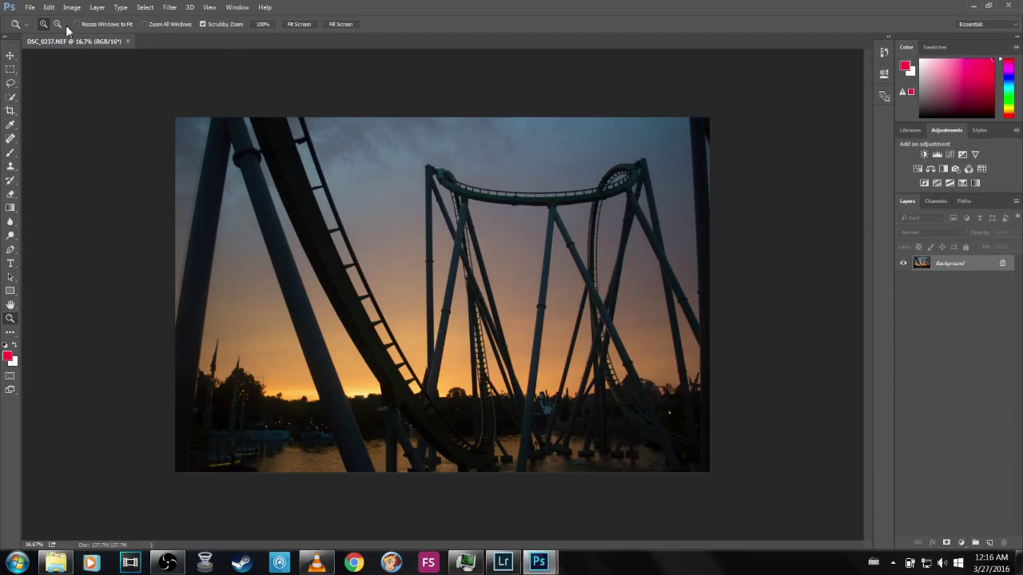
- Fit the photo to the screen and open it in the Nik Collection filter HDR Efex Pro 2
click(262, 24)
click(299, 24)
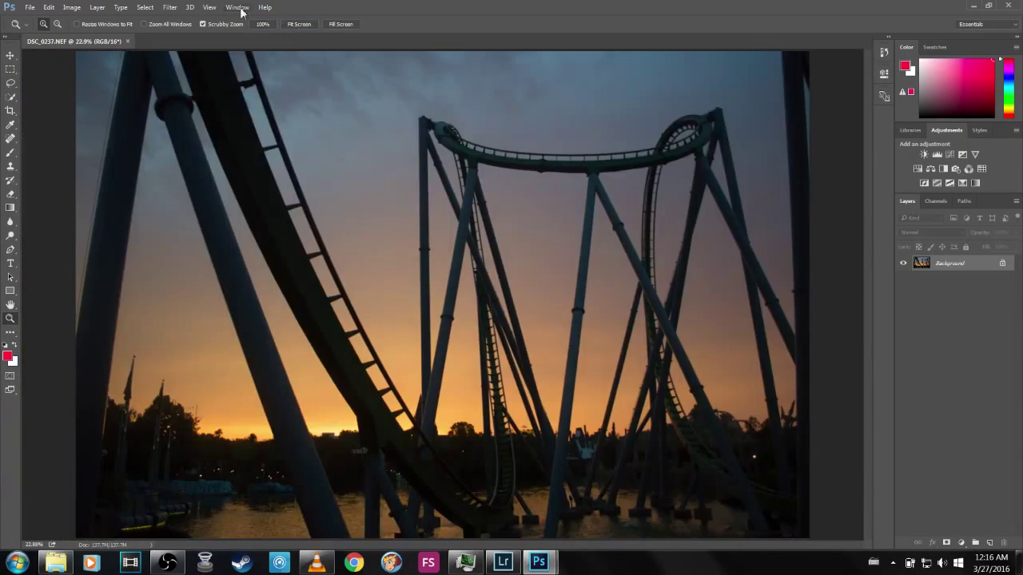
click(170, 7)
mouse_move(222, 291)
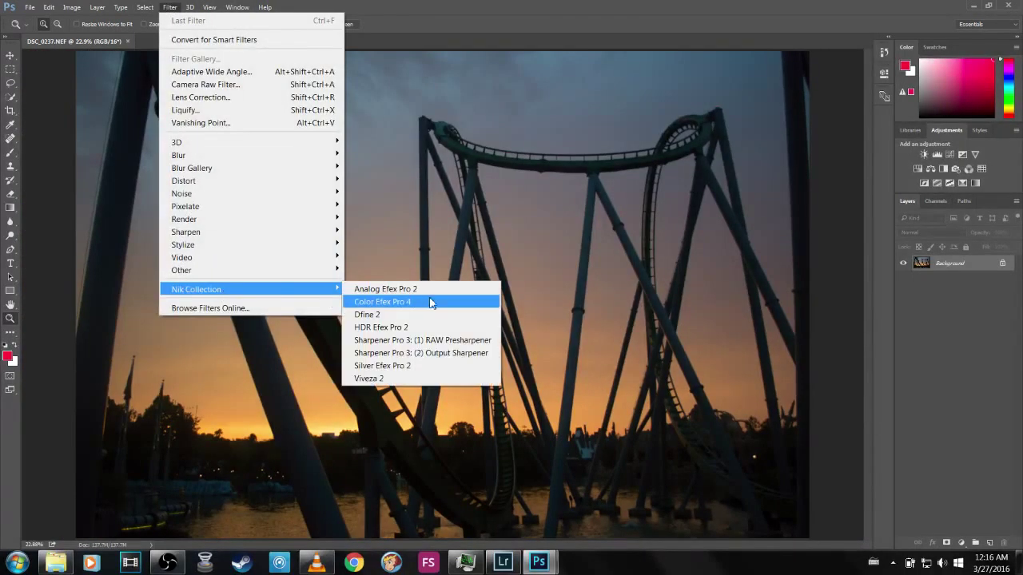
click(408, 329)
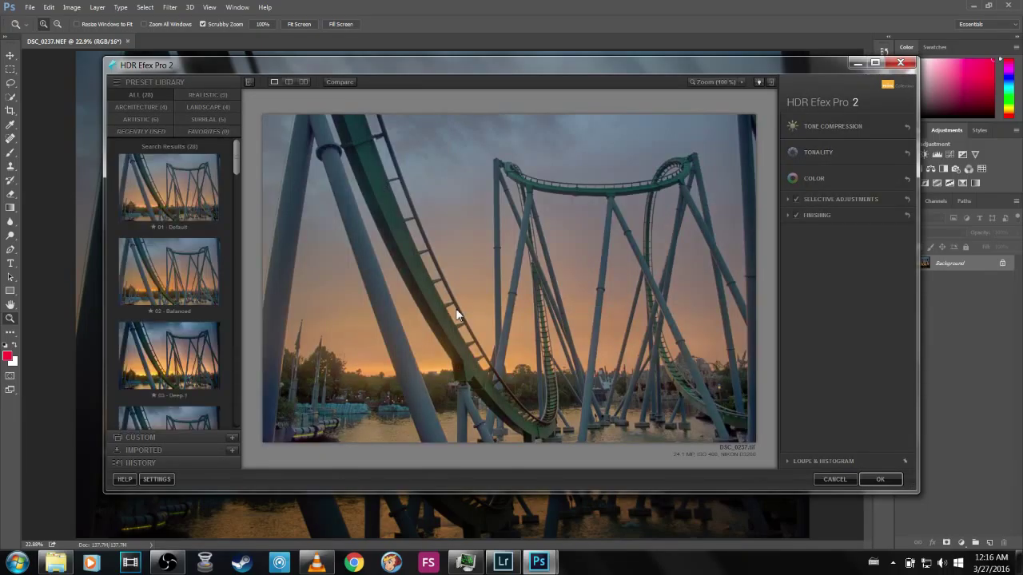
- Try out the presets 03 - Deep 1, 05 - Detailed 1, 04 - Deep 2 and 02 - Balanced on the photo
scroll(183, 248, down, 5)
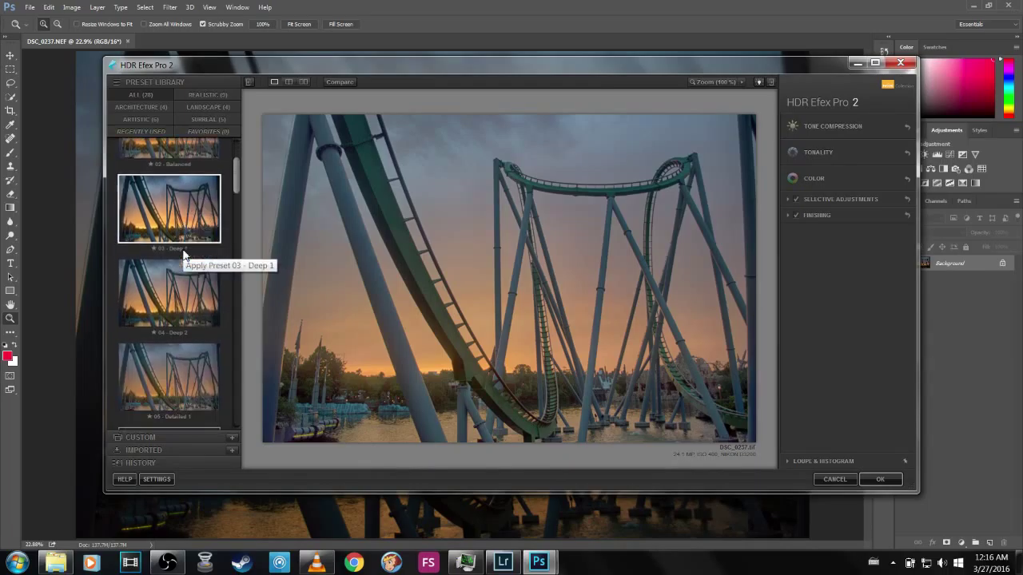
click(180, 179)
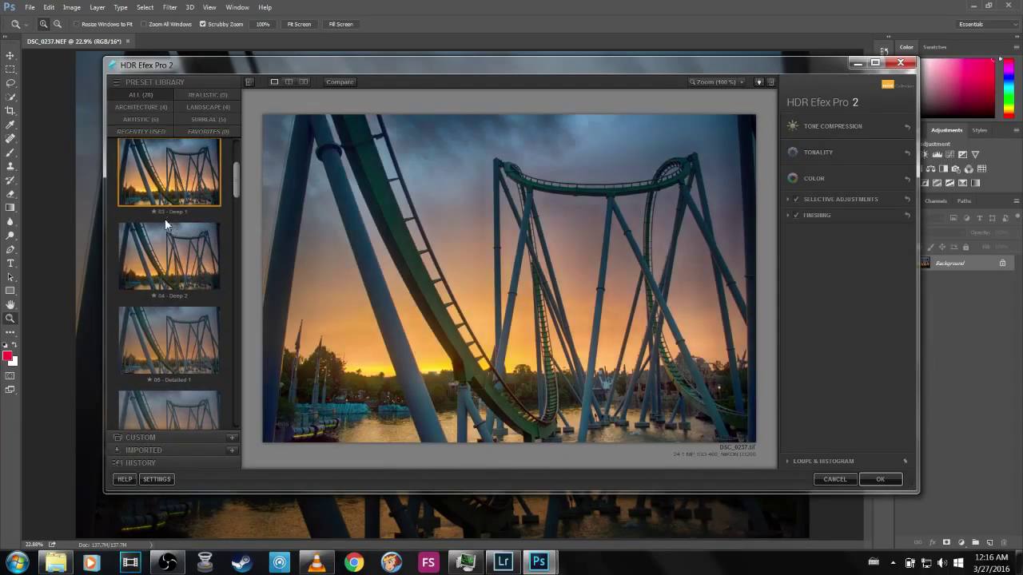
scroll(165, 223, down, 1)
scroll(165, 218, down, 1)
scroll(168, 231, down, 1)
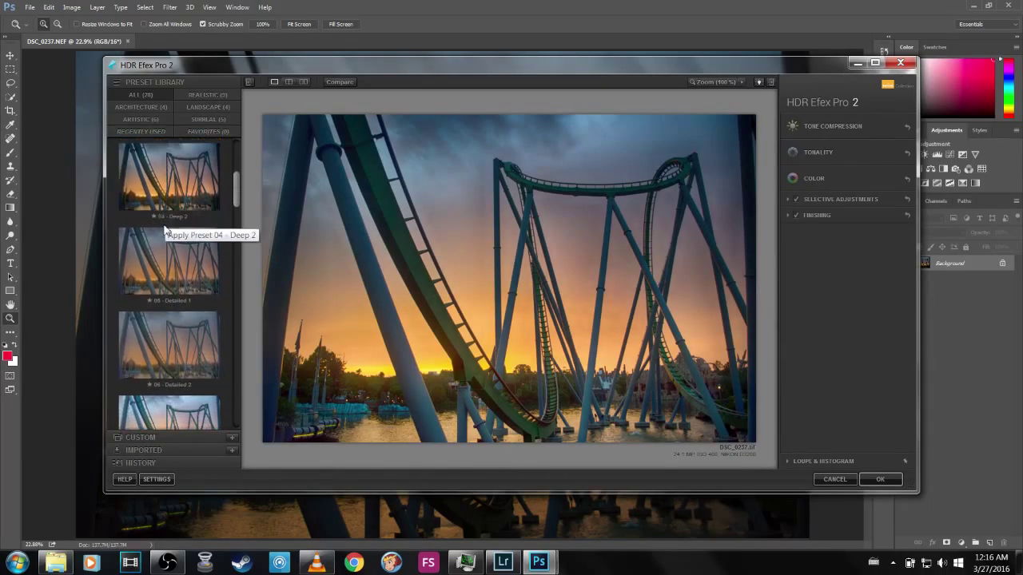
click(174, 246)
scroll(175, 246, up, 1)
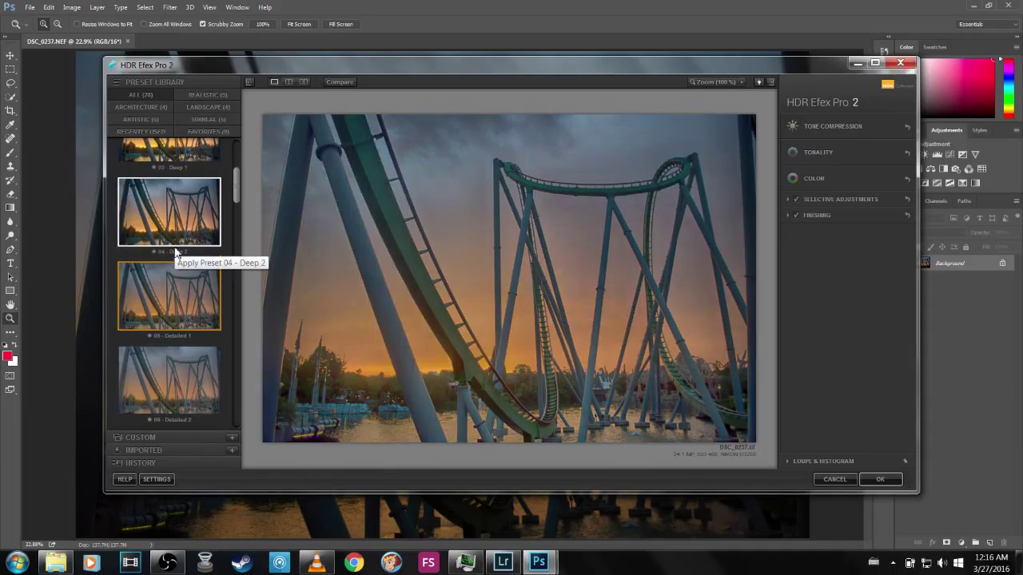
click(174, 248)
scroll(174, 239, up, 1)
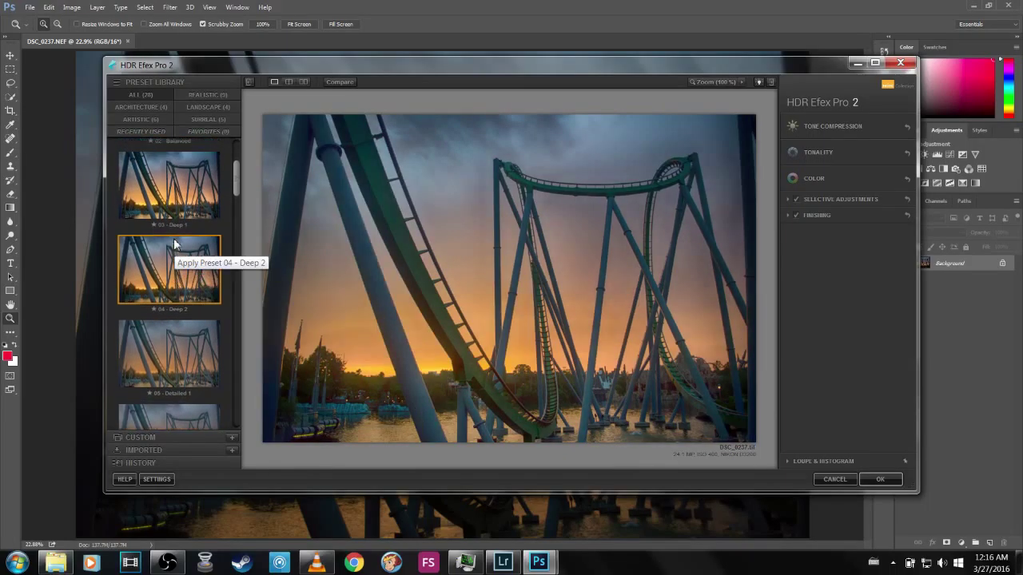
click(155, 210)
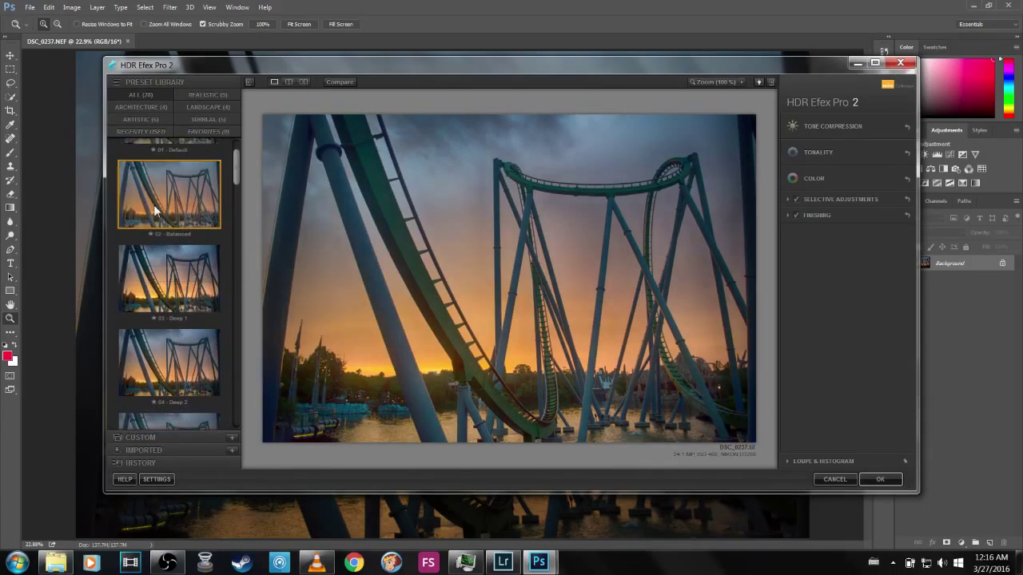
- Choose the preset 08 - Dark and apply the HDR effect to the photo
scroll(149, 281, down, 3)
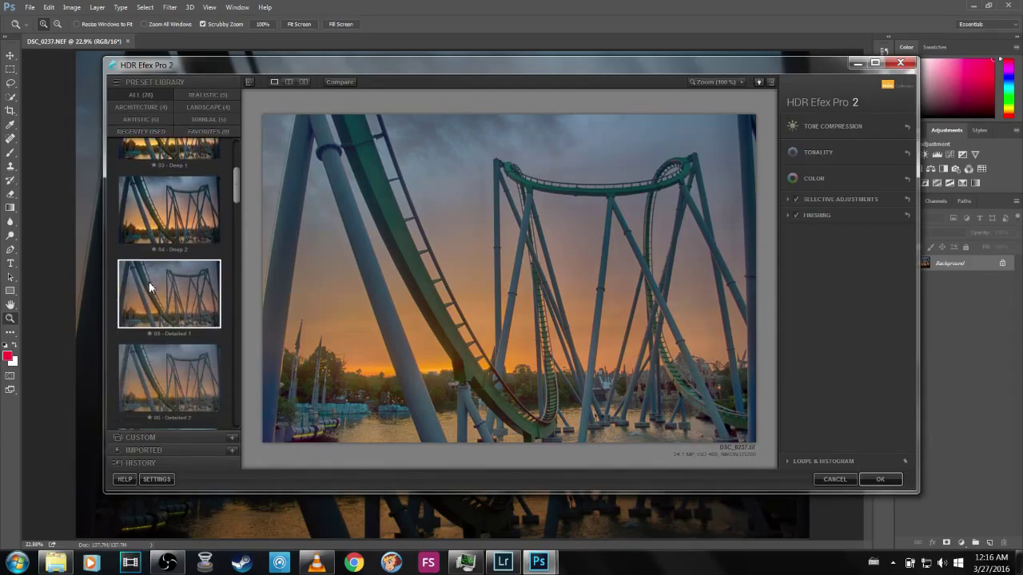
scroll(149, 287, down, 2)
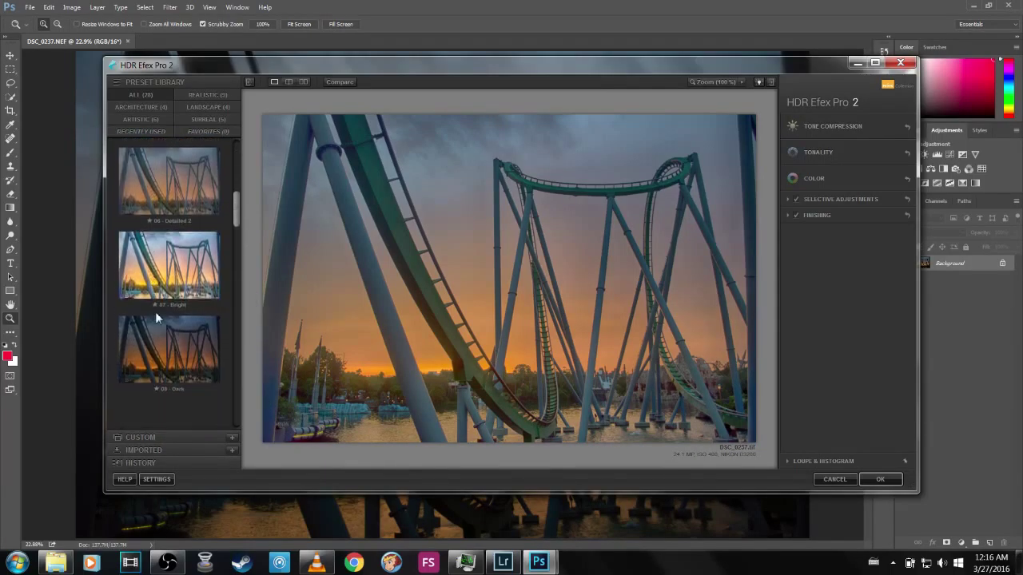
click(172, 343)
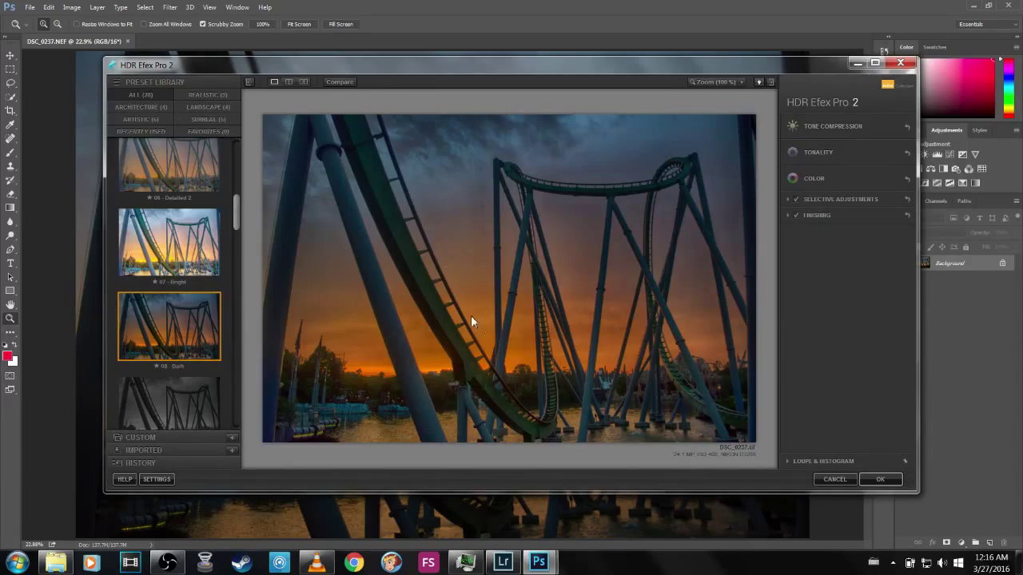
click(876, 479)
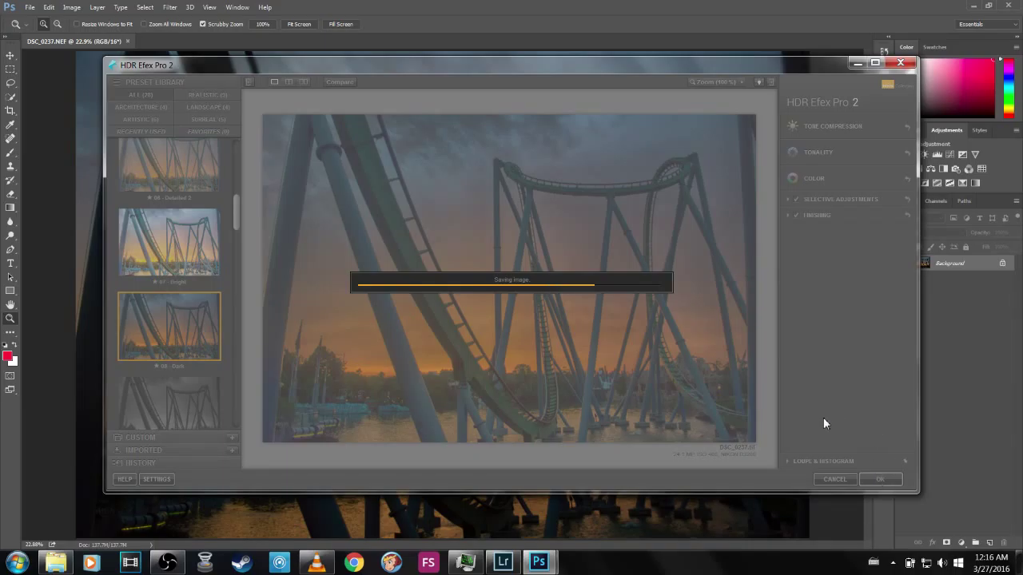
- View the filtered photo zoomed out in Photoshop, and compare it with the original and the virtual copy in Lightroom
mouse_move(517, 564)
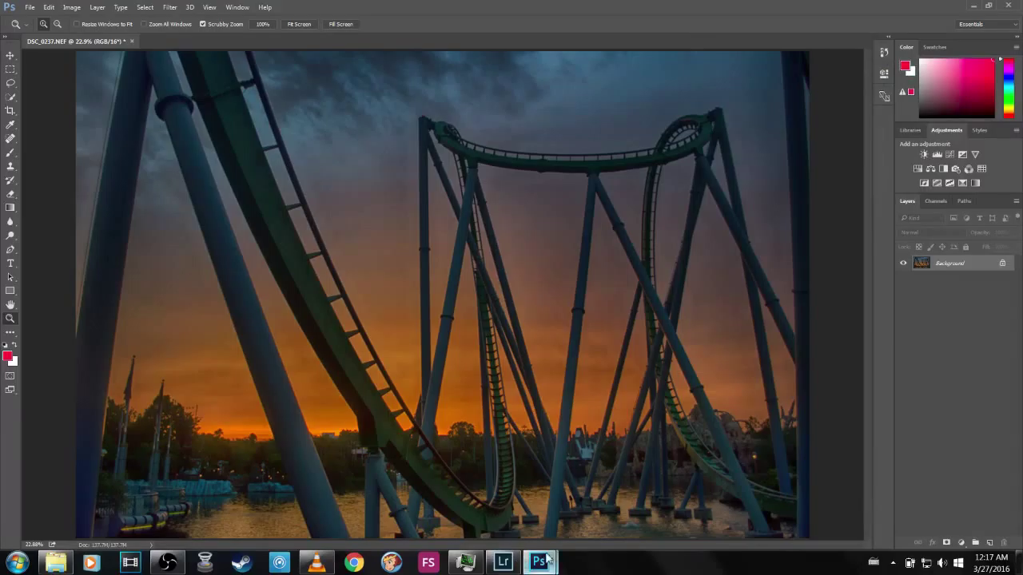
click(494, 442)
alt+click(485, 436)
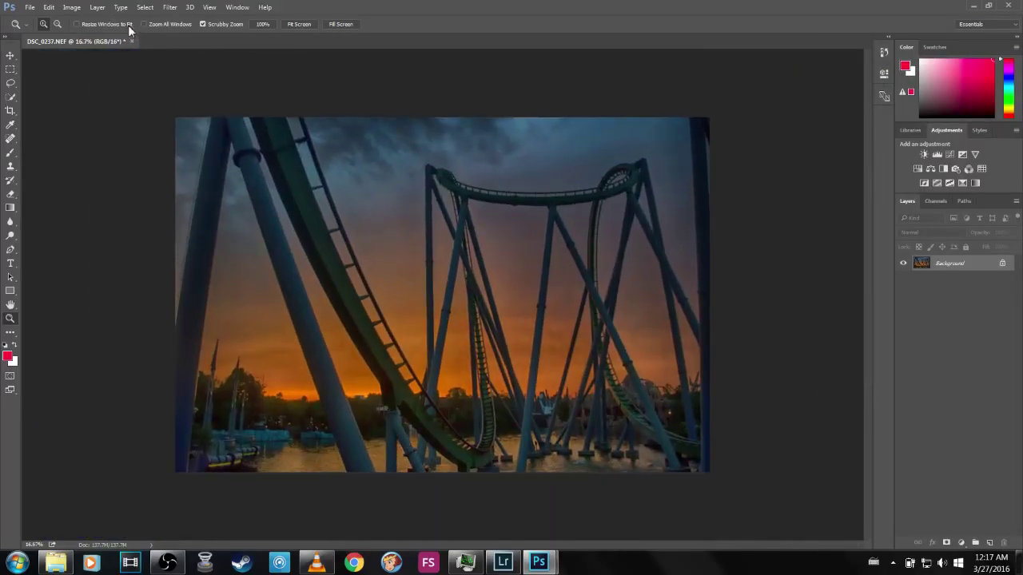
click(512, 562)
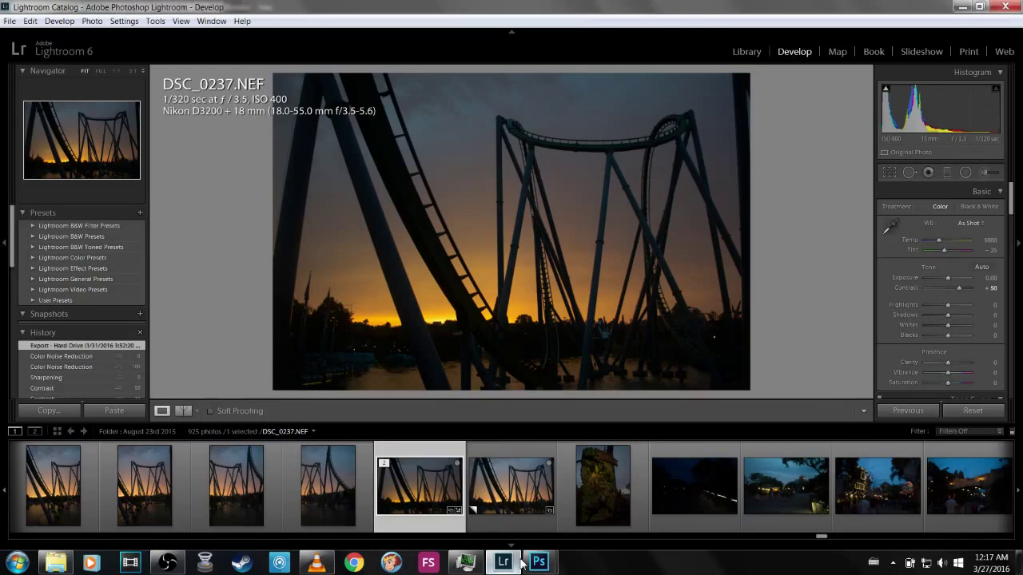
right_click(433, 491)
key(Escape)
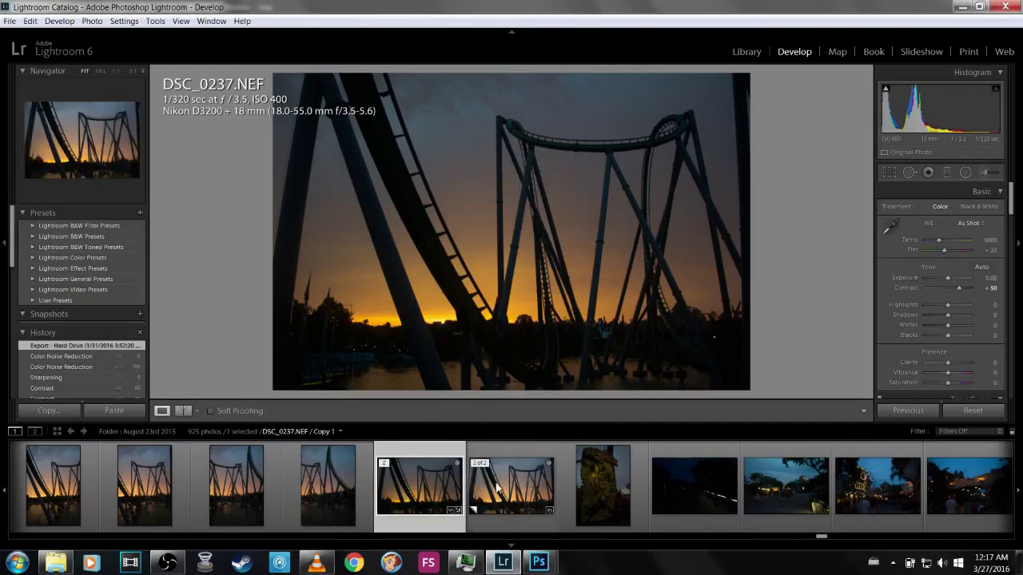
click(497, 489)
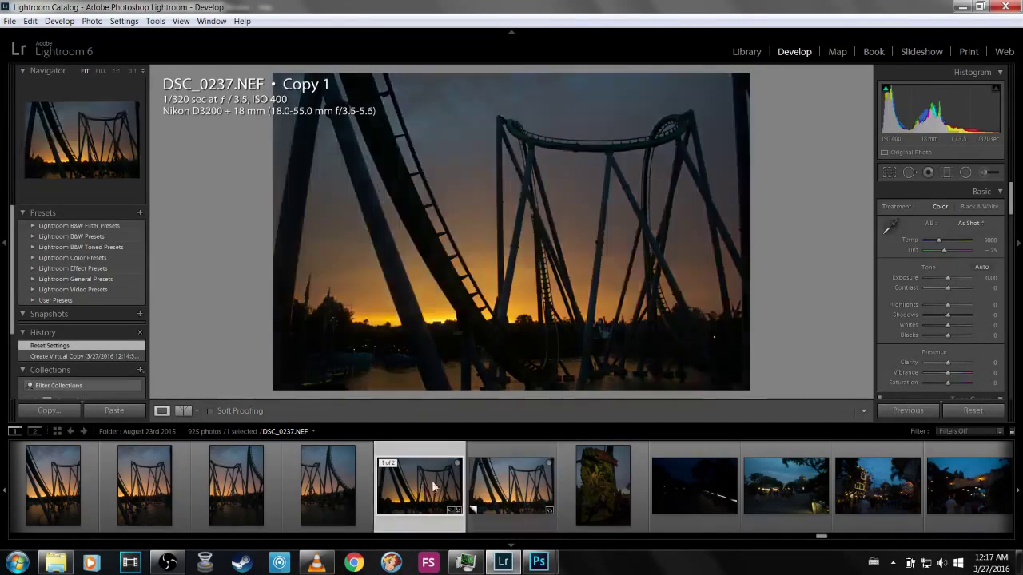
click(497, 489)
- Return to Photoshop and quit it, saving the changes to DSC_0237.NEF
mouse_move(538, 562)
click(484, 494)
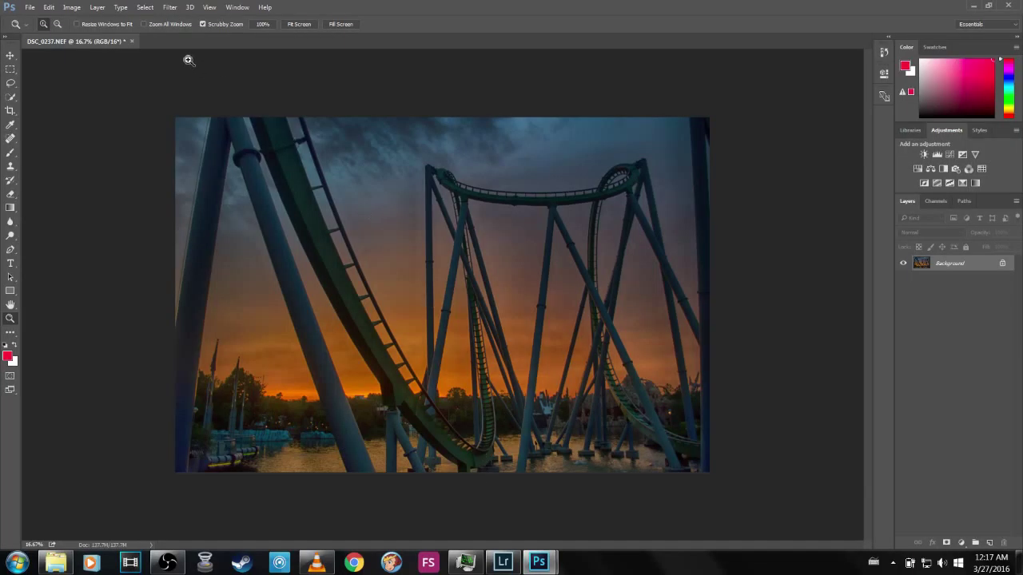
click(1008, 6)
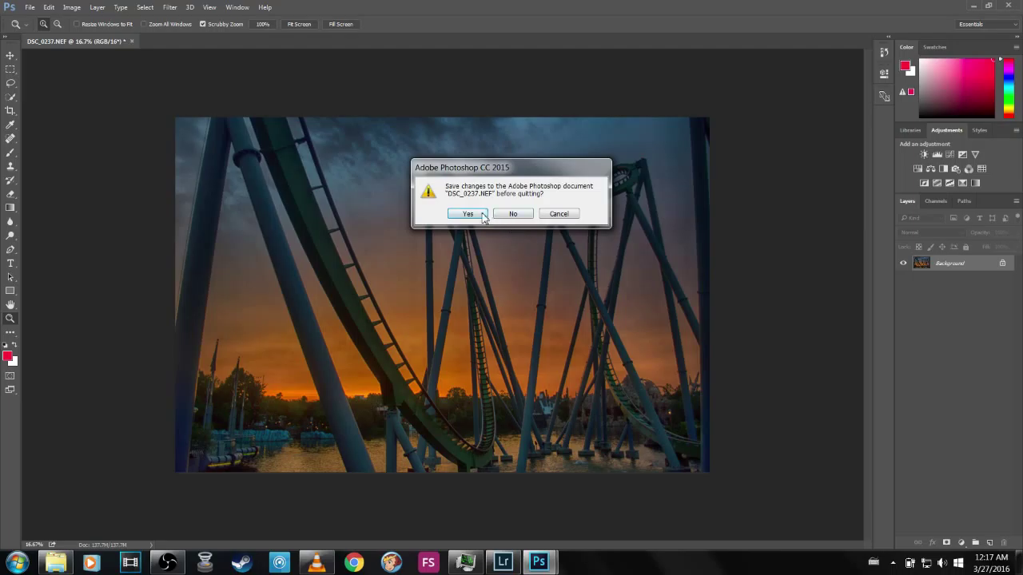
click(482, 213)
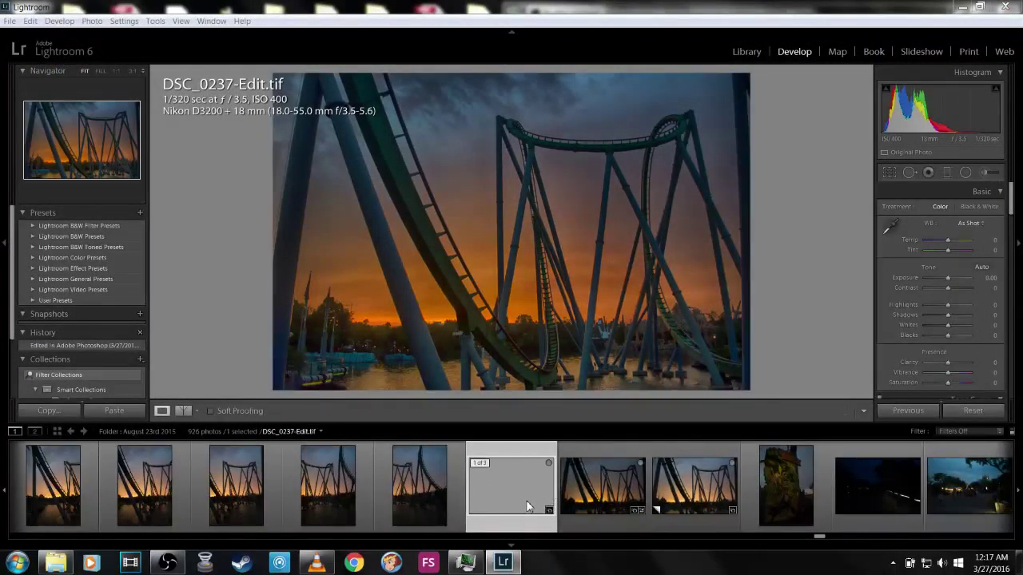
- Compare DSC_0237-Edit.tif with the unedited virtual copy in the filmstrip and look over its develop settings down to Tone Curve
click(675, 489)
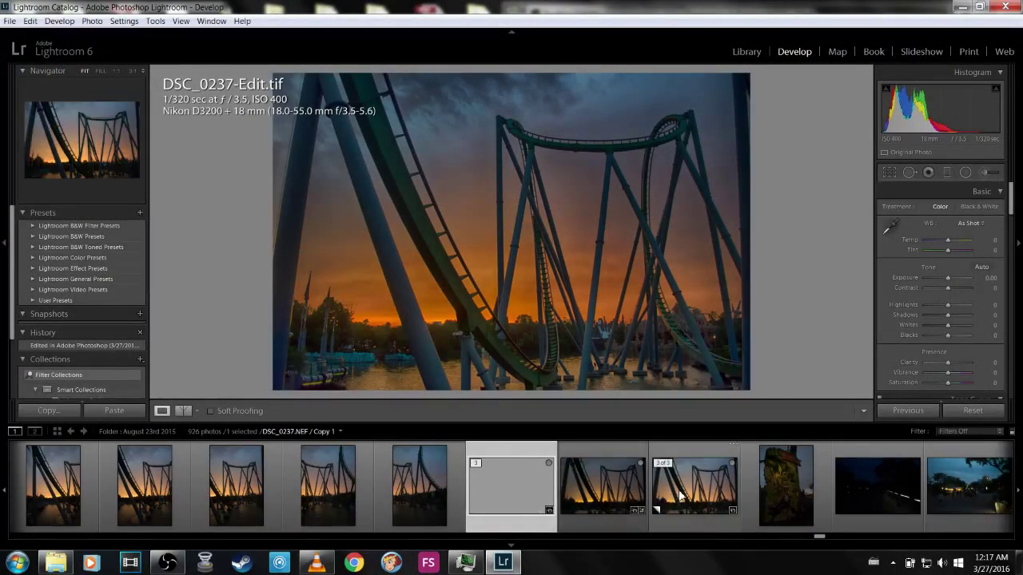
click(529, 483)
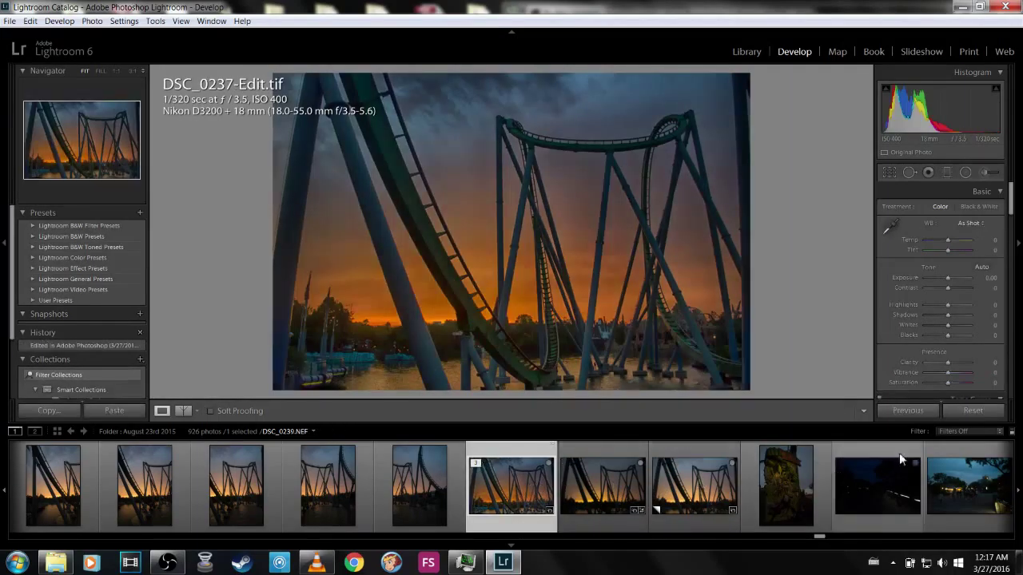
scroll(993, 256, down, 4)
right_click(703, 483)
key(Escape)
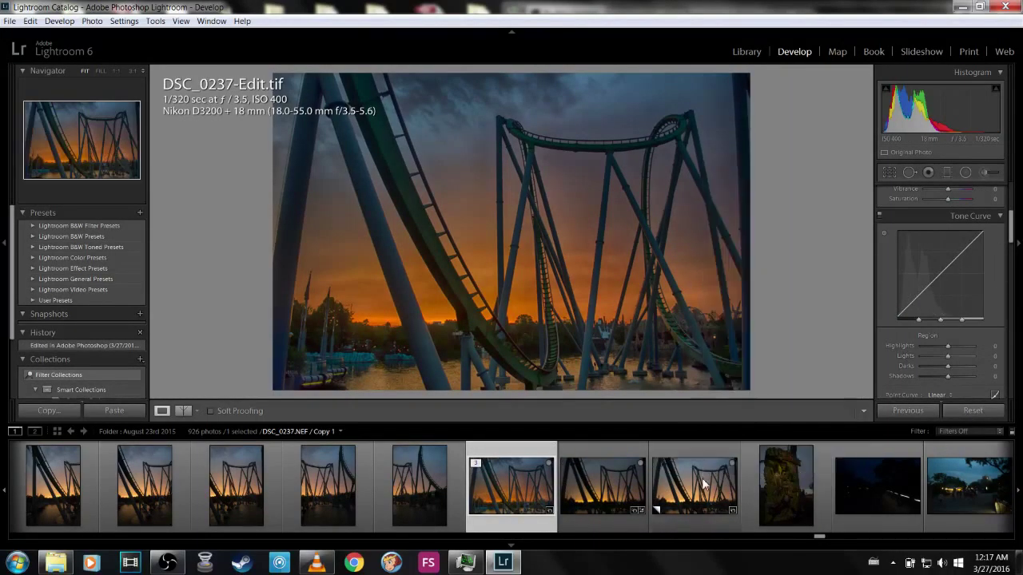
- Show the file behind the virtual copy of DSC_0237.NEF in Explorer, and return to DSC_0237-Edit.tif in Lightroom
right_click(703, 483)
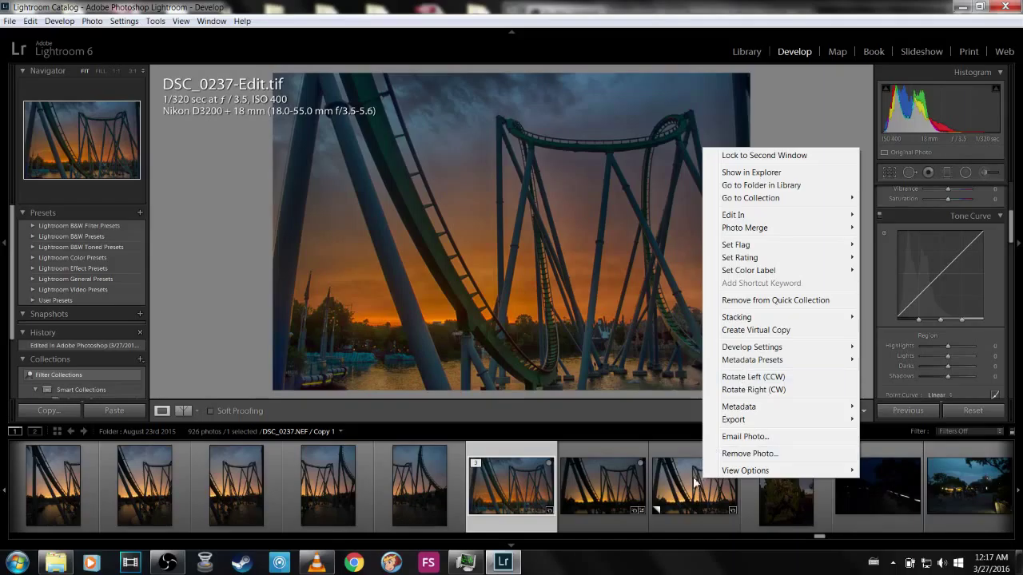
click(735, 171)
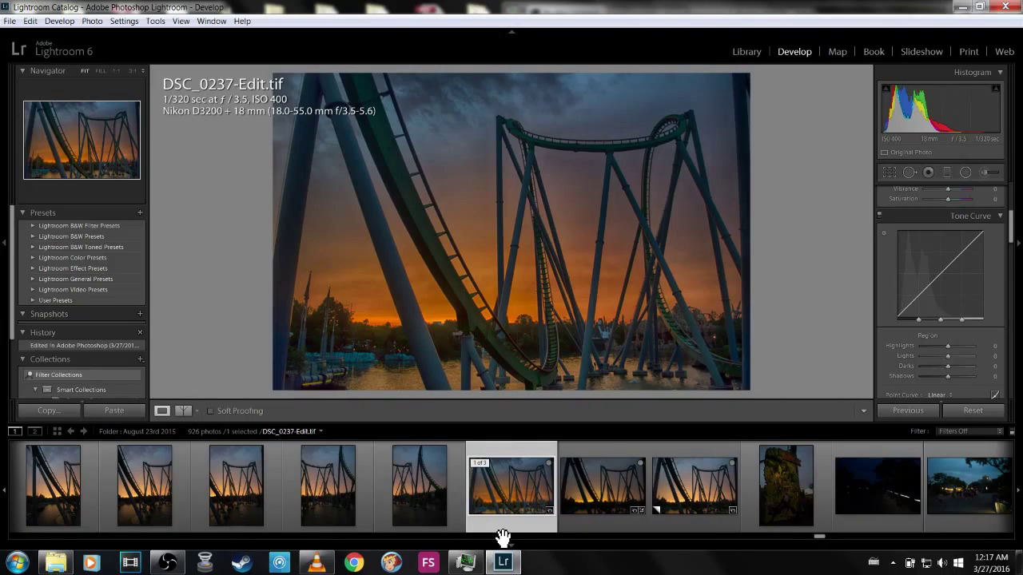
click(693, 489)
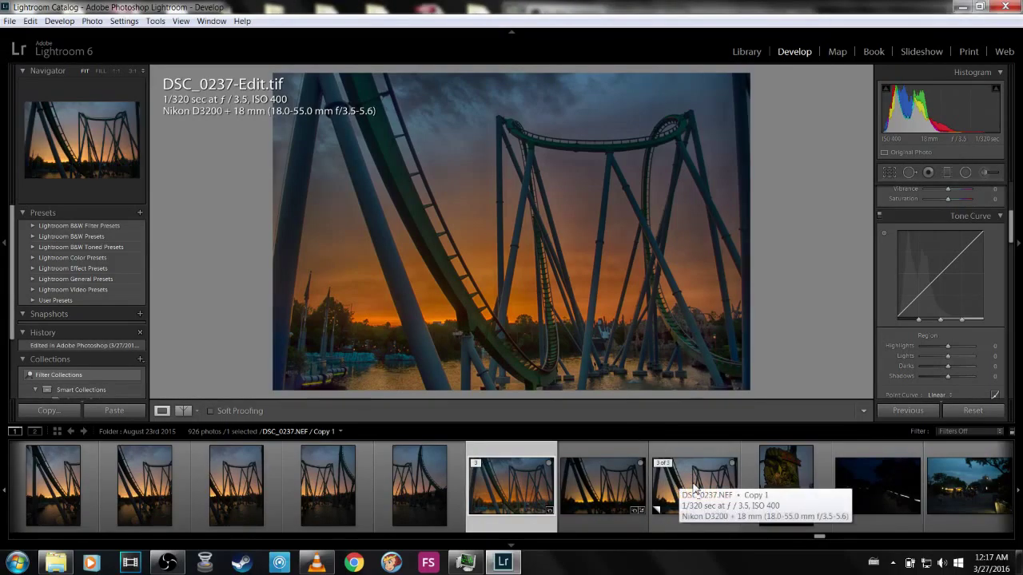
right_click(694, 489)
key(Escape)
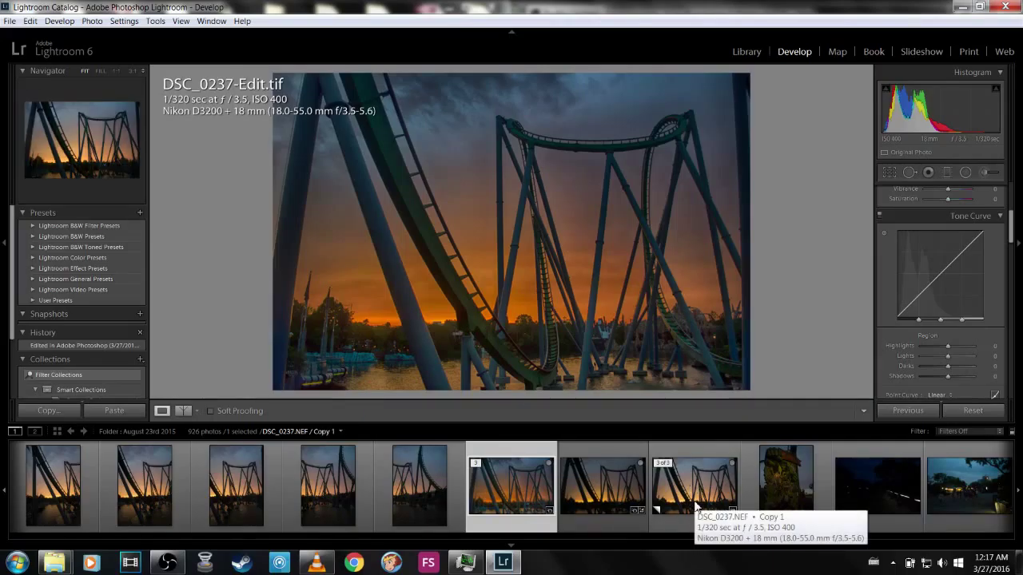
click(618, 479)
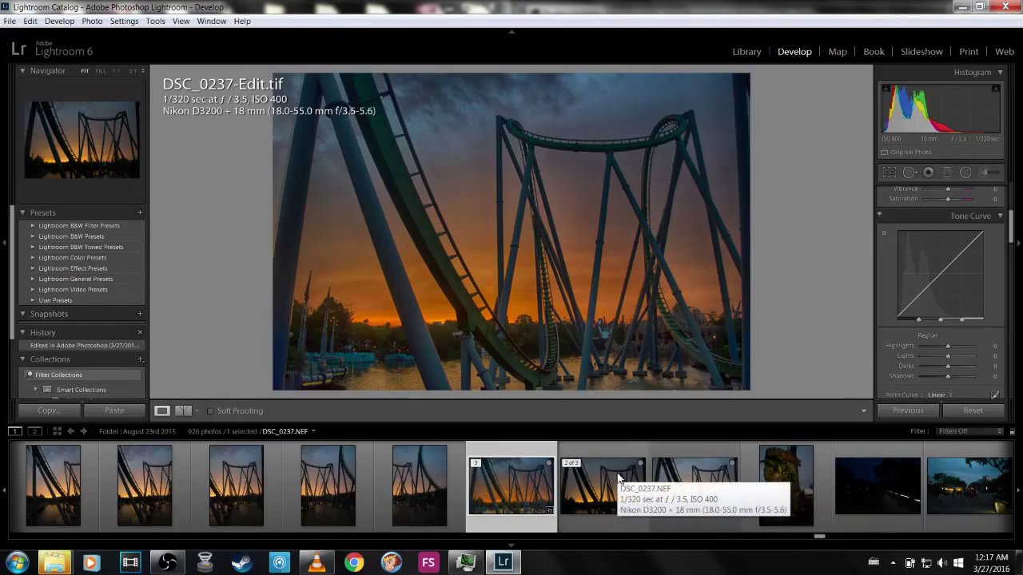
click(548, 494)
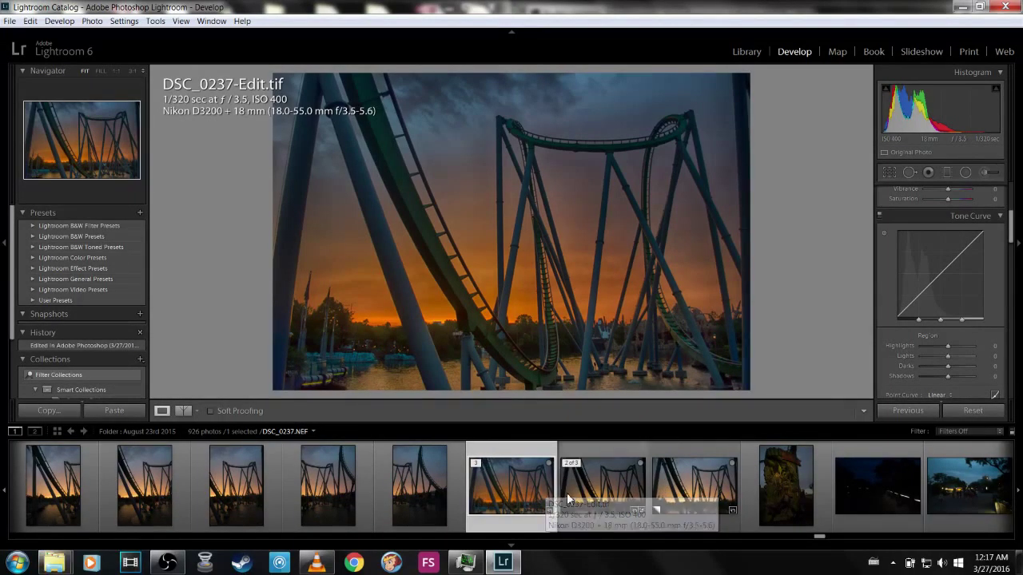
- Compare DSC_0237-Edit.tif with the original DSC_0237.NEF by switching back and forth between them
key(Right)
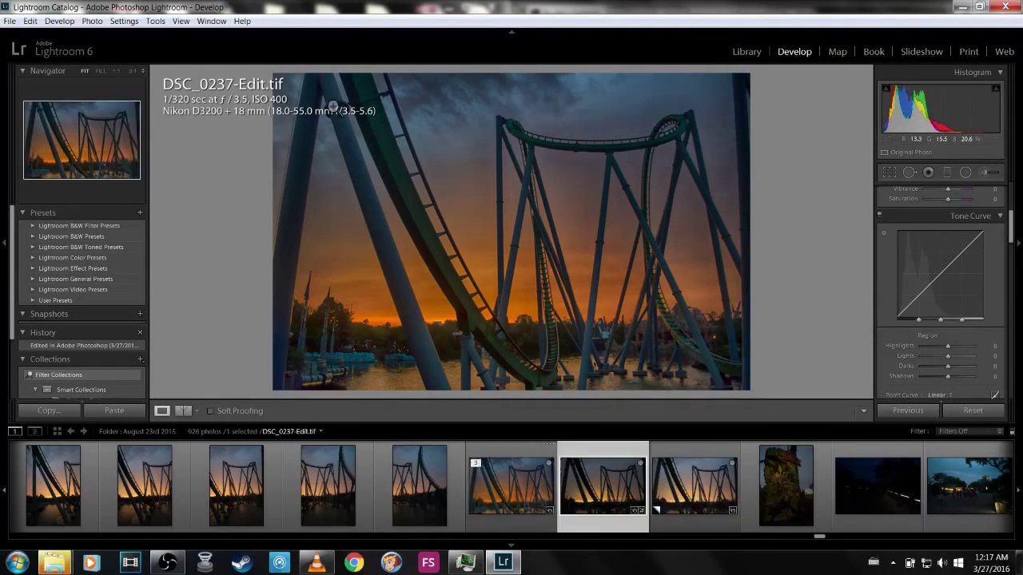
key(Left)
key(Right)
key(Left)
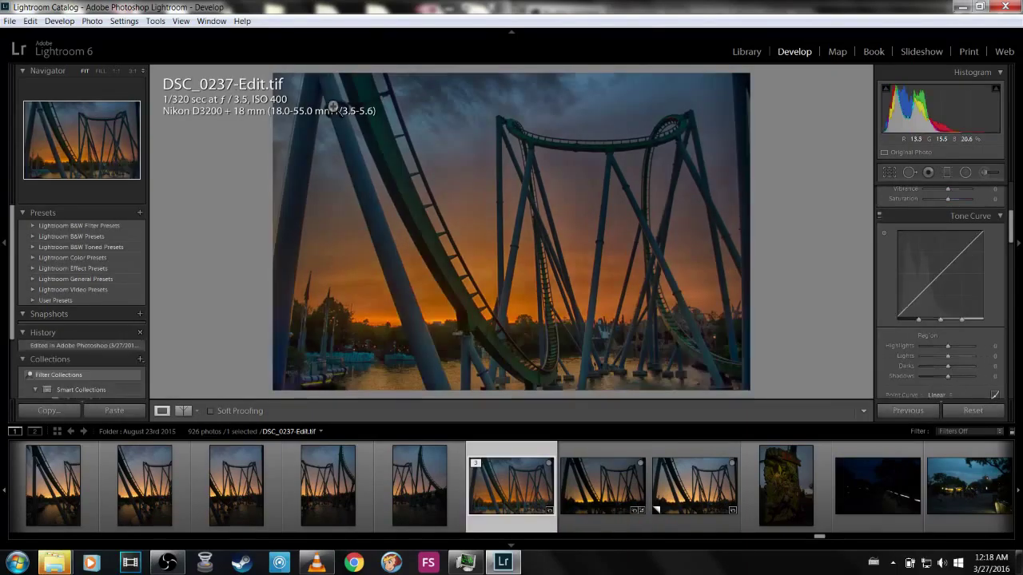
key(Right)
key(Left)
key(Right)
key(Left)
key(Right)
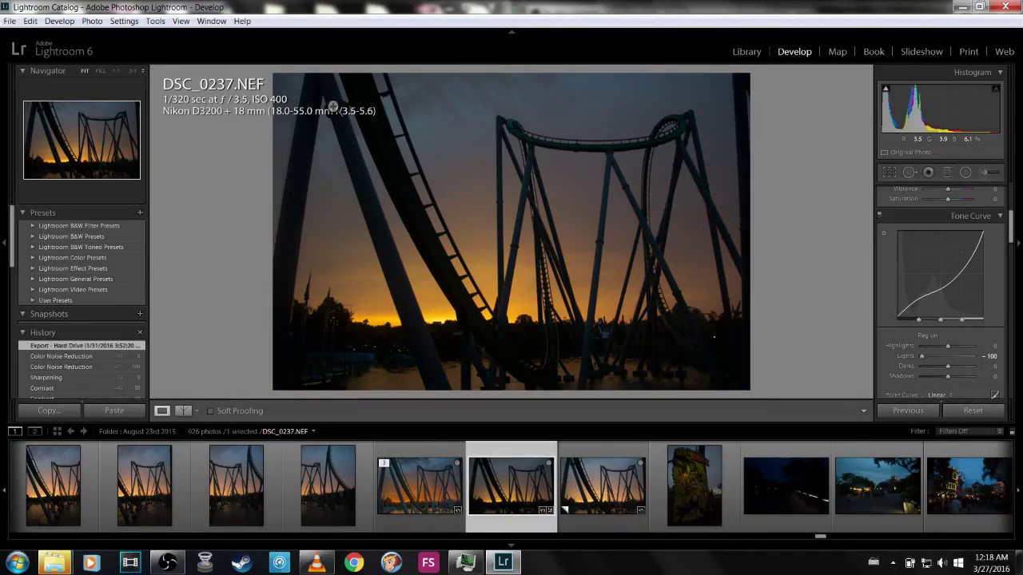
key(Left)
key(Right)
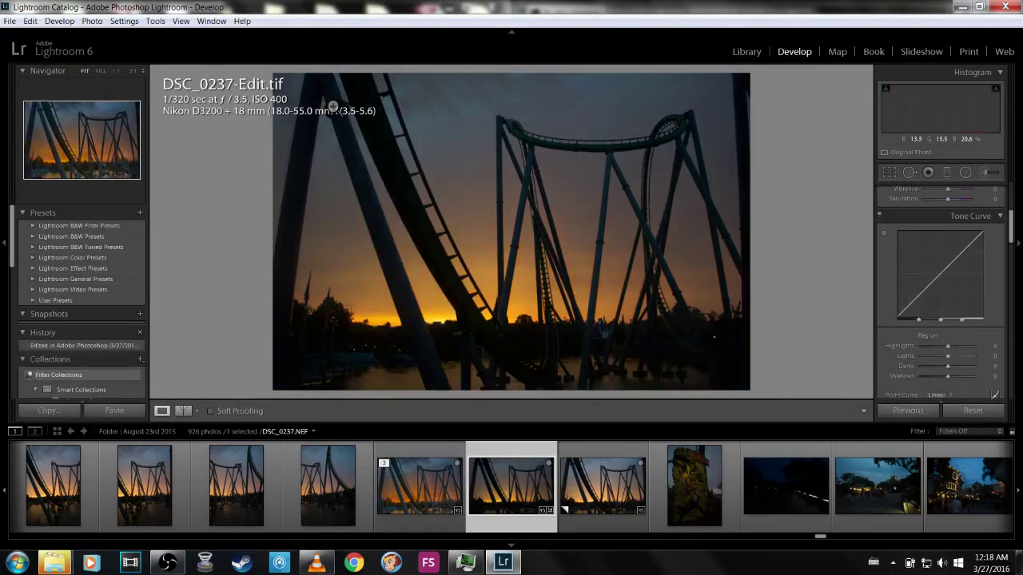
key(Left)
key(Left)
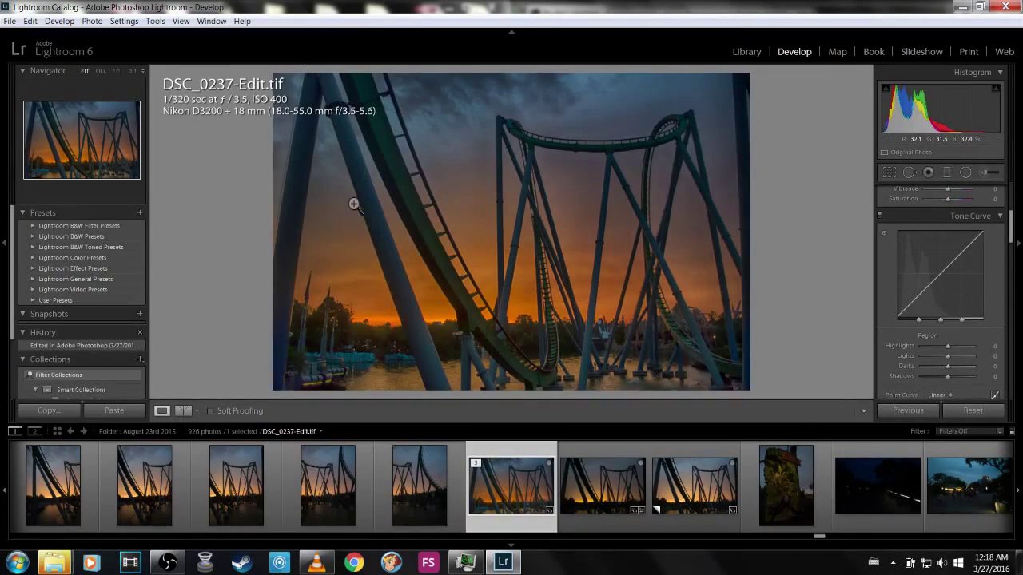
- Hide the filmstrip and inspect DSC_0237-Edit.tif at 1:1 around the central track with the Detail adjustments off and on again
click(511, 545)
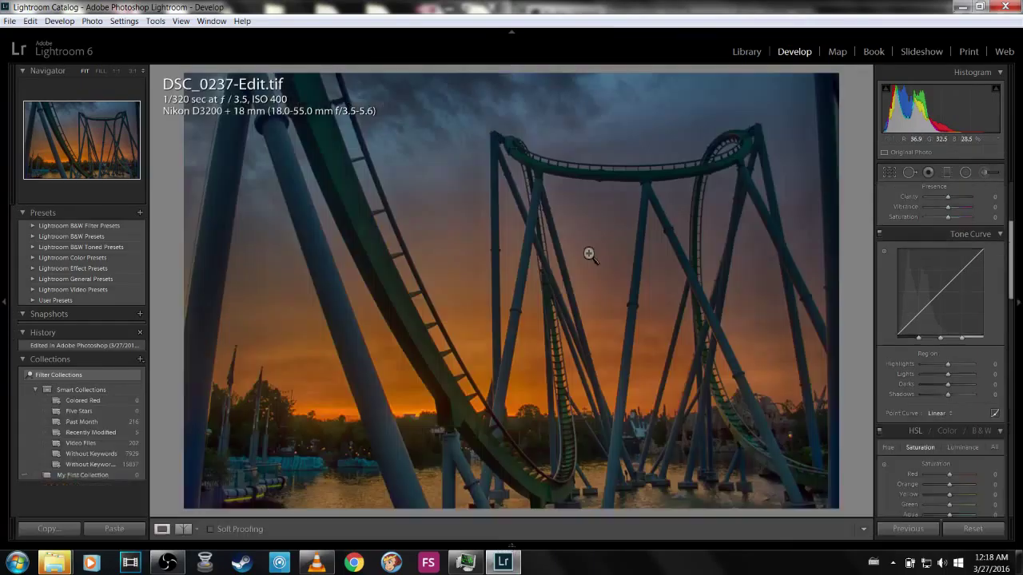
click(567, 278)
drag(536, 374, 586, 246)
scroll(960, 344, down, 5)
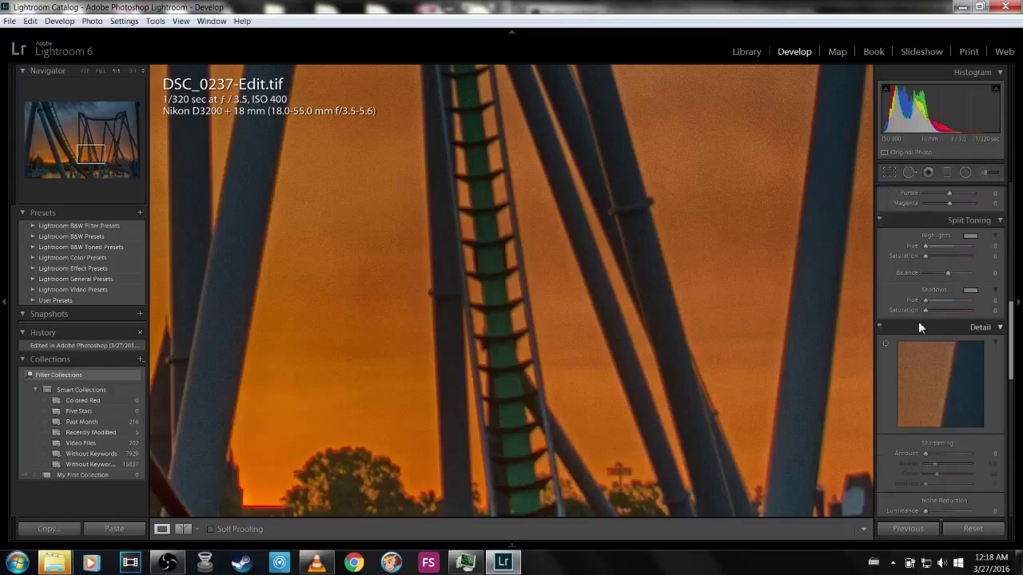
click(879, 325)
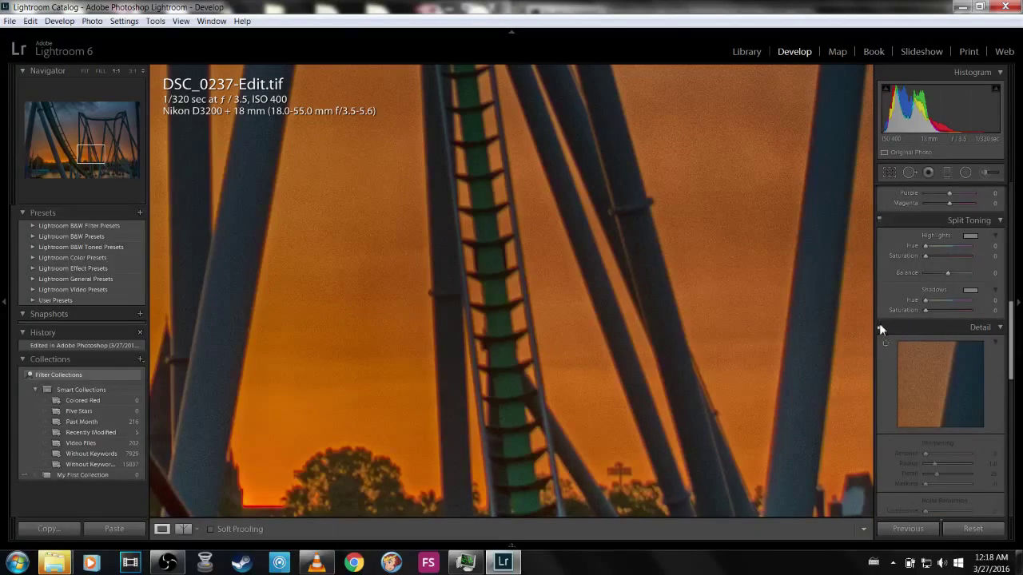
click(880, 328)
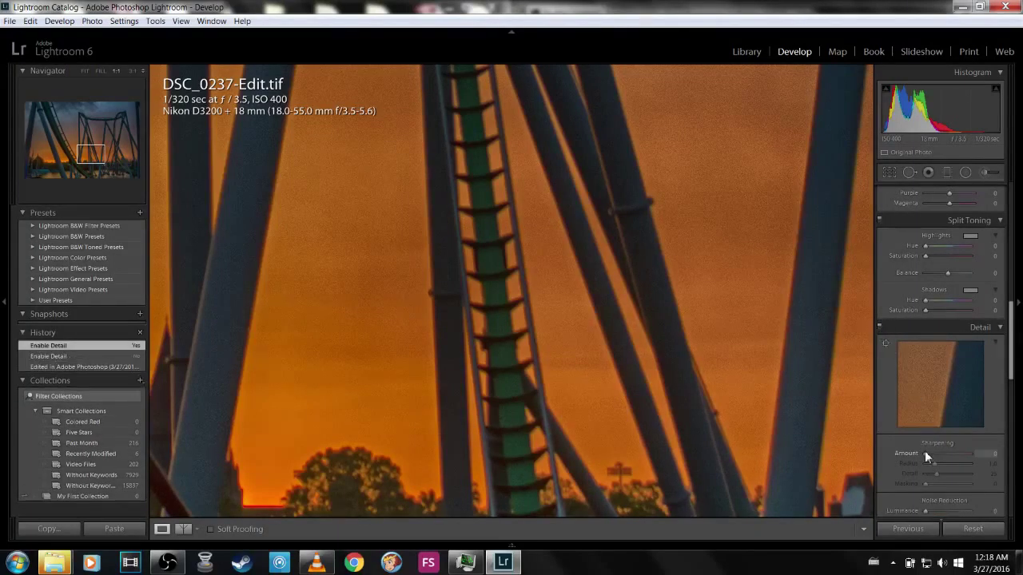
- Try Luminance noise reduction at 100, check it in both full and 1:1 view, and reduce it to 40
drag(924, 451, 847, 434)
scroll(918, 400, down, 3)
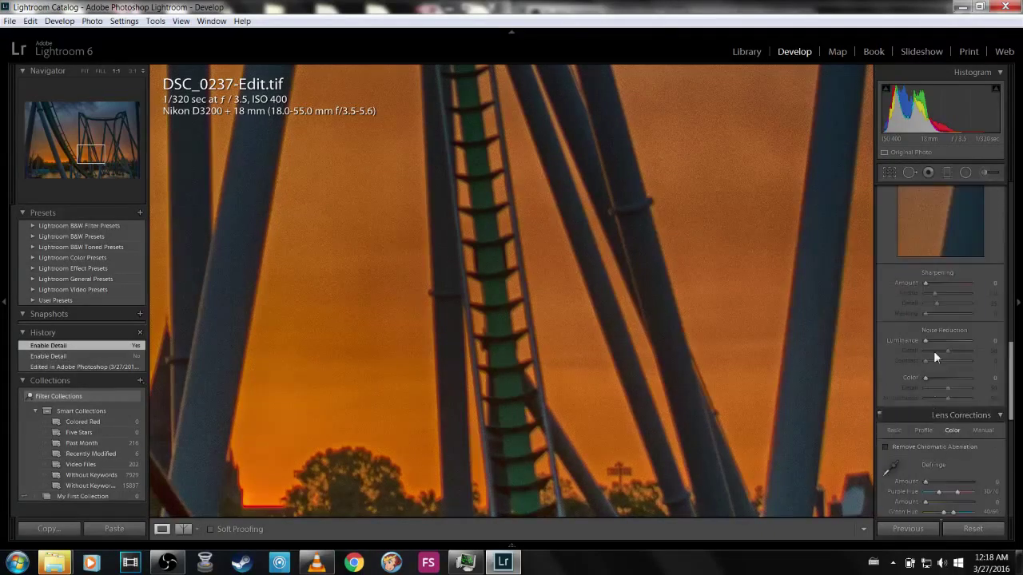
drag(926, 341, 970, 340)
click(651, 321)
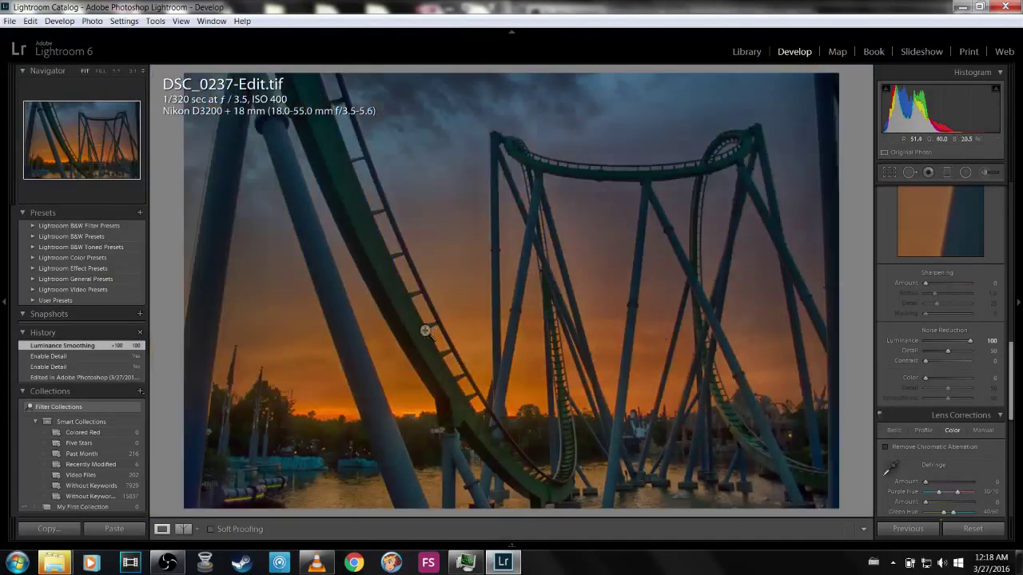
click(400, 308)
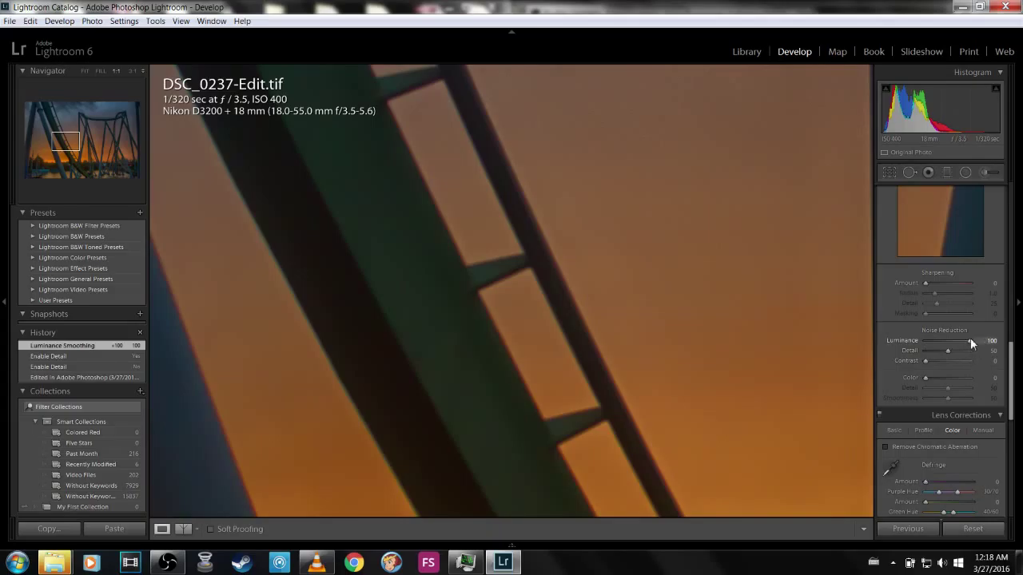
drag(943, 337, 944, 338)
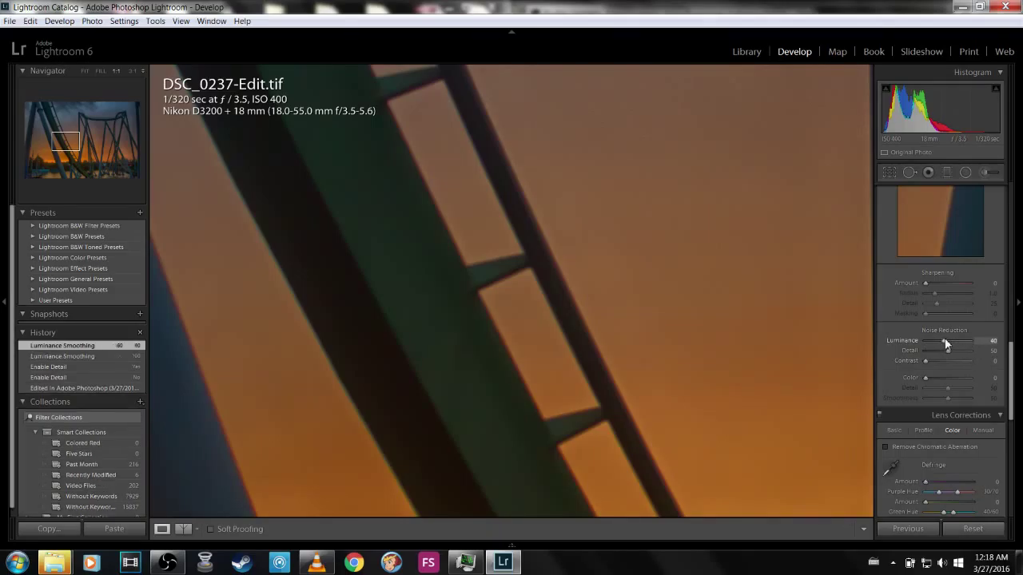
- Enable Remove Chromatic Aberration and try sampling a Defringe colour along the edge of the green track against the sky
click(885, 447)
click(885, 447)
drag(774, 408, 679, 276)
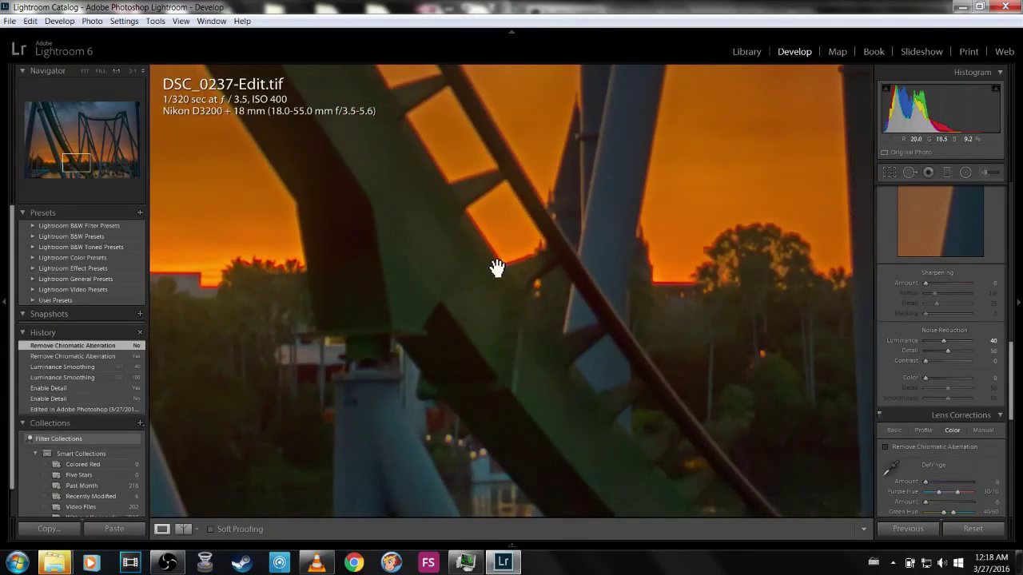
click(887, 447)
click(887, 470)
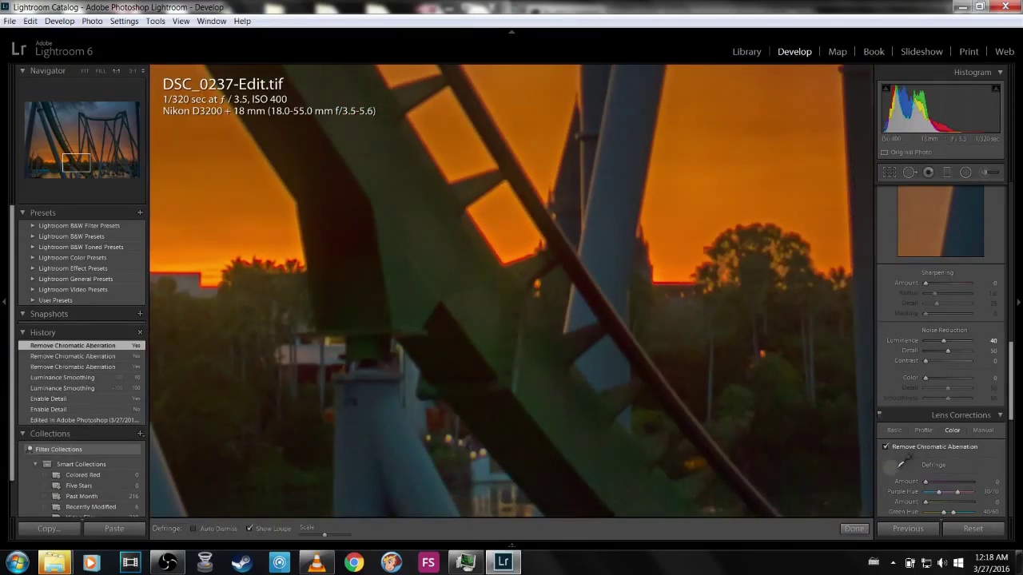
click(511, 261)
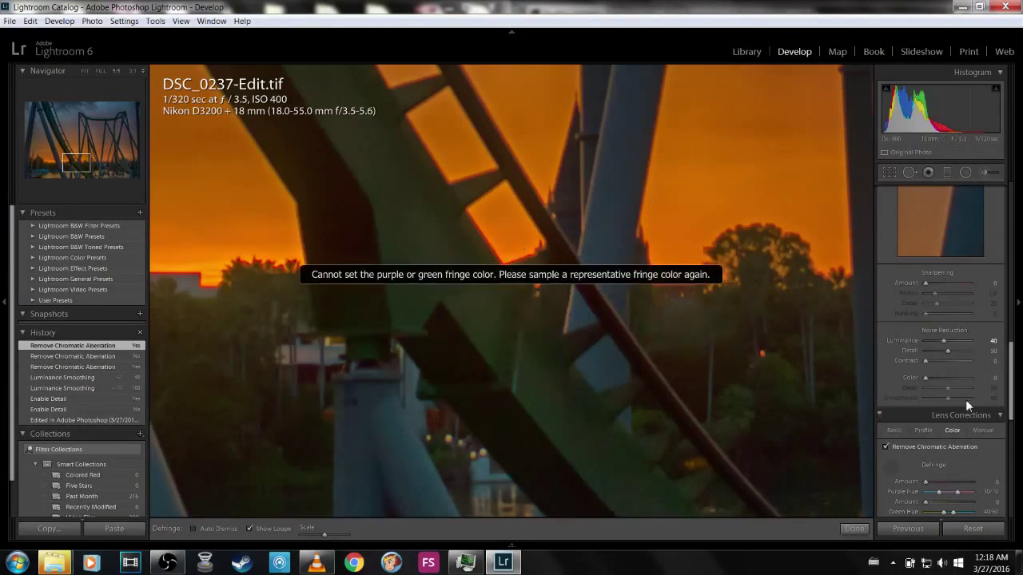
click(895, 465)
- Try a Red Primary hue of -100 in Camera Calibration and reset it to 0
drag(1012, 331, 1009, 459)
drag(947, 422, 875, 417)
double_click(925, 420)
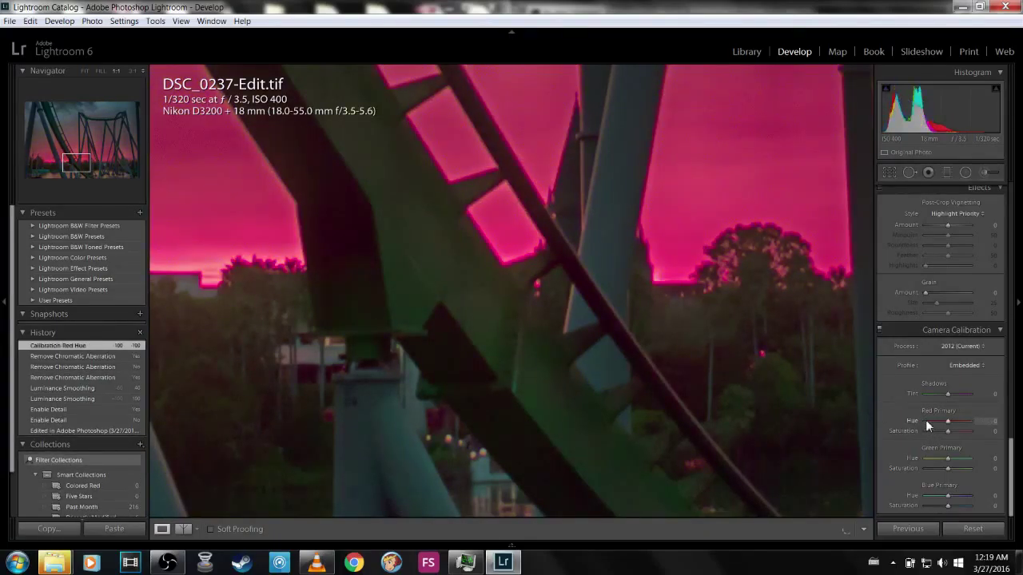
- Fit the photo in view, bring back the filmstrip, and compare the noise-reduced DSC_0237-Edit.tif with DSC_0237.NEF and its virtual copy
click(91, 72)
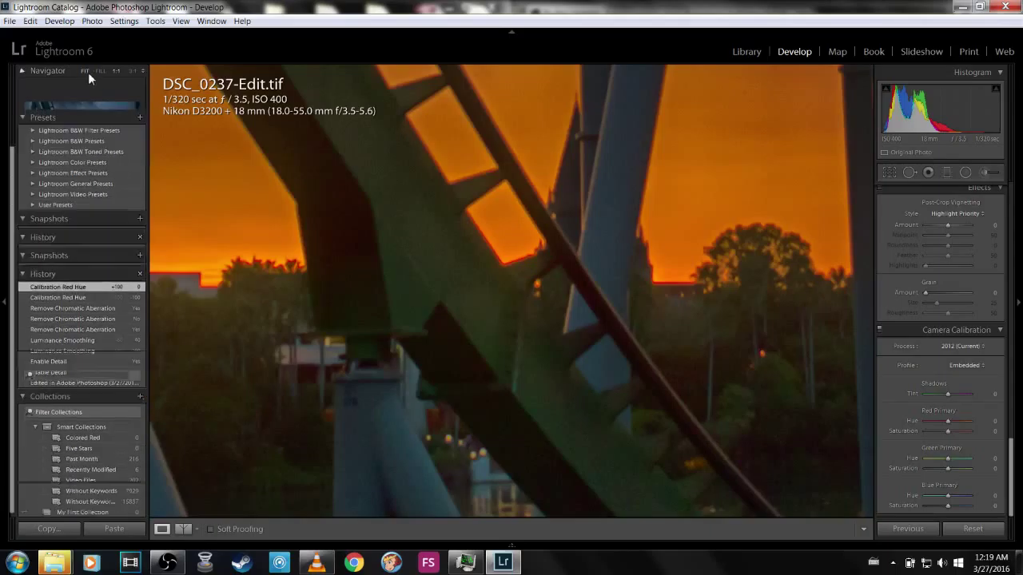
click(85, 71)
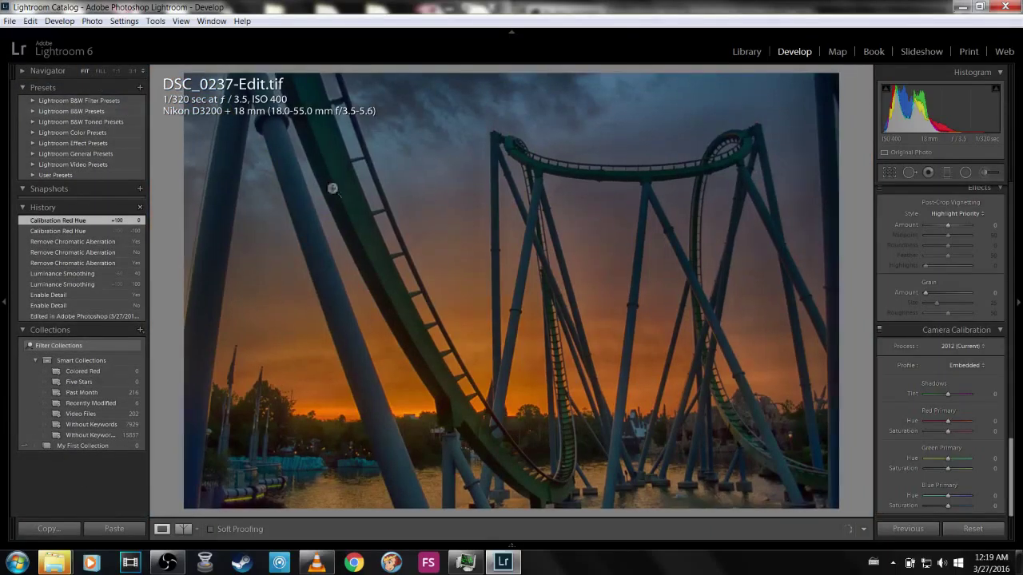
click(505, 549)
click(601, 505)
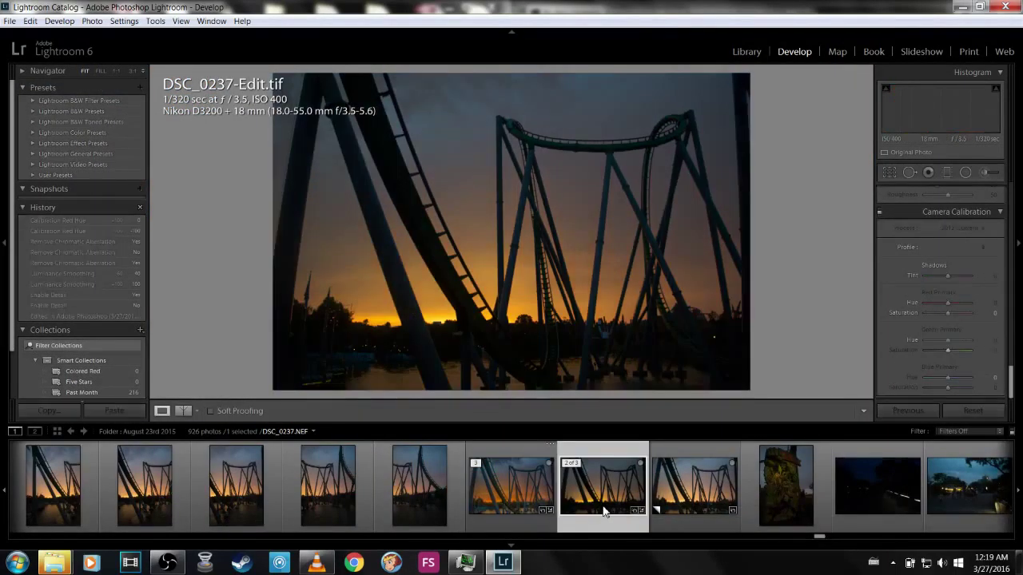
click(685, 501)
key(Left)
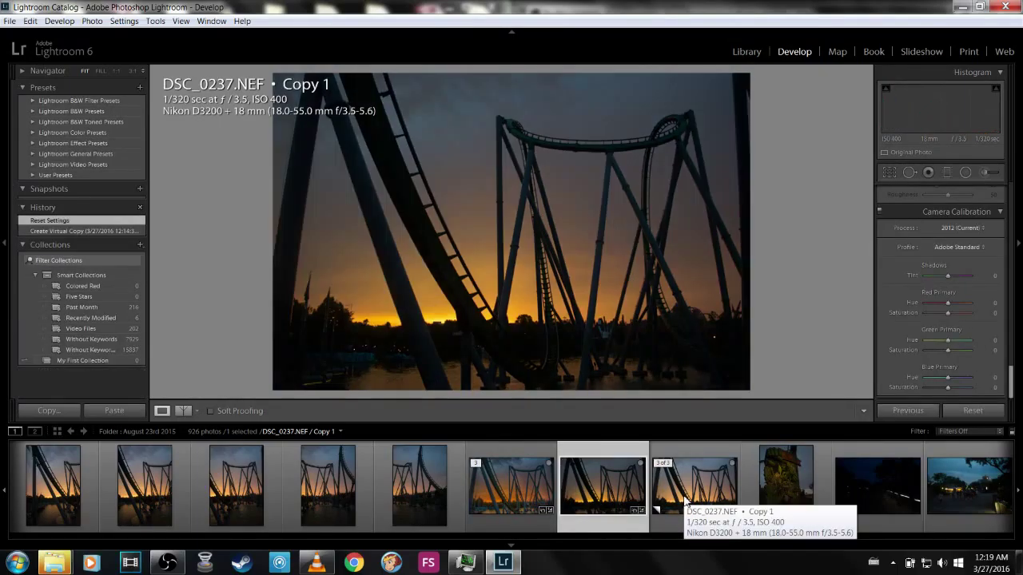
key(Left)
key(Right)
key(Left)
key(Left)
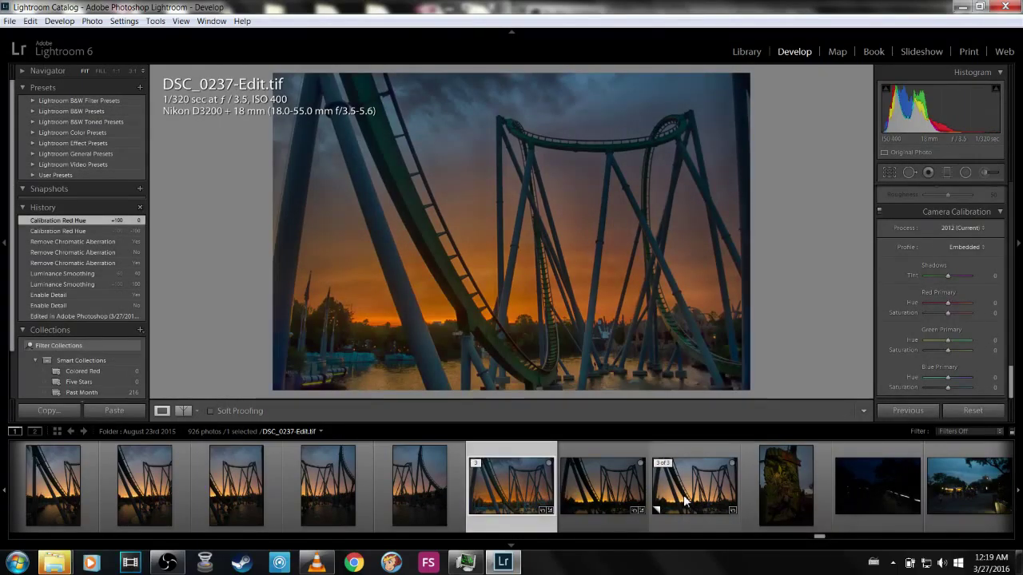
key(Right)
key(Left)
key(Right)
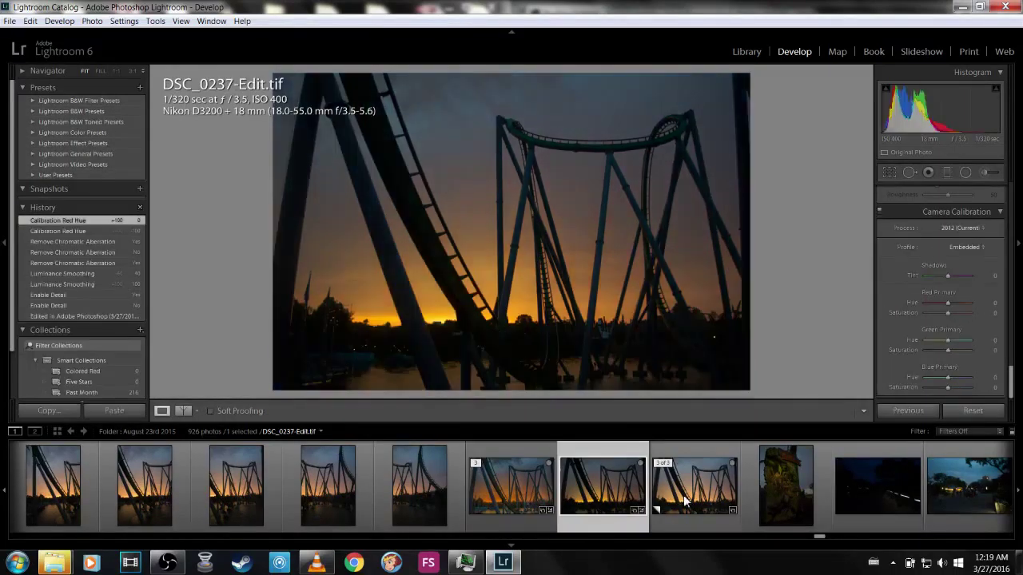
key(Left)
key(Right)
key(Left)
key(Right)
key(Left)
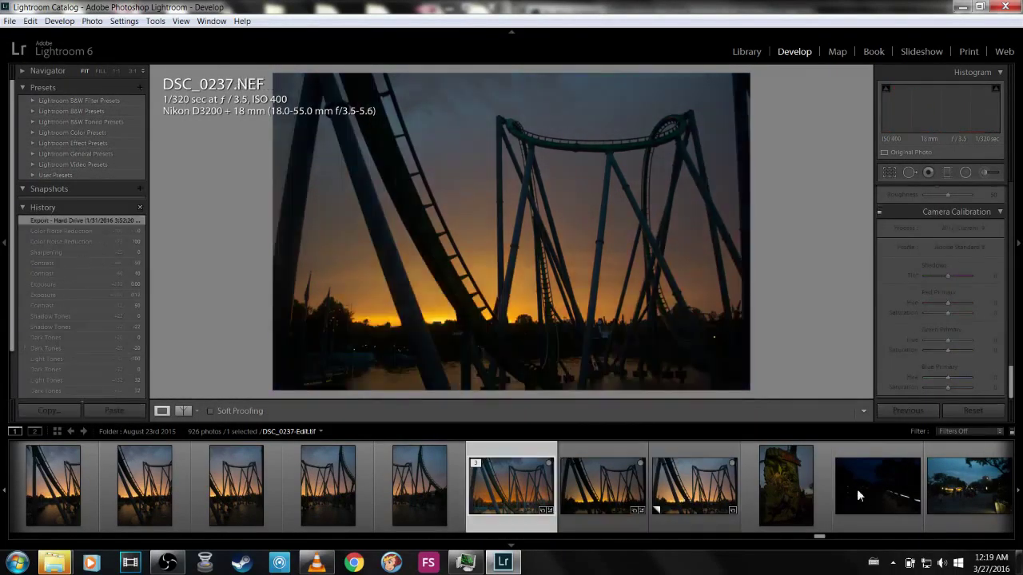
key(Right)
key(Left)
- Browse the filmstrip through the other sunset coaster shots and the night photos, and return to the DSC_0237 versions
scroll(794, 492, down, 5)
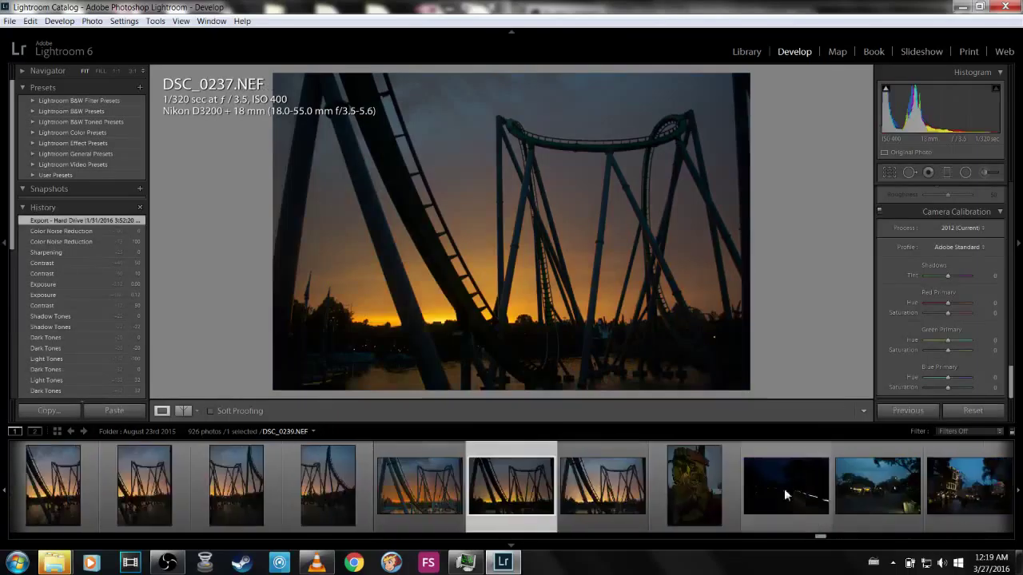
scroll(655, 497, up, 5)
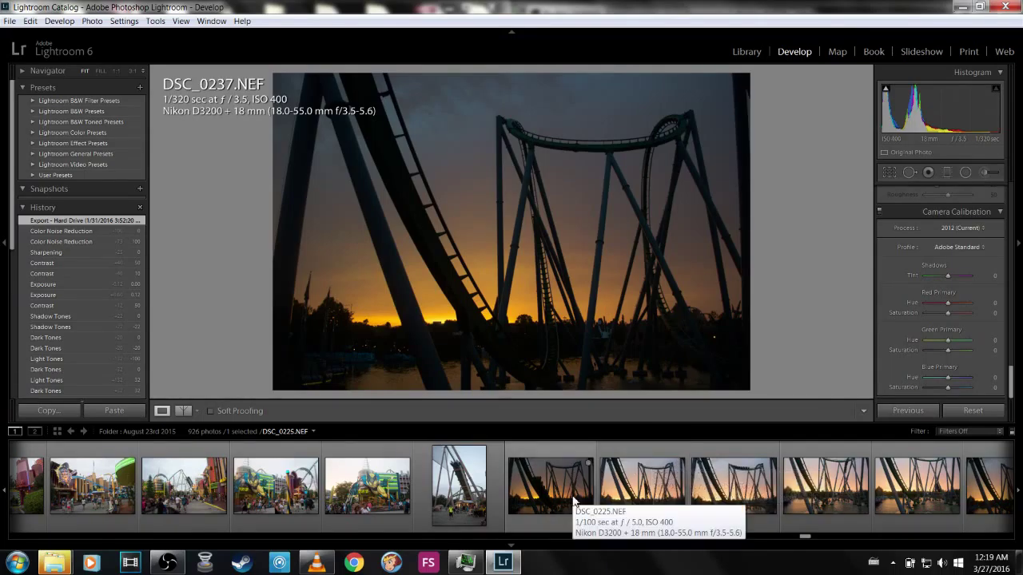
scroll(571, 487, down, 4)
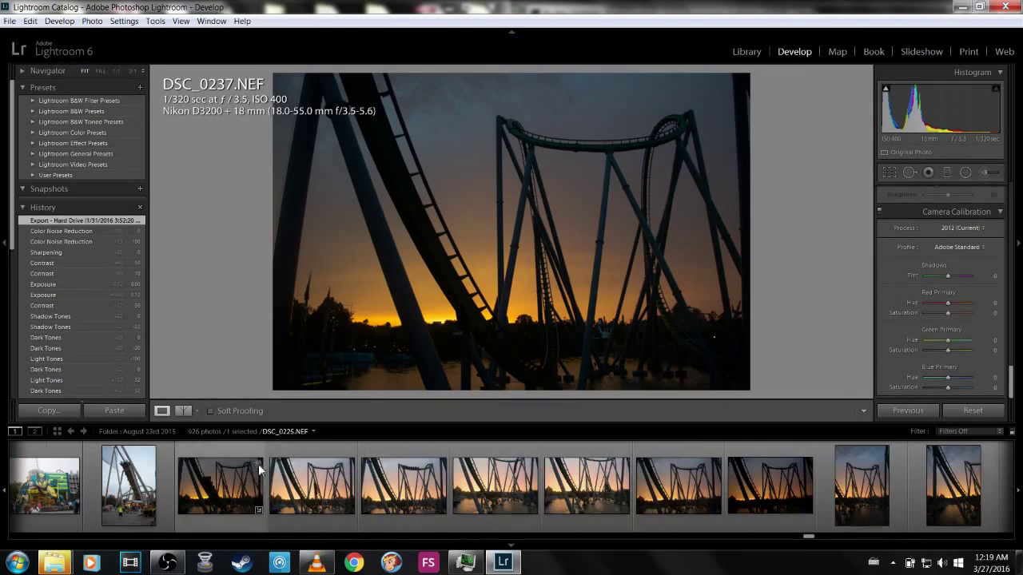
scroll(799, 480, down, 6)
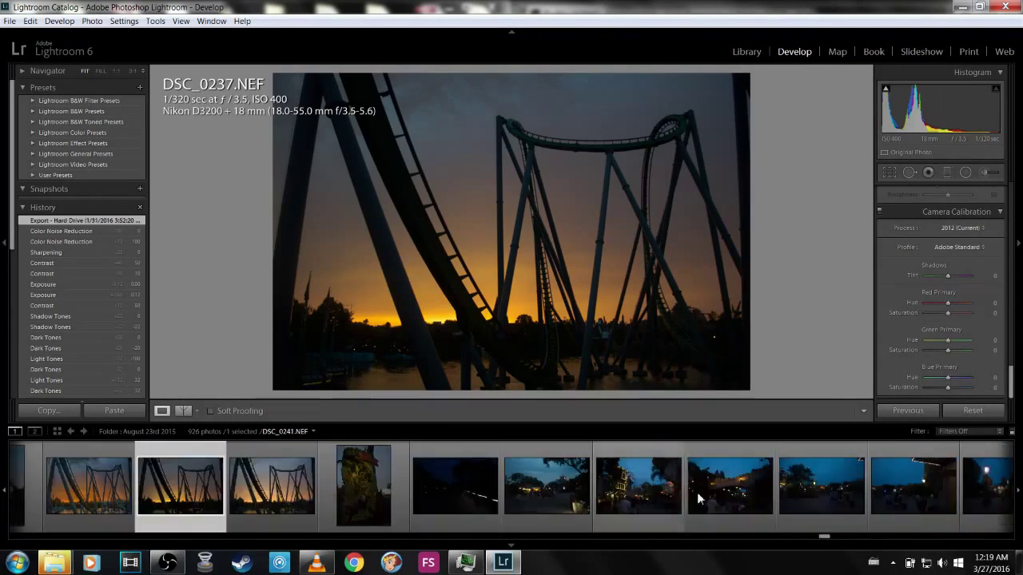
scroll(698, 495, up, 4)
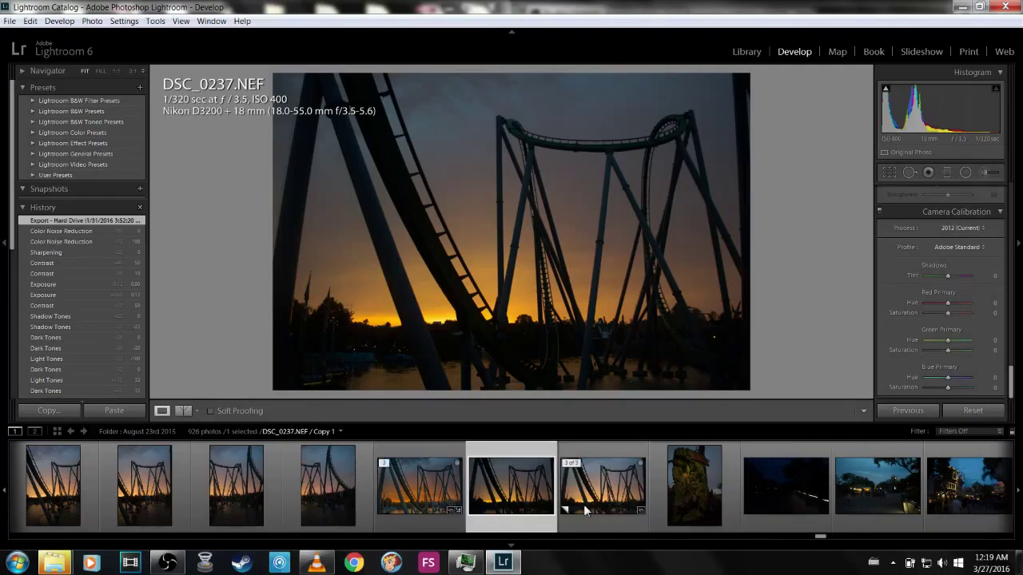
right_click(537, 476)
right_click(608, 499)
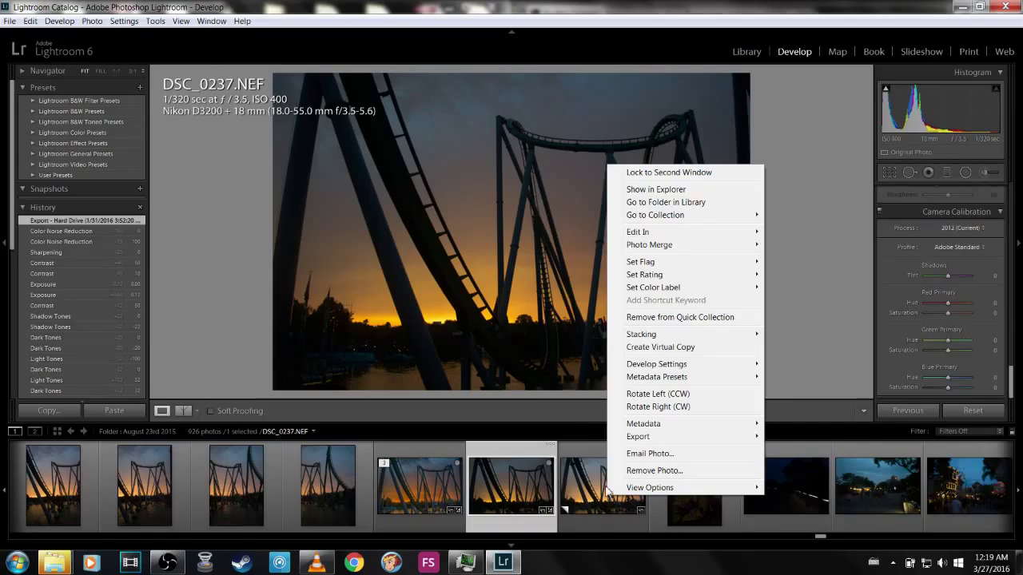
click(660, 347)
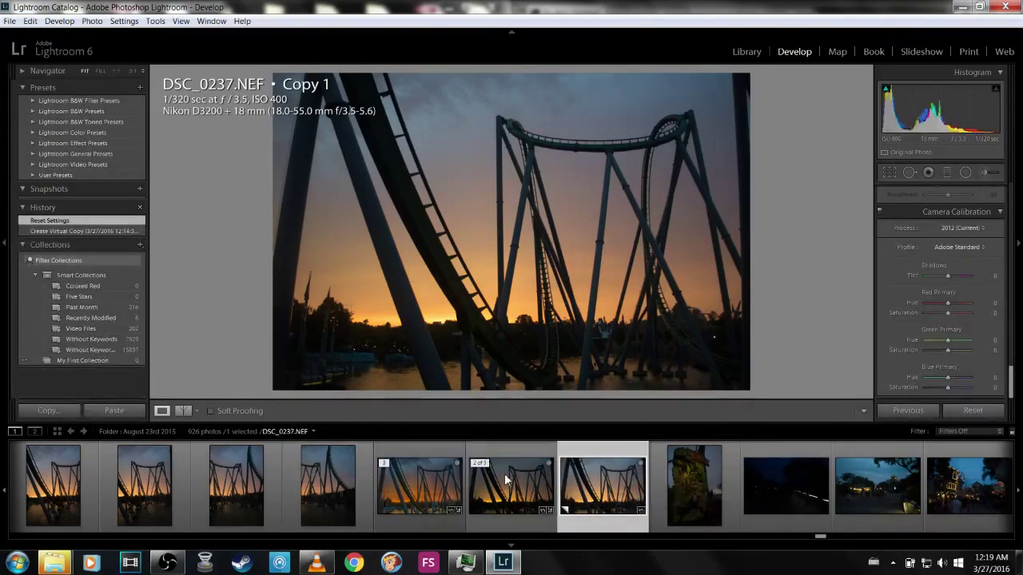
- Find DSC_0225.NEF, the sunset shot with the coaster train on the track, and create a virtual copy of it
scroll(326, 493, up, 3)
scroll(451, 496, up, 2)
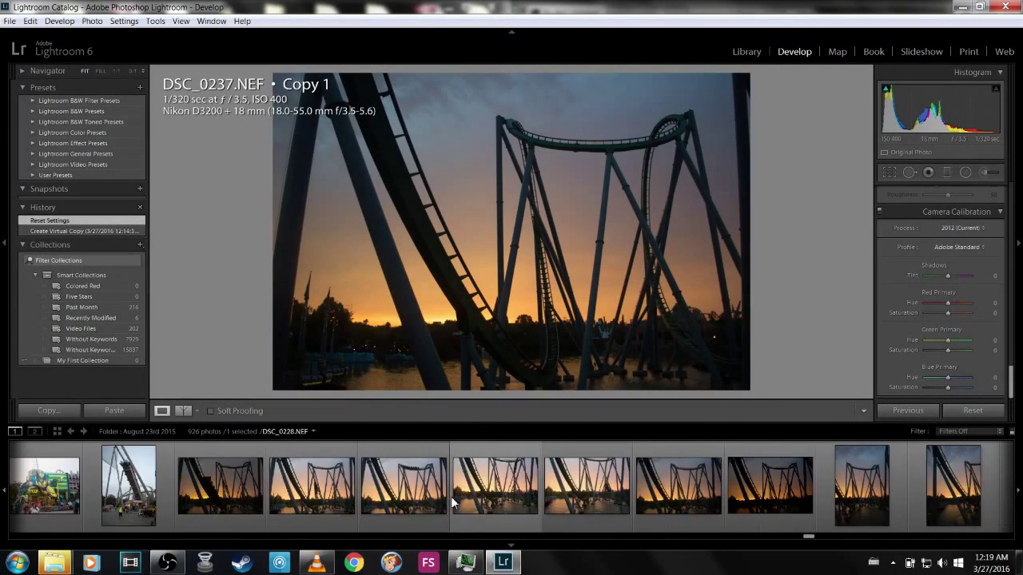
scroll(450, 496, up, 4)
click(572, 482)
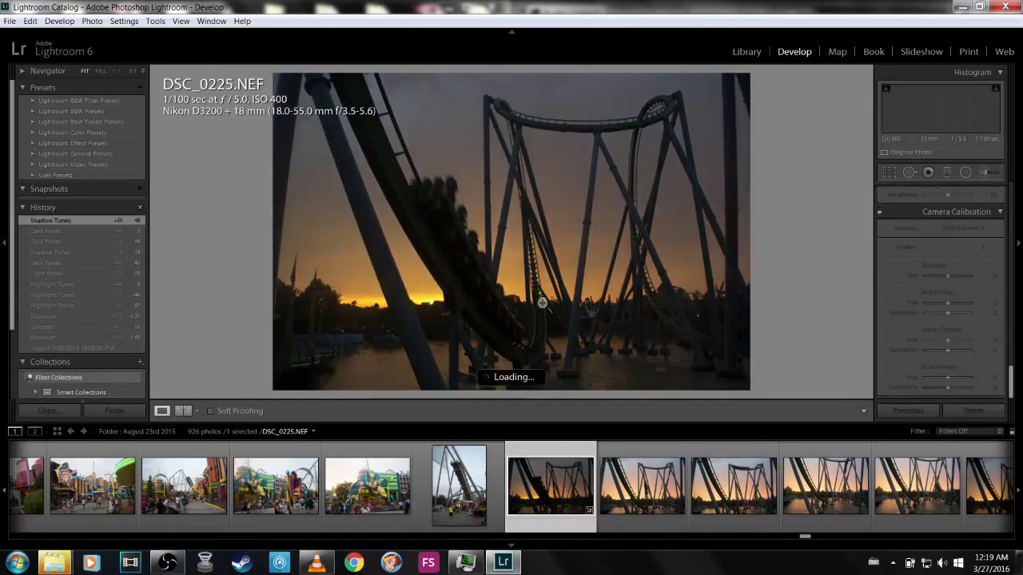
right_click(543, 301)
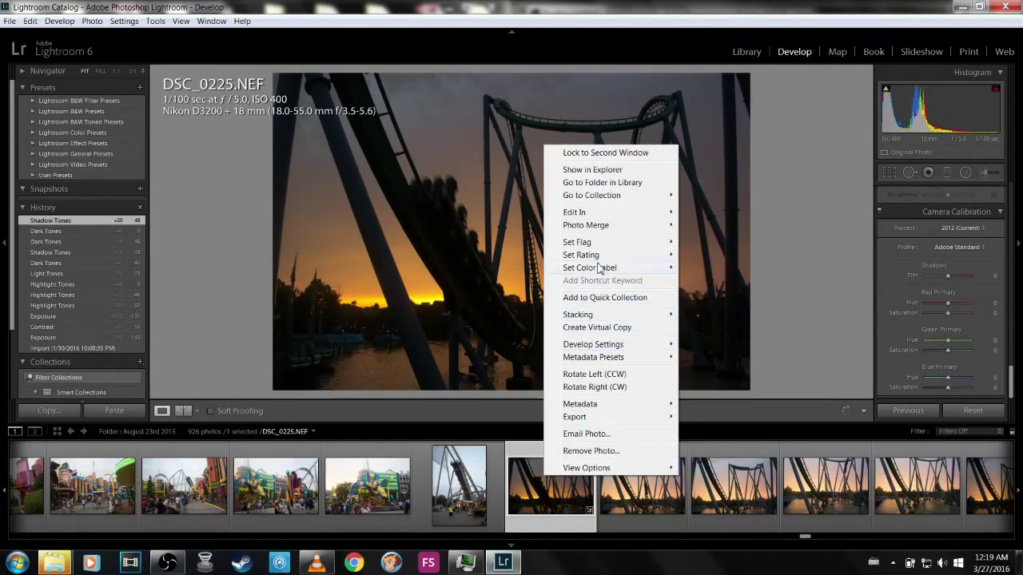
mouse_move(603, 214)
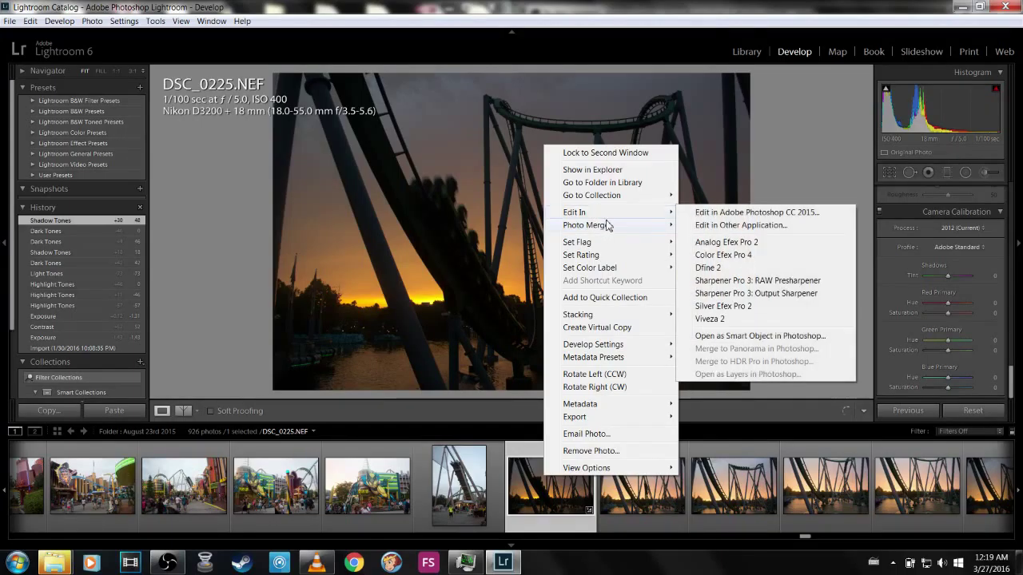
click(615, 327)
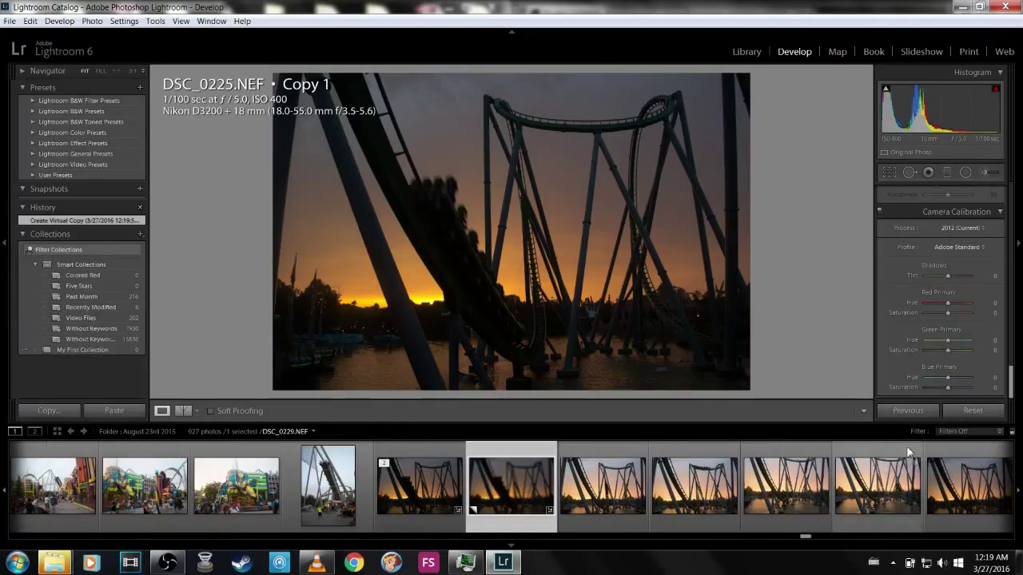
- Reset the develop settings of the original DSC_0225.NEF and open it for editing in Adobe Photoshop CC 2015
click(440, 492)
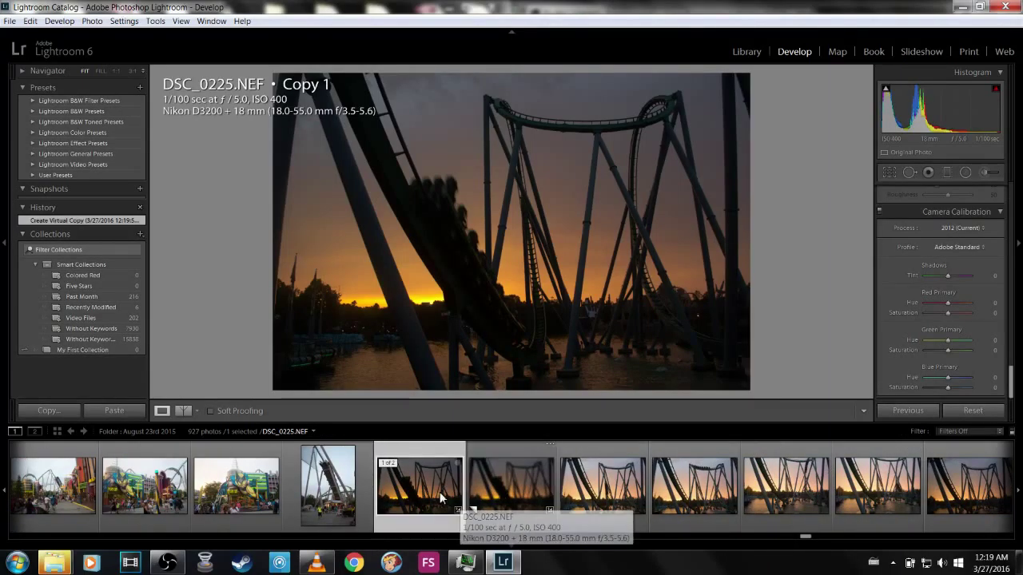
click(969, 414)
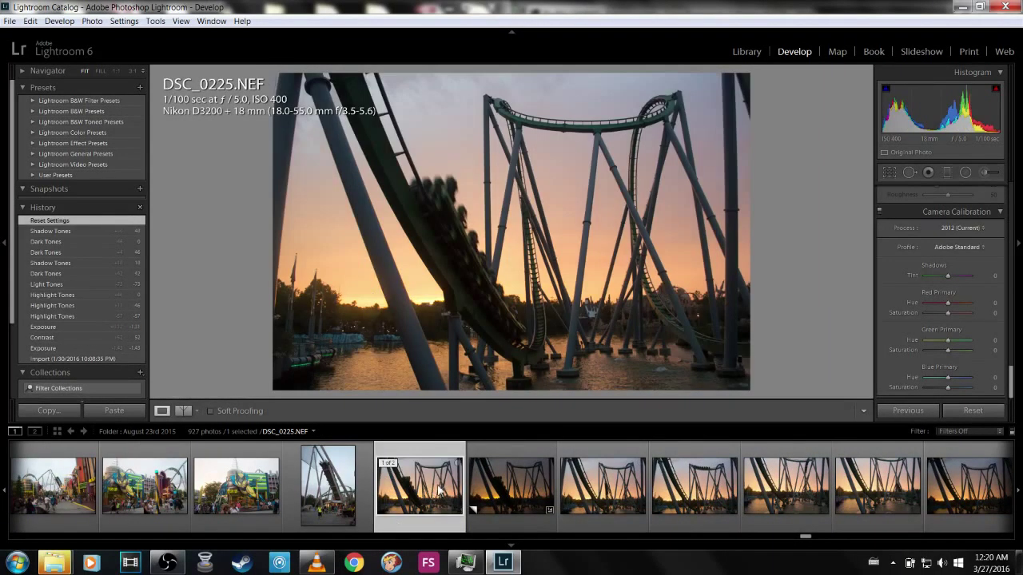
right_click(439, 487)
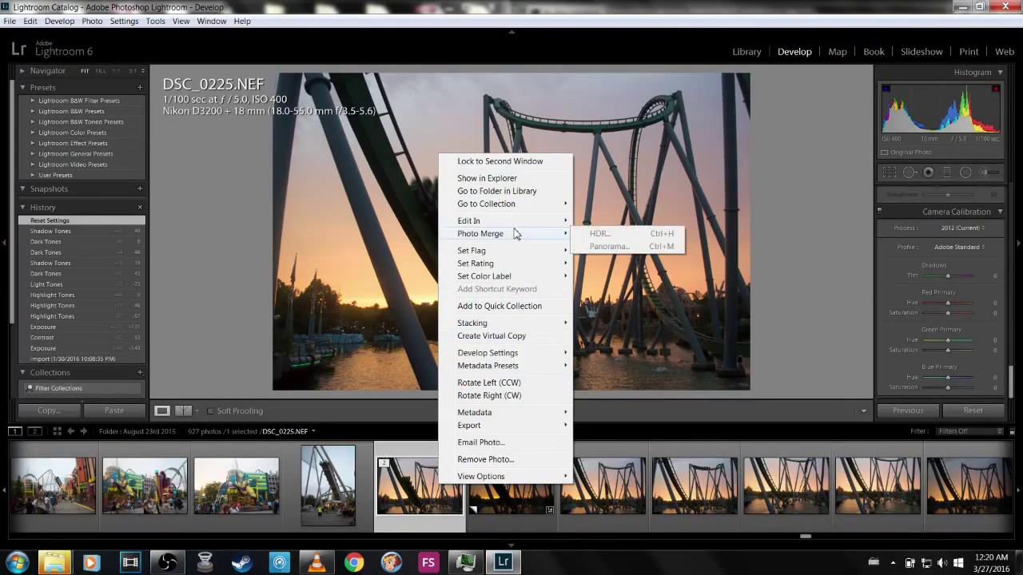
mouse_move(523, 221)
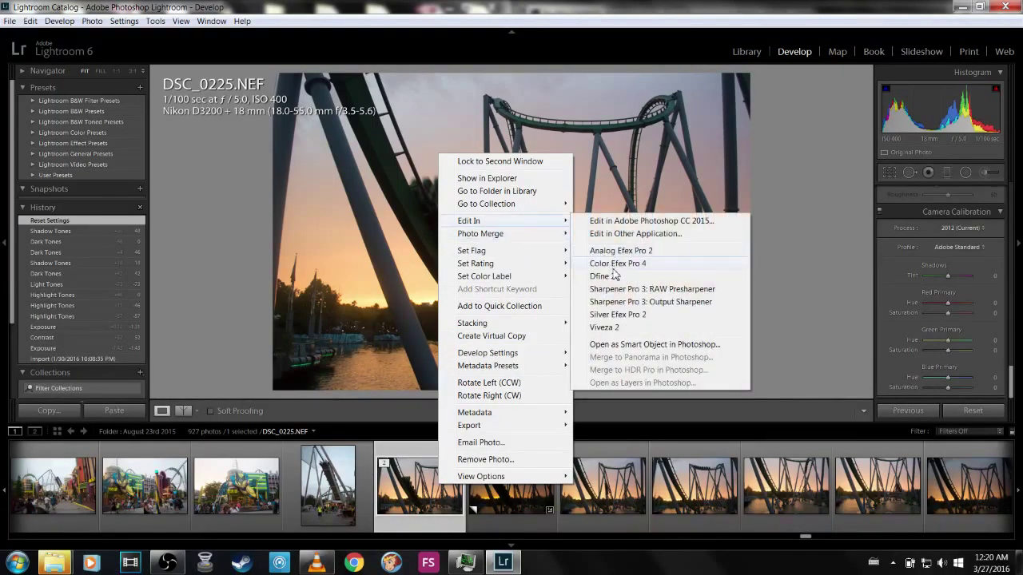
click(623, 230)
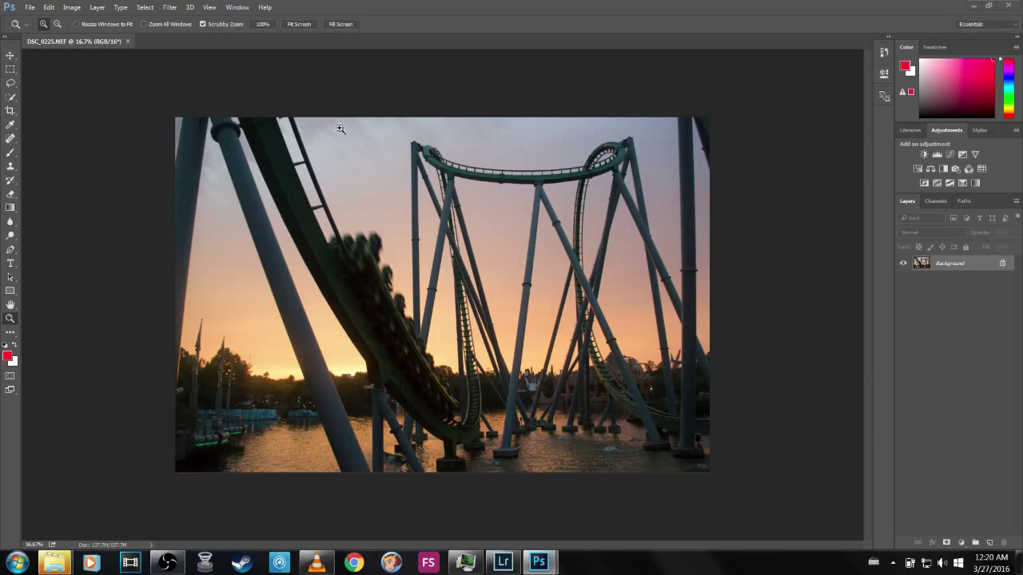
- Run the Nik Collection's HDR Efex Pro 2 on the photo and apply the recently used Dark preset
click(169, 8)
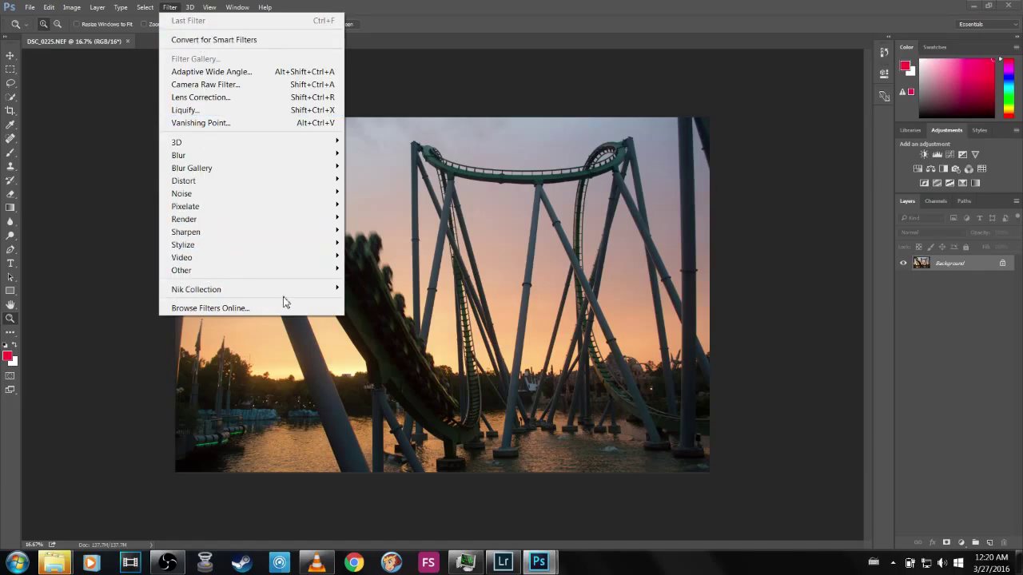
mouse_move(331, 289)
click(403, 327)
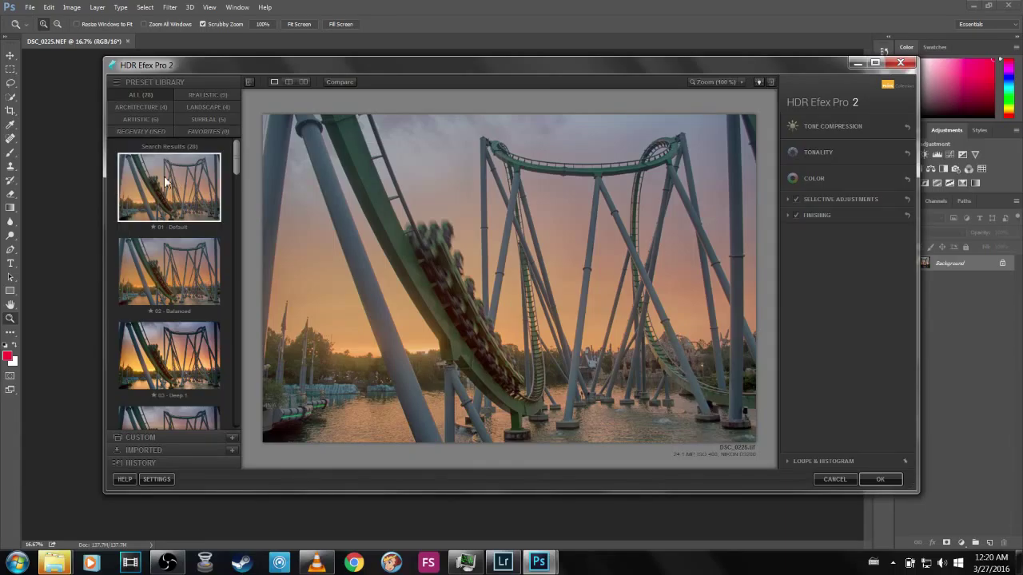
click(134, 132)
click(190, 186)
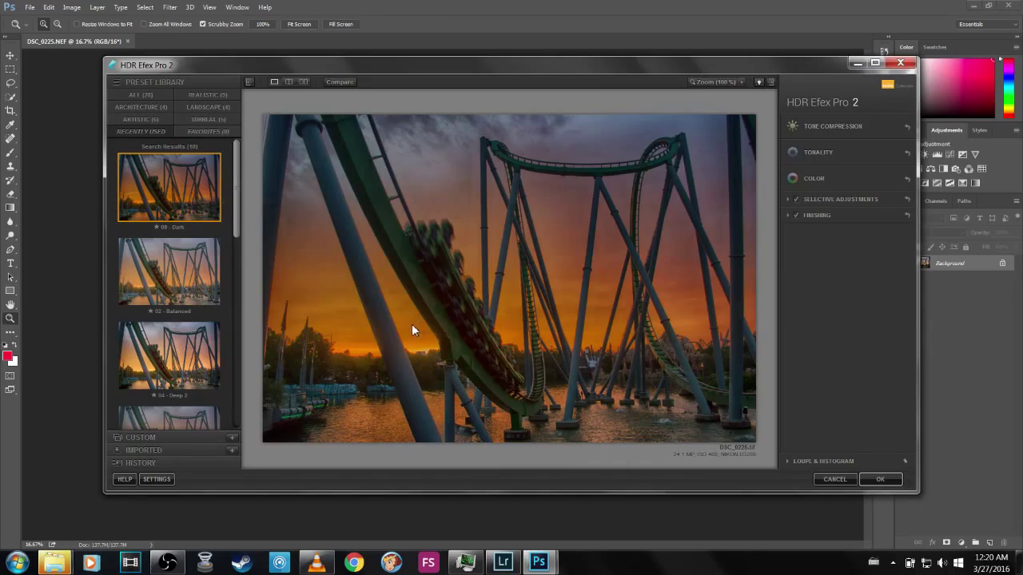
- Set Saturation to 9%, centre Highlights, lower Shadows to the minimum, and compare the result with the original
click(811, 179)
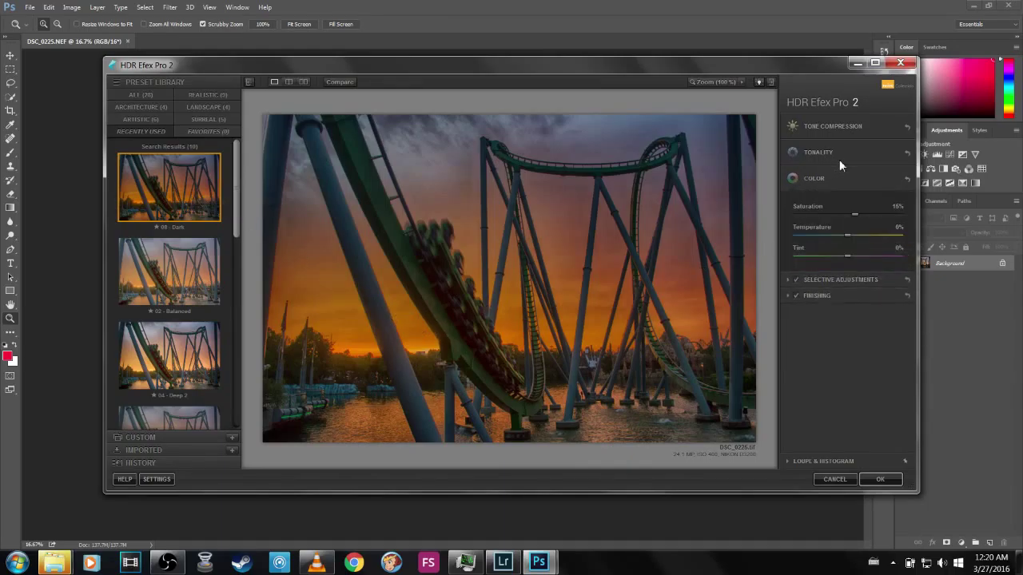
drag(850, 214, 839, 214)
click(836, 150)
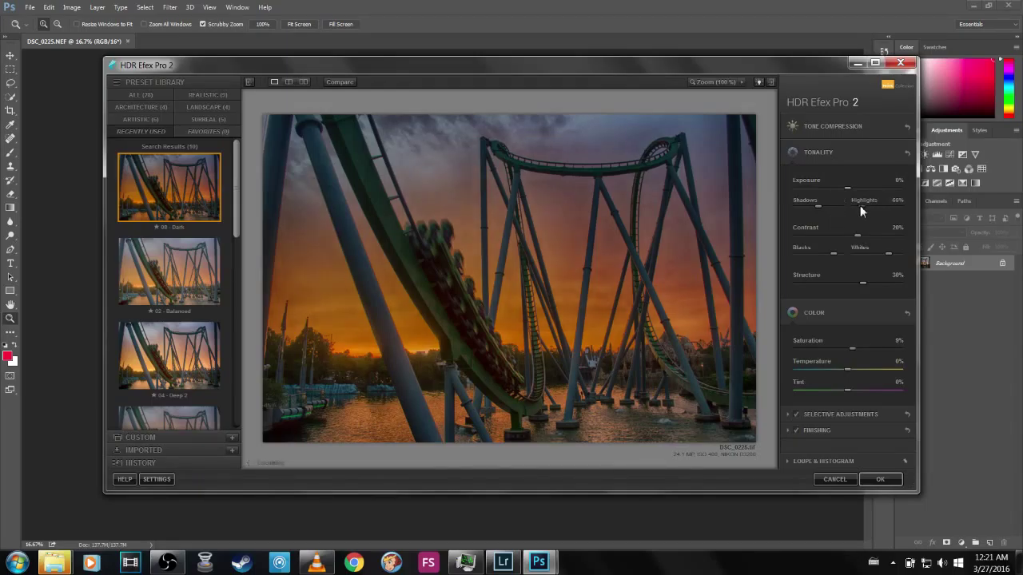
drag(848, 205, 876, 206)
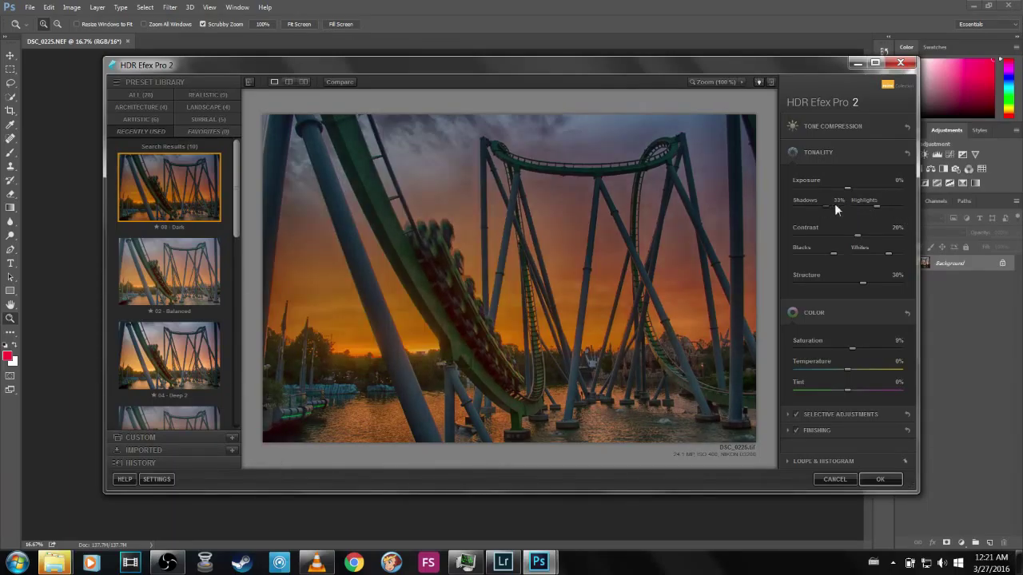
drag(834, 203, 930, 208)
drag(799, 206, 781, 206)
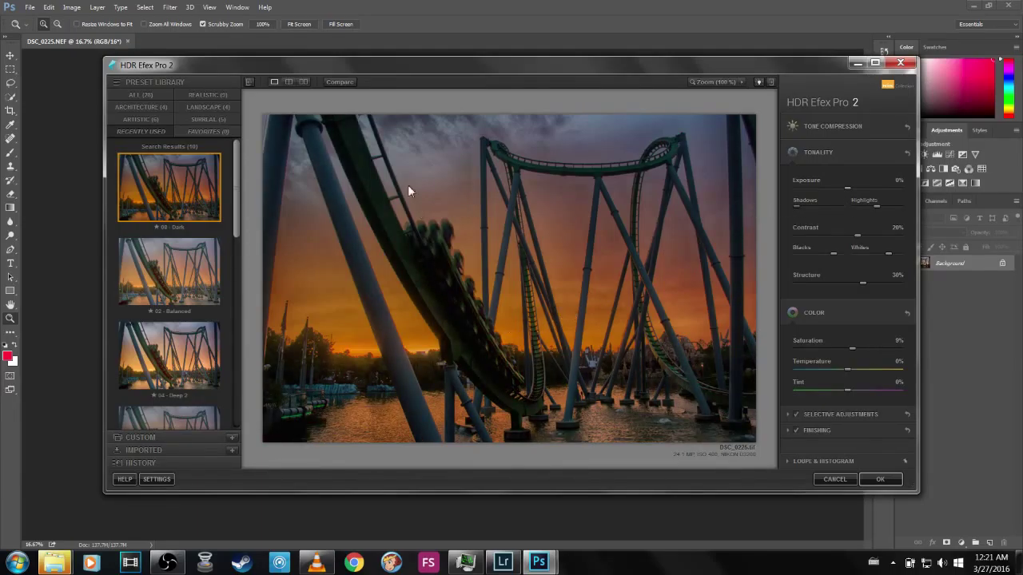
click(339, 81)
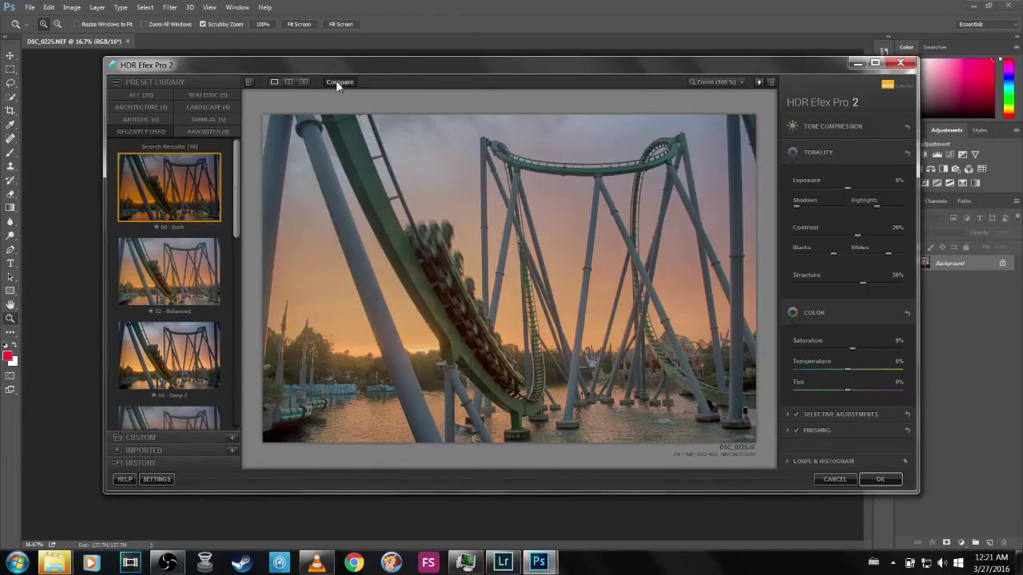
click(339, 82)
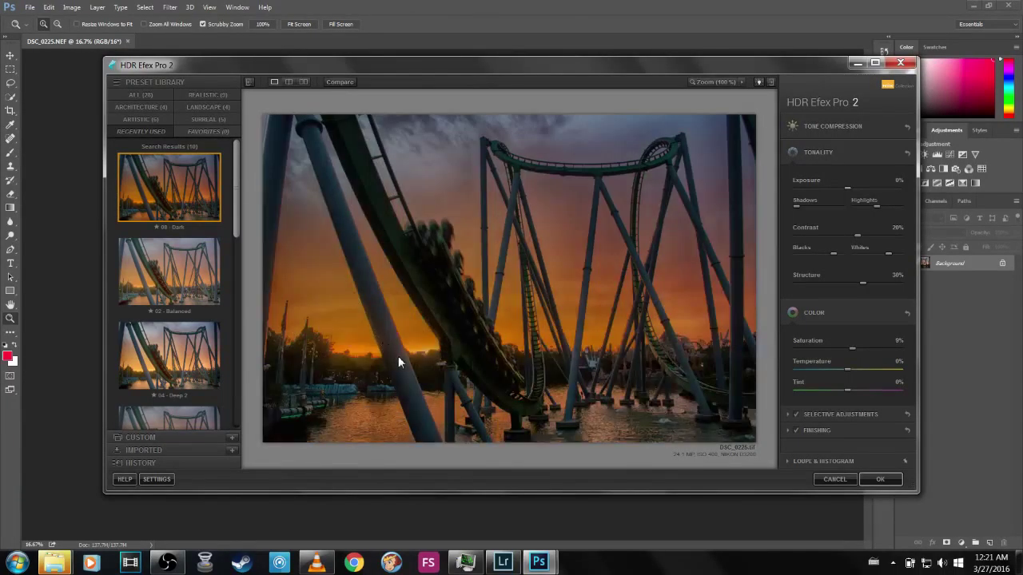
- Try a selective control point on the slanted support near the horizon with its first adjustment raised, and delete the point
click(785, 411)
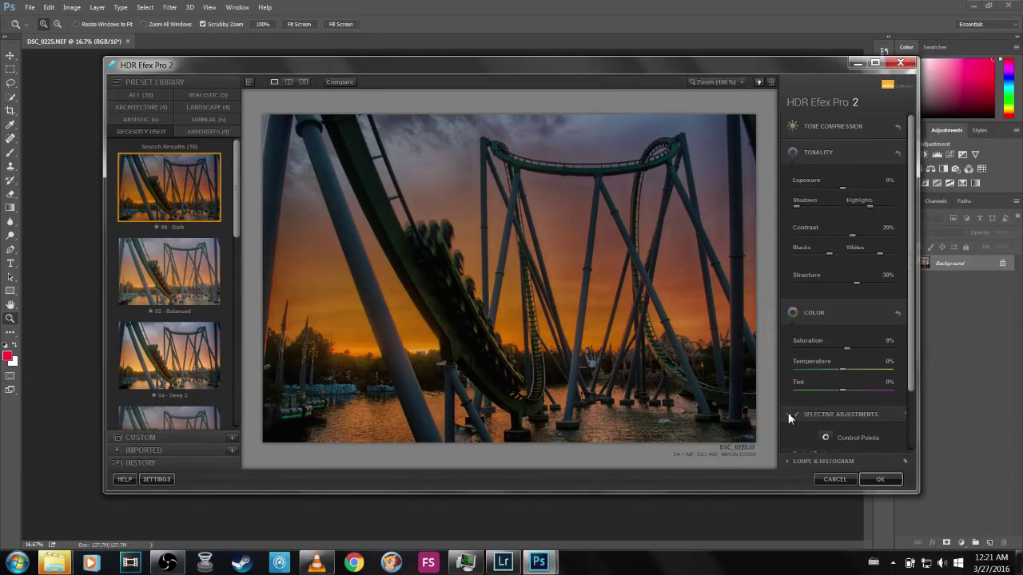
click(822, 362)
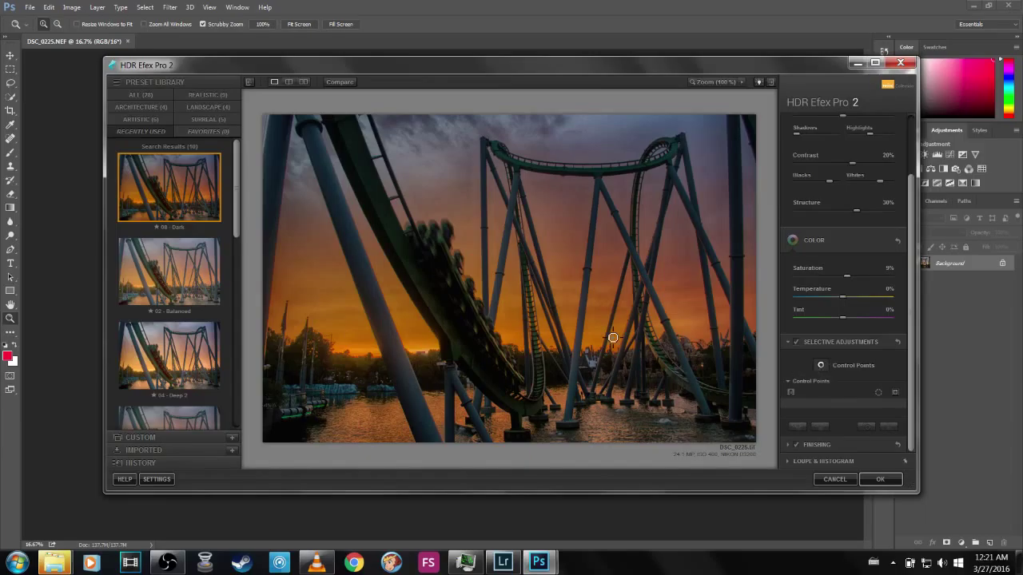
click(408, 347)
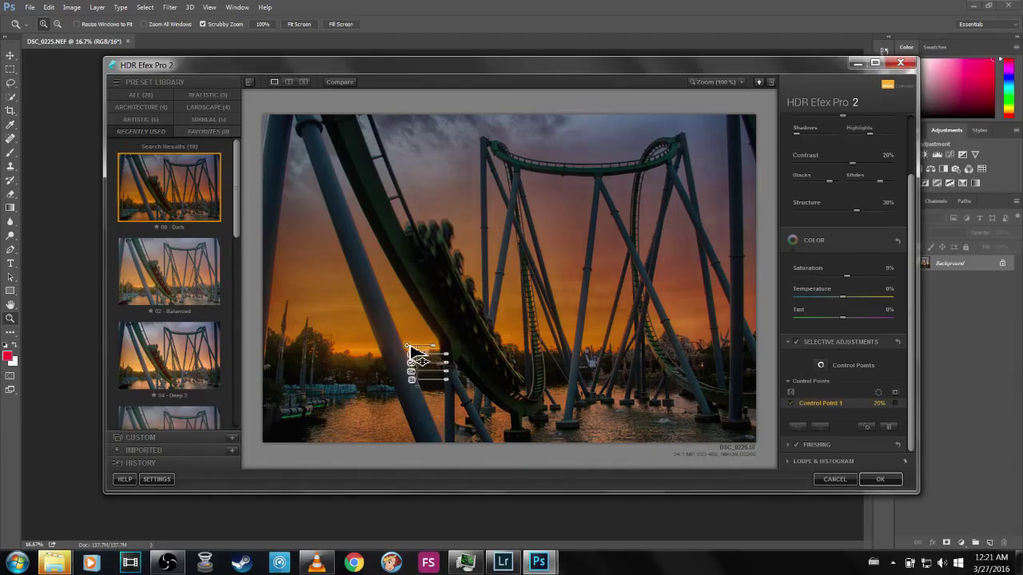
drag(445, 356, 470, 360)
key(Delete)
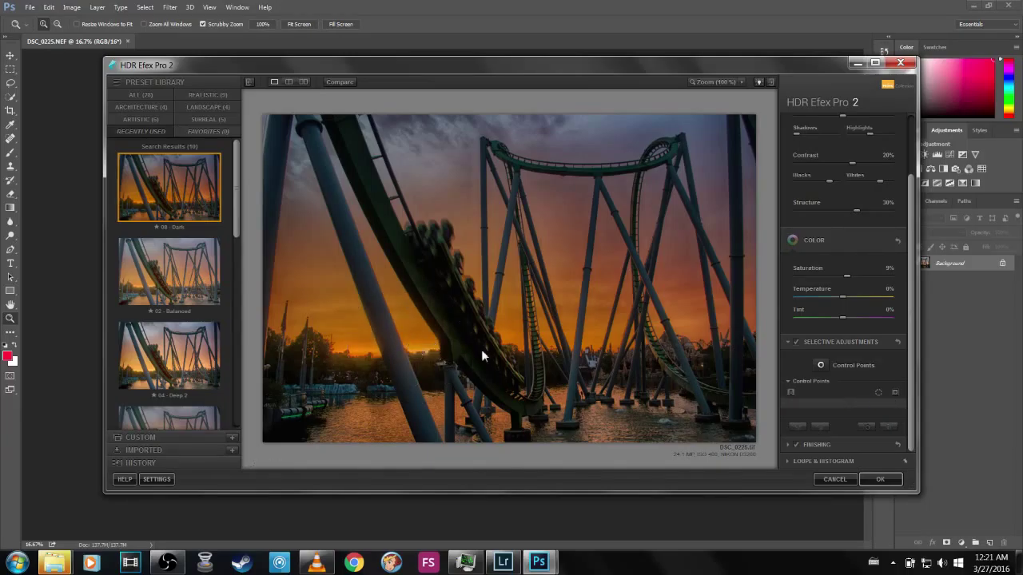
- Turn the Vignette off and set Levels & Curves to Neutral in the Finishing adjustments
click(788, 446)
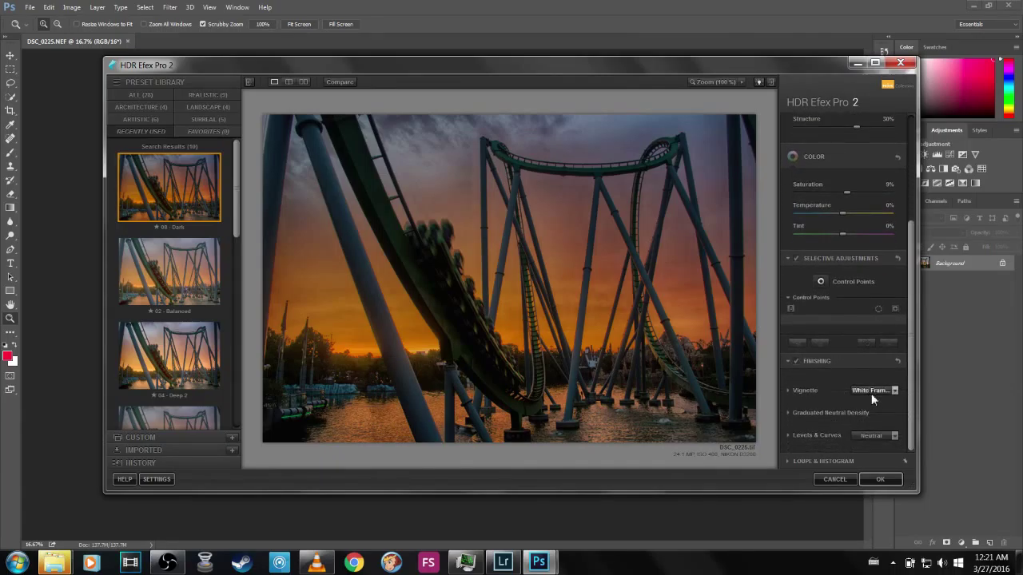
click(871, 393)
click(851, 300)
click(886, 390)
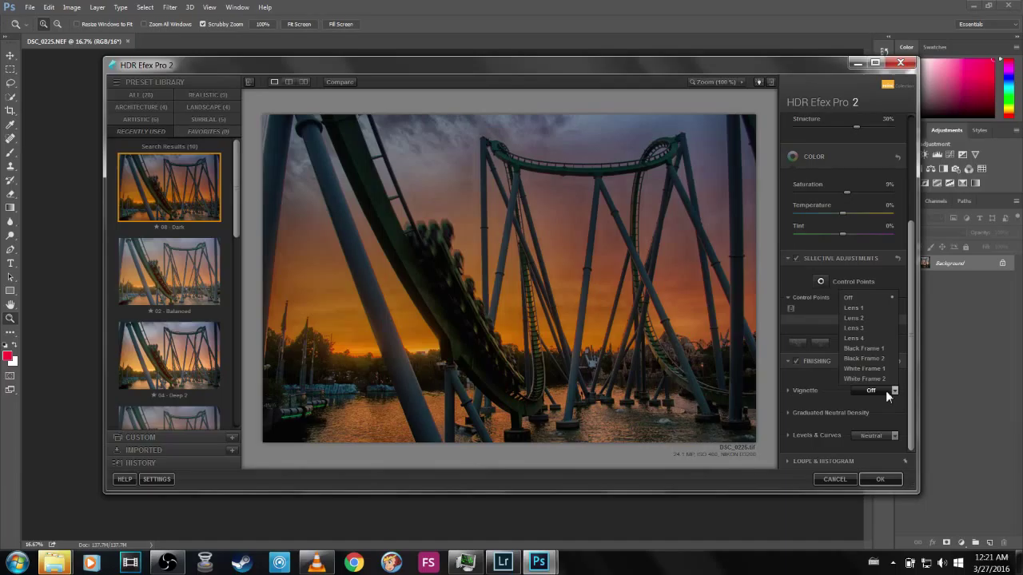
click(870, 347)
key(Escape)
click(855, 434)
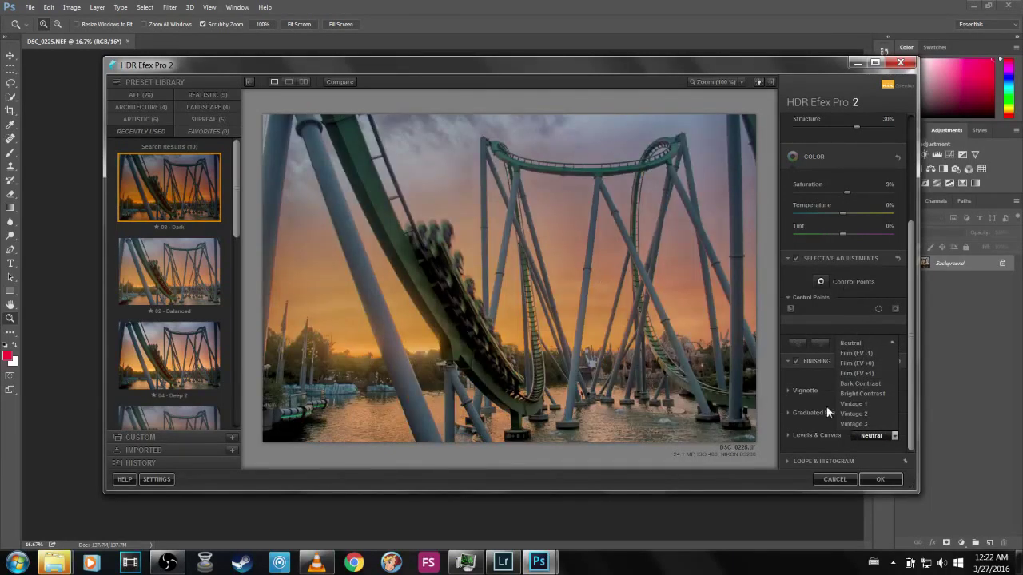
click(860, 344)
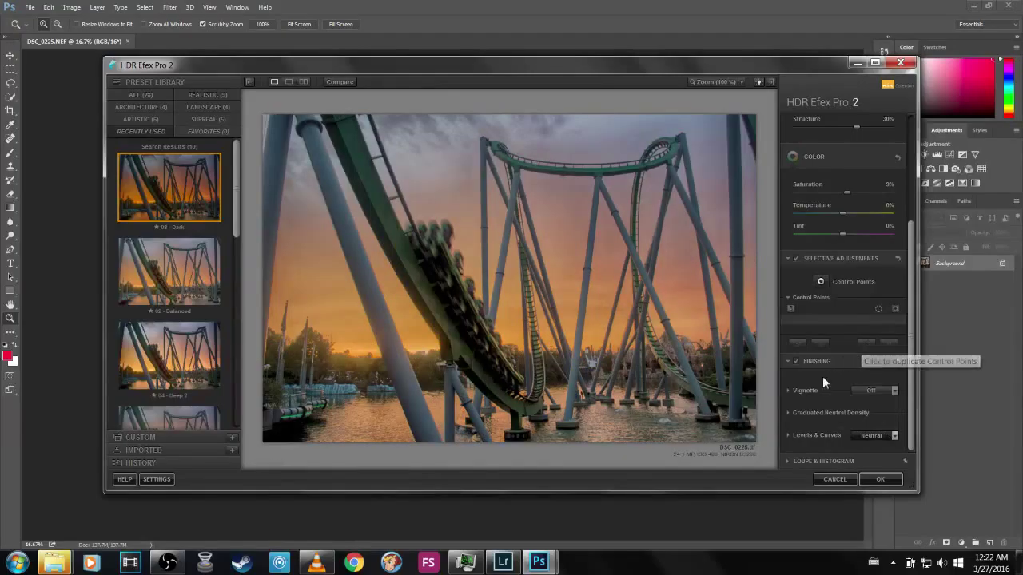
- Try Strong depth and Grungy detail in the HDR Method, return them to Normal and Realistic, and set Drama to Flat
scroll(853, 303, up, 5)
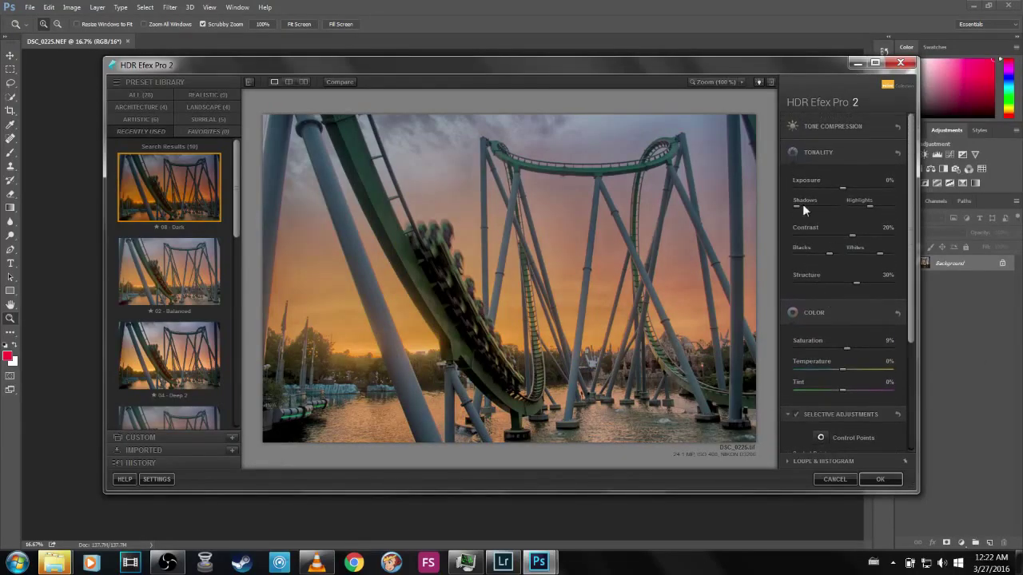
click(815, 125)
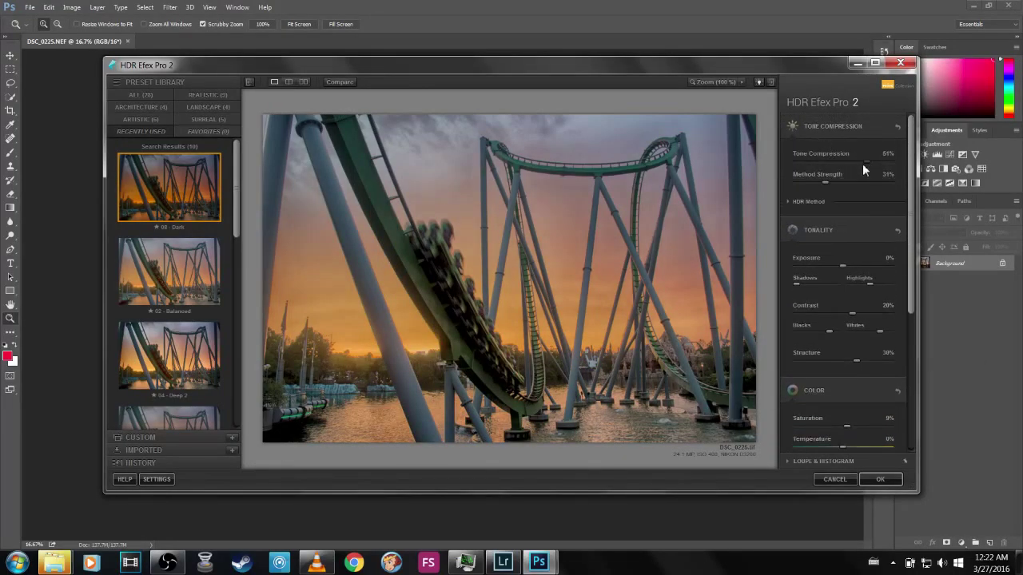
click(795, 202)
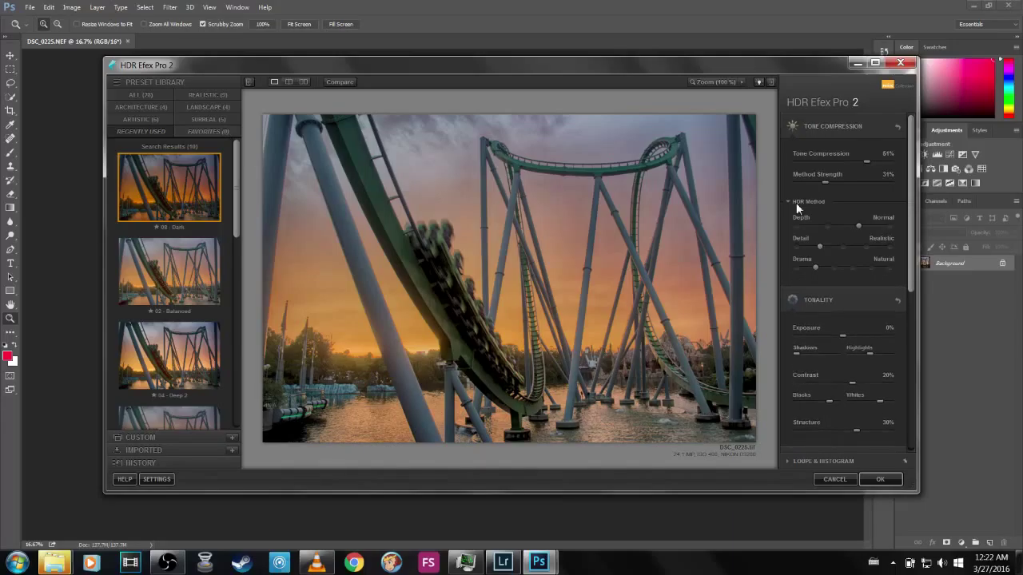
click(887, 248)
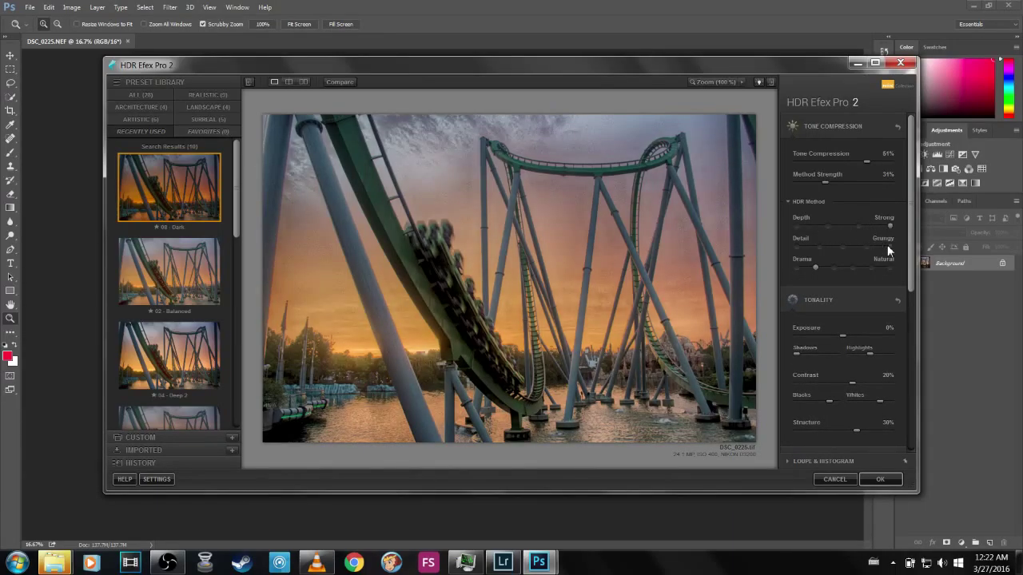
drag(825, 226, 863, 223)
click(821, 244)
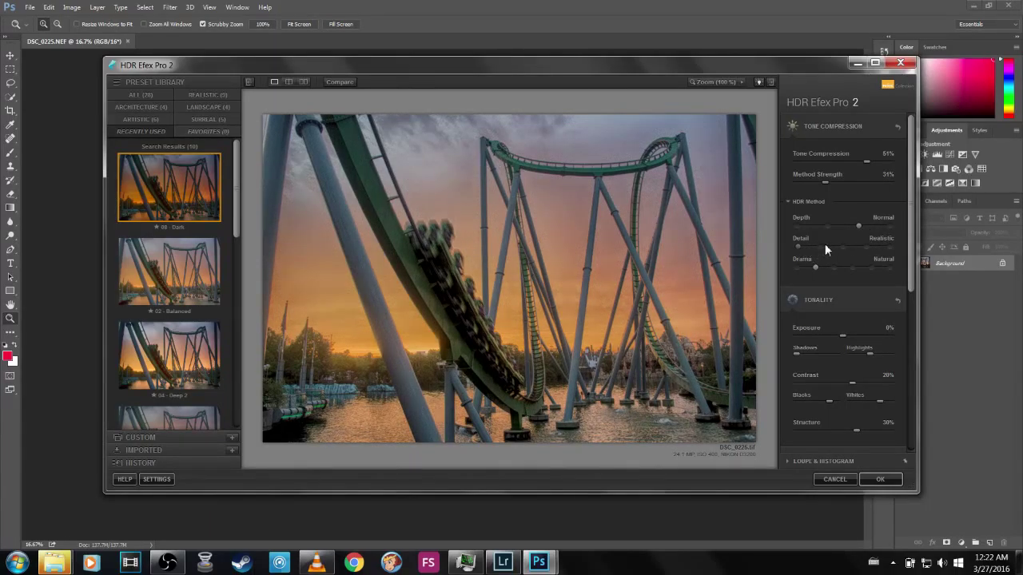
click(840, 245)
drag(816, 263, 798, 266)
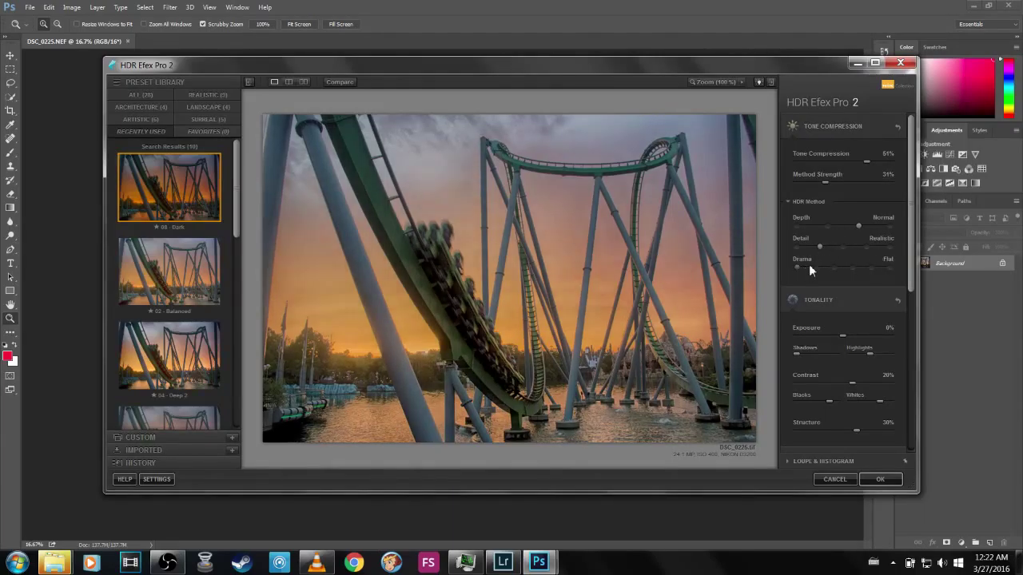
- Try Natural Drama with a higher Method Strength, and reapply the Dark preset to reset the adjustments
click(818, 264)
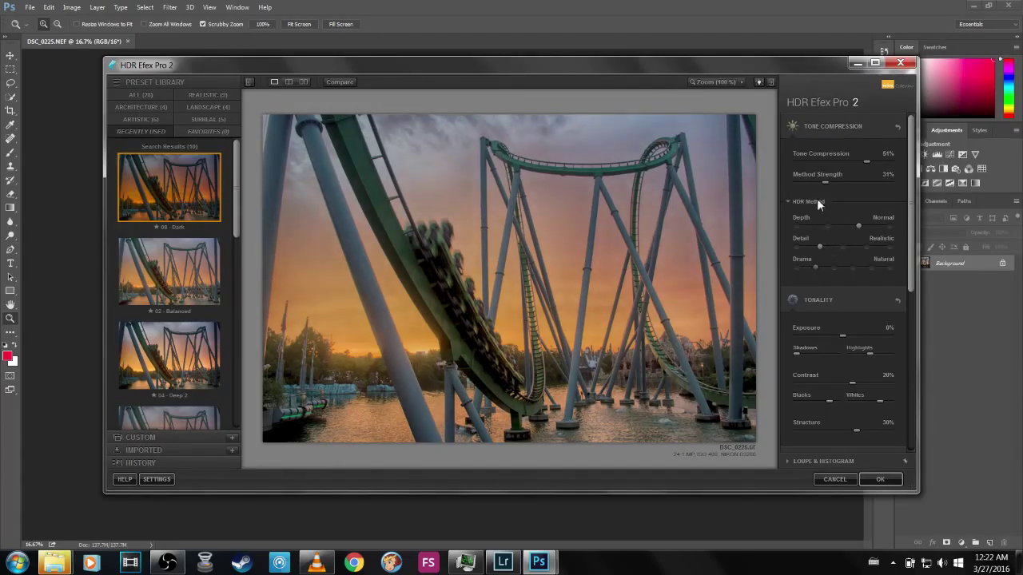
drag(850, 184, 917, 183)
click(189, 183)
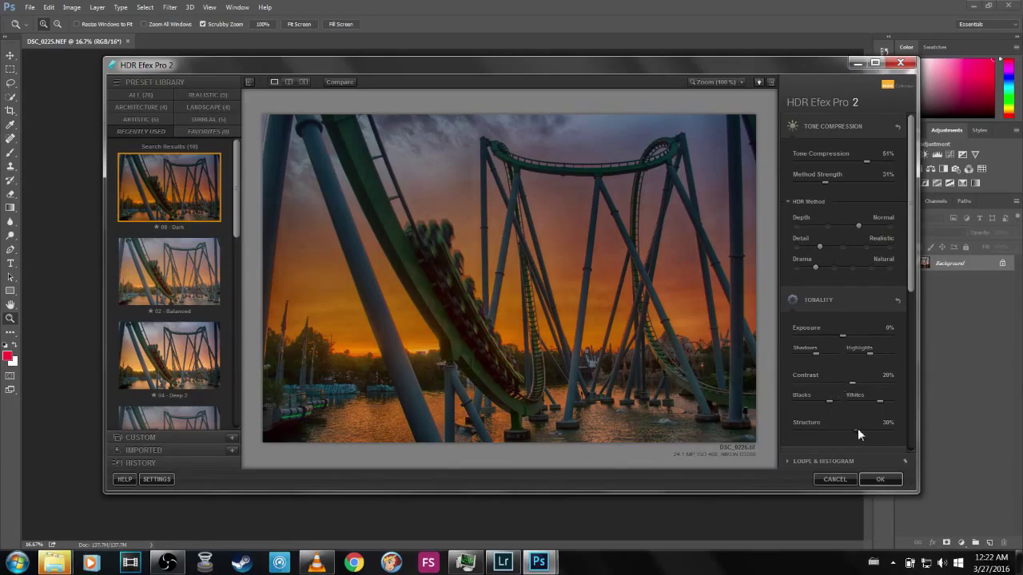
- Try Structure at 100% in the Tonality settings and return it to 30%
drag(857, 428, 613, 414)
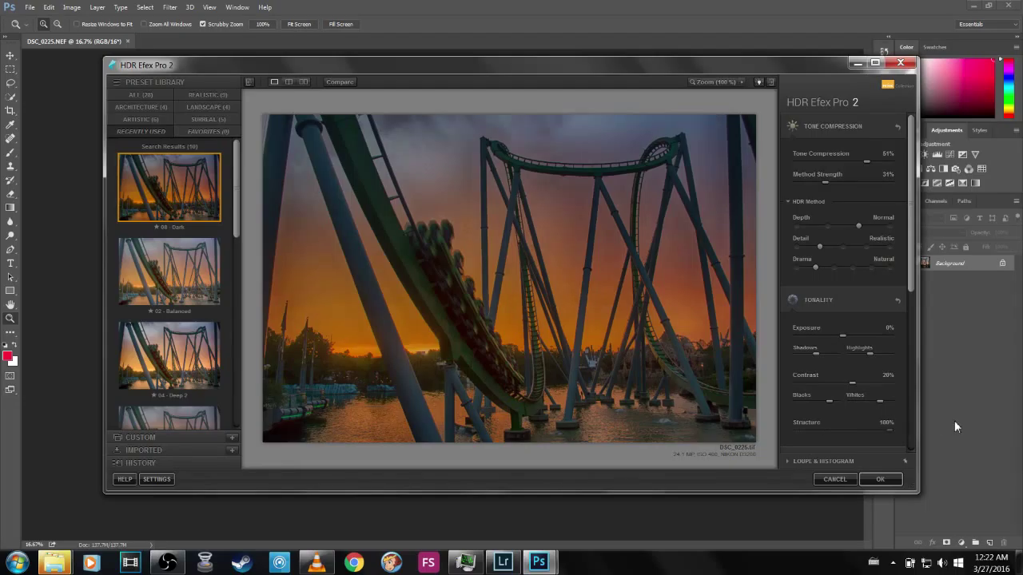
drag(886, 429, 855, 430)
double_click(795, 427)
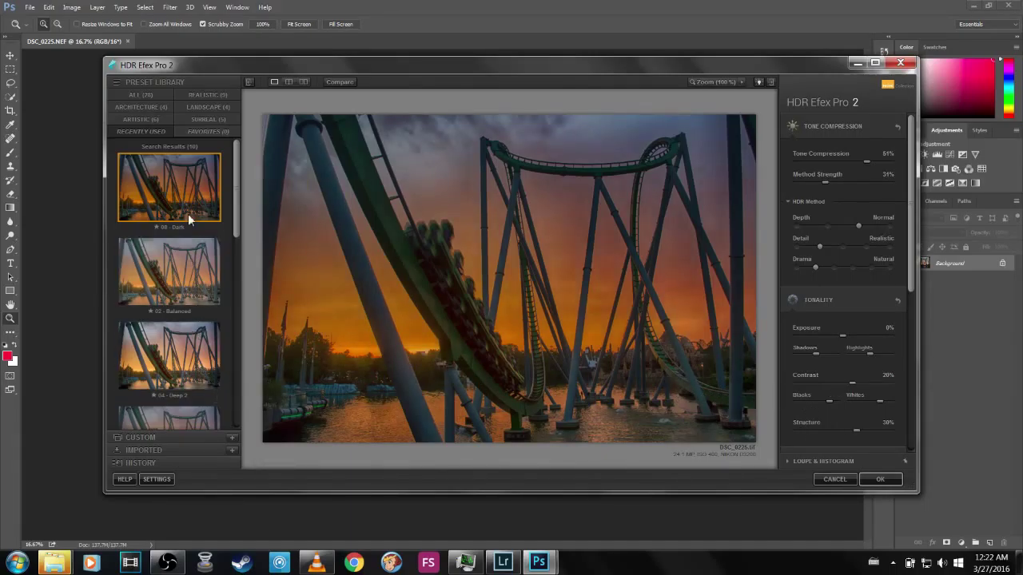
- Go over the remaining Color, Selective Adjustments and Finishing settings, and apply the HDR edit to the photo
drag(910, 271, 916, 360)
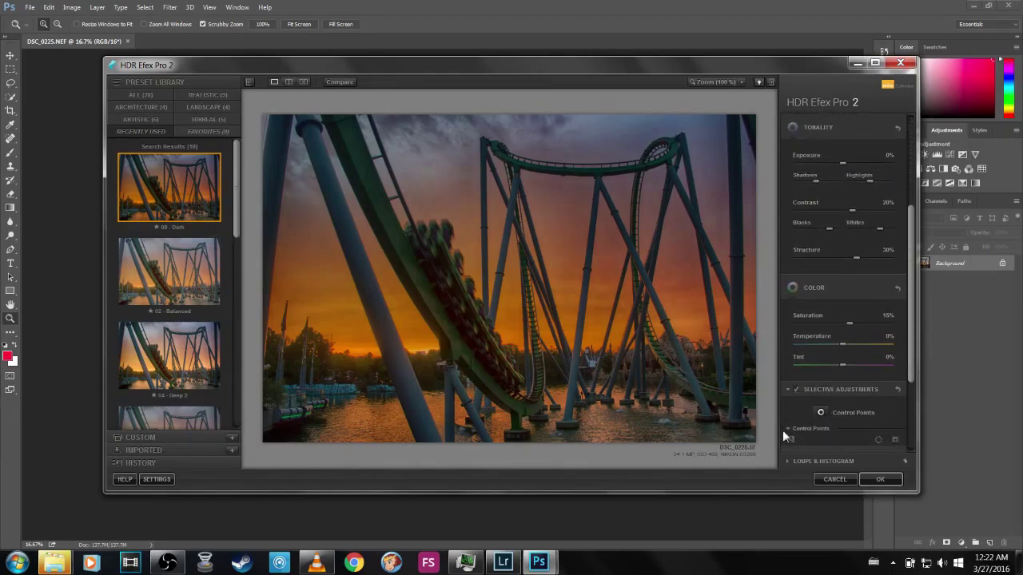
scroll(908, 388, down, 3)
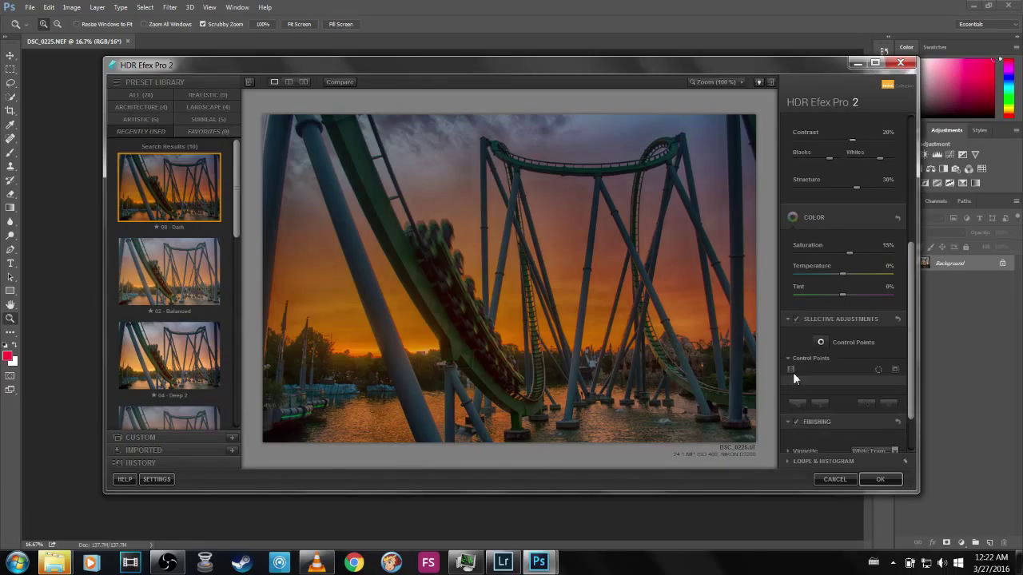
click(867, 480)
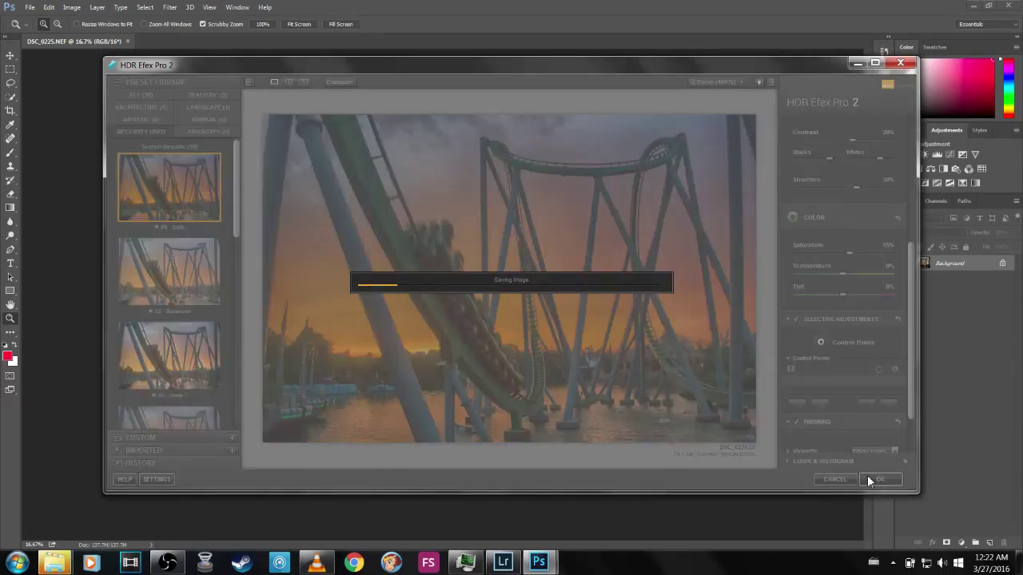
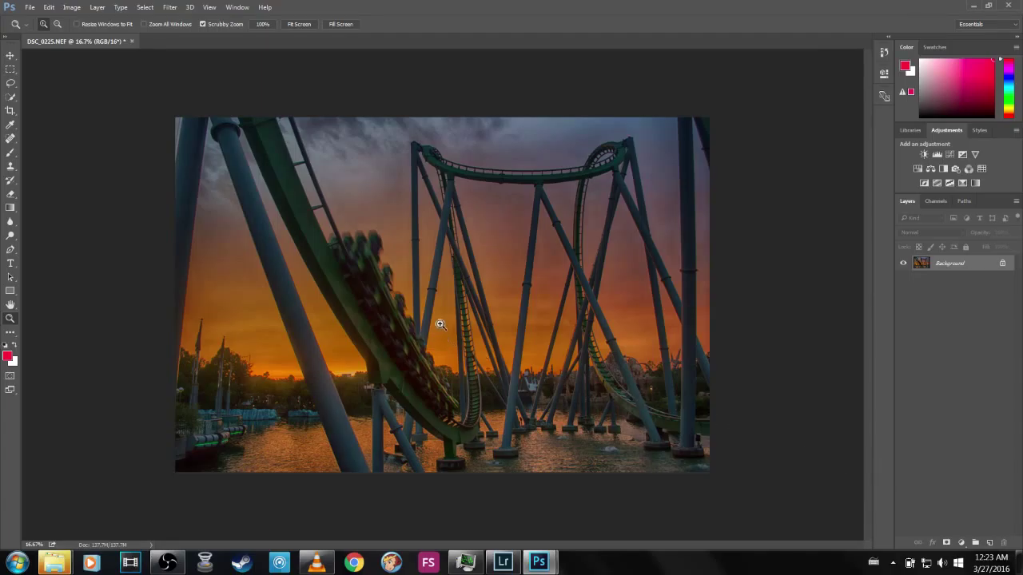
- Examine the coaster train, the waterline and the slanted support's edge up close for colour fringing
click(401, 295)
click(373, 290)
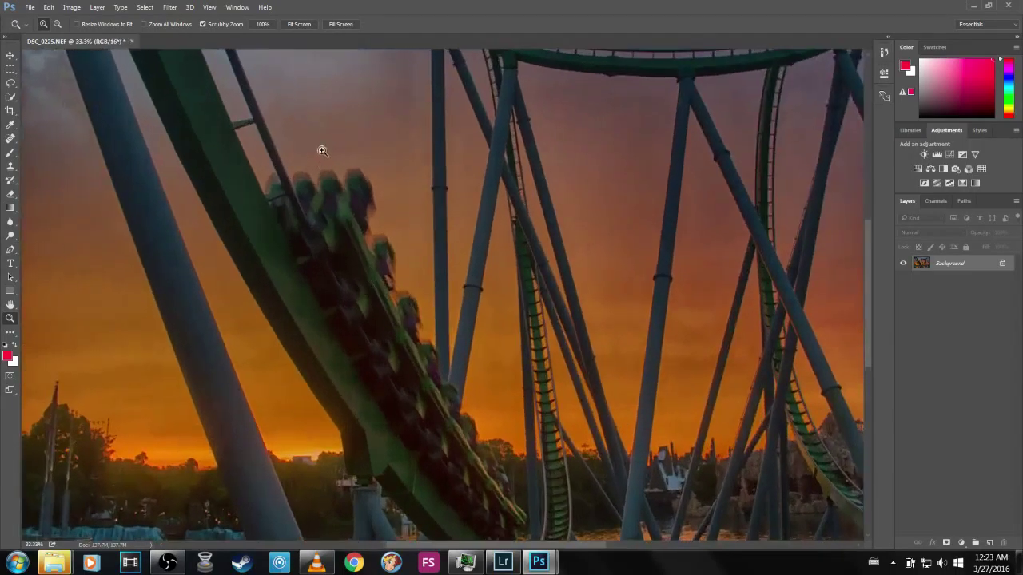
scroll(422, 392, down, 6)
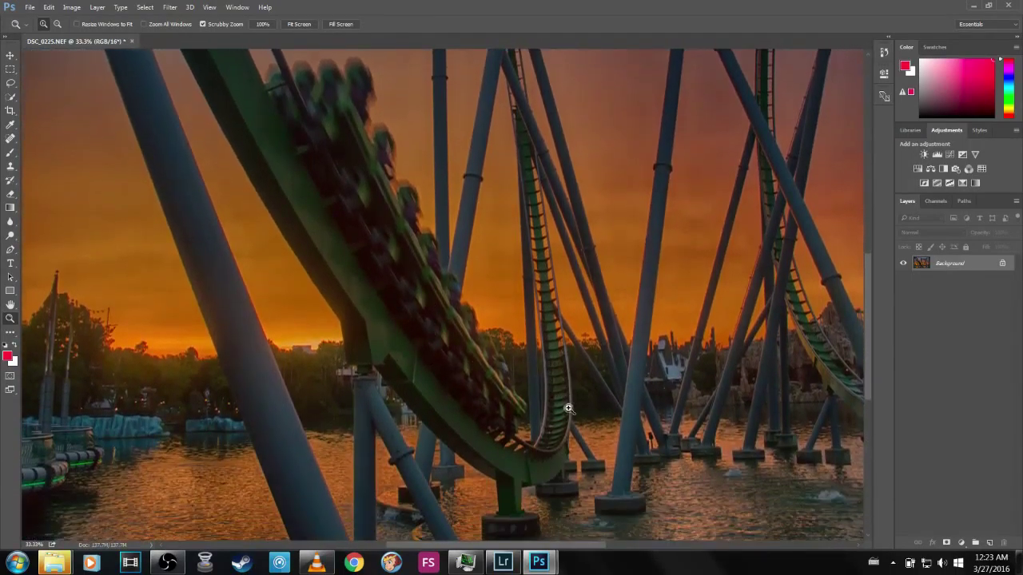
scroll(563, 405, down, 2)
click(267, 270)
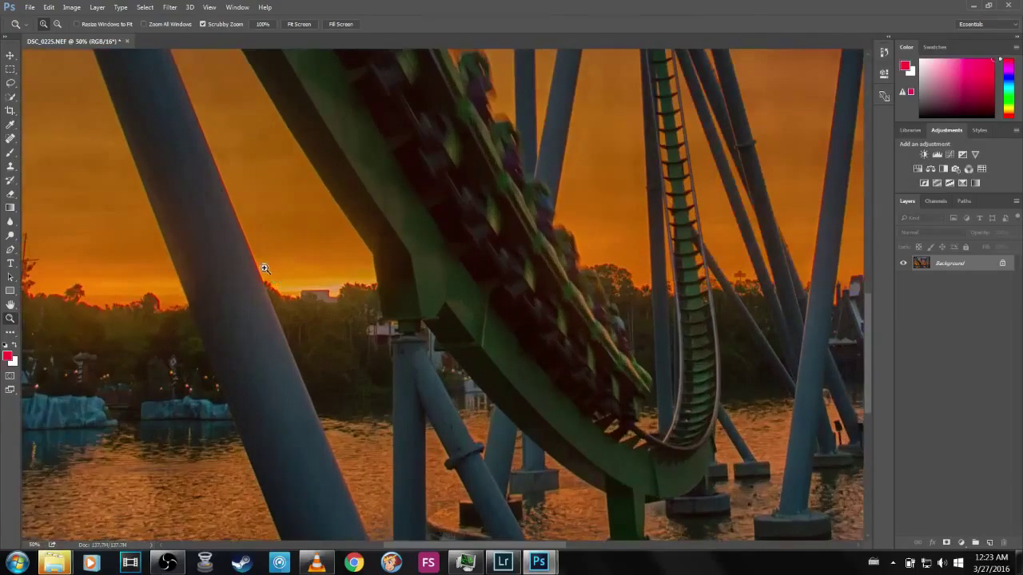
click(234, 234)
click(234, 234)
click(233, 231)
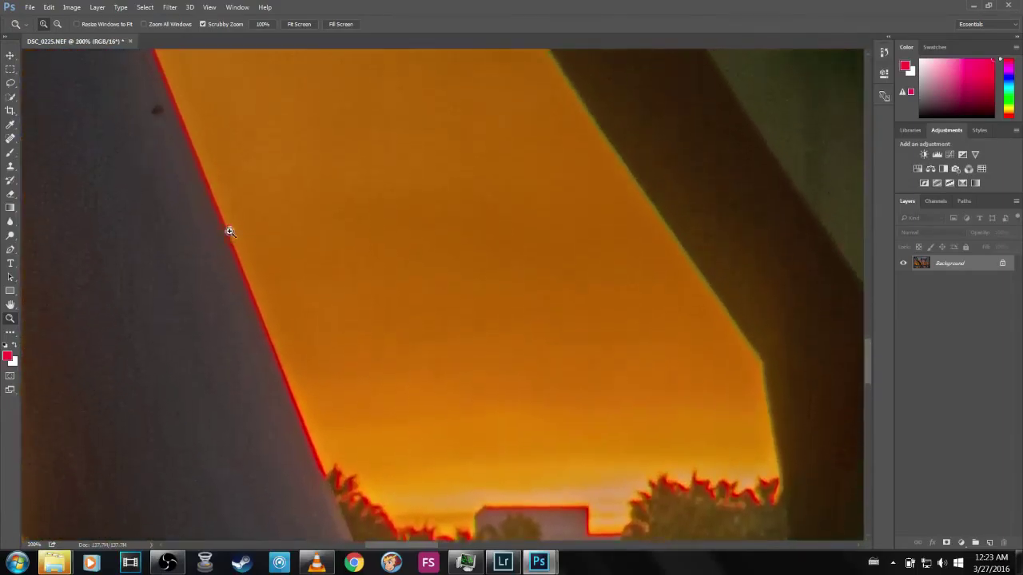
scroll(229, 236, up, 1)
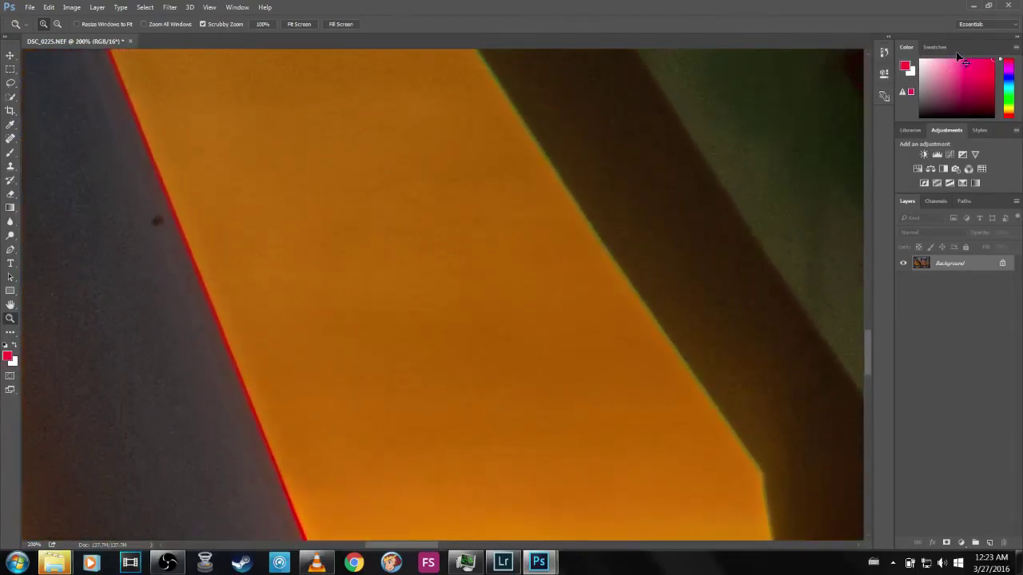
- Save the edited photo and switch back to Lightroom
key(ctrl+s)
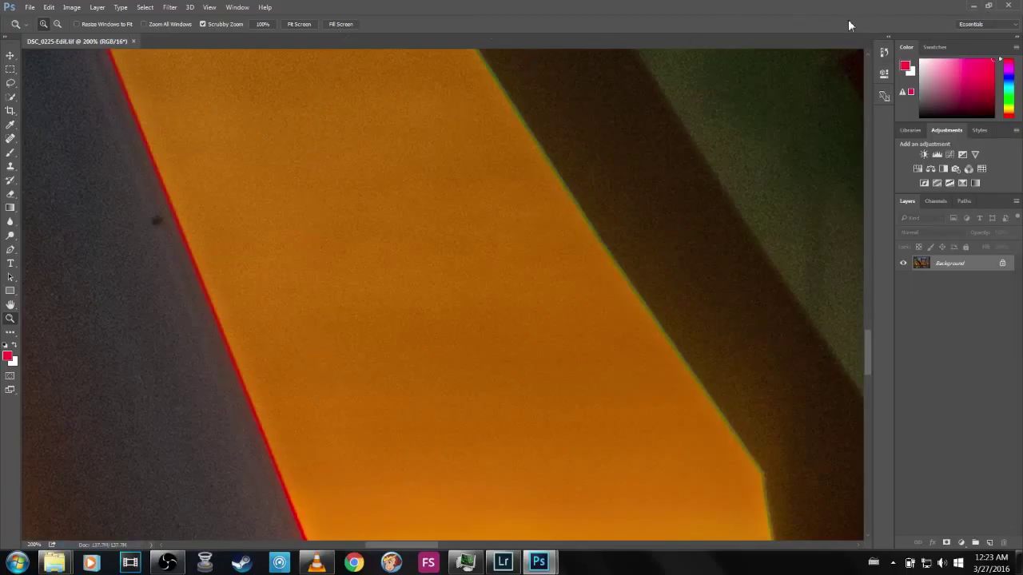
drag(333, 176, 378, 221)
drag(479, 356, 413, 182)
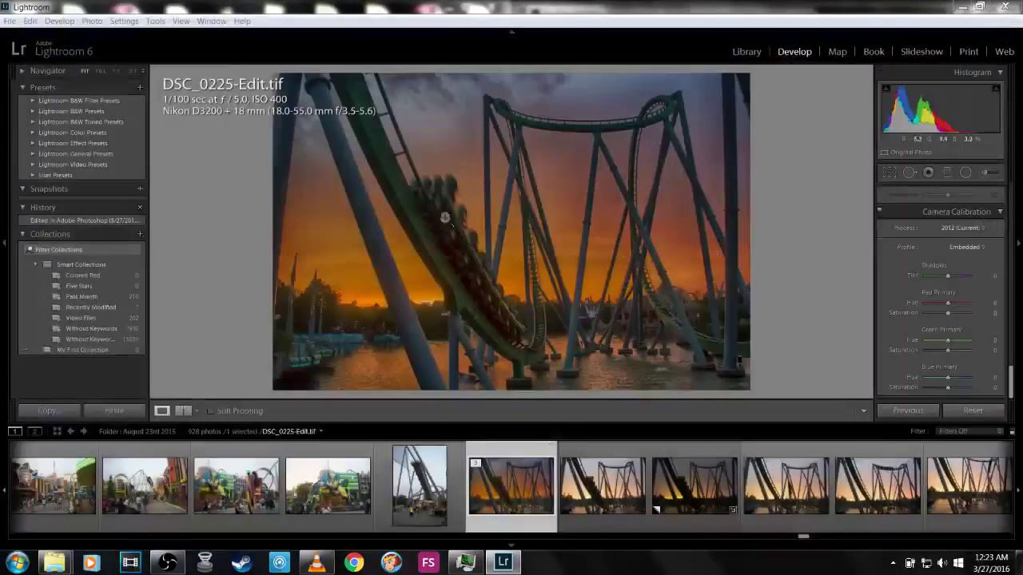
- Sample the green fringe along the dark track beam with the Defringe selector in the Lens Corrections colour settings
click(422, 260)
click(367, 238)
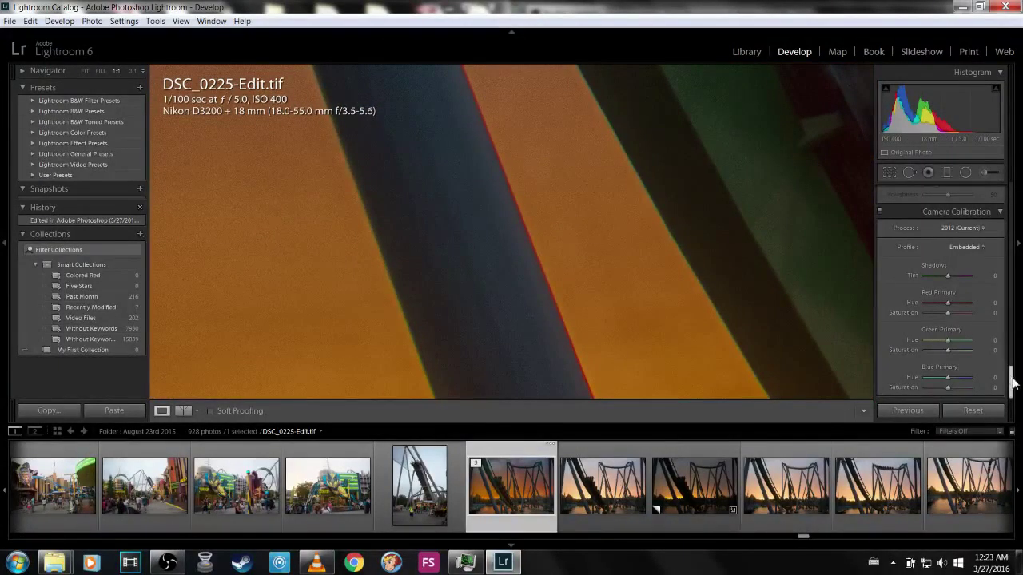
drag(1011, 392, 997, 338)
scroll(943, 320, up, 1)
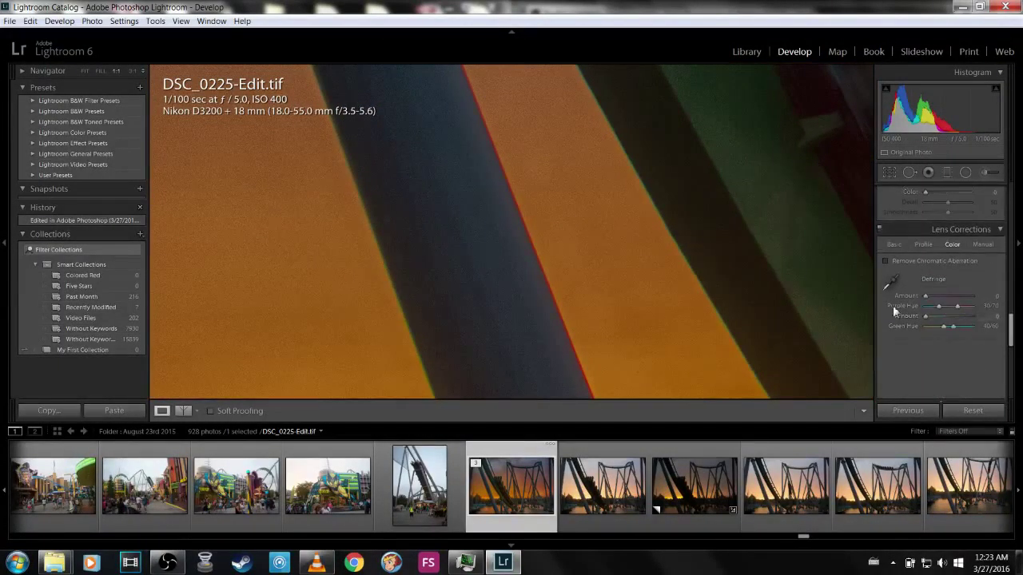
click(890, 279)
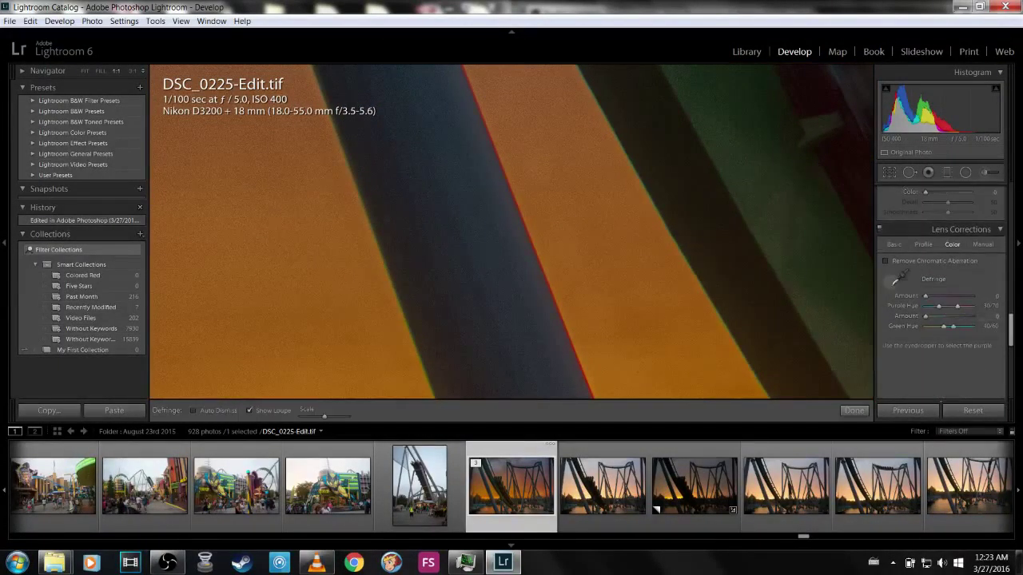
click(671, 227)
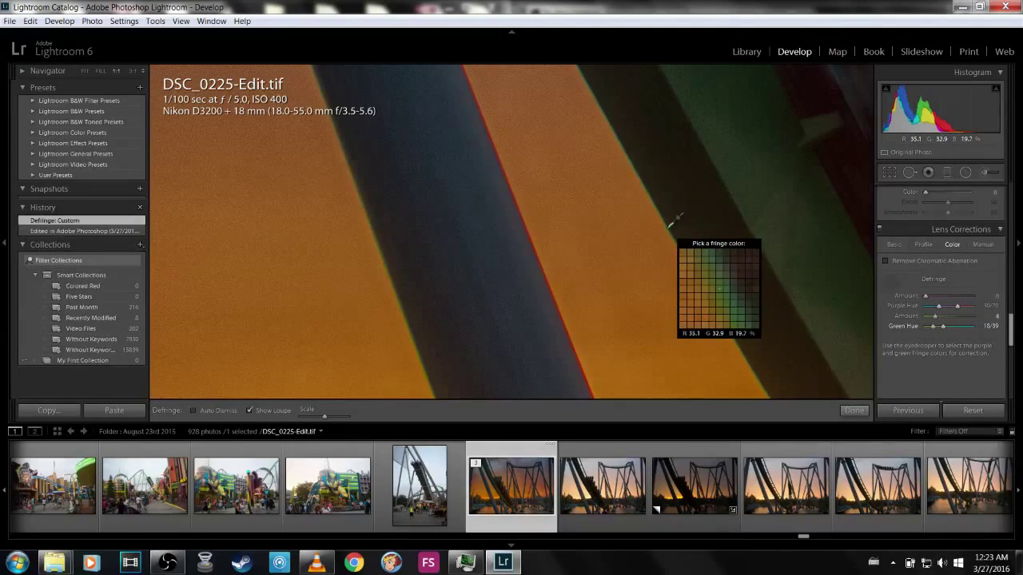
- Toggle Remove Chromatic Aberration to compare its effect, and leave it turned on
click(885, 260)
click(885, 260)
click(885, 261)
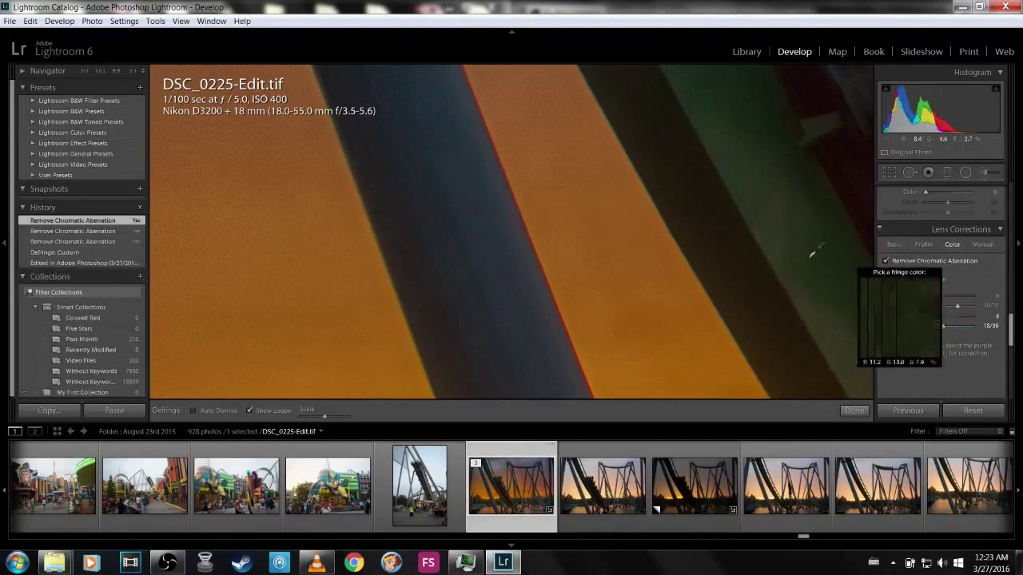
- Try to sample the red fringe along the slanted support's edge as the Defringe colour
click(552, 277)
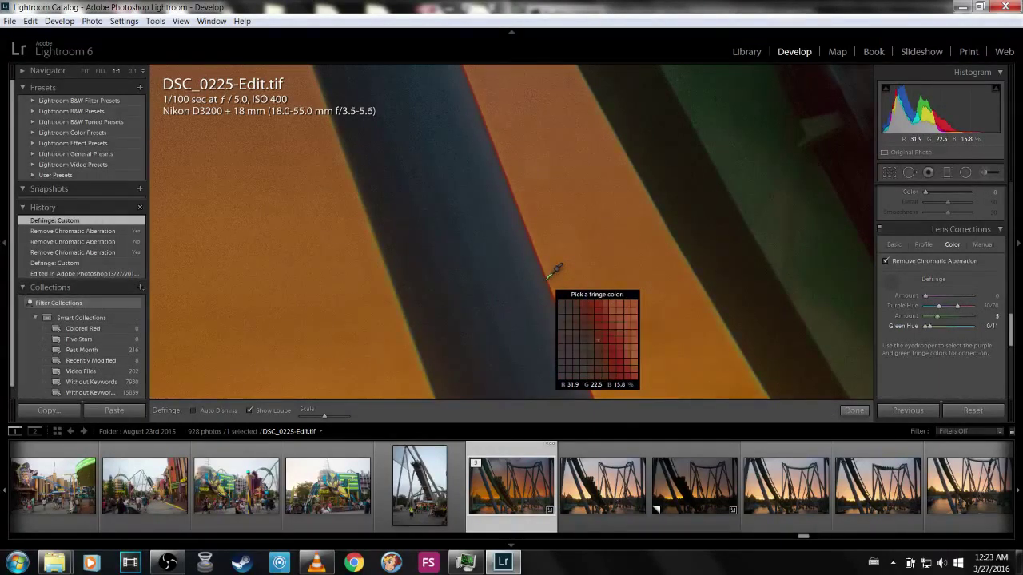
click(557, 270)
click(559, 273)
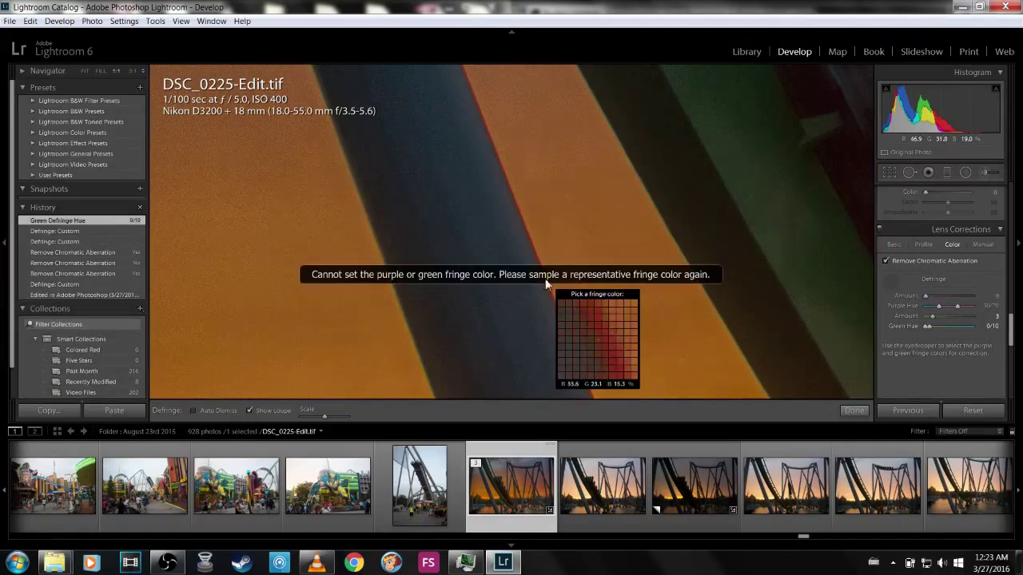
click(557, 275)
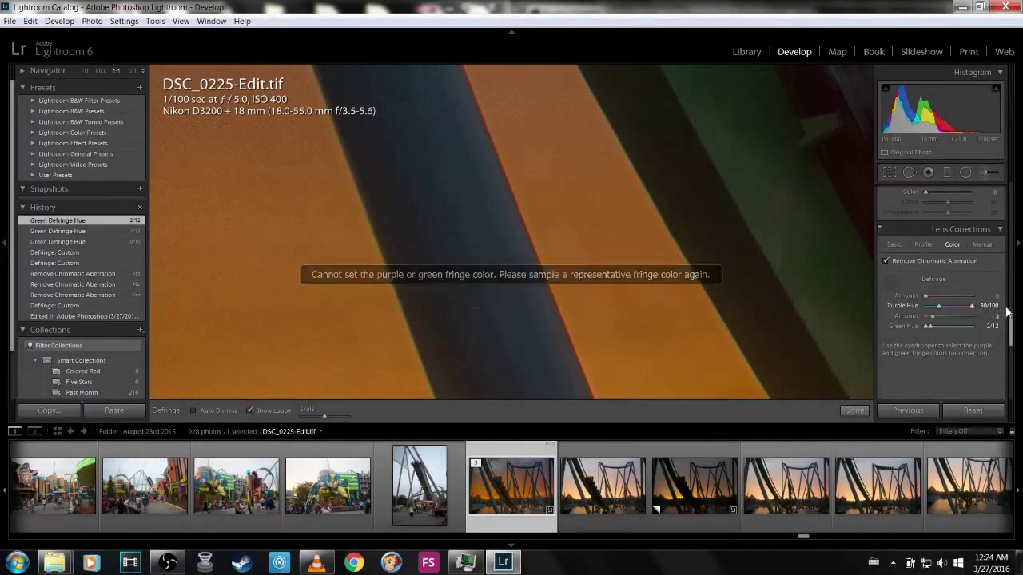
- Widen the Defringe Purple Hue range to 0/100 and the Green Hue range, resample a fringe colour, and put the selector away
drag(958, 306, 972, 327)
click(645, 246)
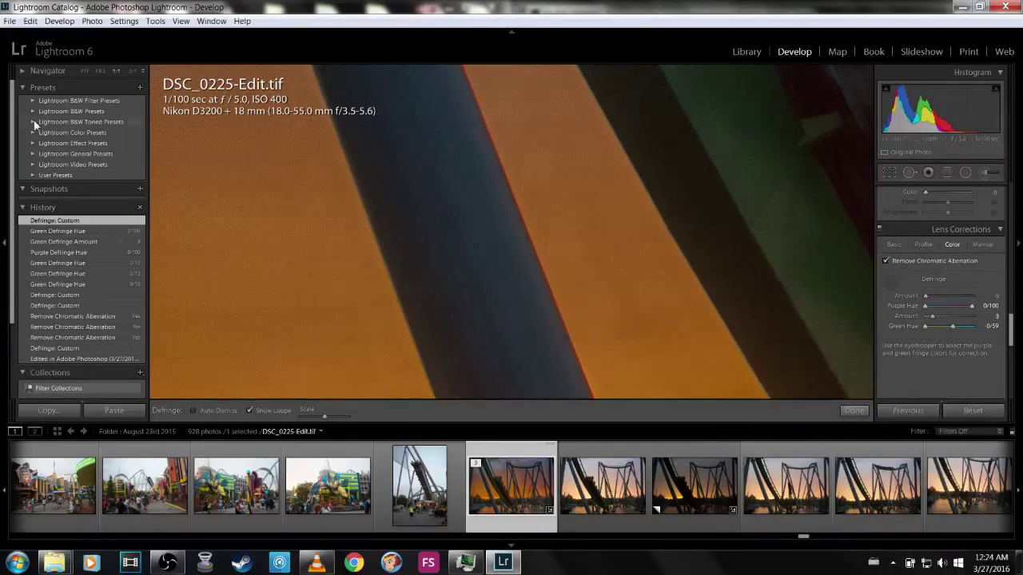
click(886, 282)
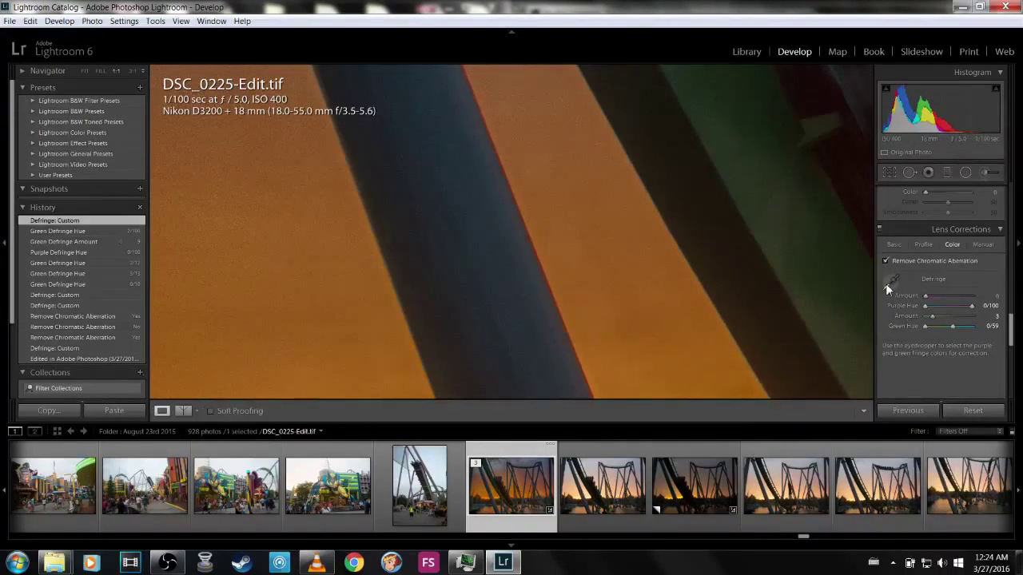
- Compare the whole photo before and after the lens corrections, and inspect the support's edge and the treeline up close
click(85, 70)
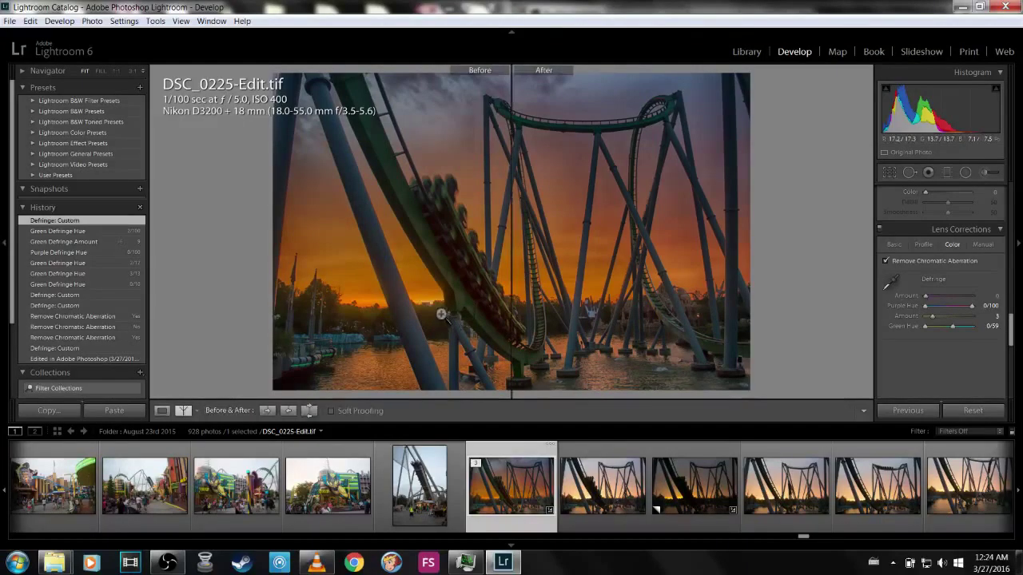
click(411, 300)
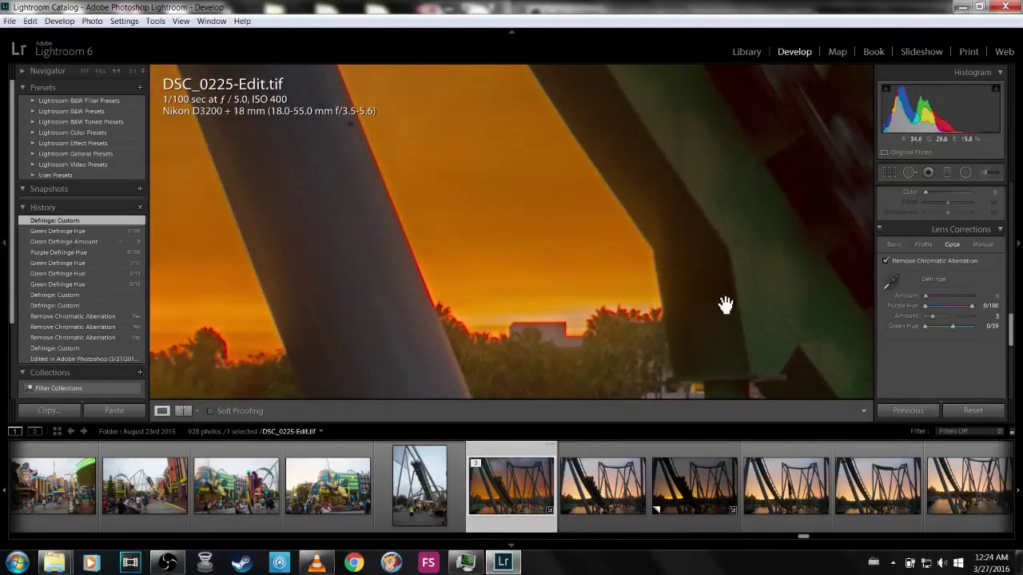
click(977, 245)
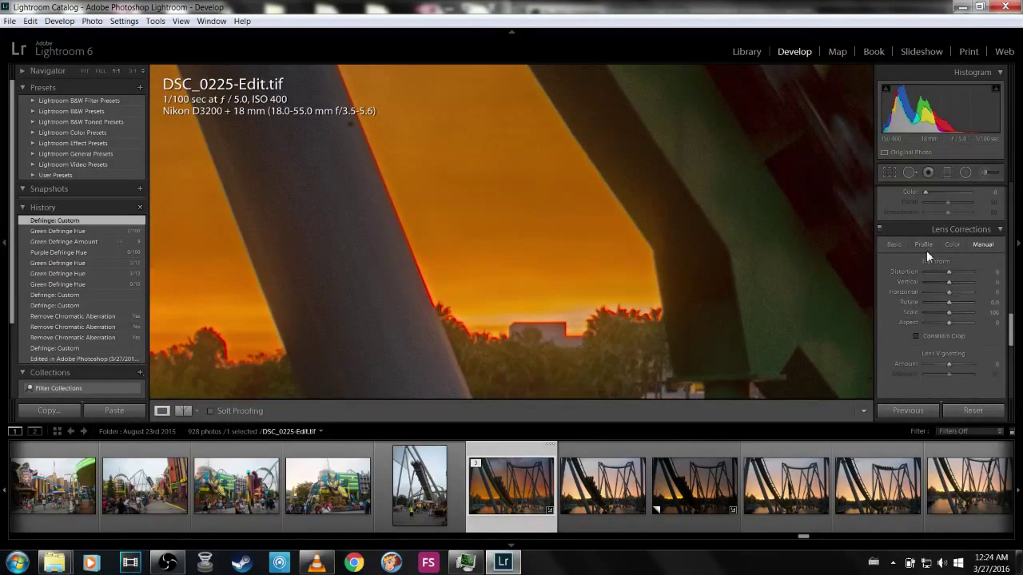
key(shift+y)
key(y)
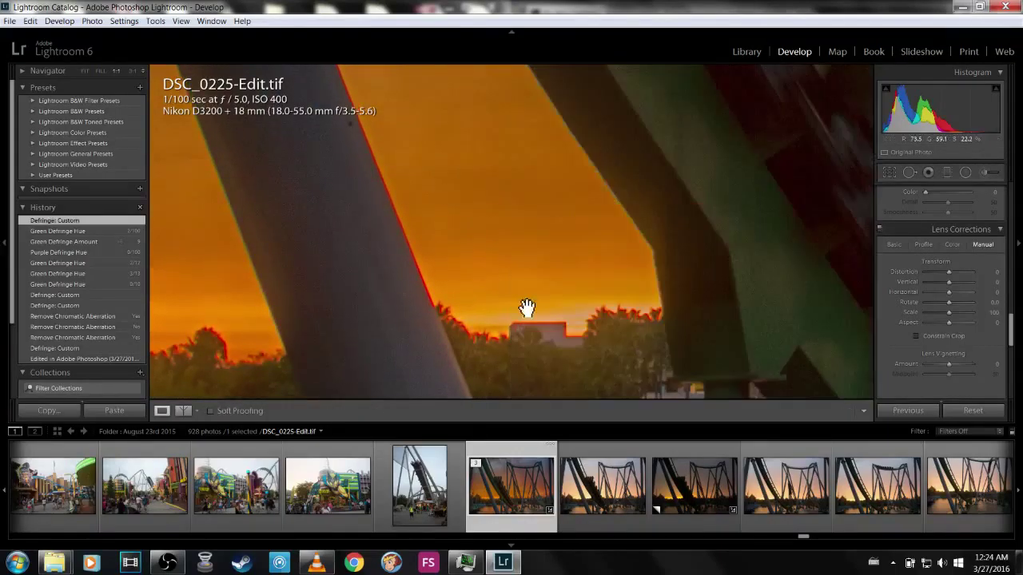
click(466, 199)
- Browse the filmstrip from the coaster shots into the night photos, select DSC_0314.NEF, and inspect the bank facade up close
scroll(584, 479, down, 3)
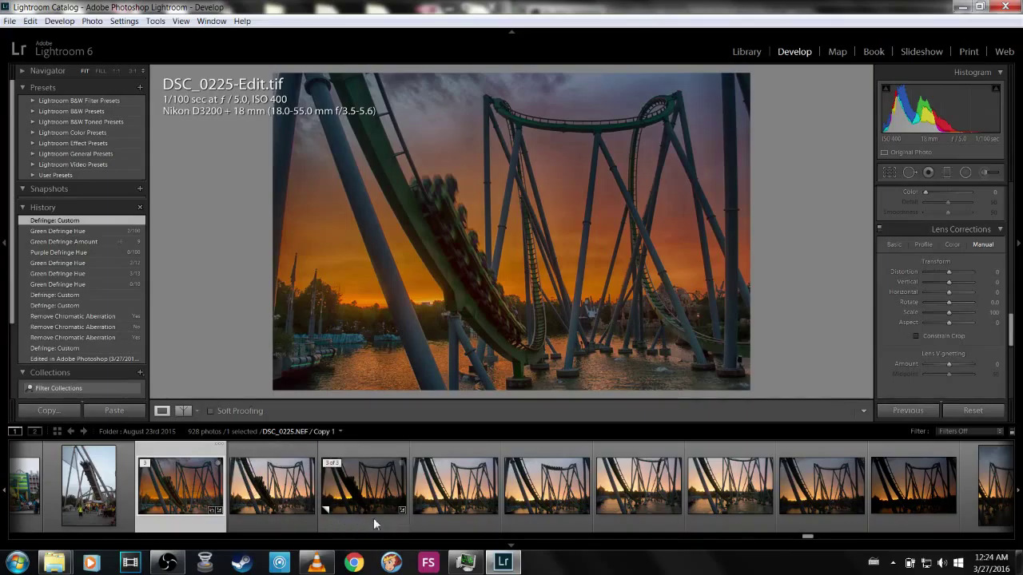
scroll(504, 497, down, 8)
scroll(502, 497, down, 15)
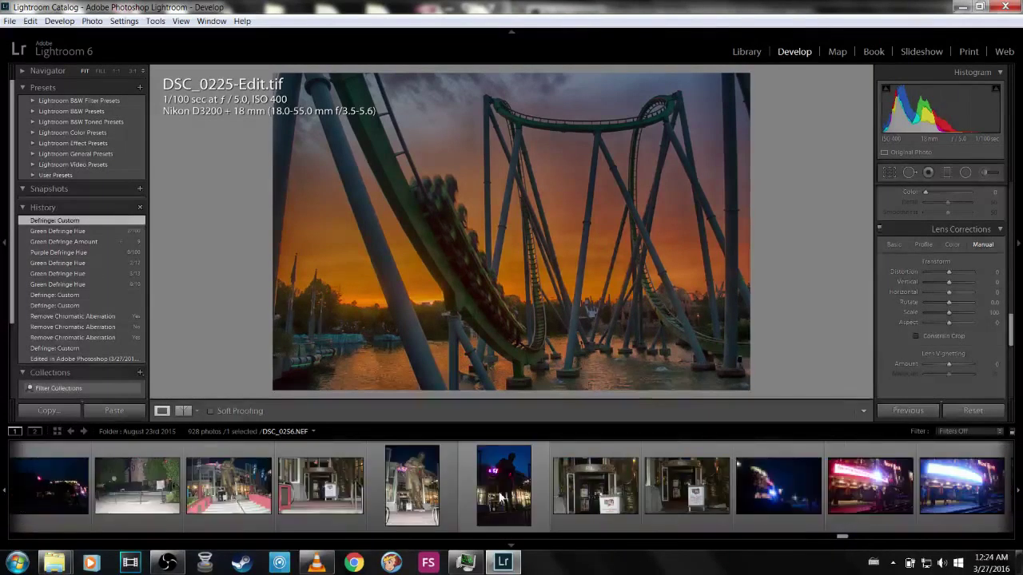
scroll(498, 497, down, 20)
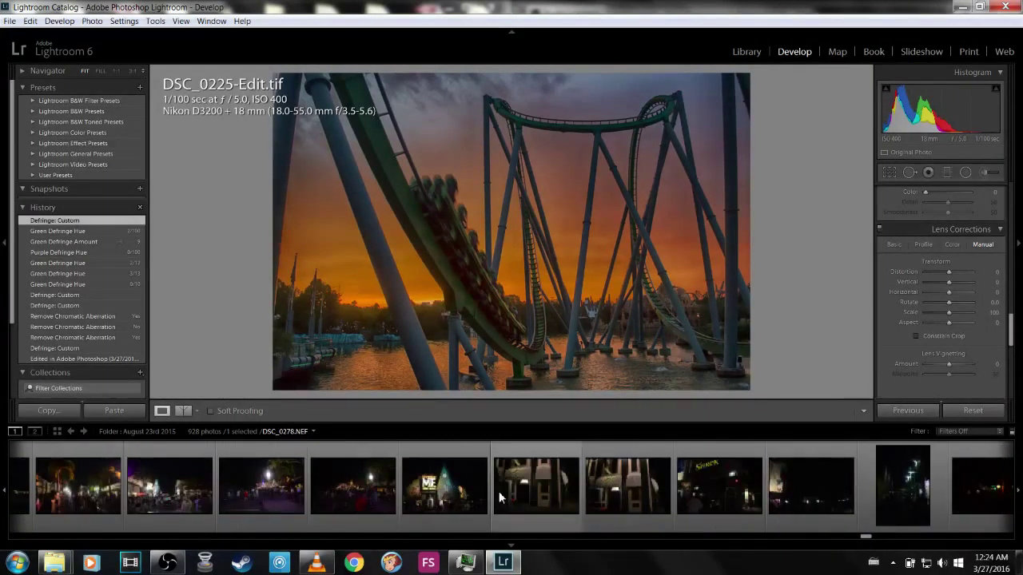
scroll(499, 497, up, 4)
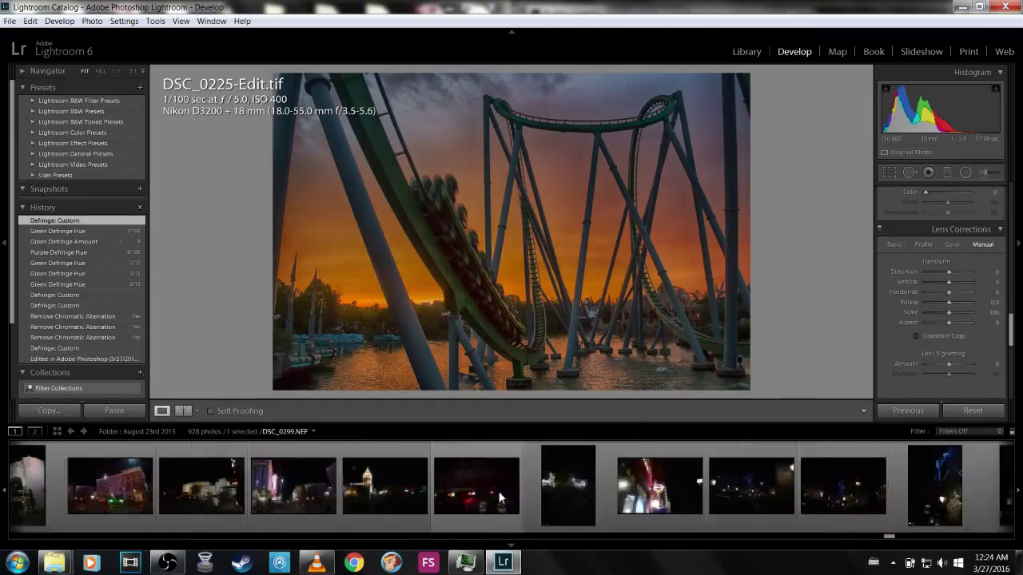
scroll(498, 497, down, 2)
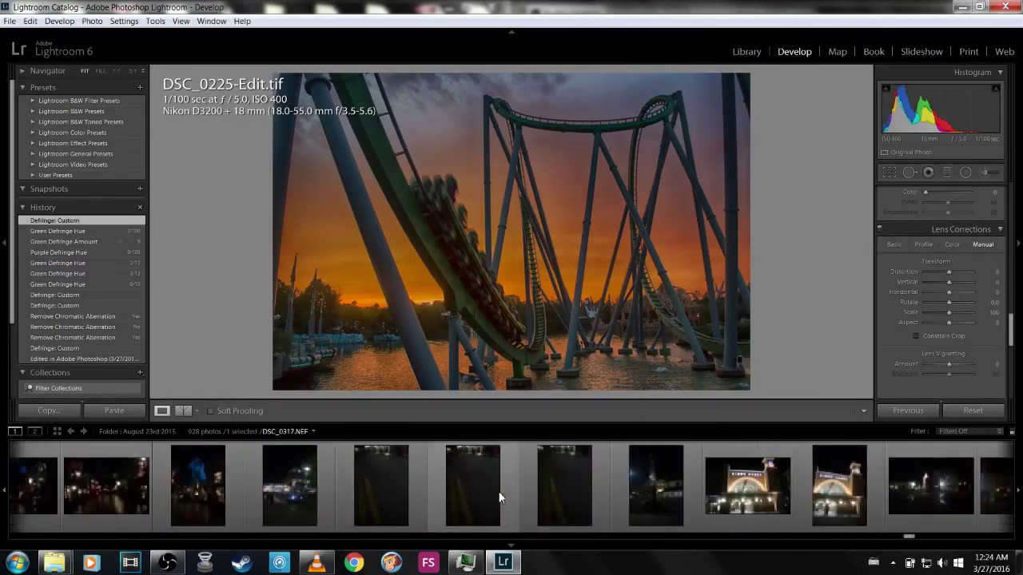
scroll(499, 497, down, 2)
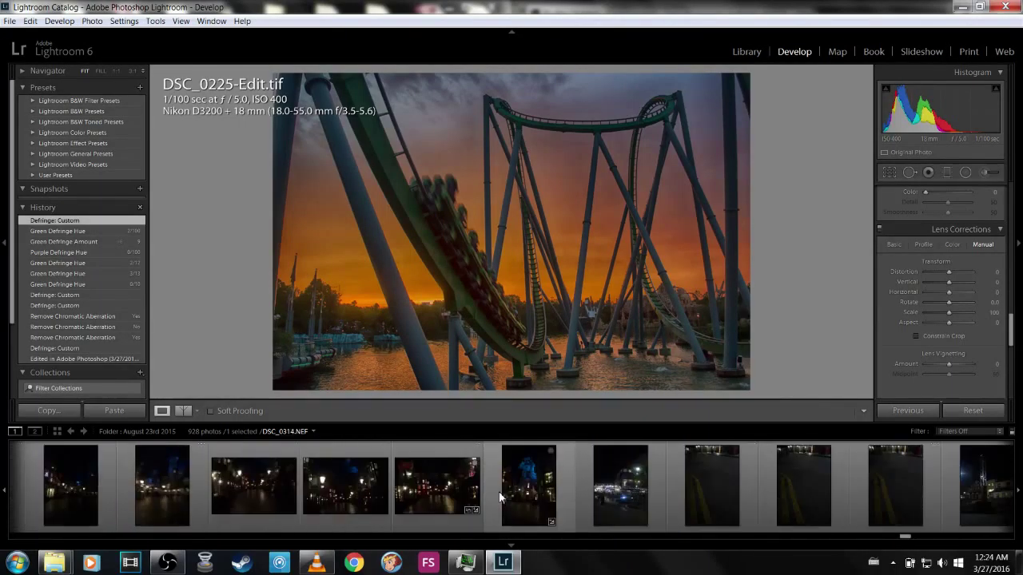
click(525, 504)
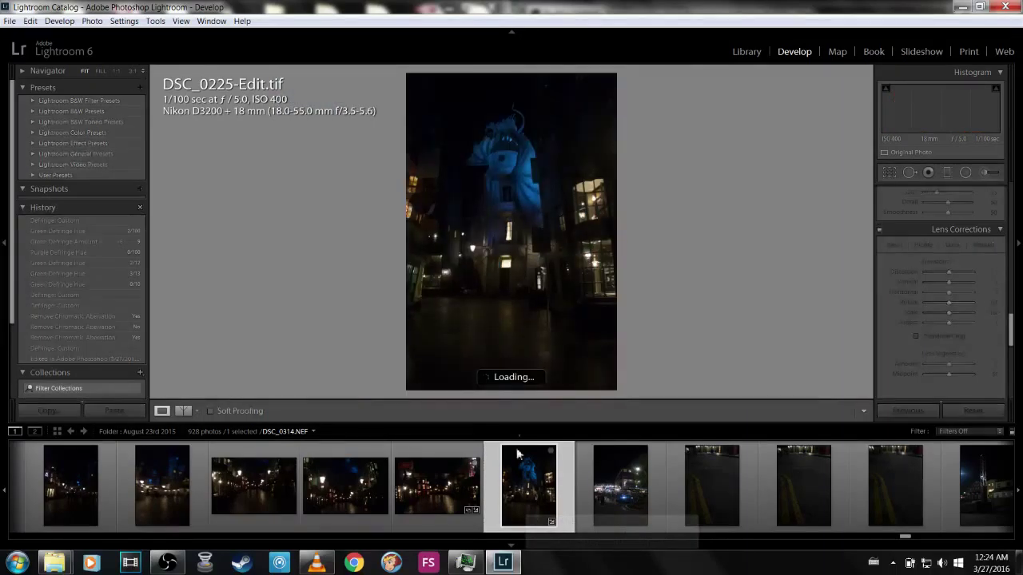
click(509, 260)
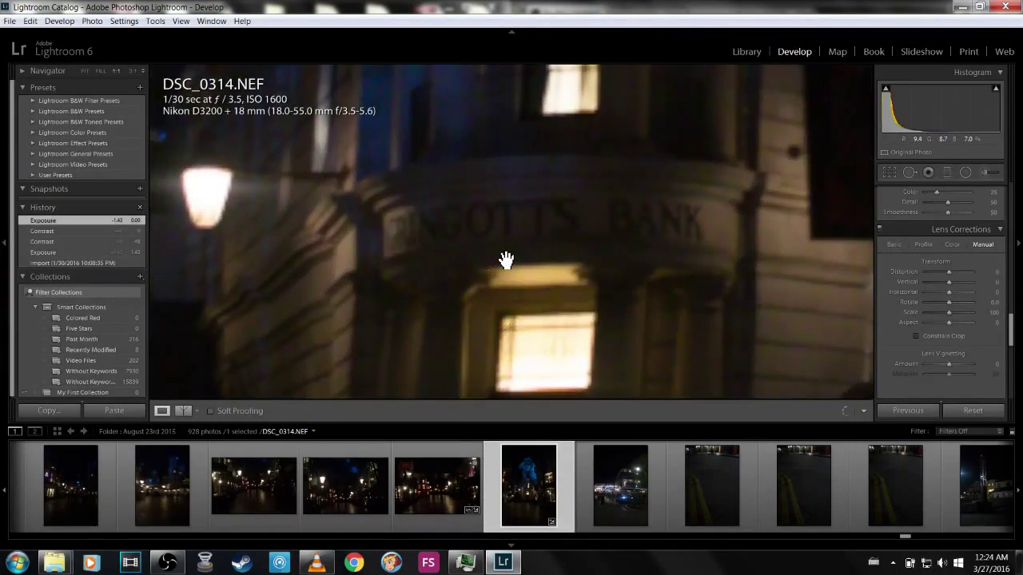
click(506, 260)
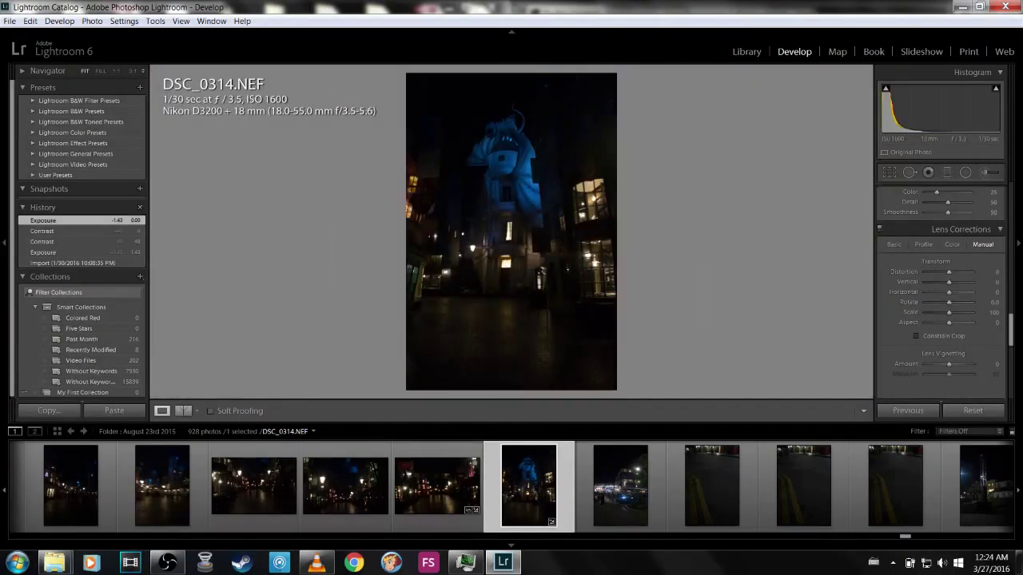
click(180, 569)
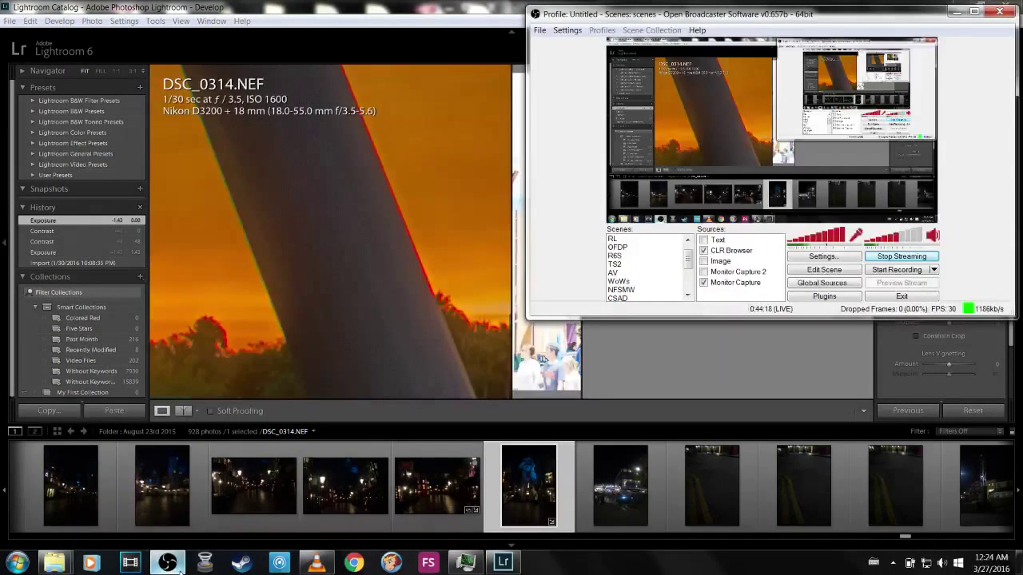
click(180, 569)
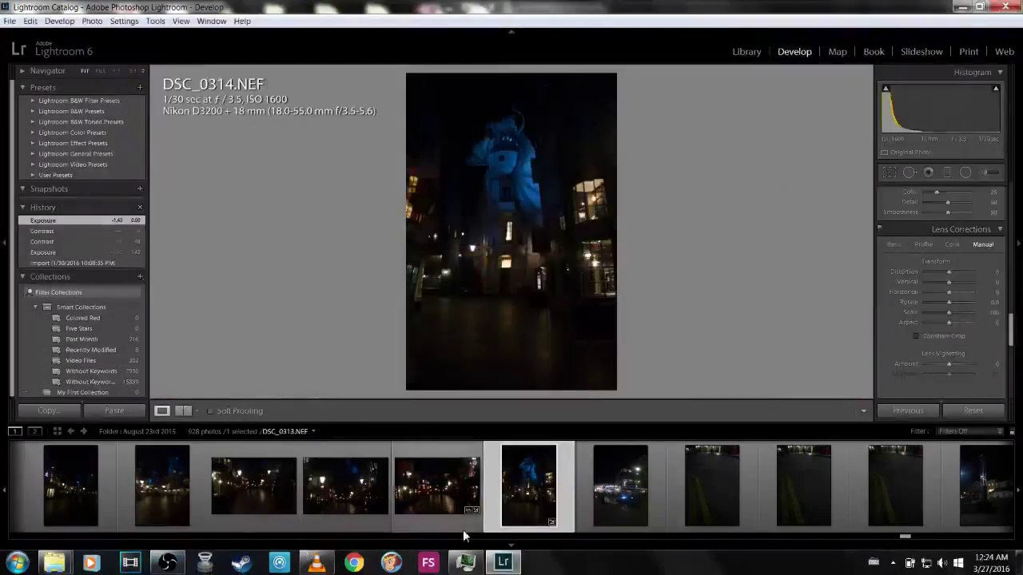
- Search the filmstrip through the remaining night photos and video clips, then back past the sunset shots to the stage show photos
scroll(475, 519, down, 5)
scroll(484, 500, down, 8)
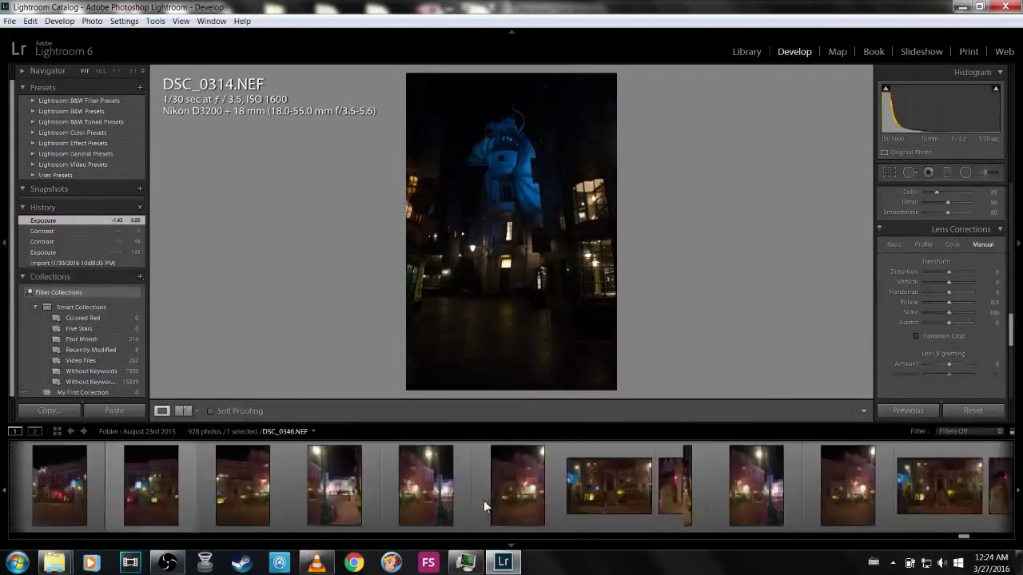
scroll(484, 500, down, 10)
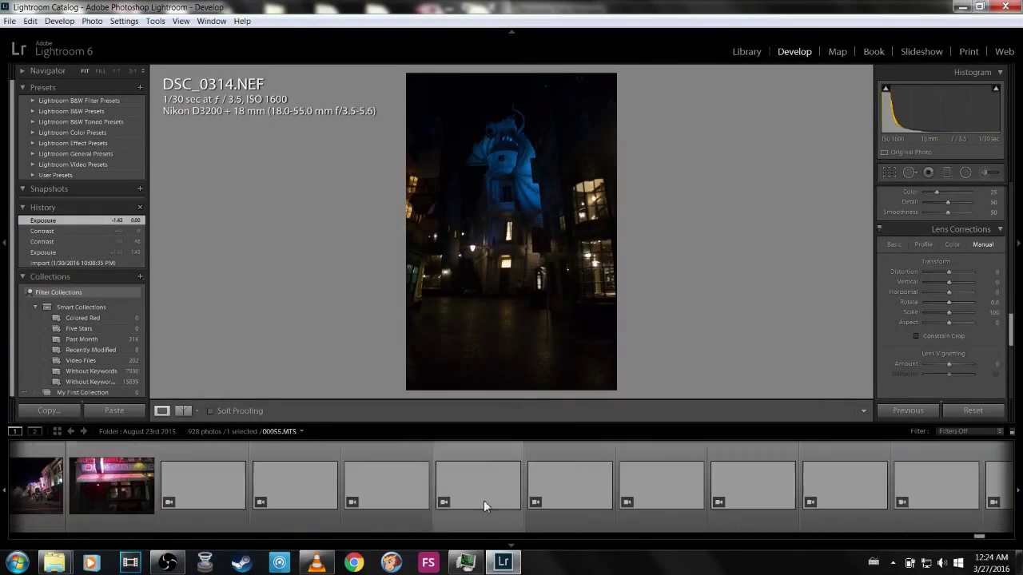
scroll(503, 473, up, 10)
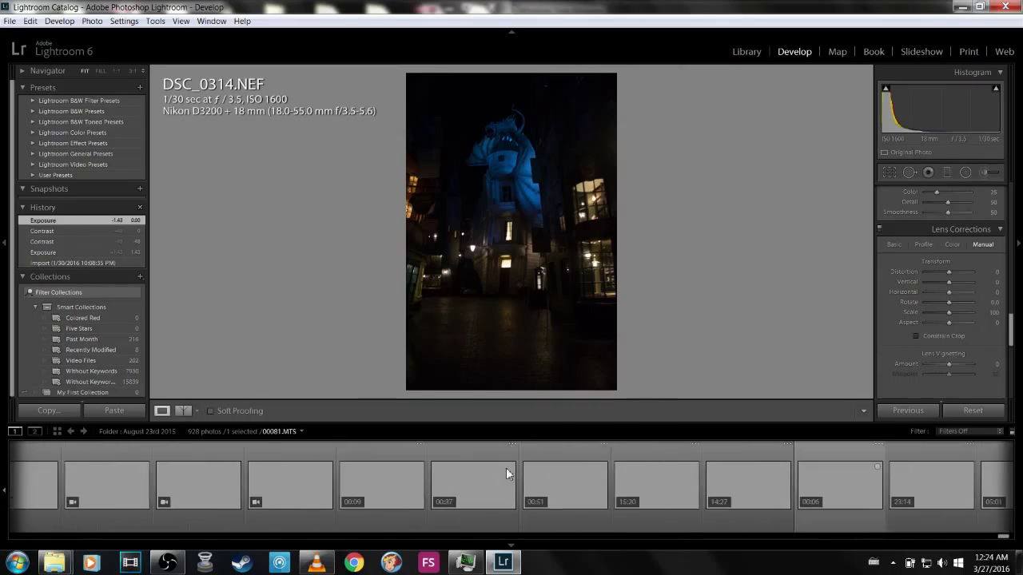
scroll(497, 479, up, 10)
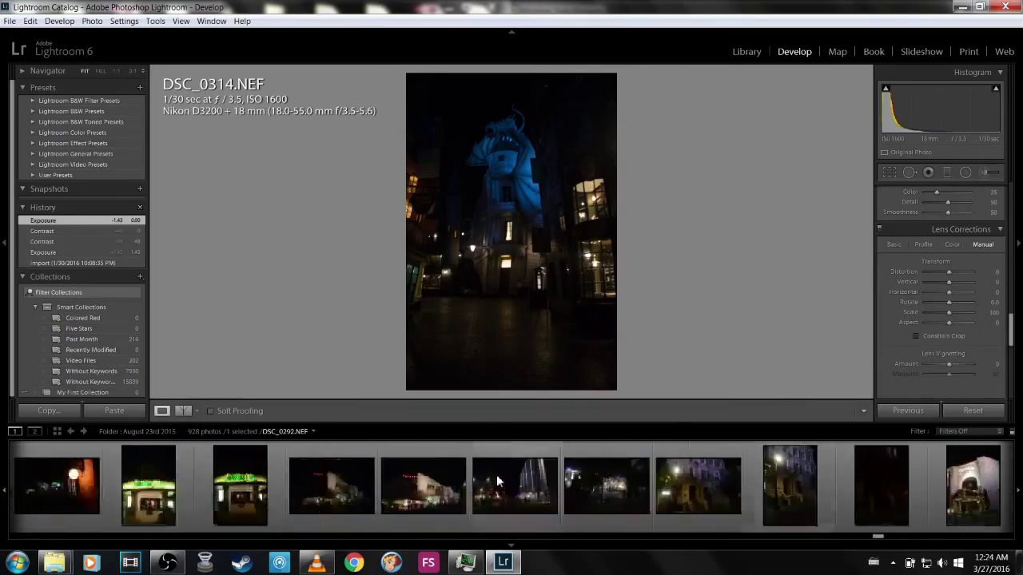
scroll(496, 475, up, 10)
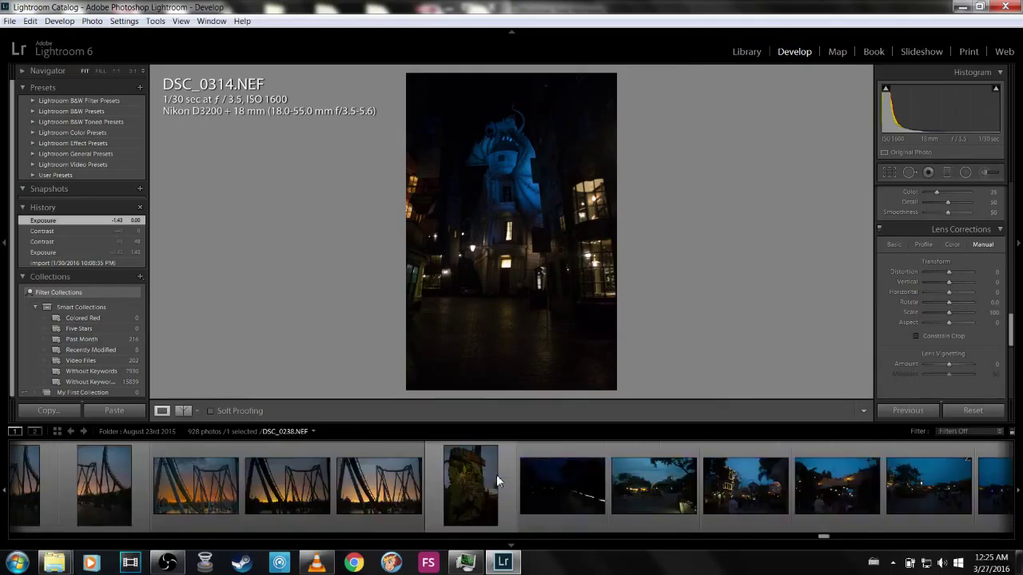
scroll(497, 478, up, 10)
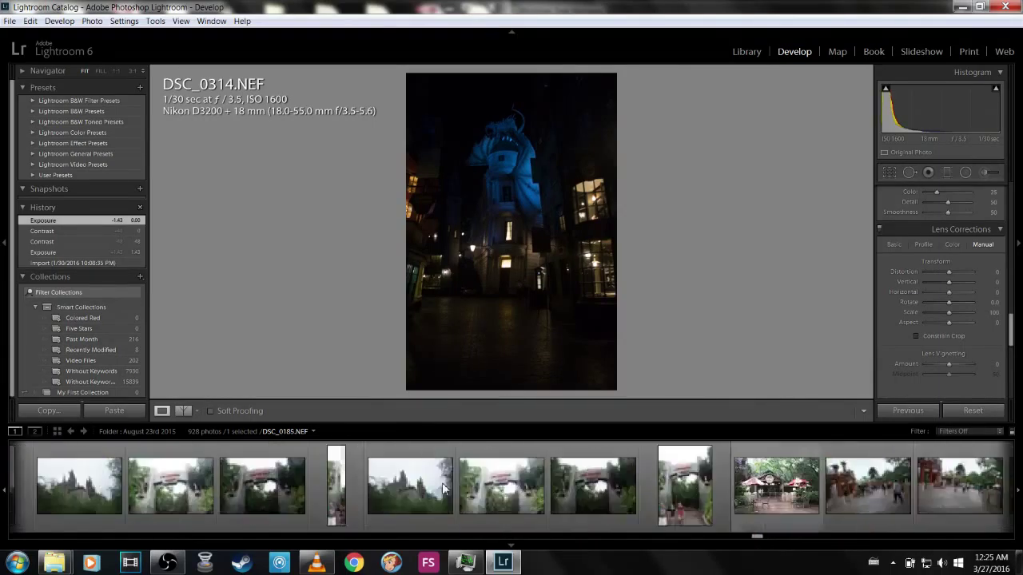
scroll(386, 497, down, 5)
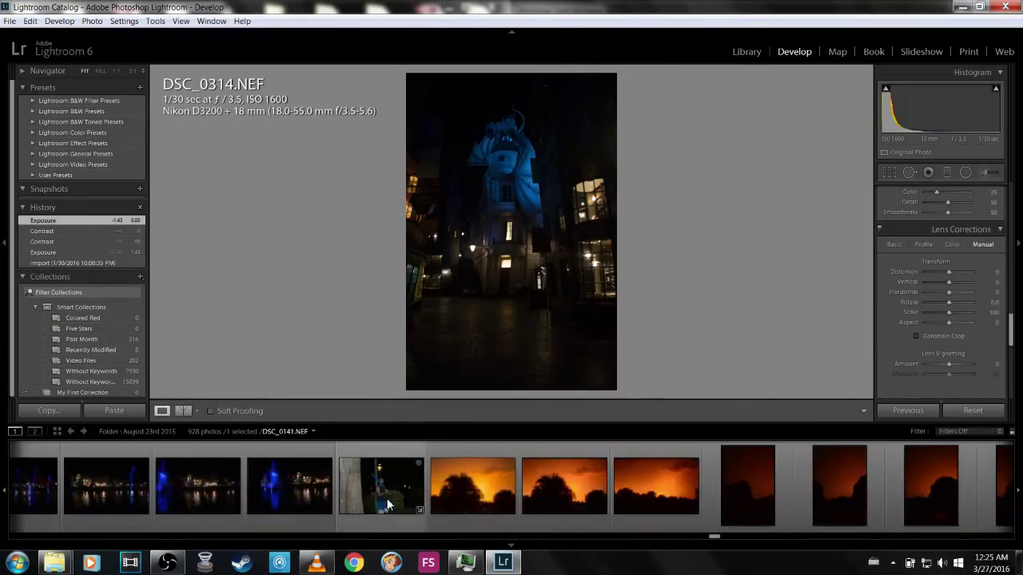
scroll(380, 506, up, 6)
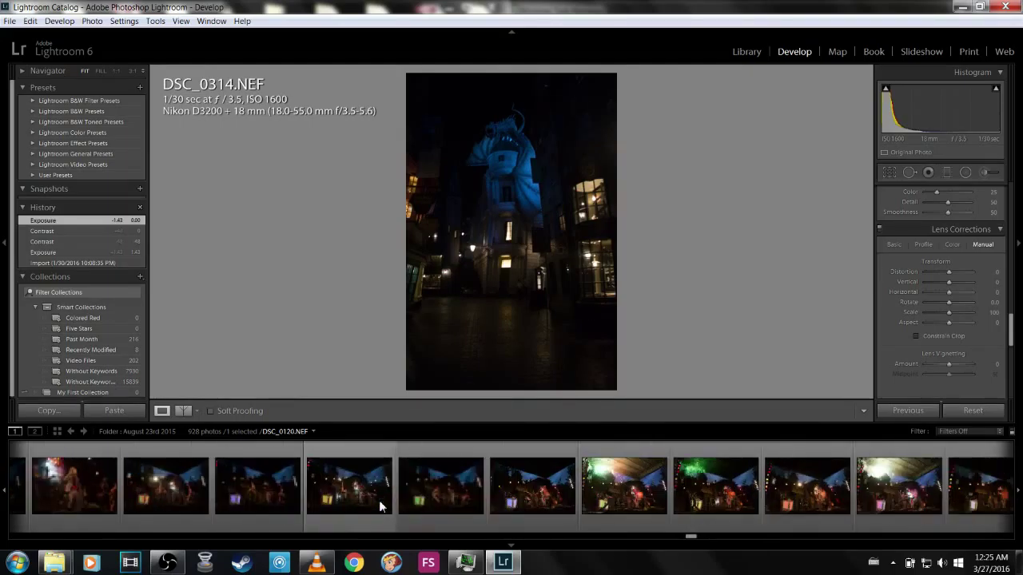
- View the stage show photos DSC_0117, DSC_0109, DSC_0111, DSC_0112 and DSC_0113 one after another as editing candidates
click(380, 506)
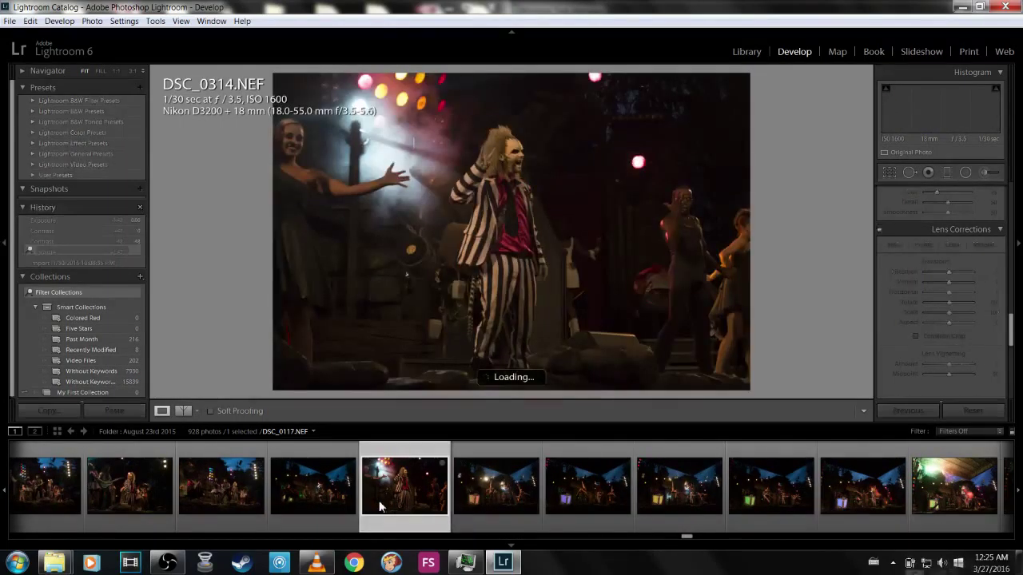
scroll(383, 506, up, 3)
click(344, 489)
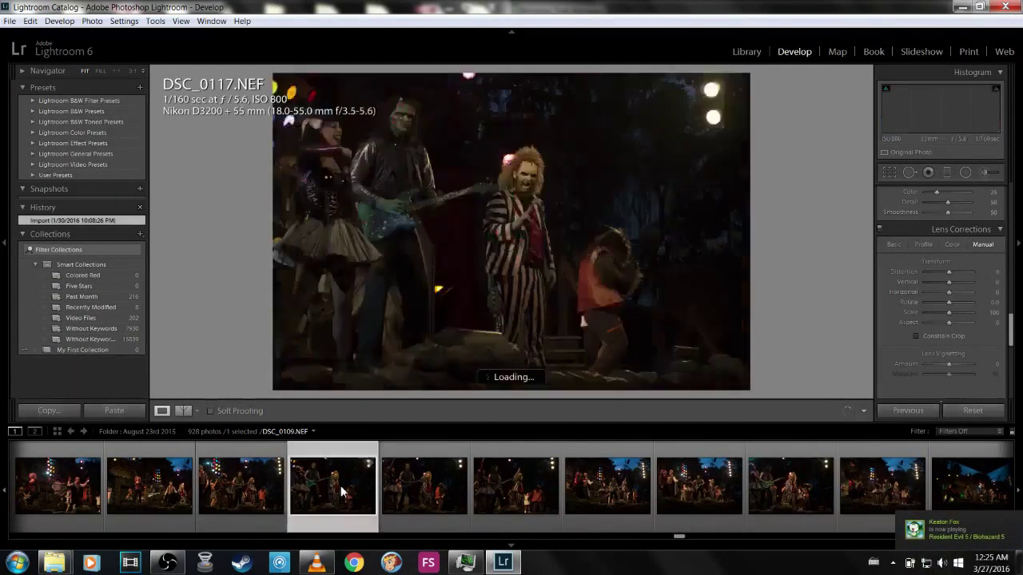
click(515, 488)
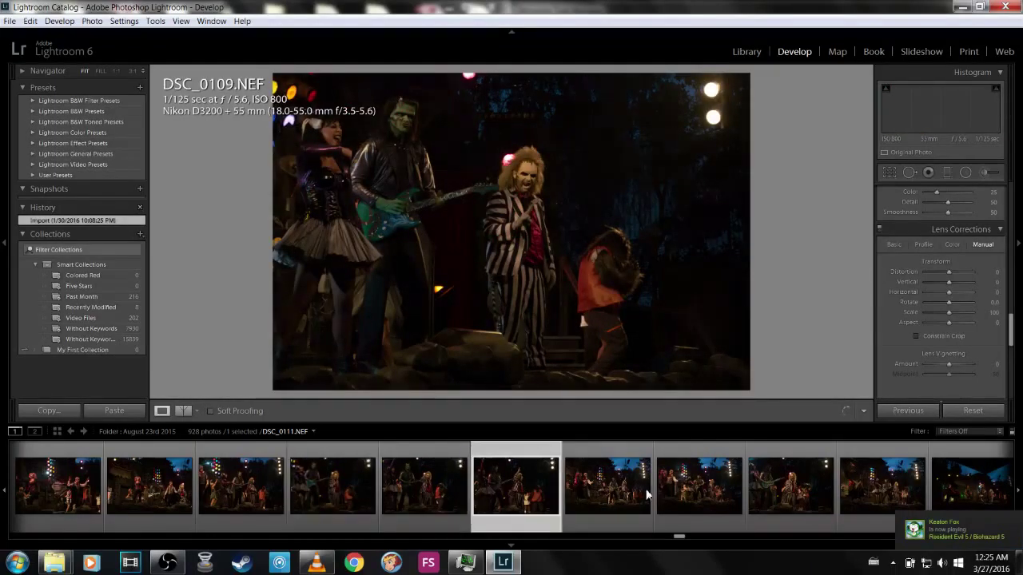
click(647, 496)
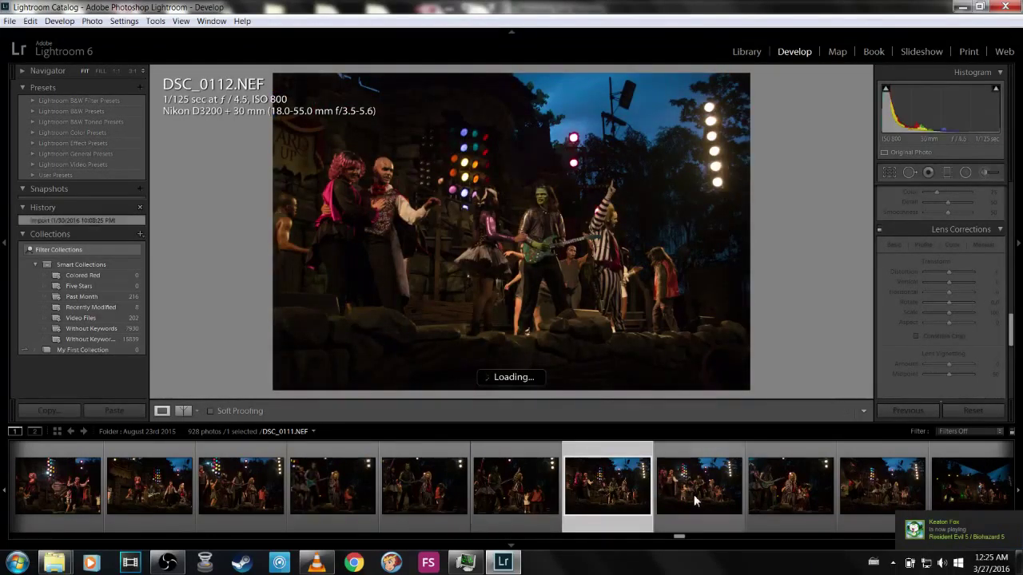
click(695, 501)
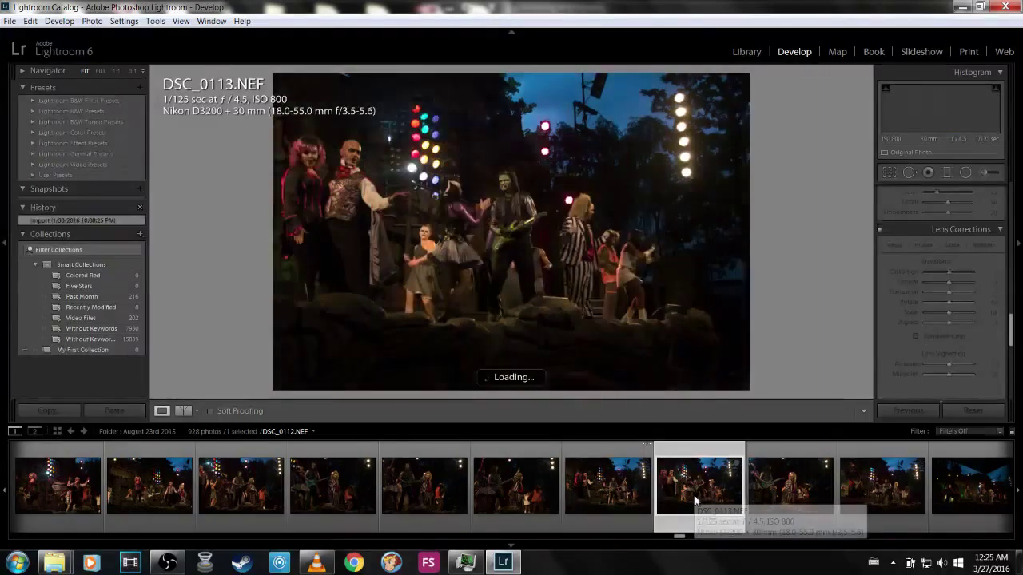
- Browse to the earlier stage show photos and select DSC_0095.NEF, the shot with the dancers and the werewolf
scroll(370, 500, up, 3)
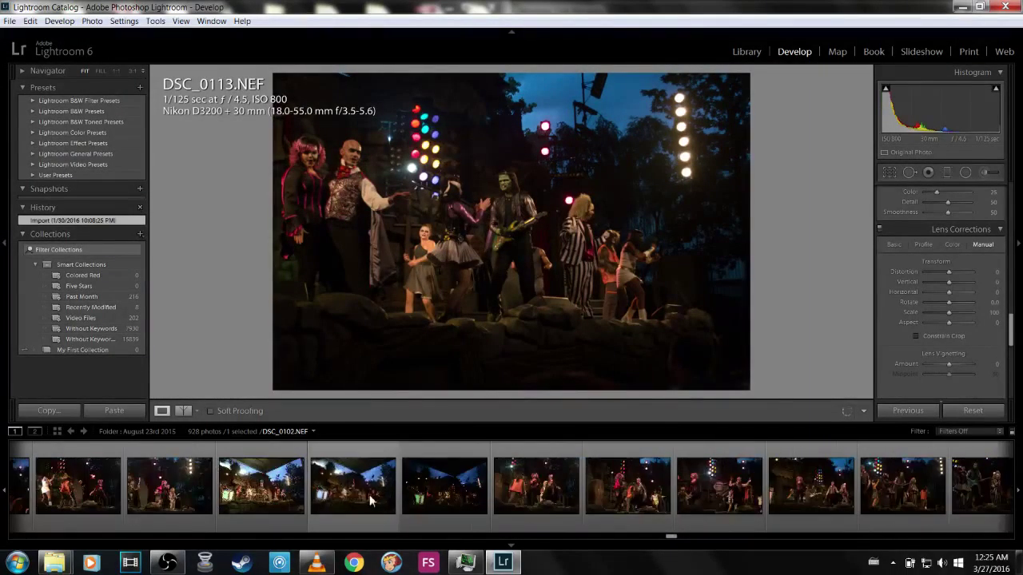
scroll(370, 499, up, 4)
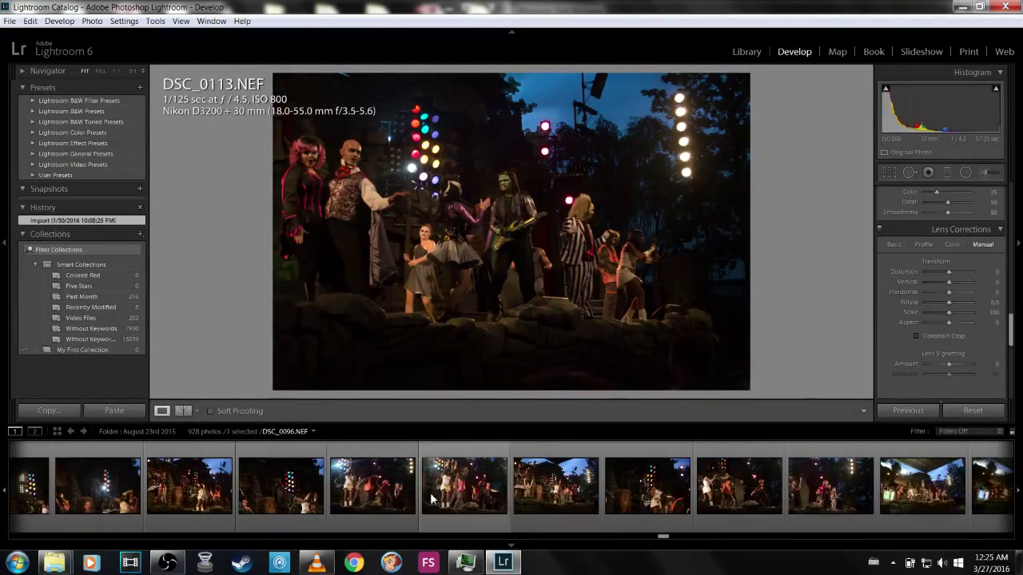
click(435, 499)
click(407, 490)
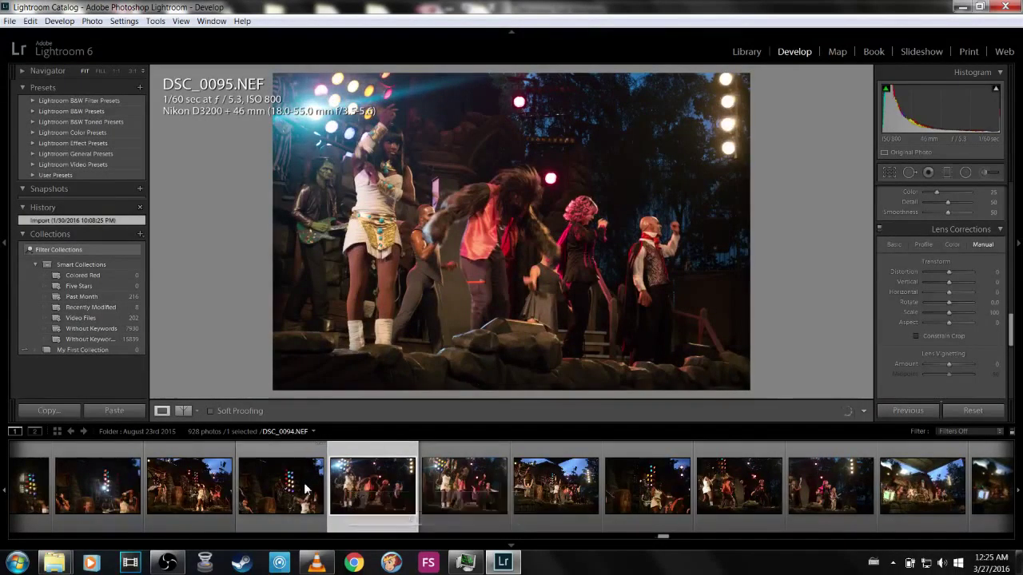
- Search the filmstrip from the stage show photos back through the castle, window and coaster shots to the river raft ride photos
scroll(320, 500, up, 5)
scroll(335, 504, up, 8)
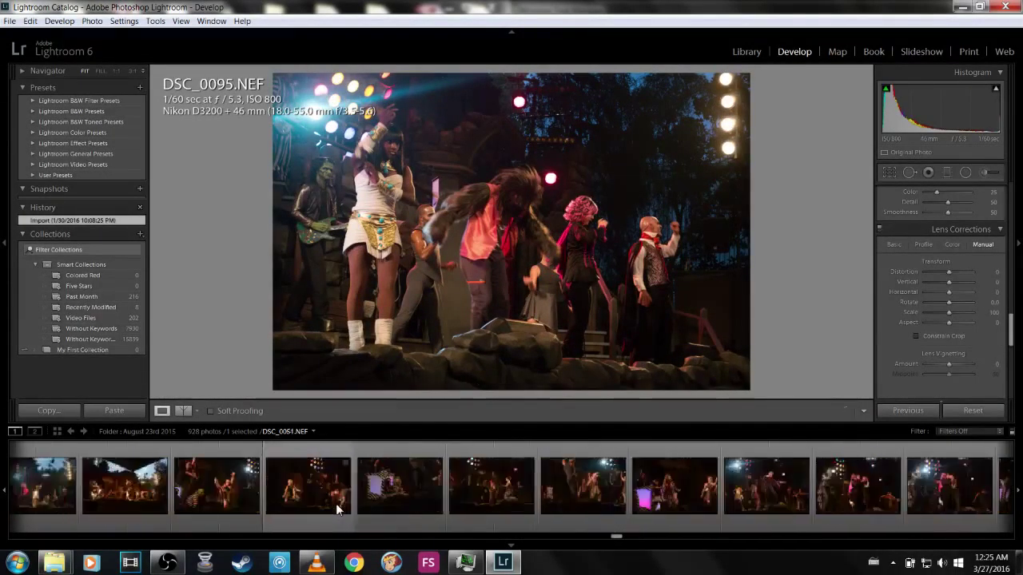
scroll(336, 504, up, 8)
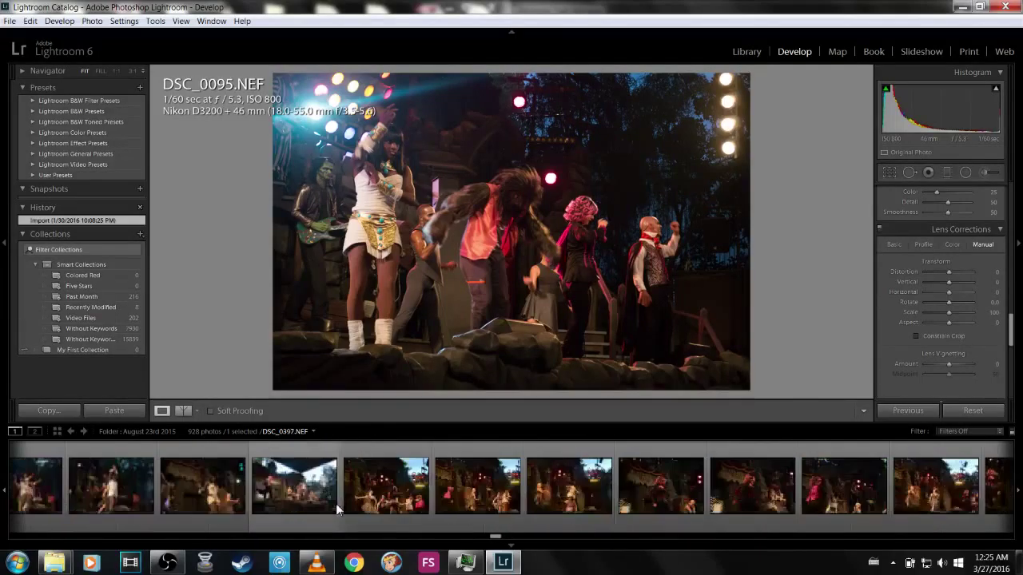
scroll(380, 502, up, 8)
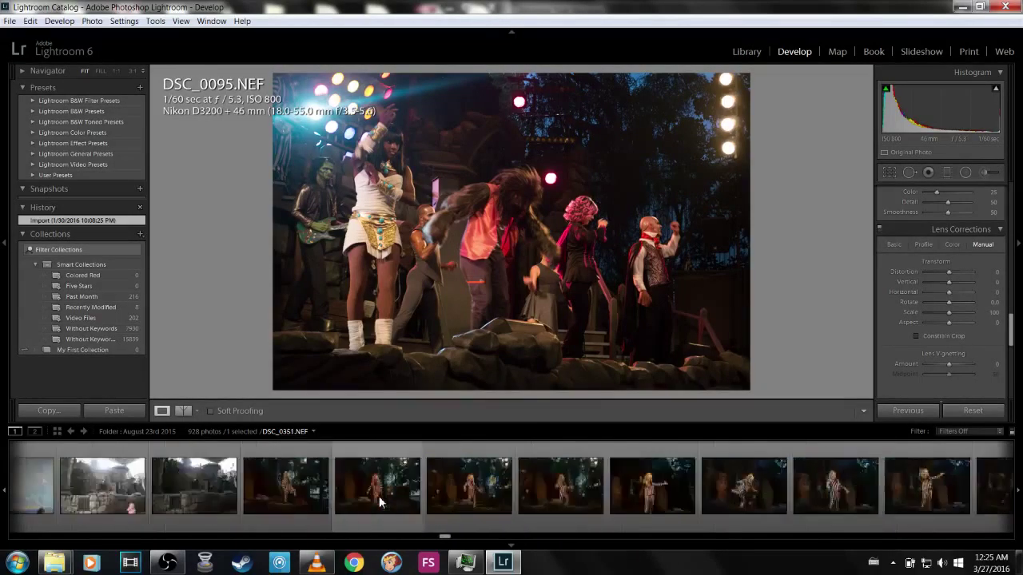
scroll(378, 502, down, 3)
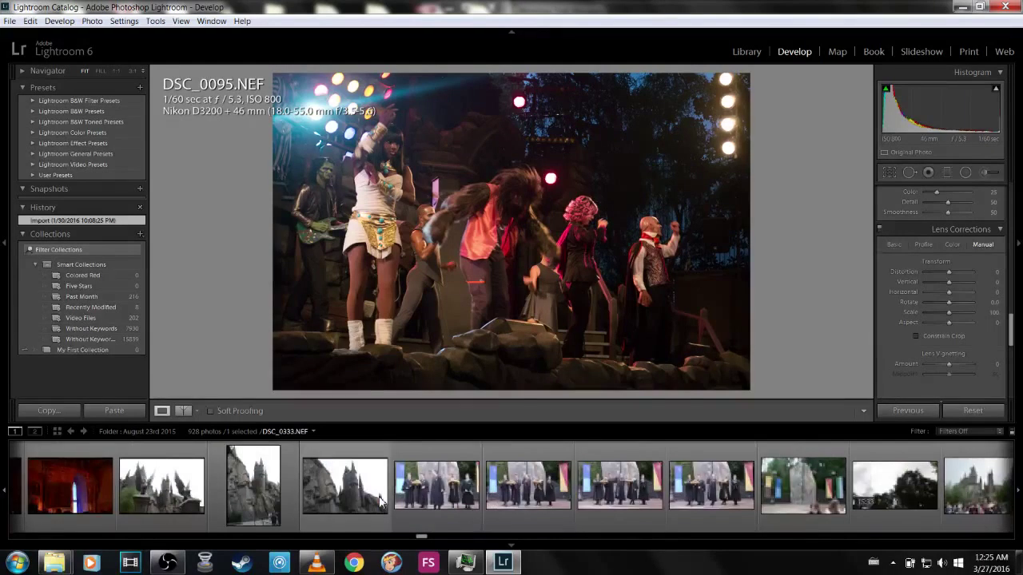
scroll(378, 502, up, 3)
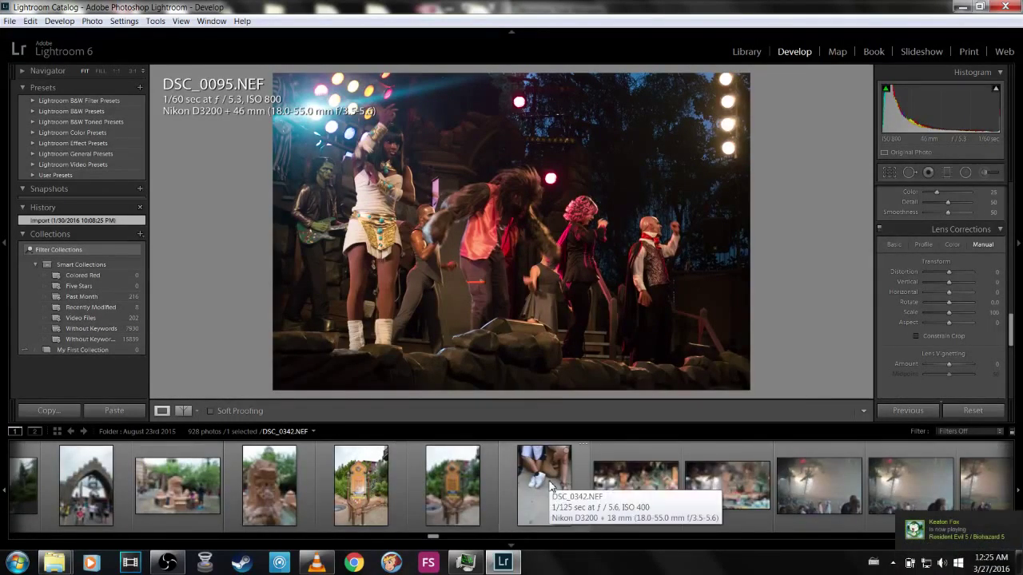
scroll(412, 497, up, 8)
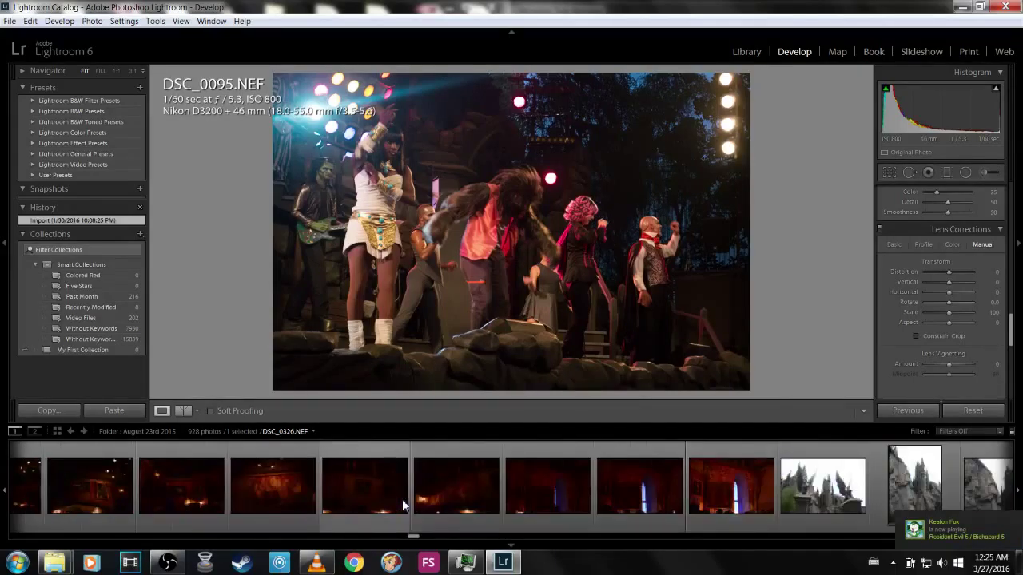
scroll(402, 498, up, 8)
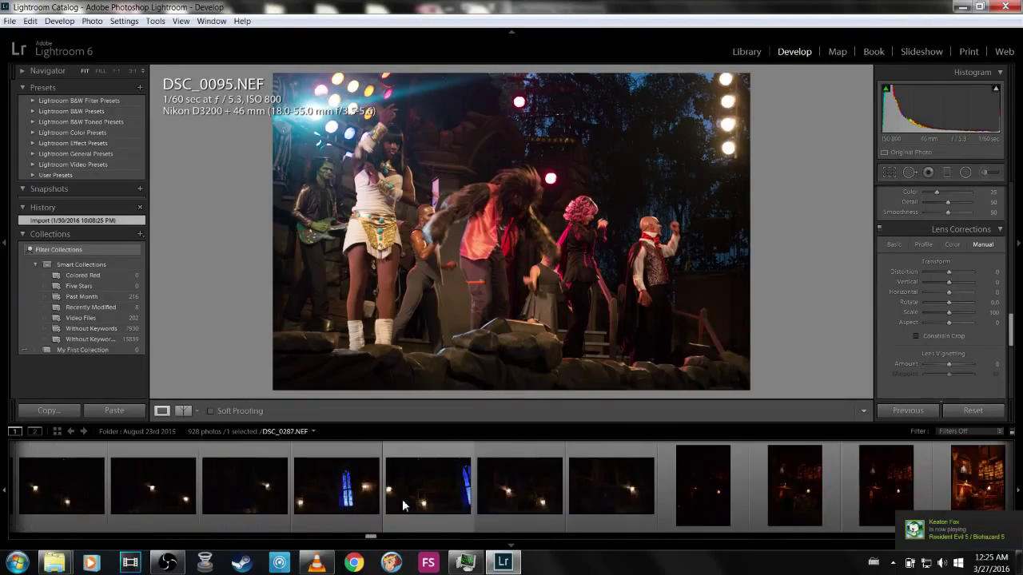
scroll(402, 498, up, 10)
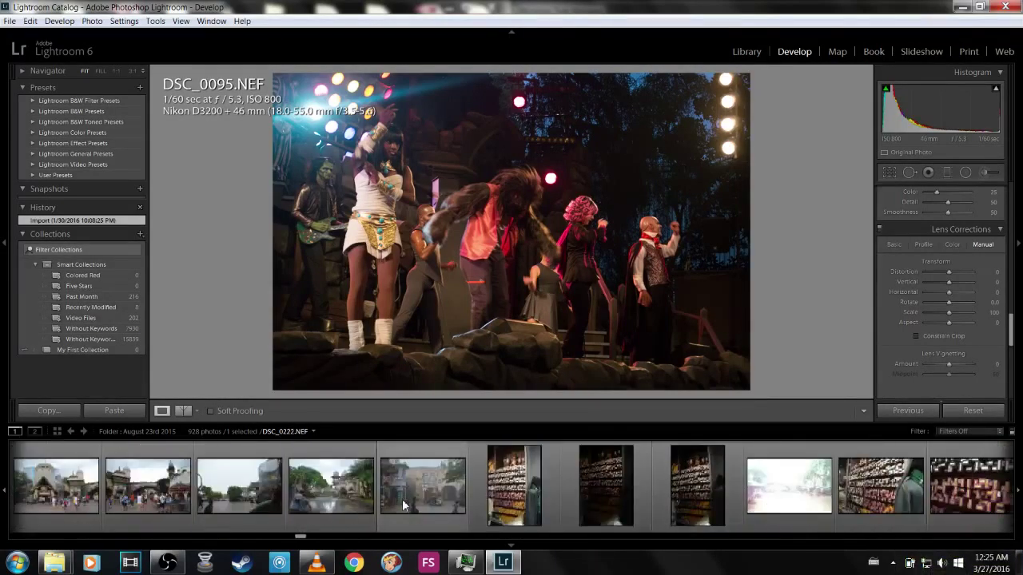
scroll(402, 499, up, 5)
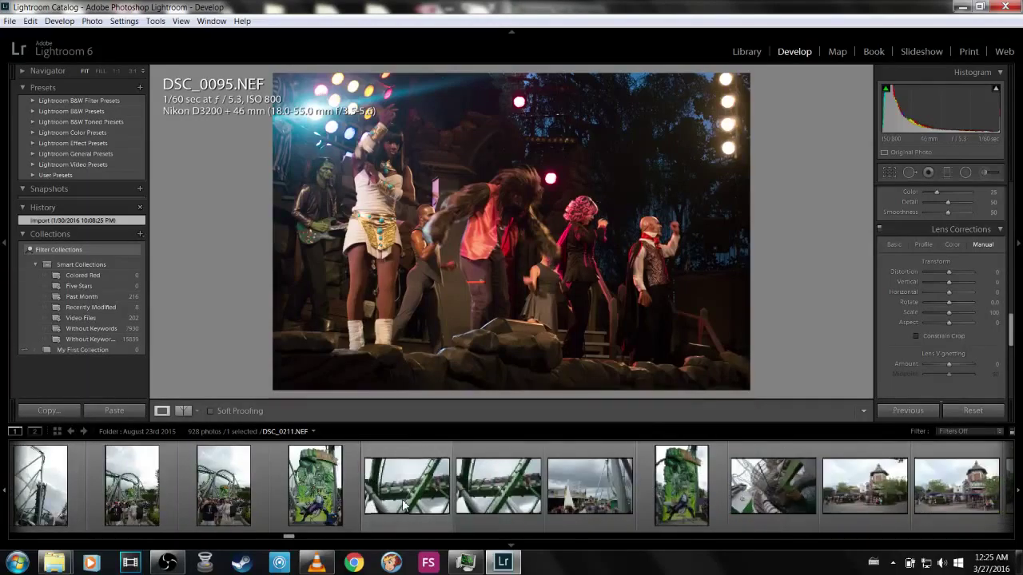
scroll(404, 505, up, 8)
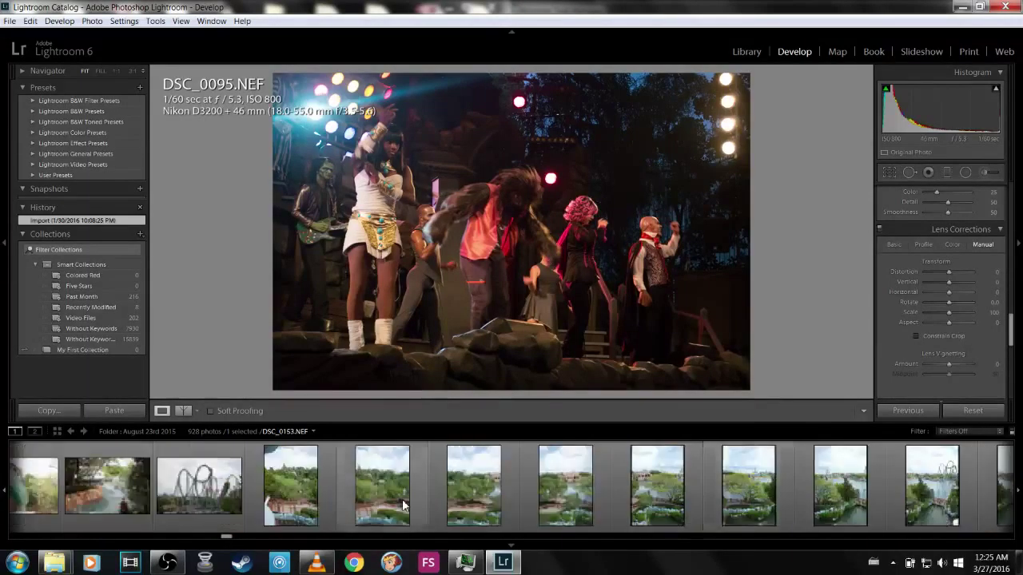
scroll(403, 503, up, 6)
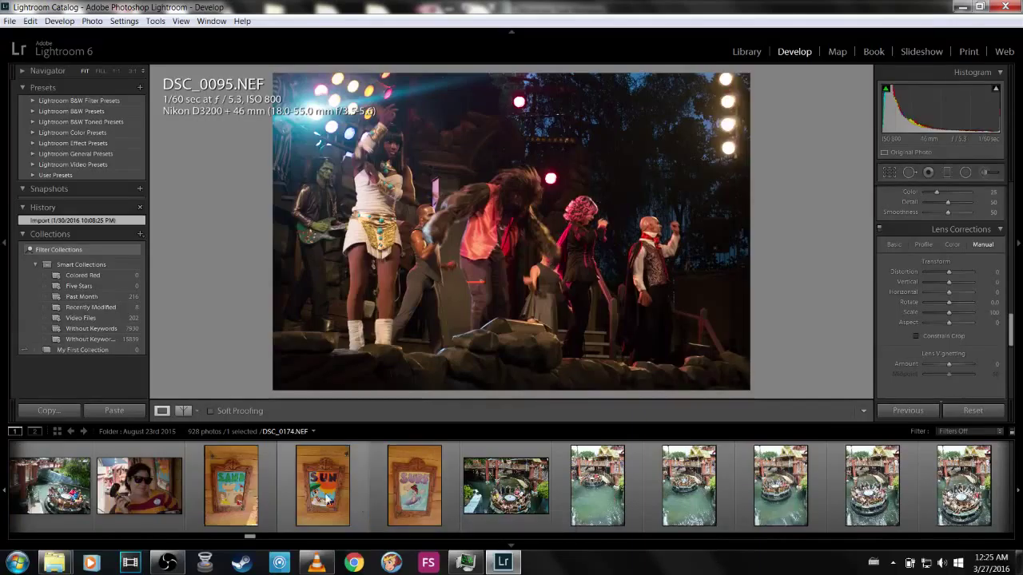
scroll(326, 499, down, 6)
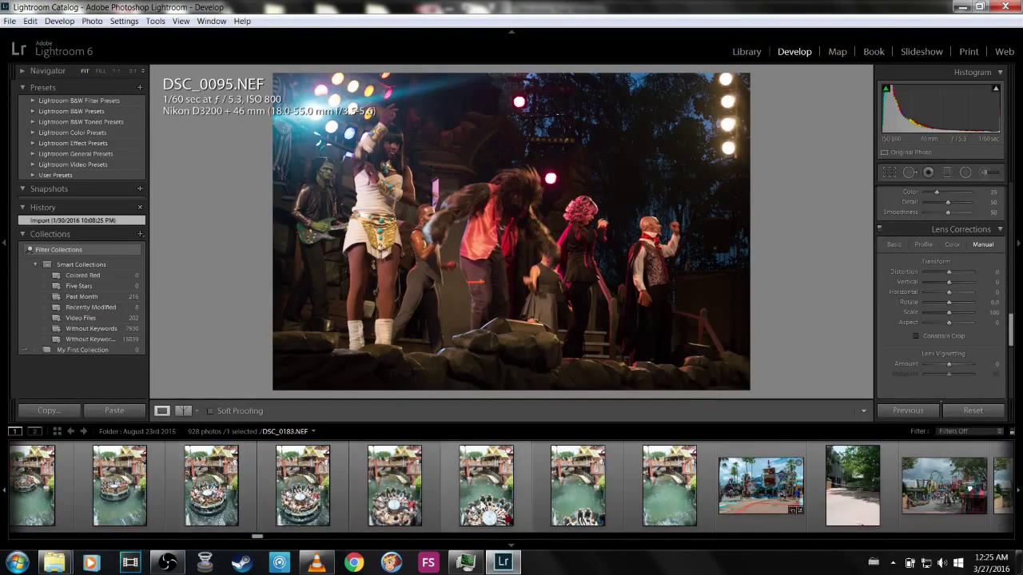
- View the raft ride photos DSC_0180.NEF and DSC_0182.NEF and inspect the wooden balcony up close in each
click(213, 503)
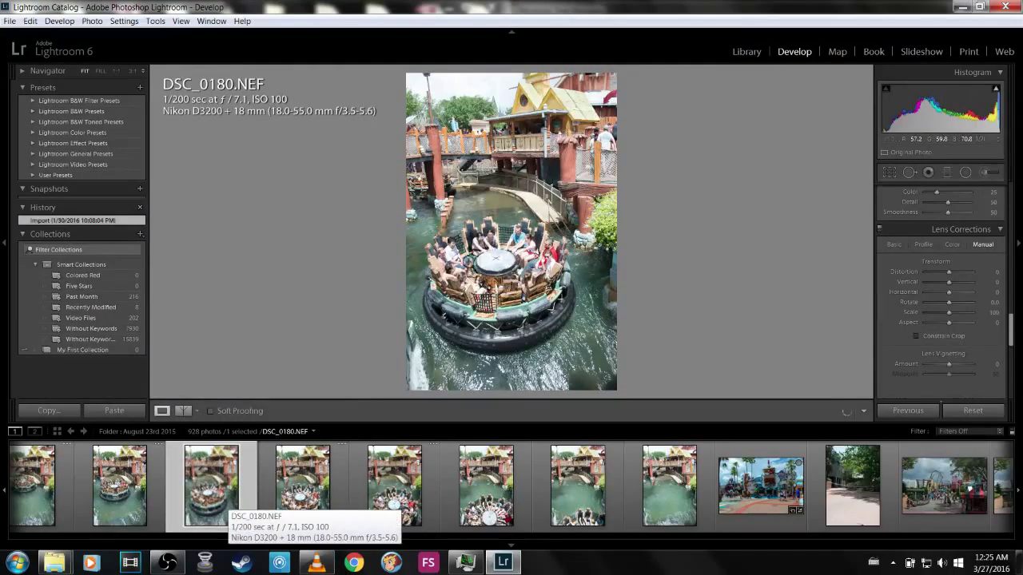
click(517, 142)
drag(589, 129, 571, 249)
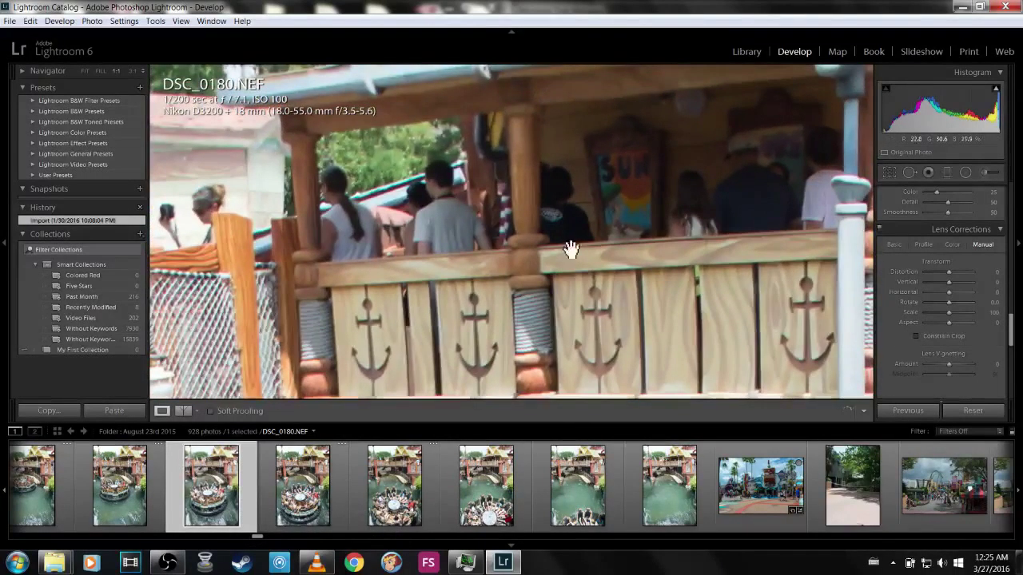
click(672, 249)
click(394, 488)
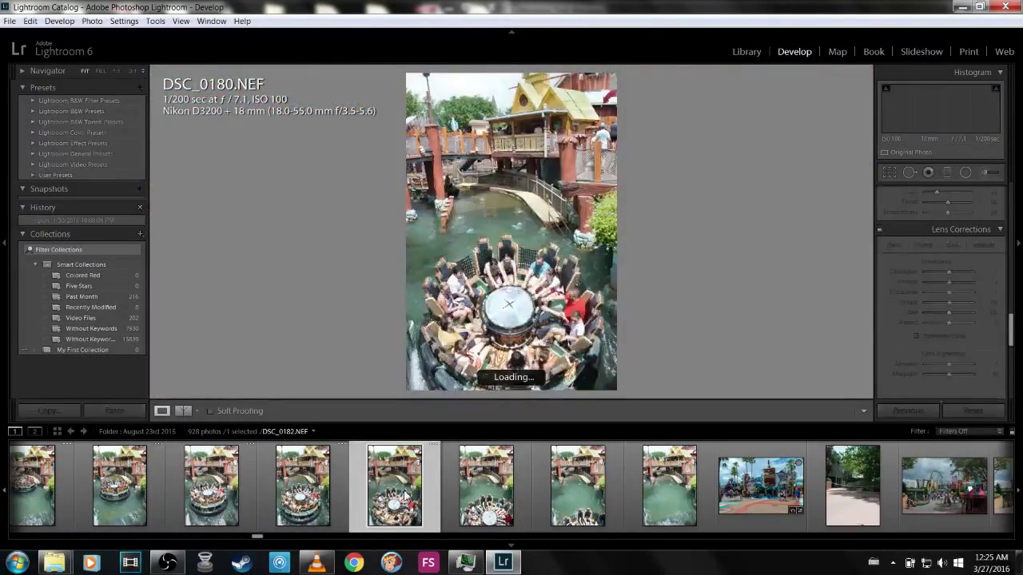
click(532, 137)
drag(532, 136, 585, 258)
click(585, 258)
- Compare the raft ride photos DSC_0182 through DSC_0185 and inspect the wooden balcony in DSC_0185.NEF up close
click(485, 486)
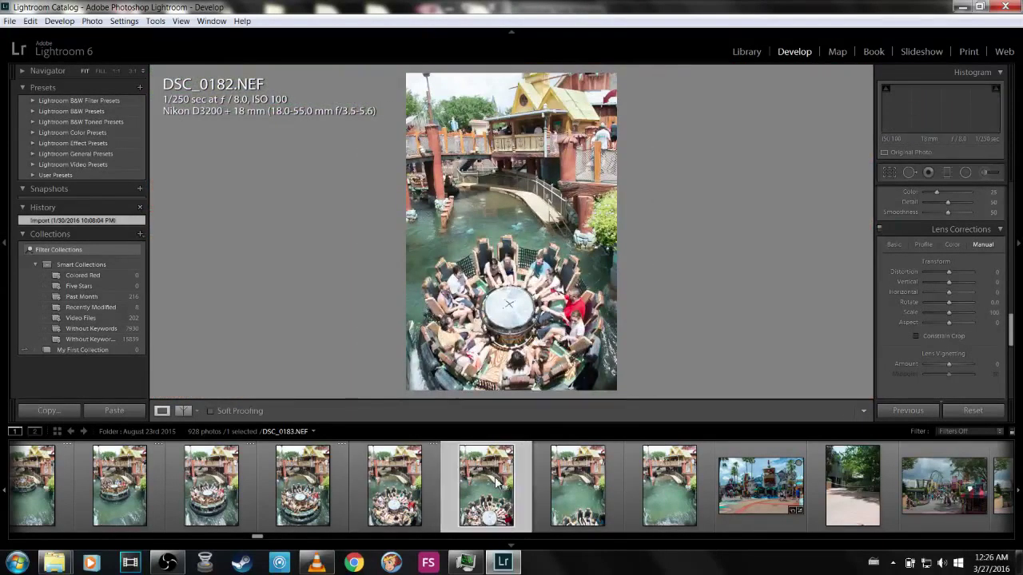
click(574, 494)
click(679, 492)
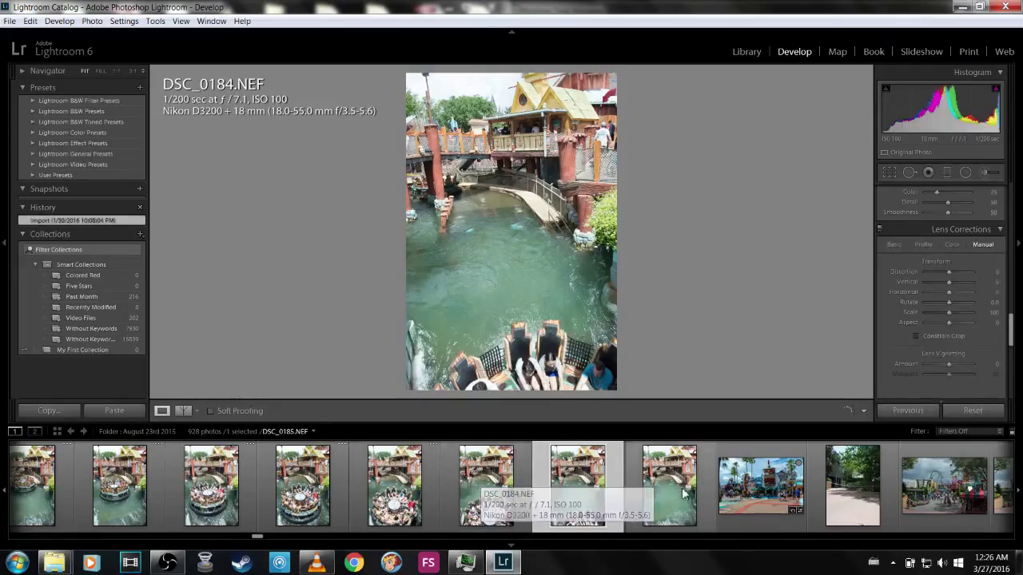
click(367, 488)
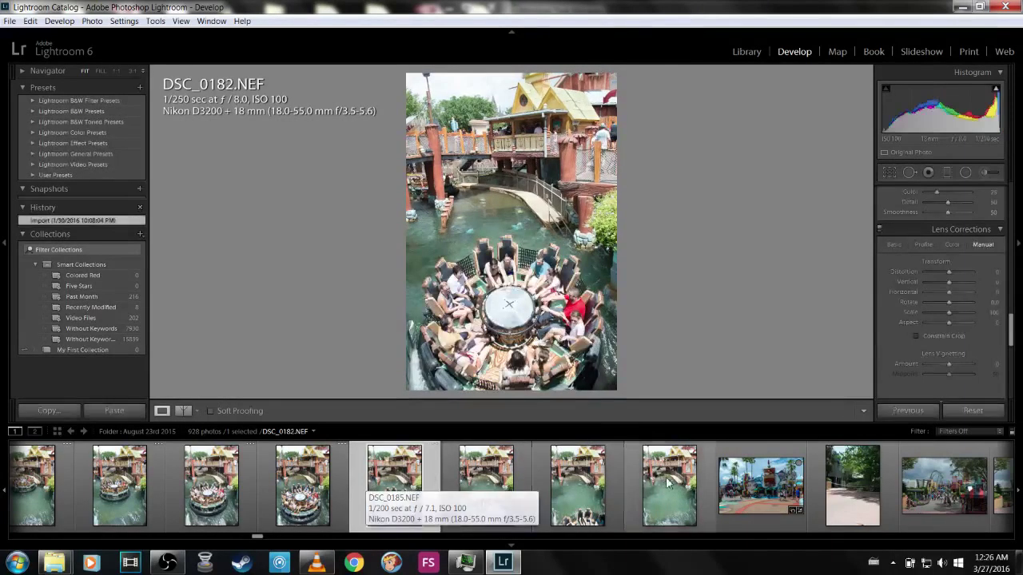
key(ctrl+z)
click(543, 138)
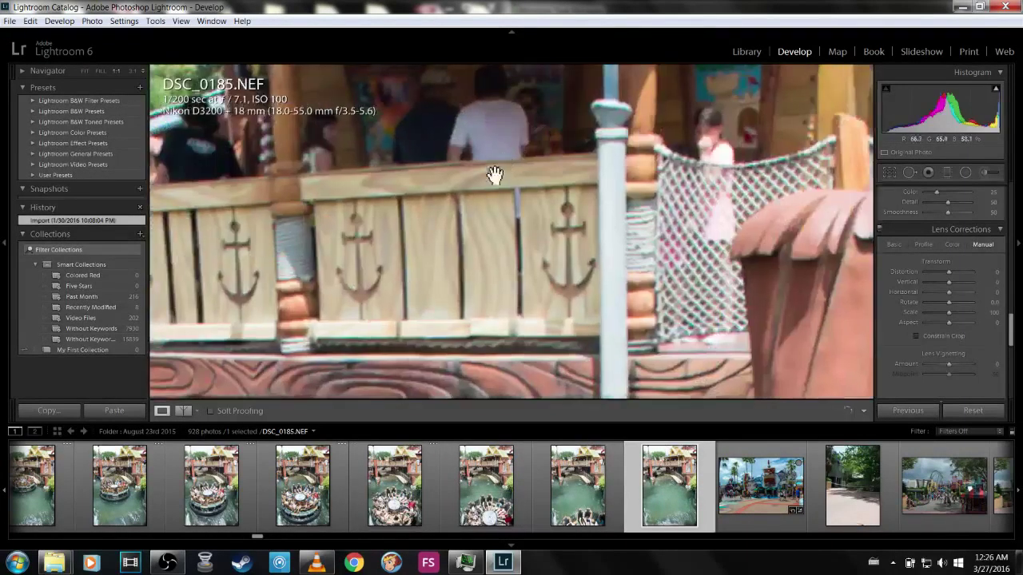
click(470, 244)
drag(575, 254, 525, 275)
- View the earlier raft ride photos DSC_0177, DSC_0178 and DSC_0179, then select the landscape-format raft shot DSC_0176.NEF
scroll(307, 487, up, 2)
scroll(307, 487, down, 2)
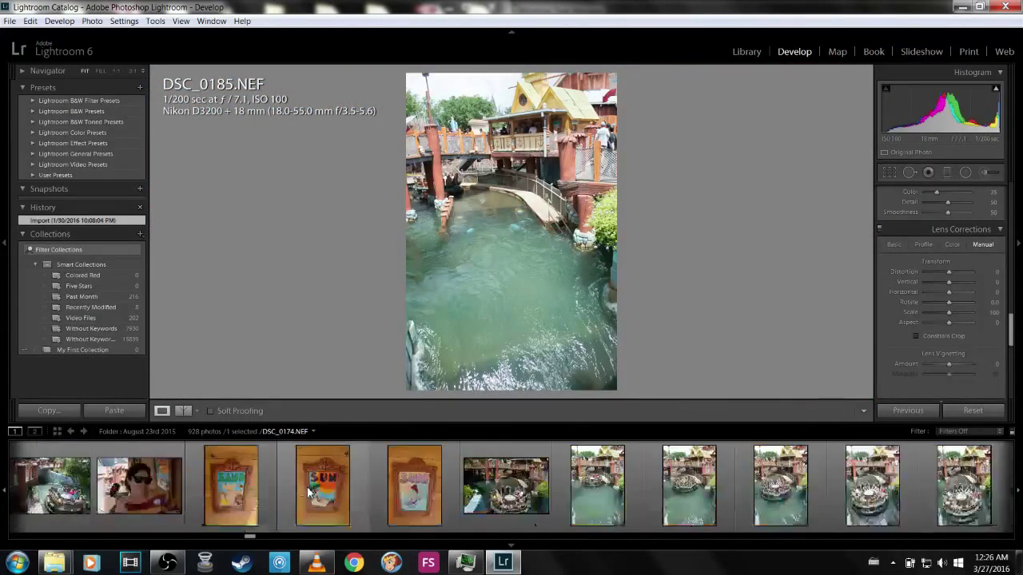
scroll(296, 485, up, 2)
click(269, 485)
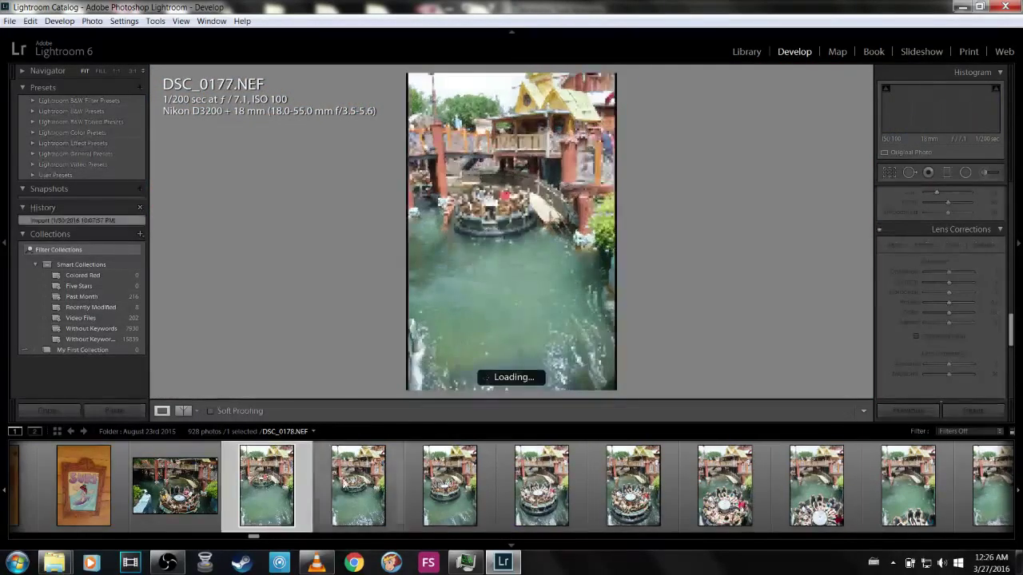
click(358, 485)
click(453, 481)
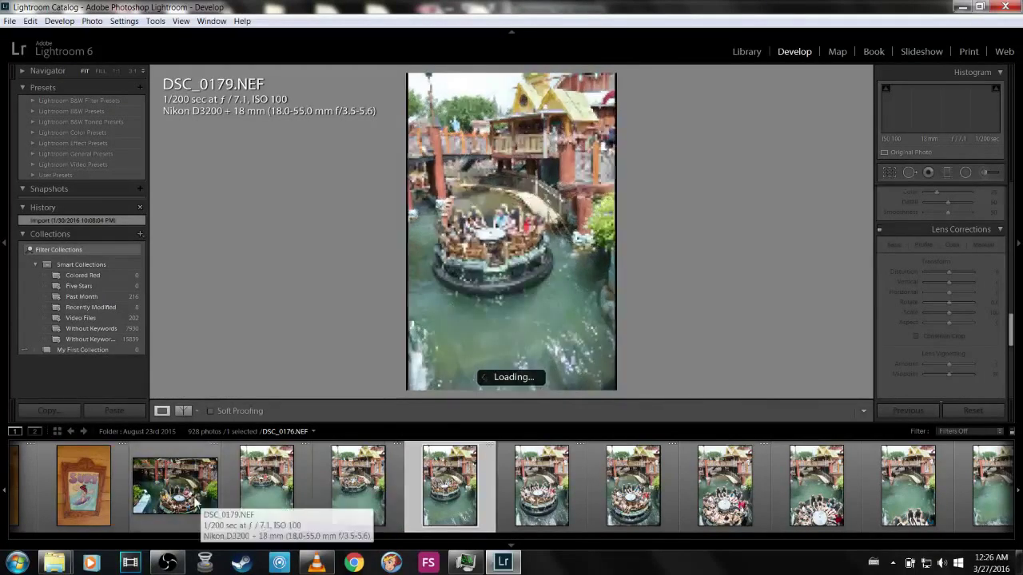
click(204, 489)
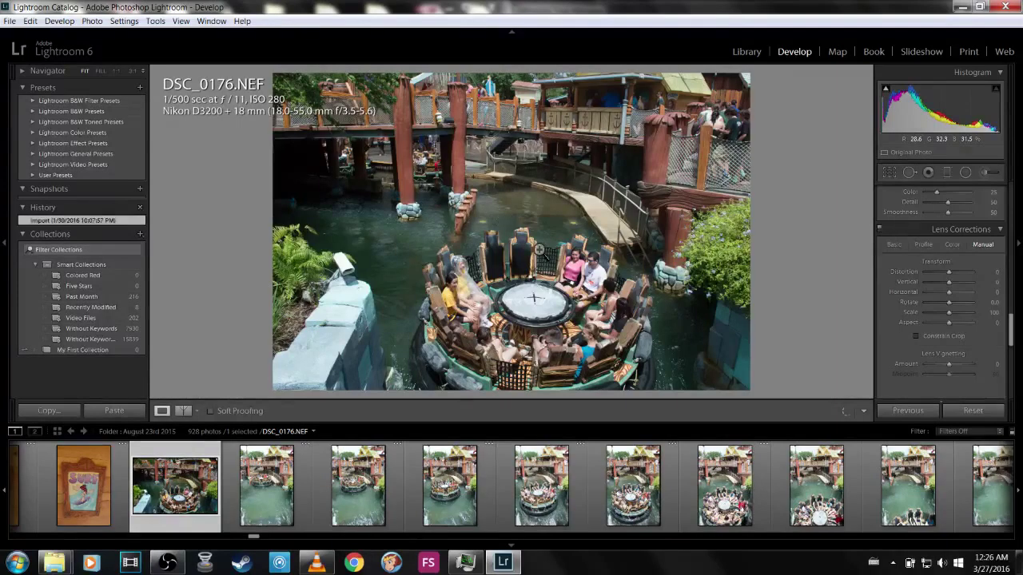
- Browse the filmstrip back to the camcorder stills and select M1950001.JPG, the shot of the robed performers on stage
scroll(447, 479, up, 15)
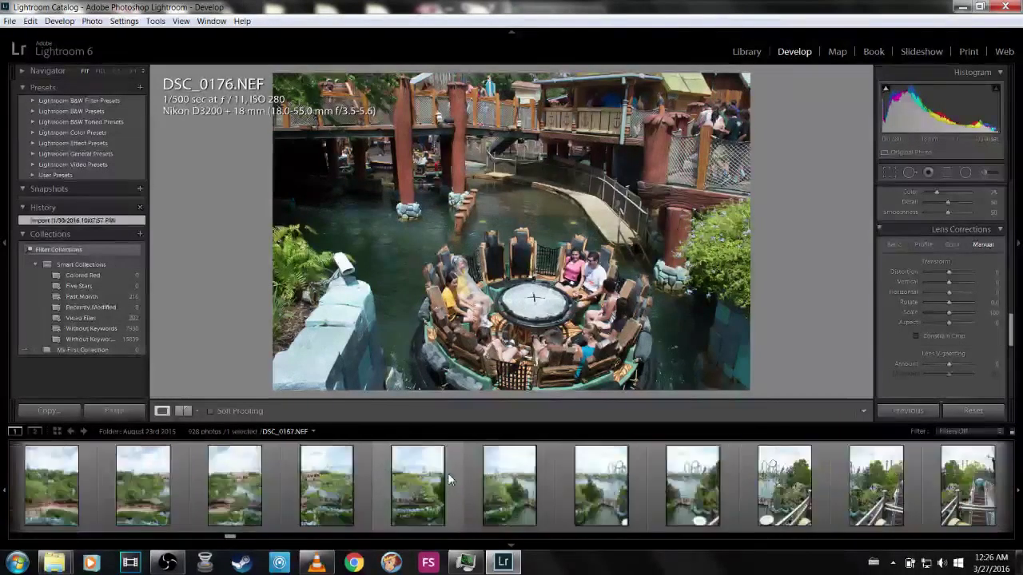
scroll(449, 478, up, 15)
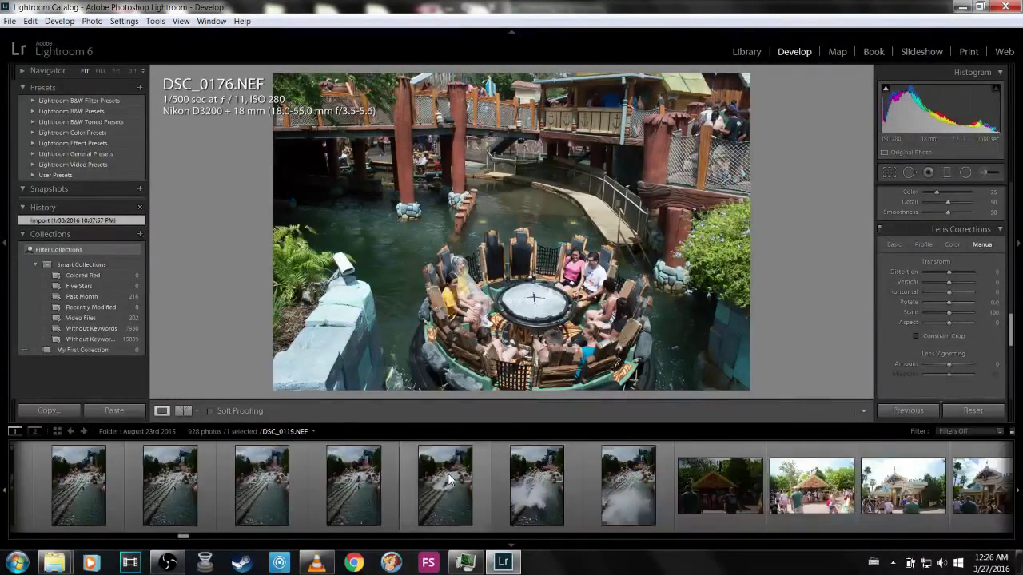
scroll(448, 473, up, 15)
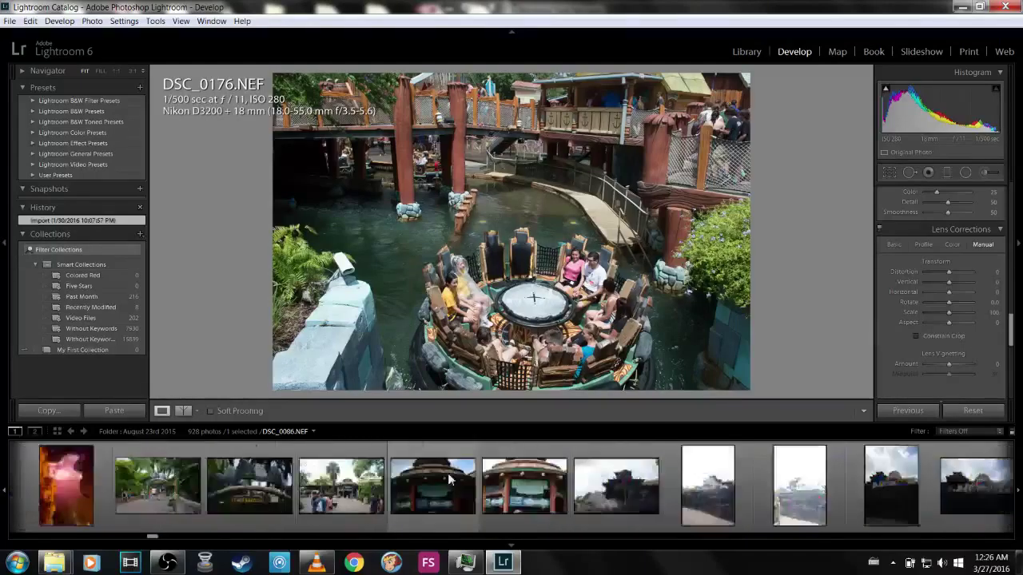
scroll(448, 477, up, 15)
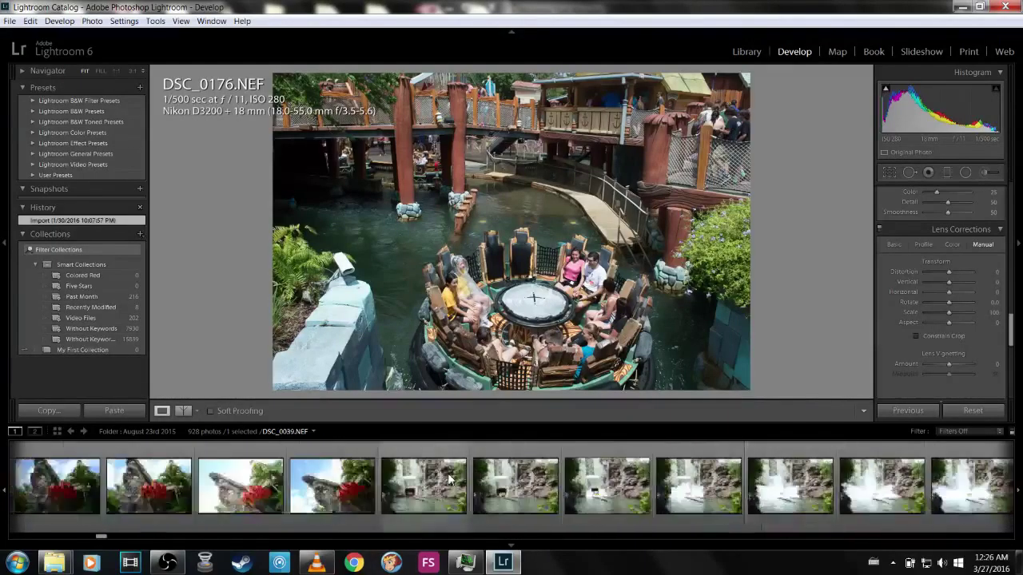
scroll(450, 479, up, 10)
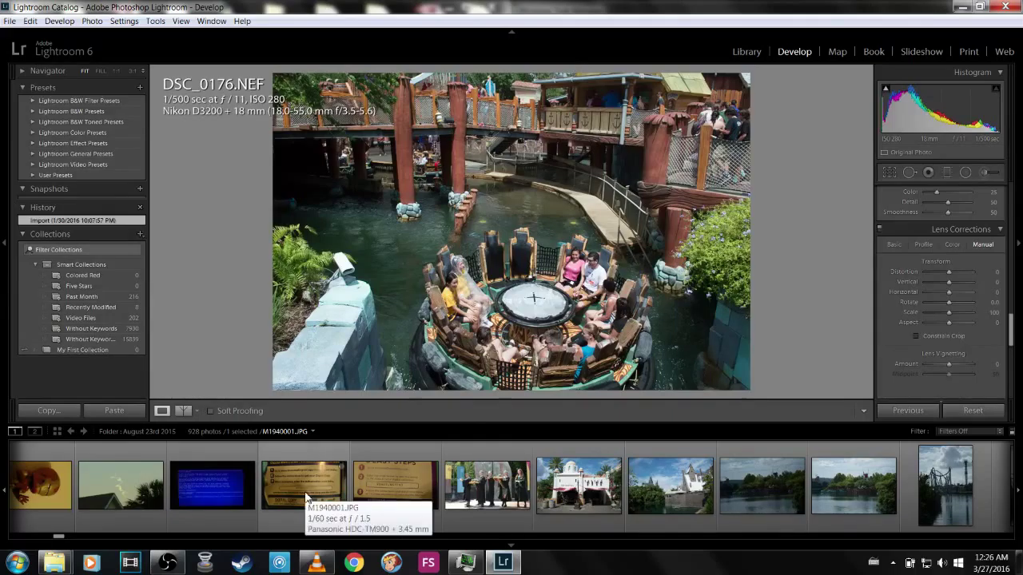
click(379, 515)
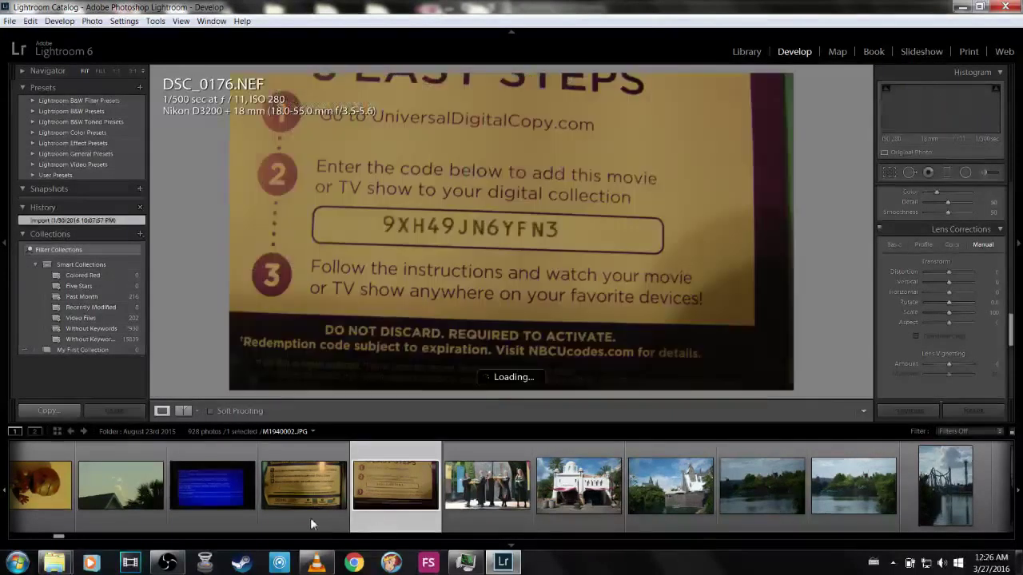
key(Right)
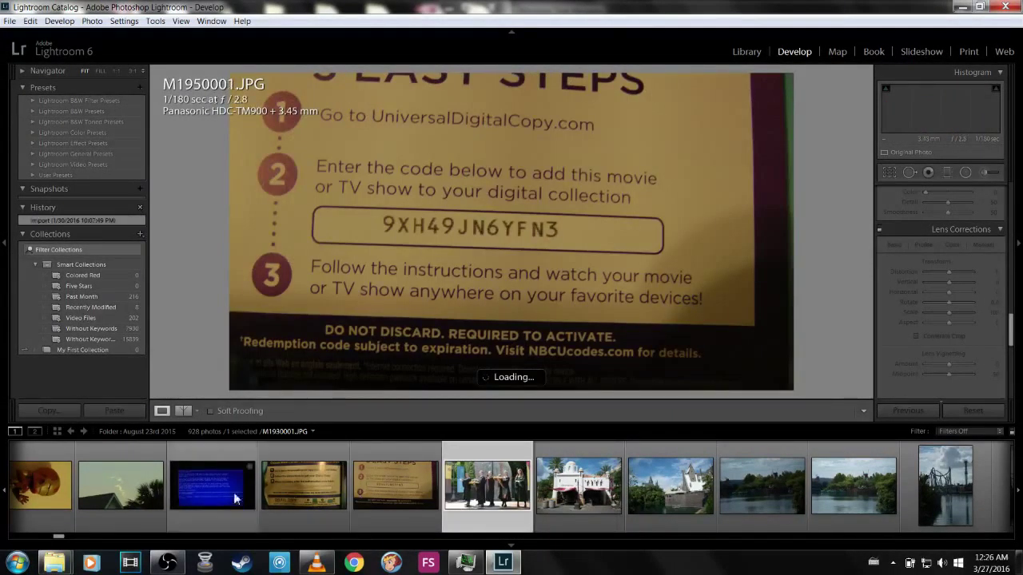
- Look through the fireworks and night castle shots and return the filmstrip to M1950001.JPG, checking its performers up close
scroll(232, 500, up, 10)
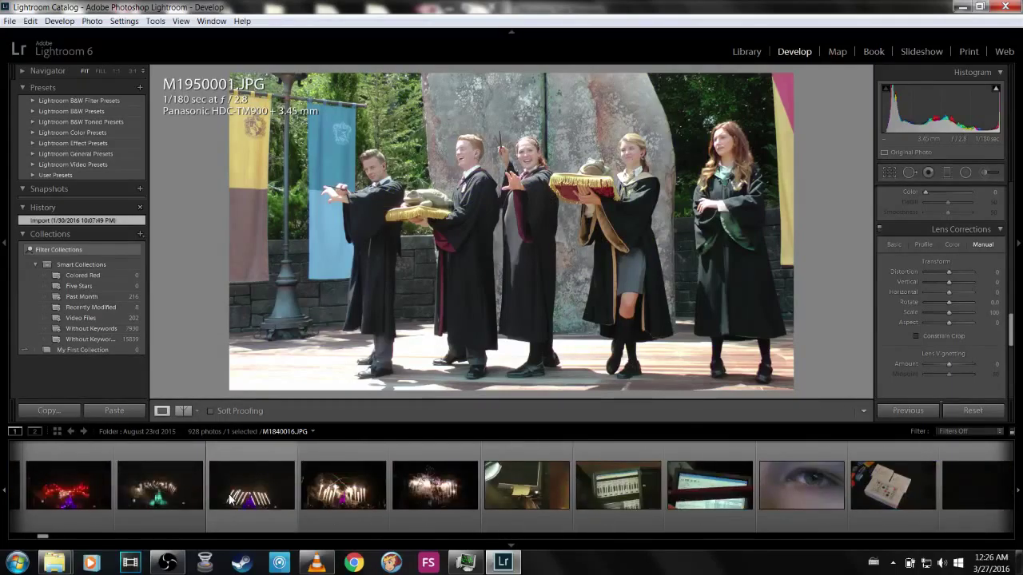
scroll(232, 500, up, 5)
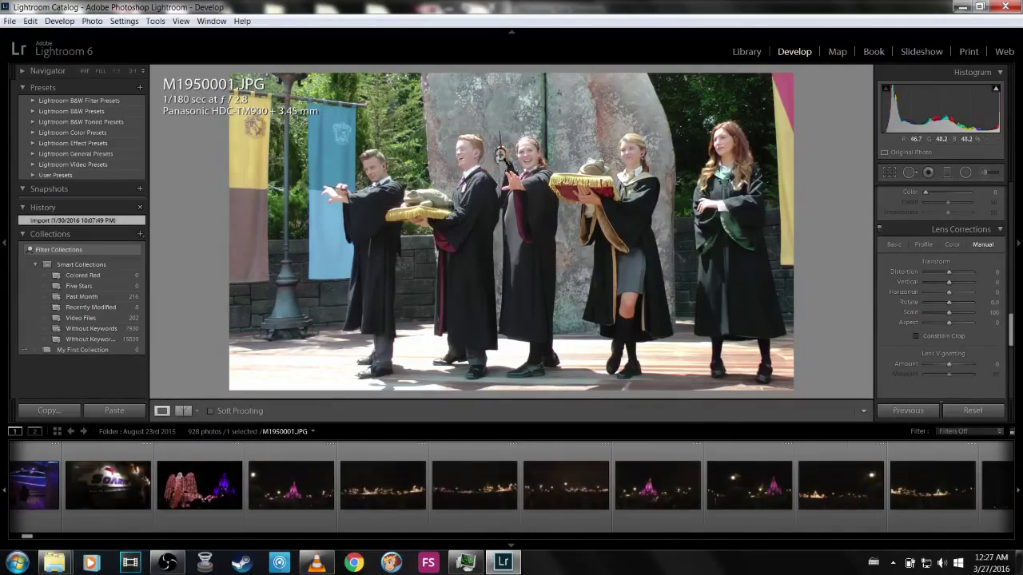
click(500, 153)
click(498, 150)
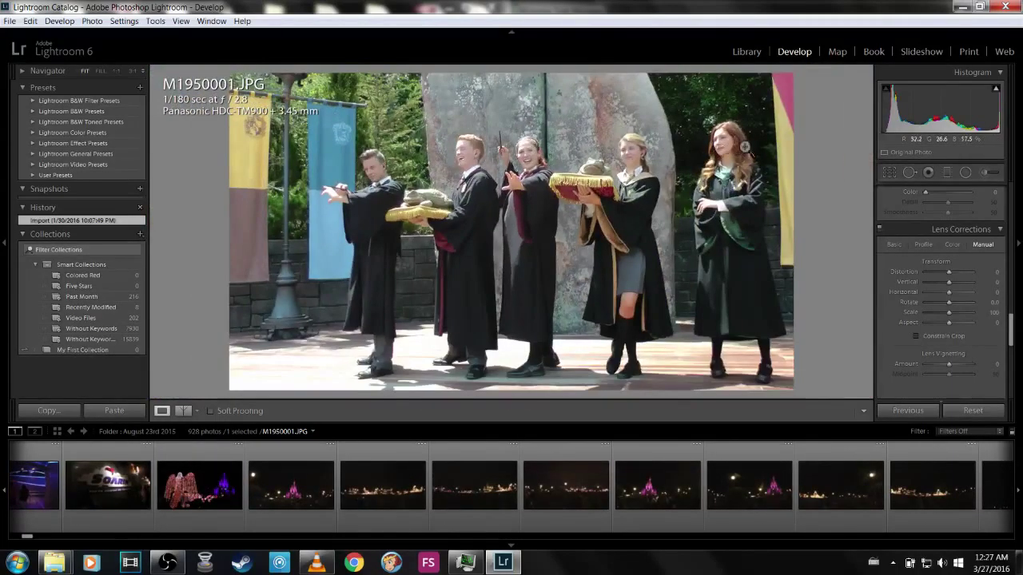
scroll(695, 479, down, 15)
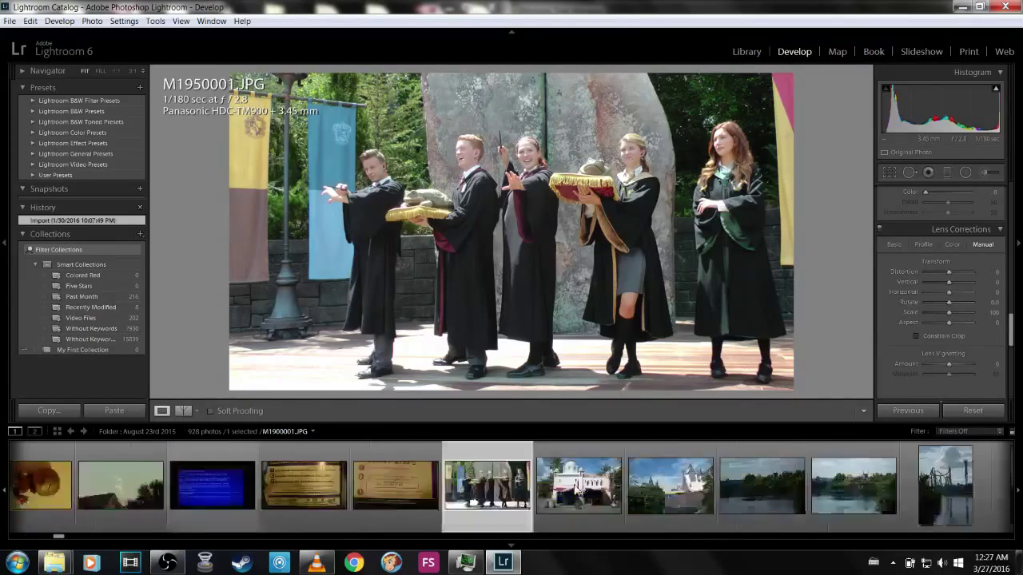
scroll(496, 504, up, 4)
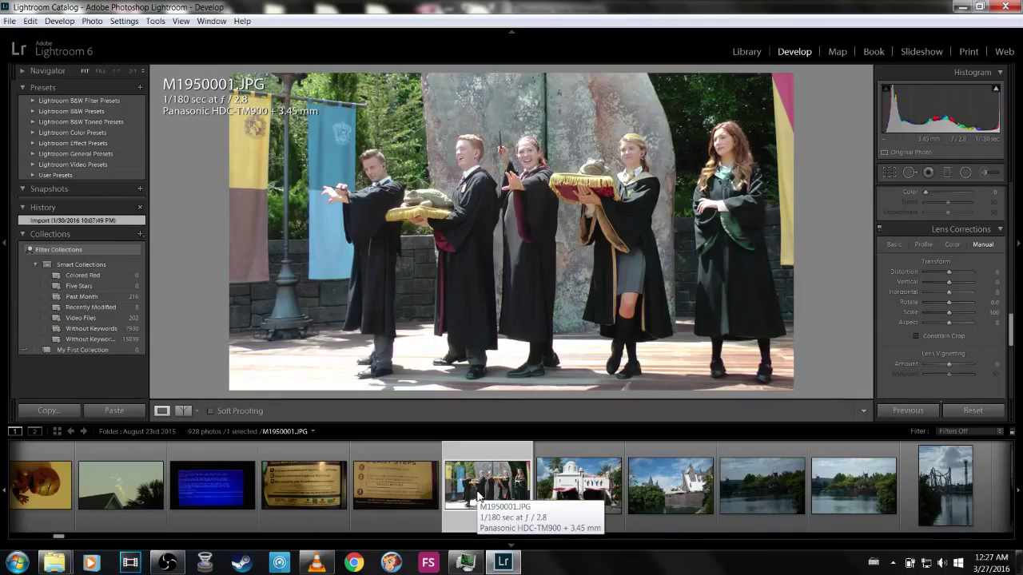
- Browse the filmstrip to the later stage performer shots, view M1960004.JPG, and look through the photos that follow it
scroll(477, 497, down, 20)
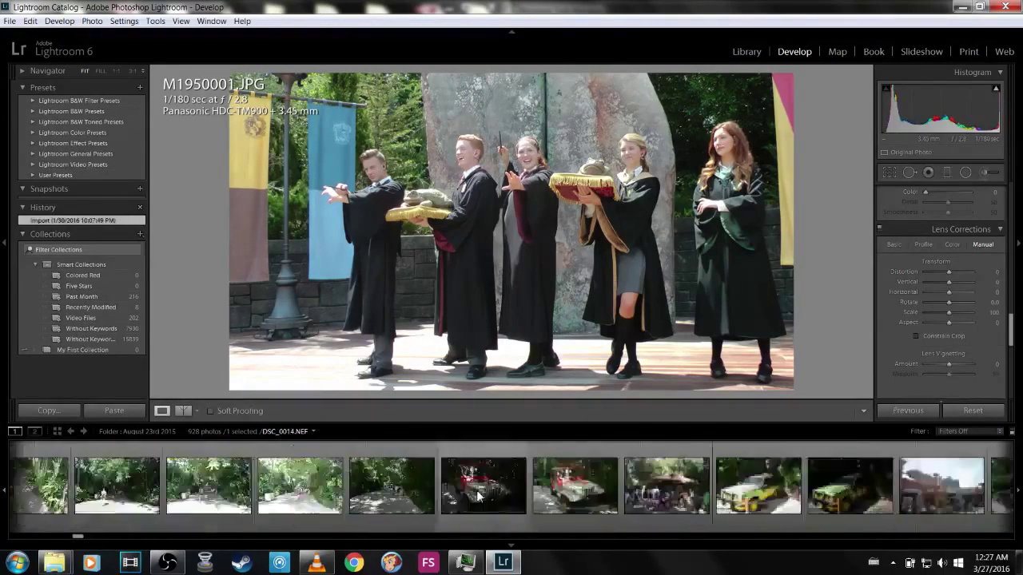
scroll(478, 497, down, 20)
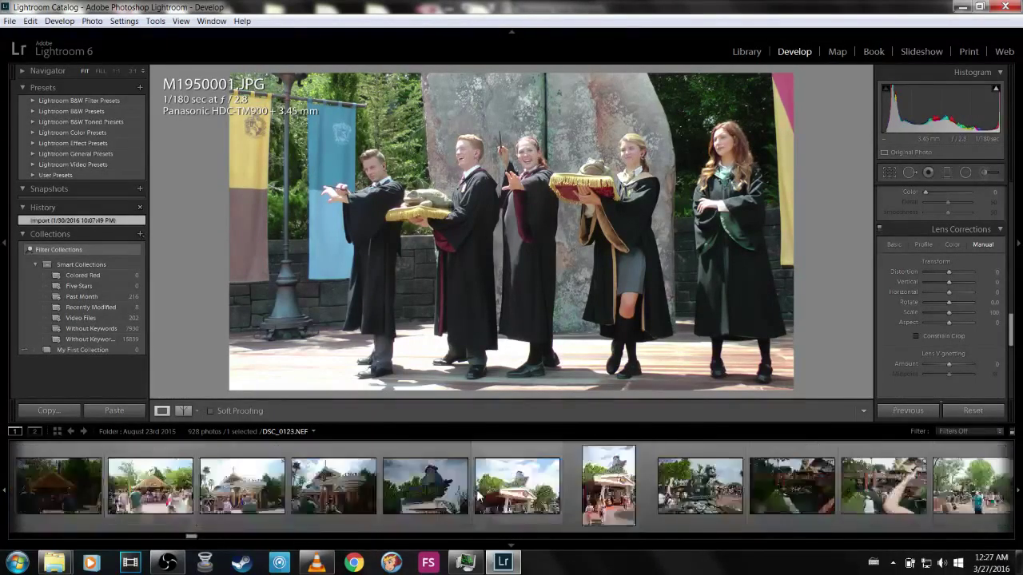
scroll(480, 497, down, 20)
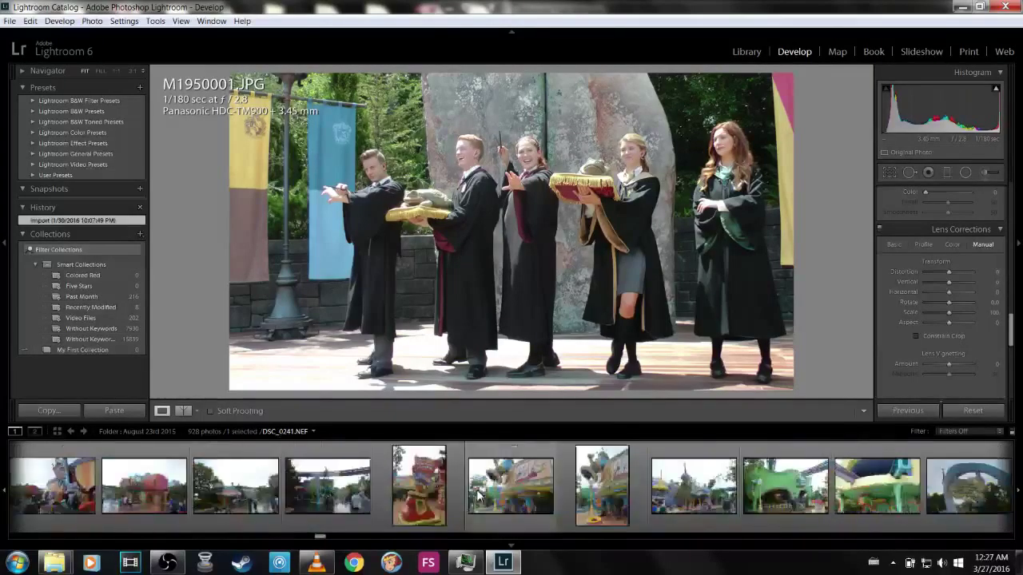
scroll(475, 489, down, 10)
scroll(475, 489, up, 10)
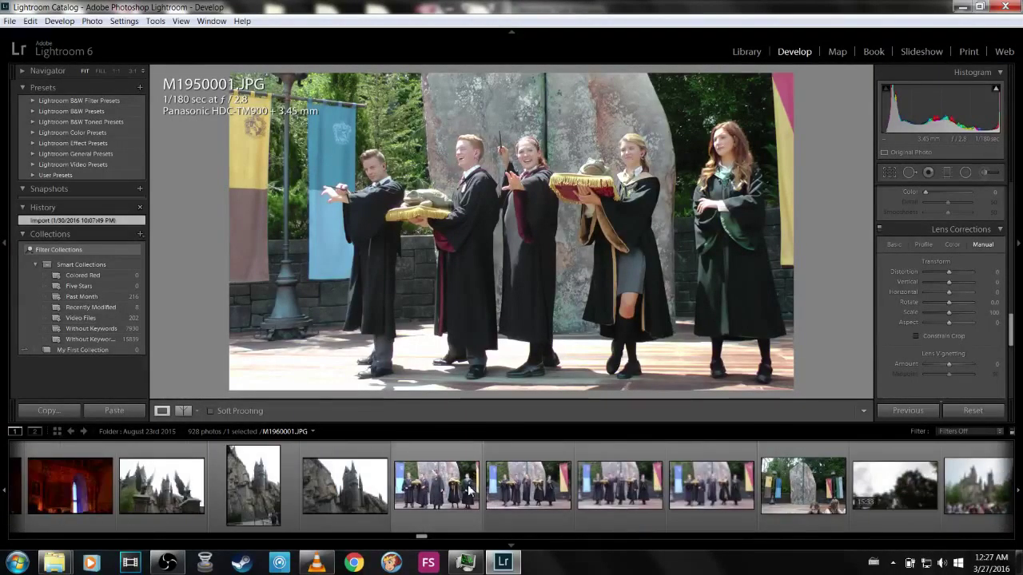
click(676, 483)
scroll(676, 483, down, 4)
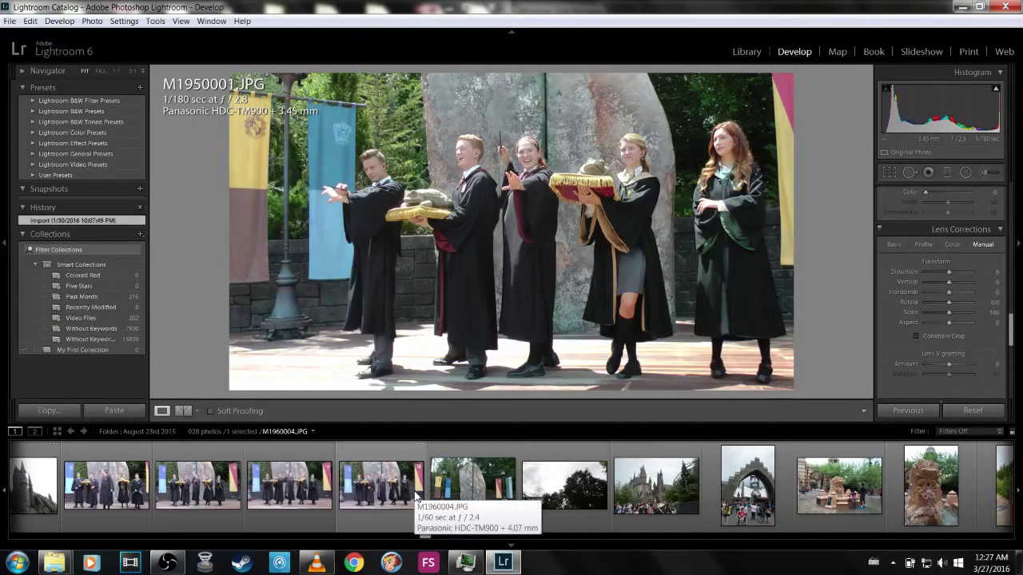
click(415, 497)
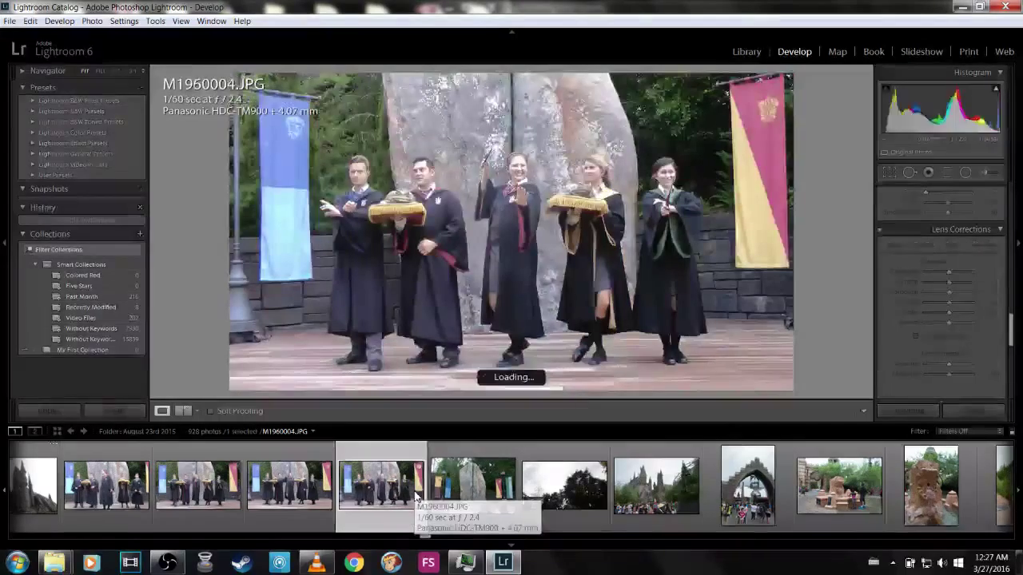
scroll(415, 497, down, 4)
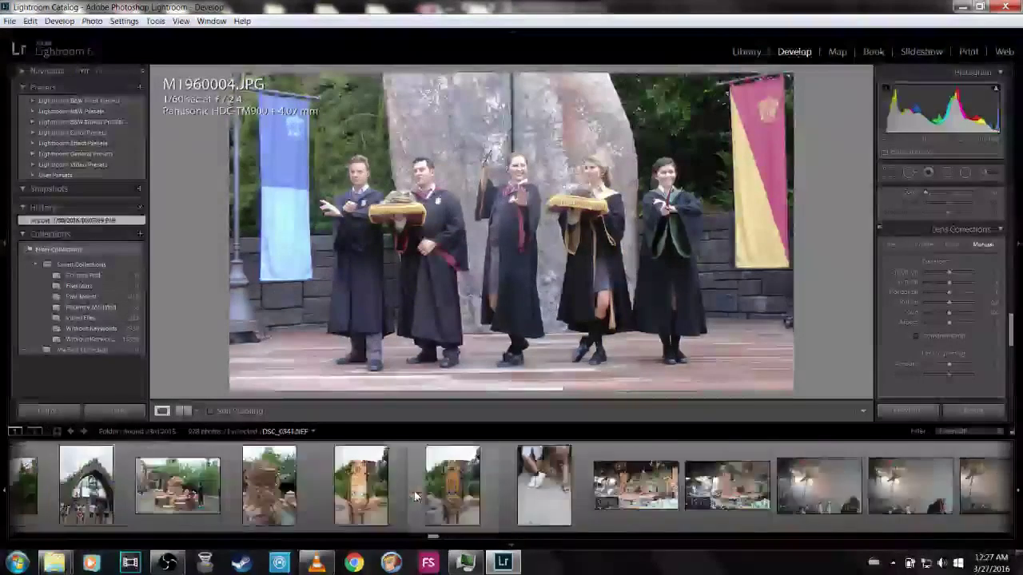
scroll(415, 497, down, 5)
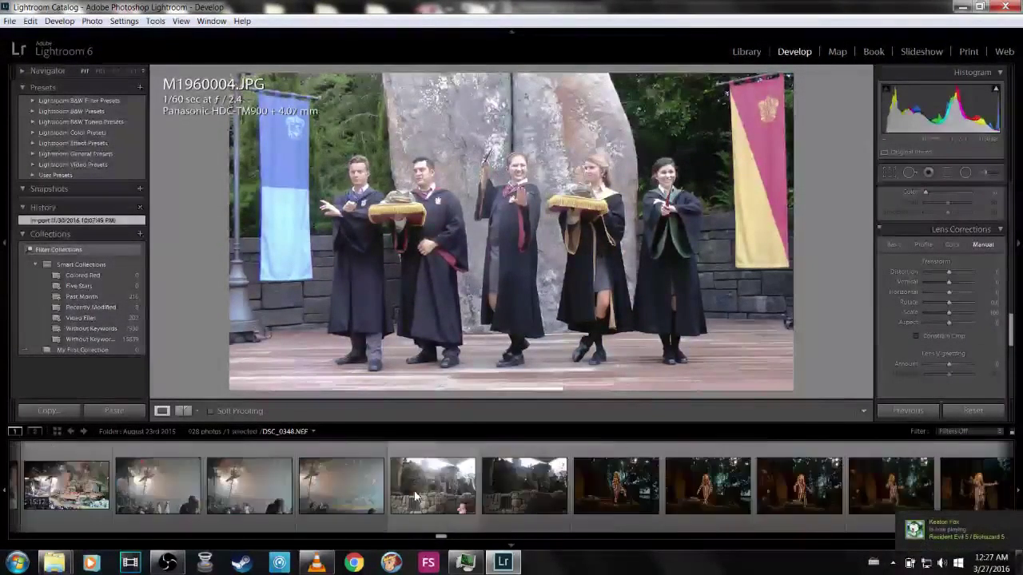
- Close Lightroom and skip the catalog backup this time
click(1006, 7)
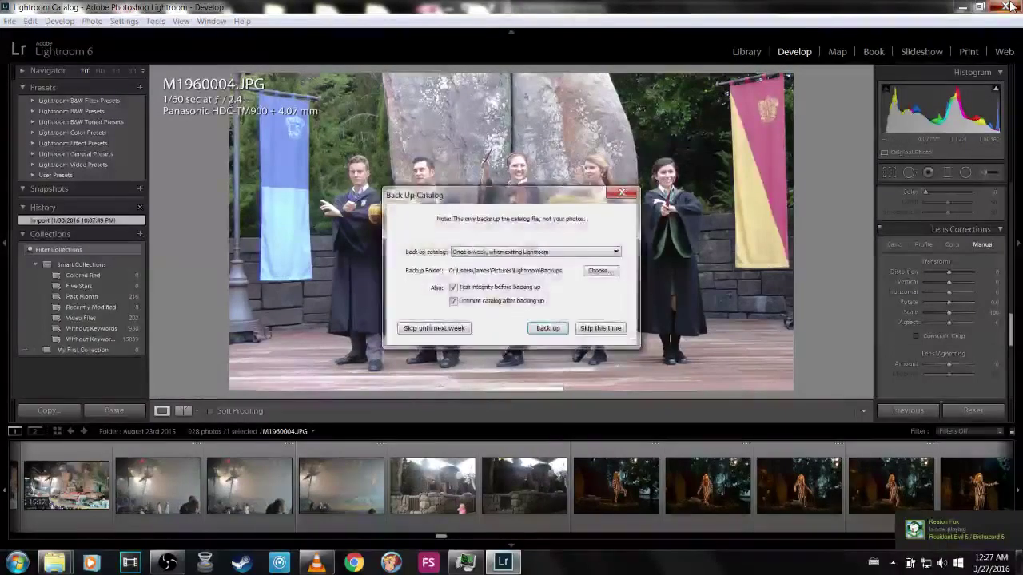
click(600, 328)
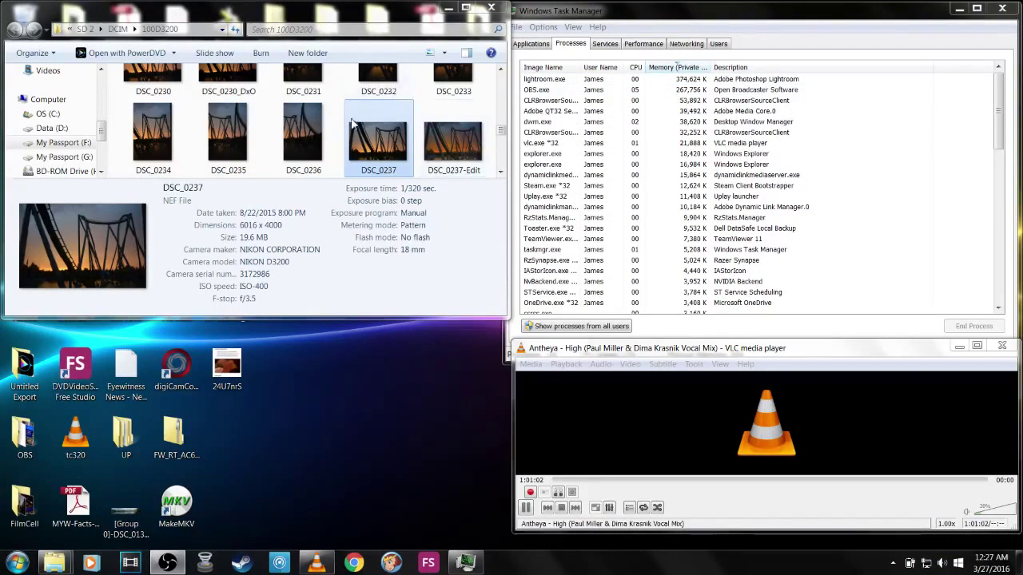
- Open the edited roller coaster photo DSC_0237-Edit from the 100D3200 folder for viewing
click(429, 144)
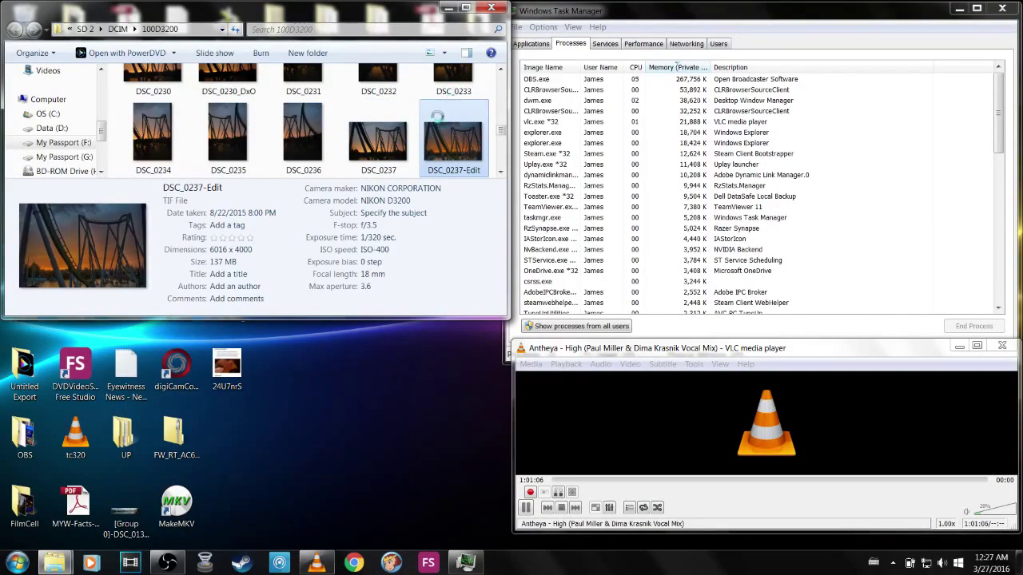
right_click(423, 142)
click(471, 240)
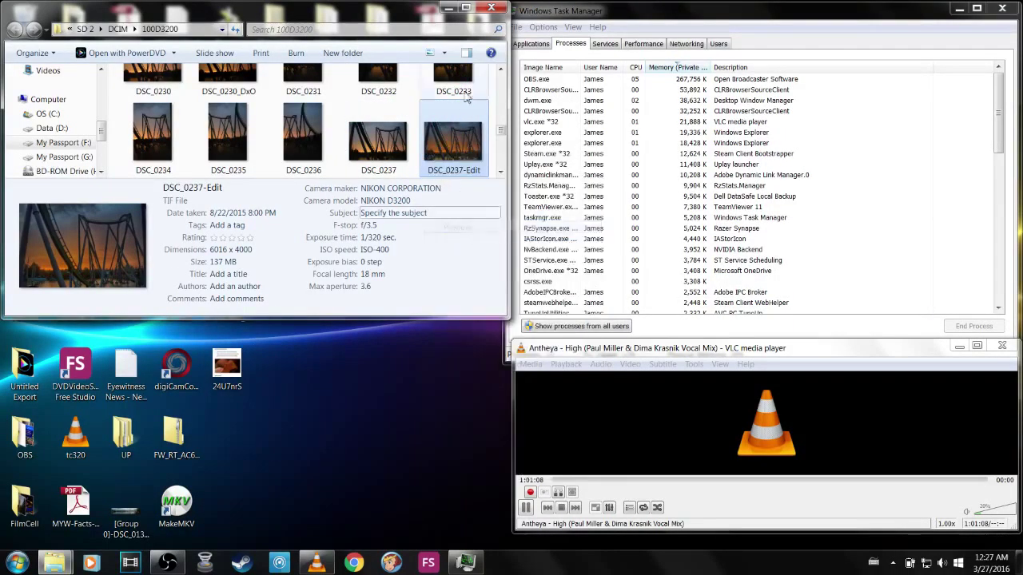
- Open the original DSC_0237 in Windows Photo Viewer and place it side by side with the edited version
right_click(397, 136)
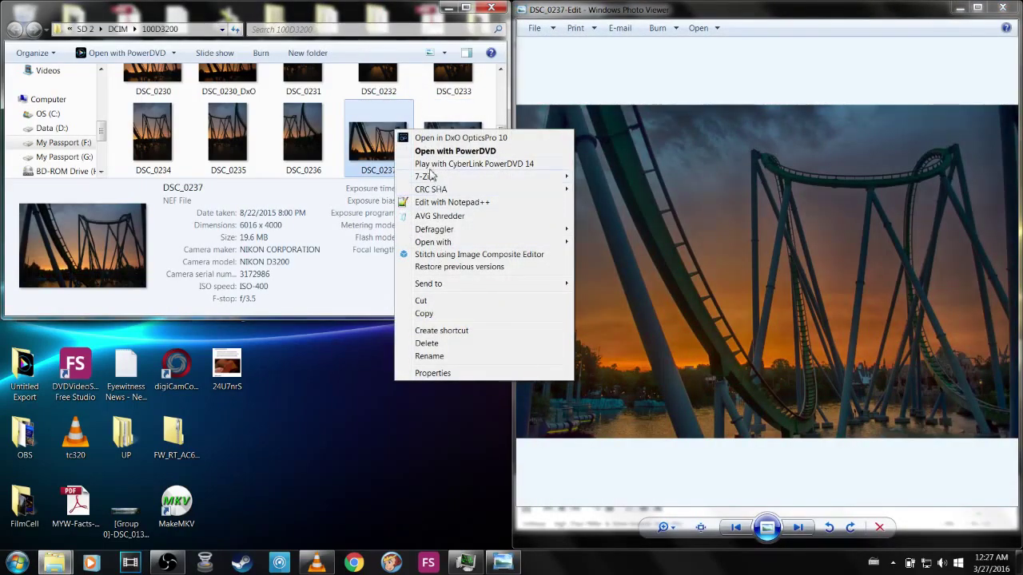
mouse_move(509, 244)
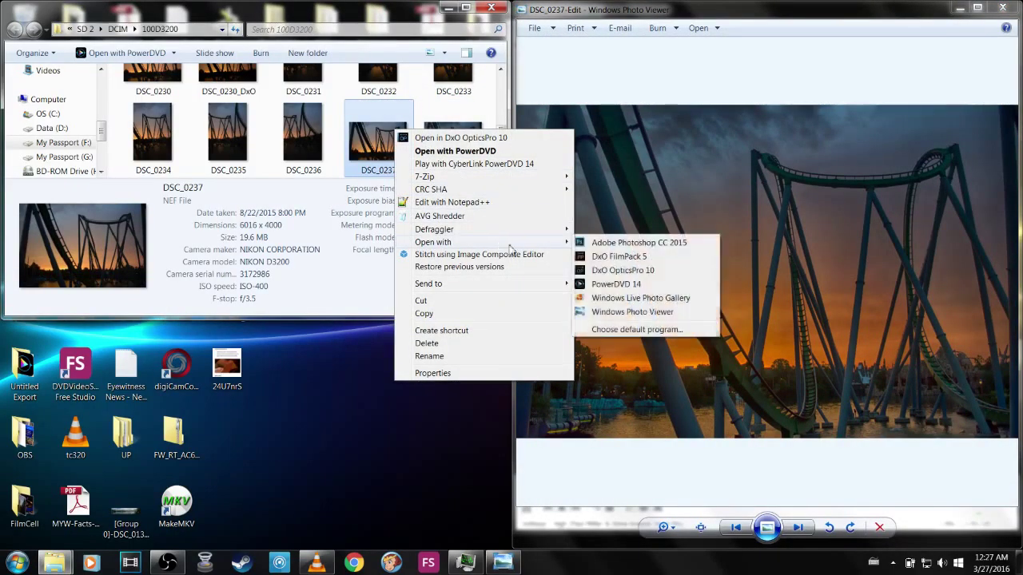
click(593, 317)
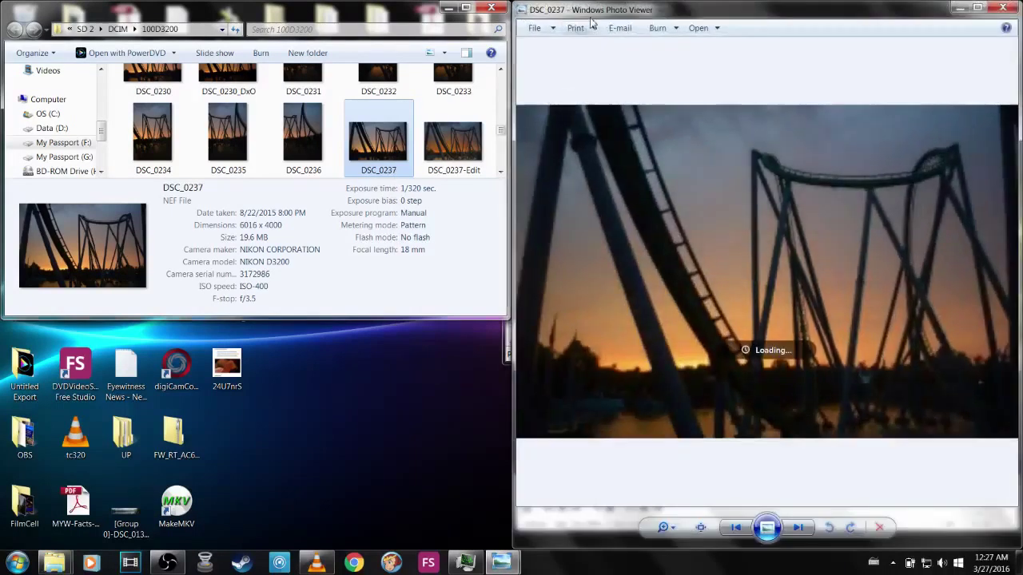
key(super+Left)
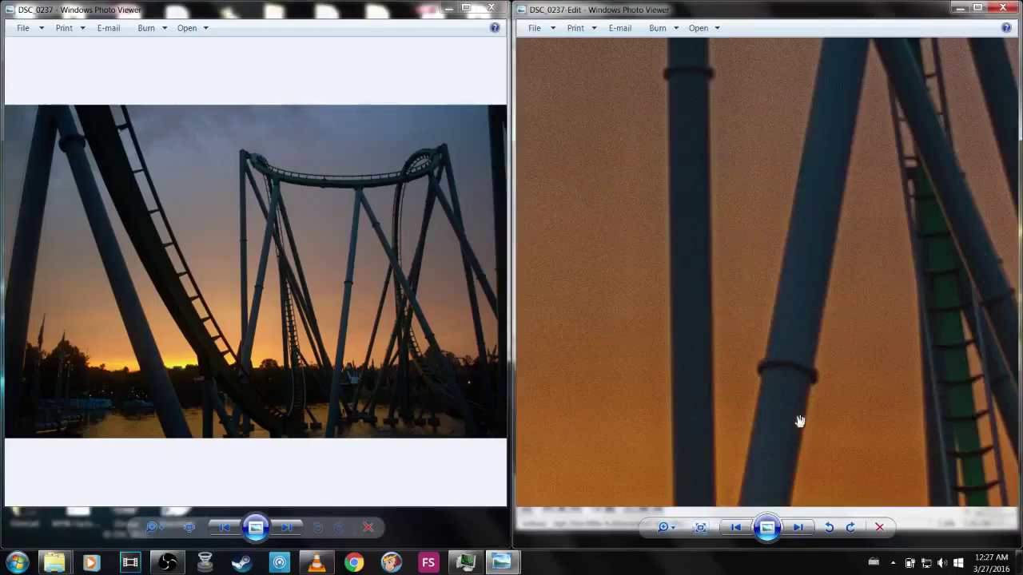
- Compare the original and edited DSC_0237 at actual size around the coaster support bases in the water
click(189, 528)
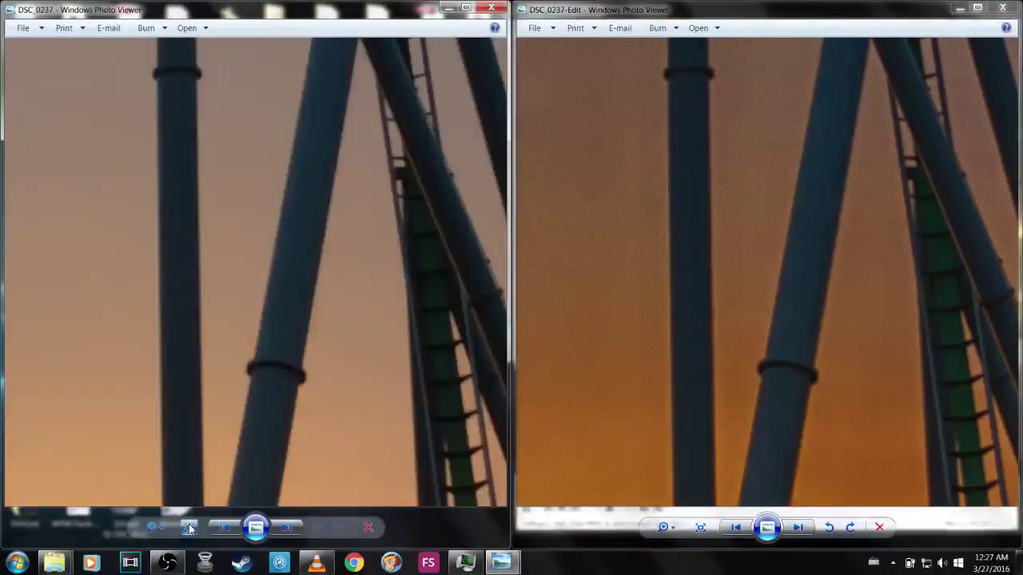
drag(297, 411, 334, 308)
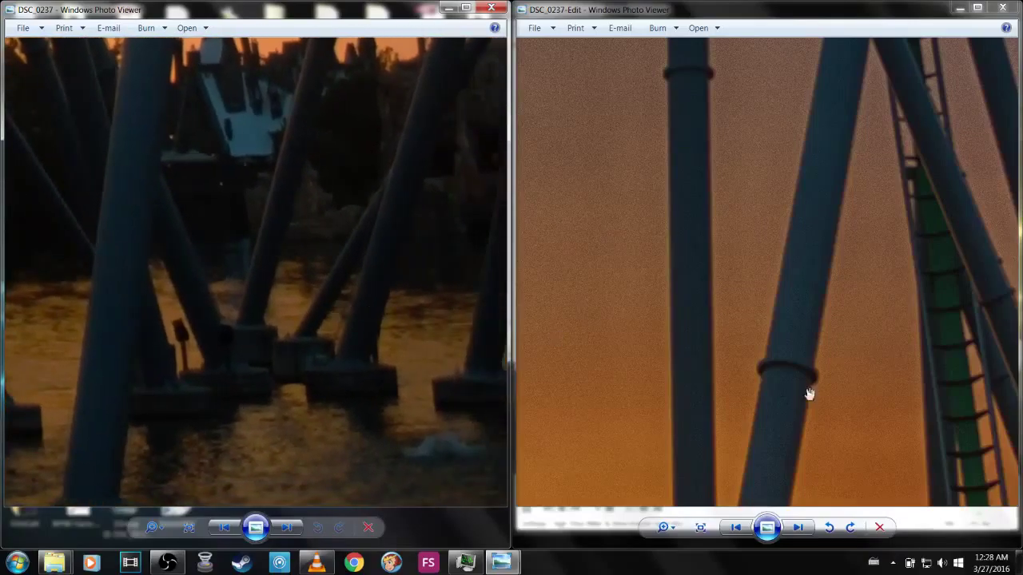
drag(810, 391, 802, 235)
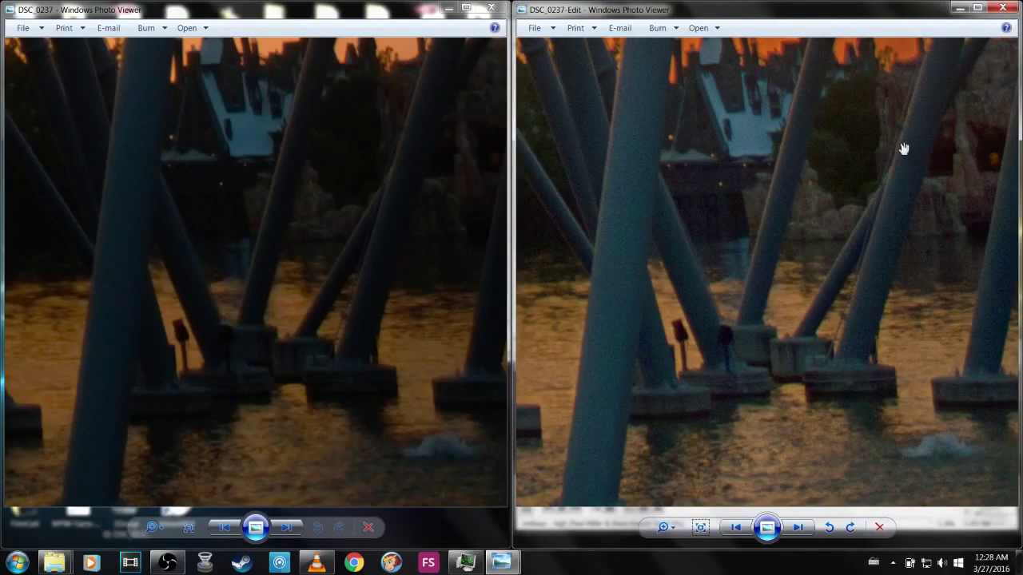
- Close both photo viewer windows and the 100D3200 folder window
click(1003, 8)
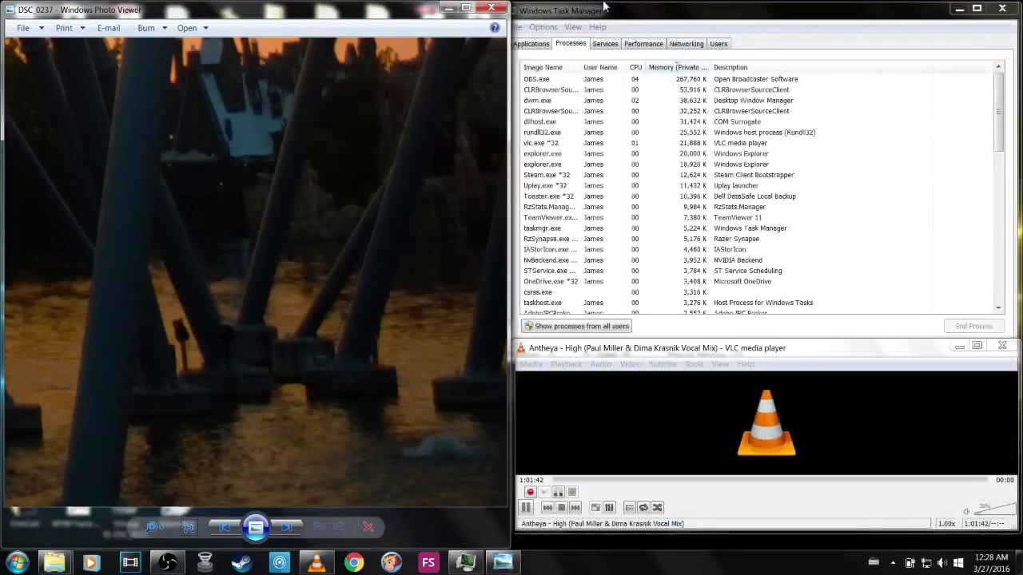
click(492, 8)
click(492, 8)
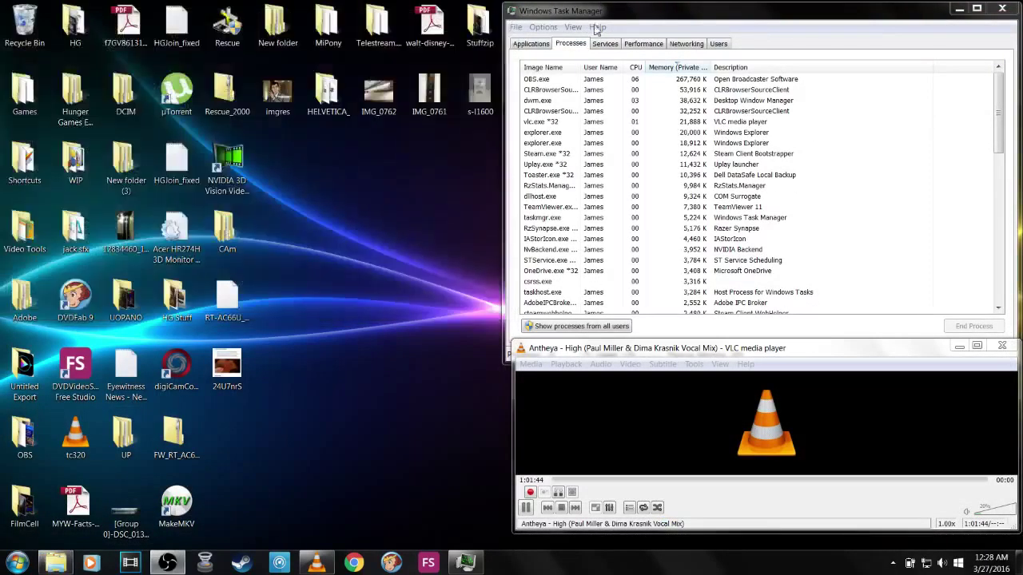
- Bring Windows Task Manager forward, and switch to the Open Broadcaster Software window
click(571, 16)
mouse_move(571, 16)
mouse_down()
mouse_move(194, 168)
mouse_move(1015, 12)
mouse_move(752, 6)
mouse_move(570, 19)
mouse_up()
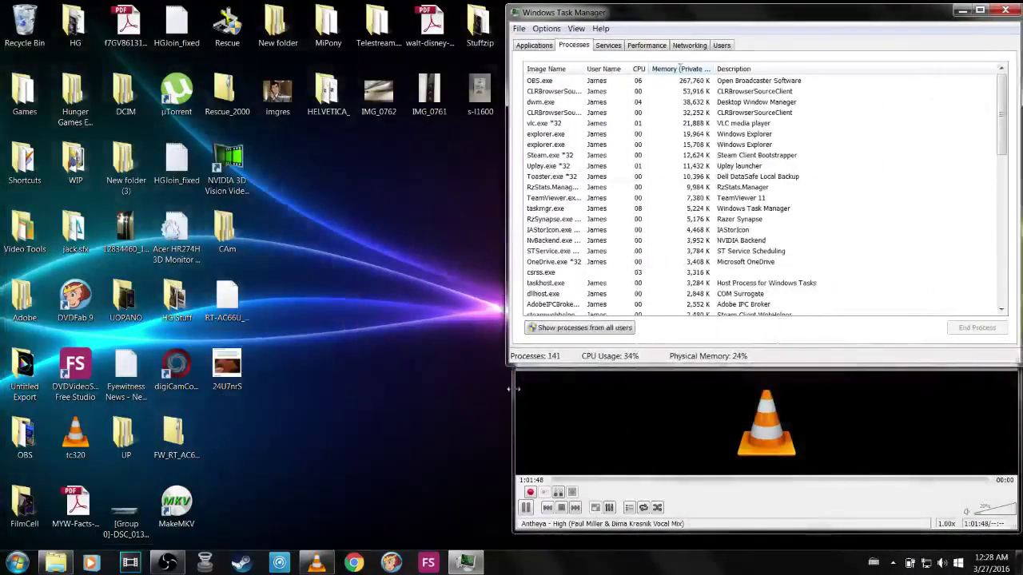
click(169, 563)
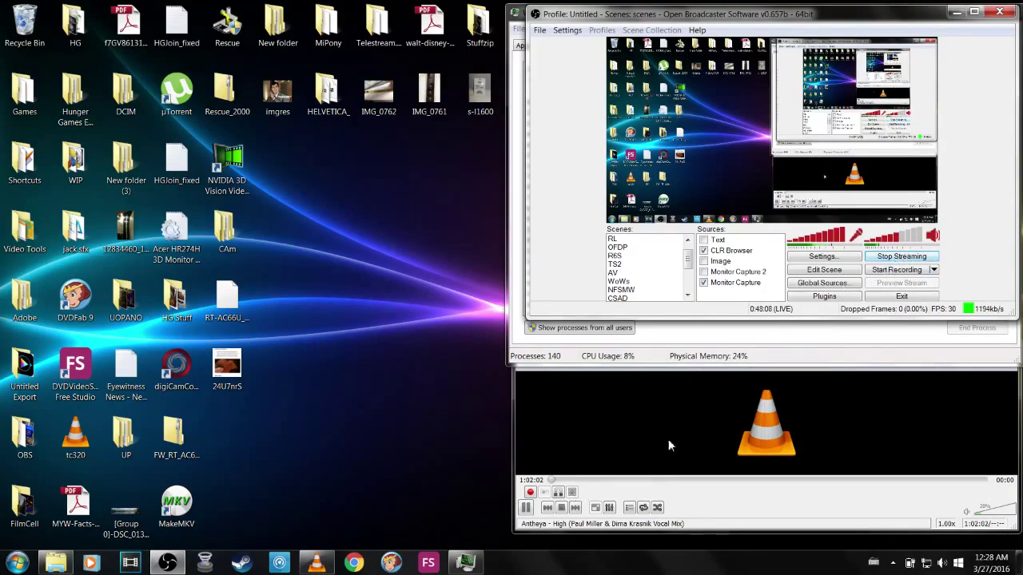
- Stop the music playback in VLC media player and close the player
click(561, 507)
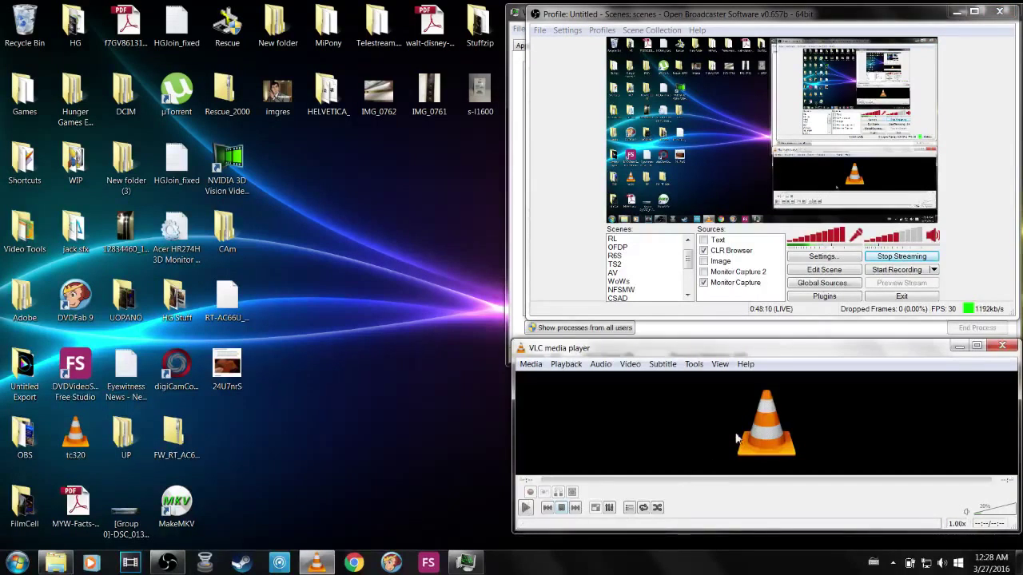
click(1002, 345)
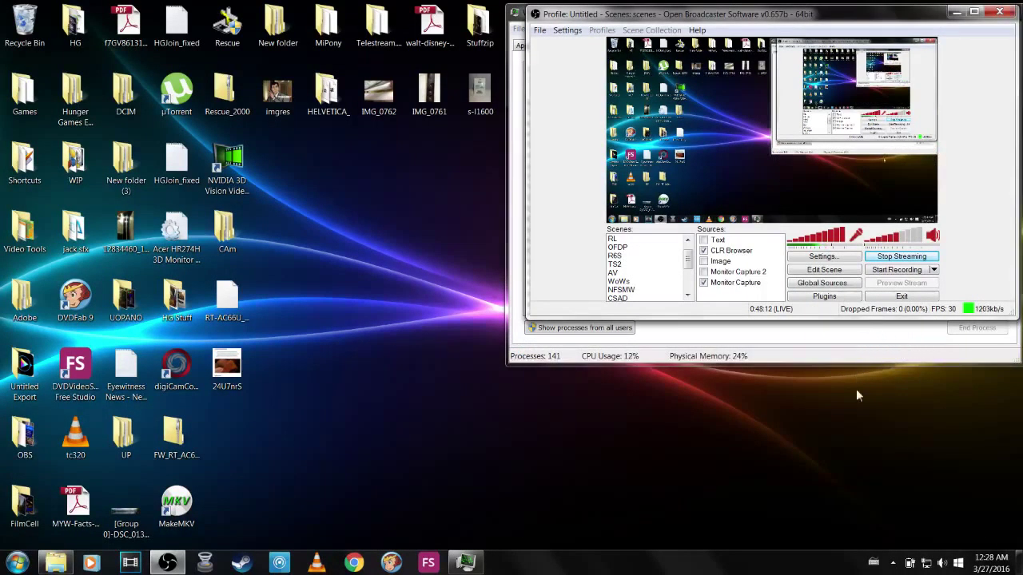